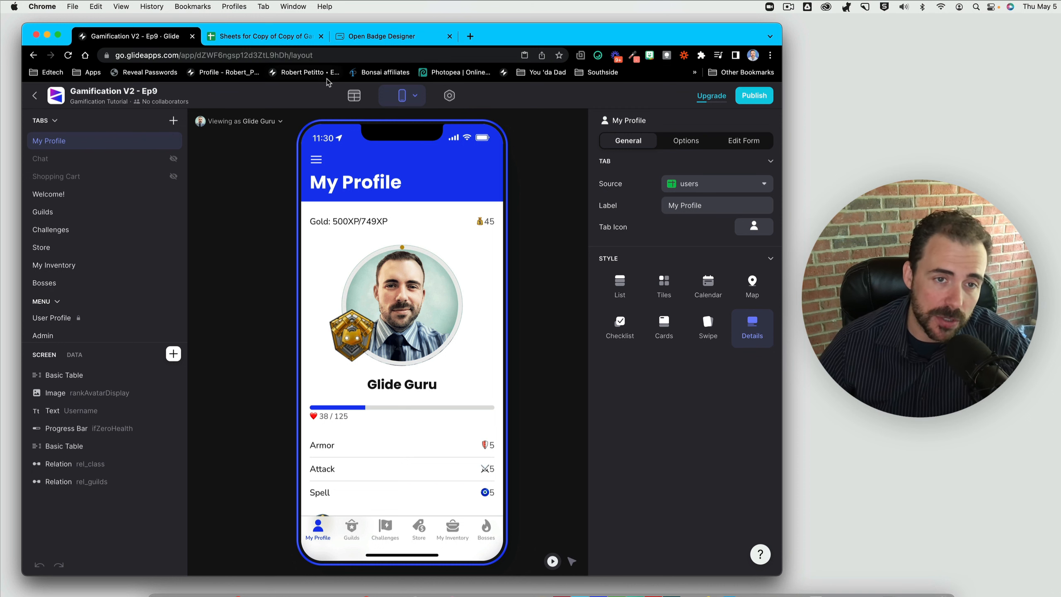
- Open the badges table in the Data Editor and review the Boss Battles rows and the Name, Description and Image columns
click(364, 99)
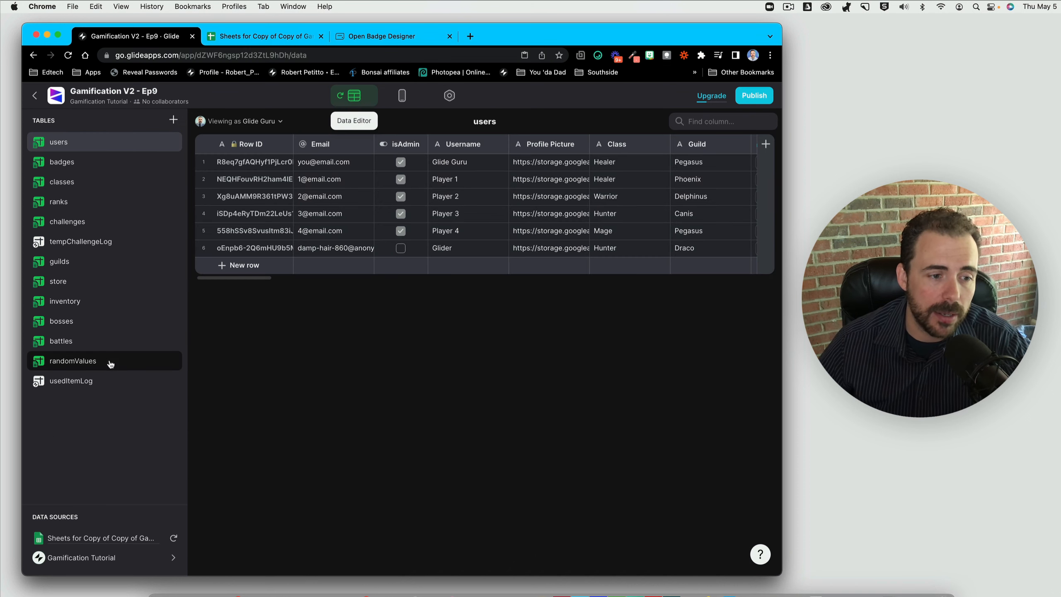
click(67, 163)
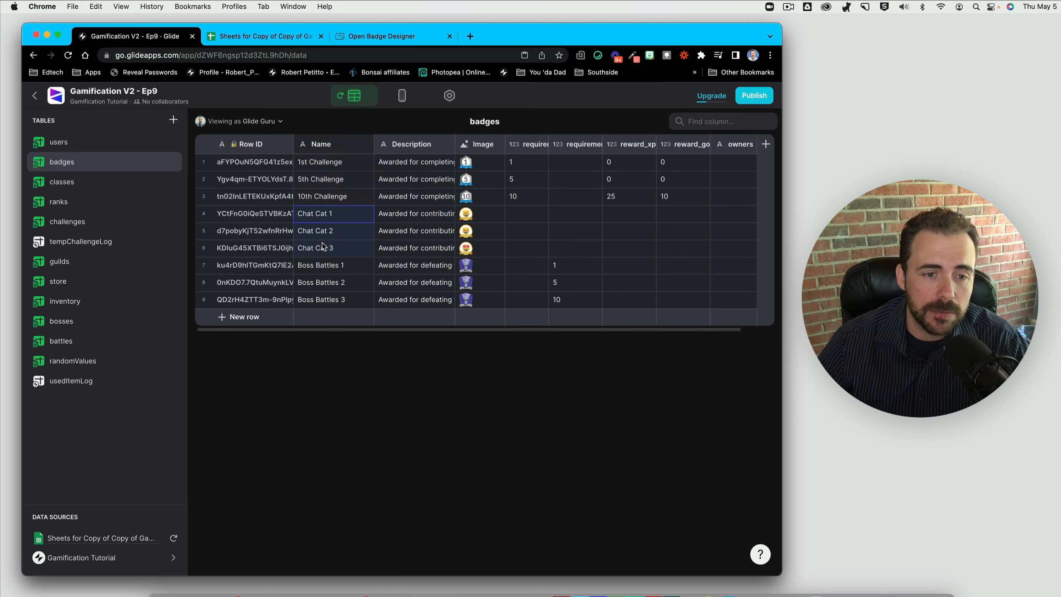
drag(331, 268, 330, 309)
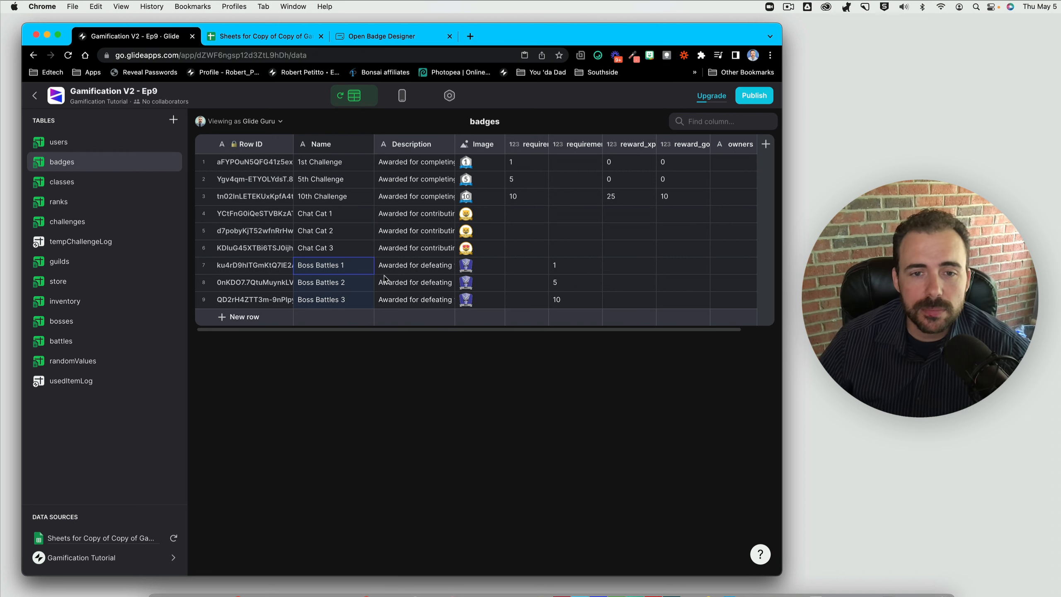
click(317, 146)
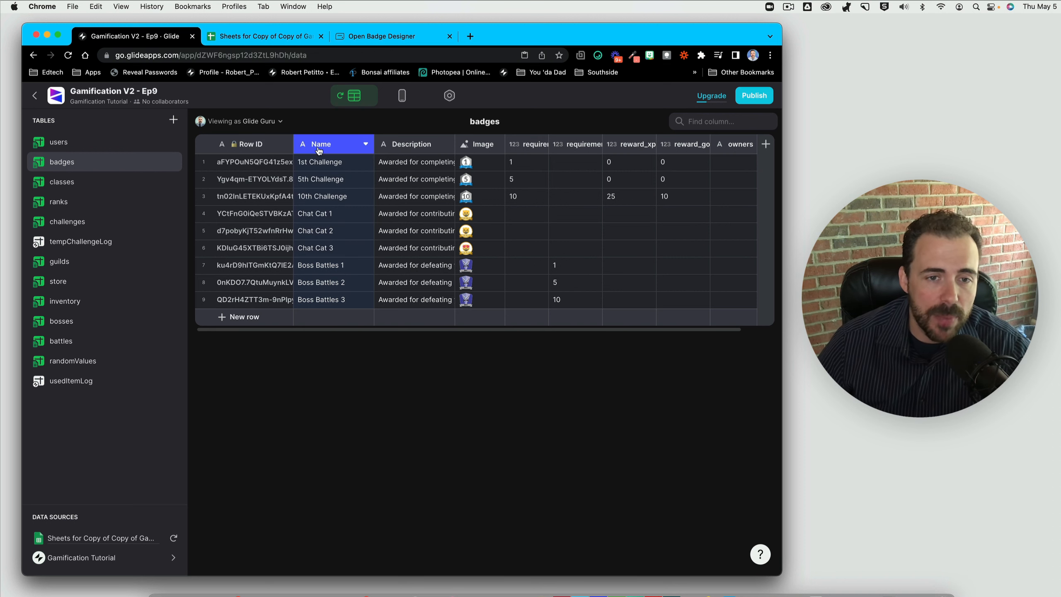
click(413, 146)
click(477, 147)
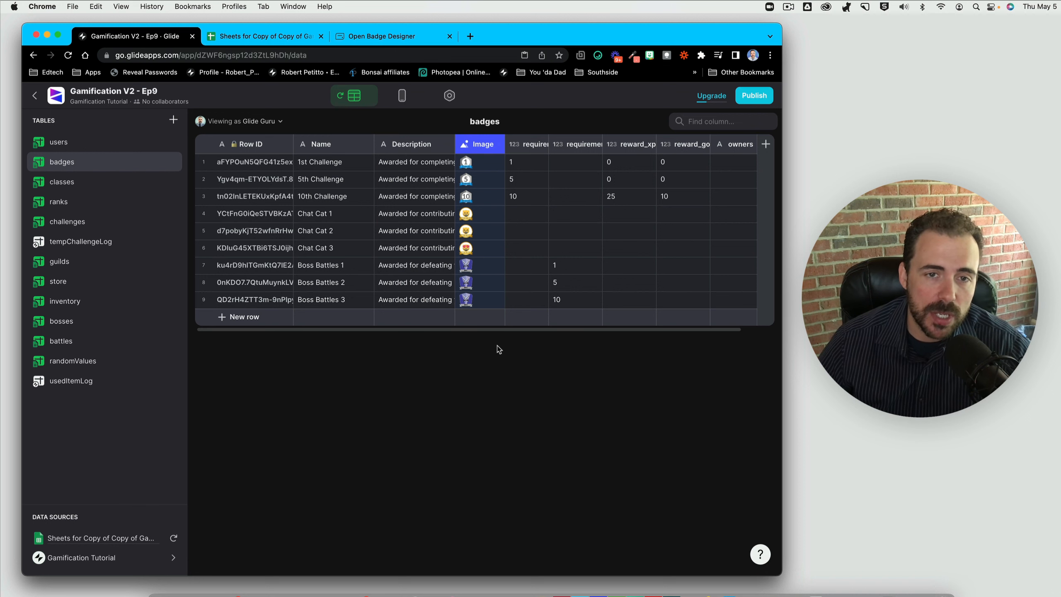
- Switch to Open Badge Designer to view the Boss 3 badge artwork and return to the Glide badges table
click(403, 38)
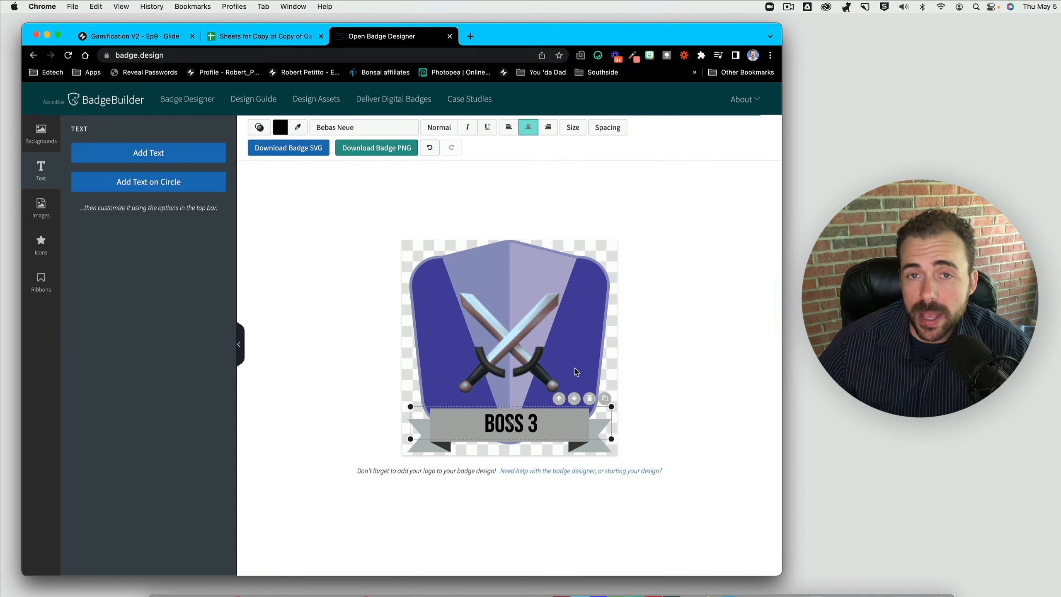
click(155, 38)
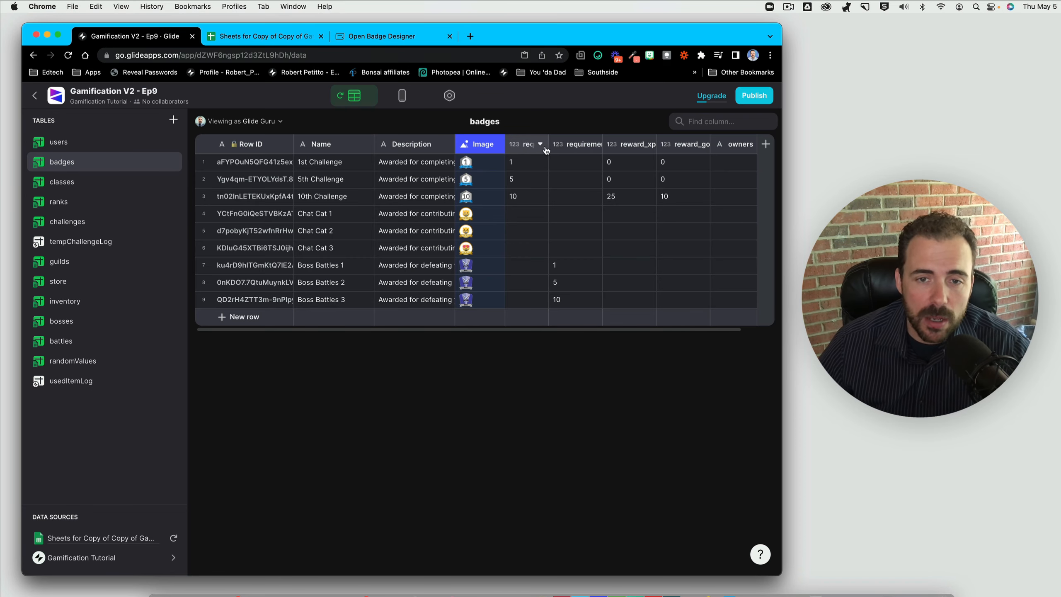
mouse_move(547, 144)
mouse_down()
mouse_move(601, 147)
mouse_move(539, 148)
mouse_move(549, 151)
mouse_up()
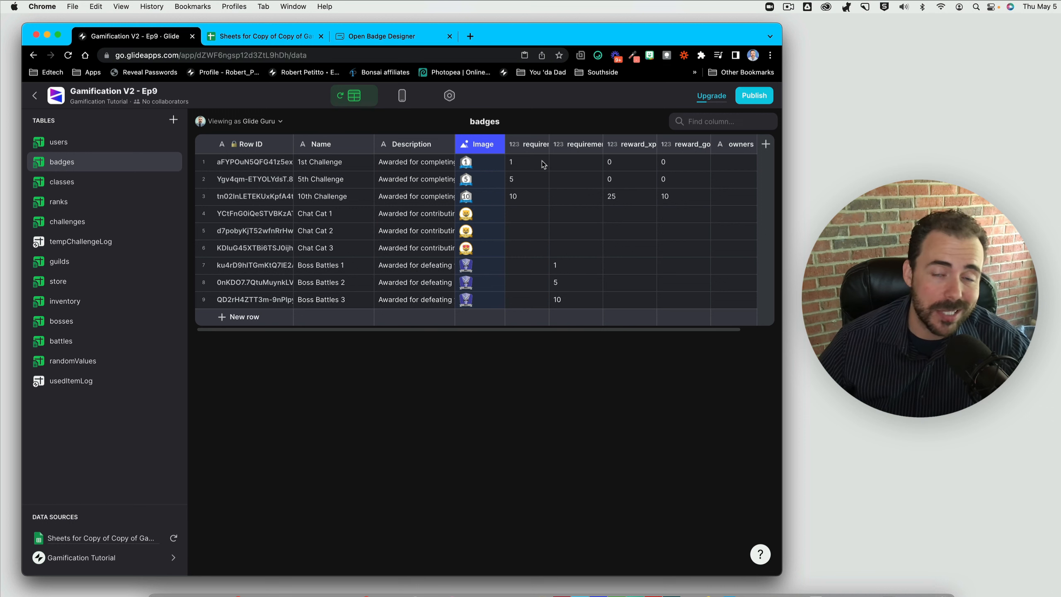
- Examine the challenge and boss battle badge rows, widening the two requirement columns to read their headings
click(204, 162)
shift+click(204, 196)
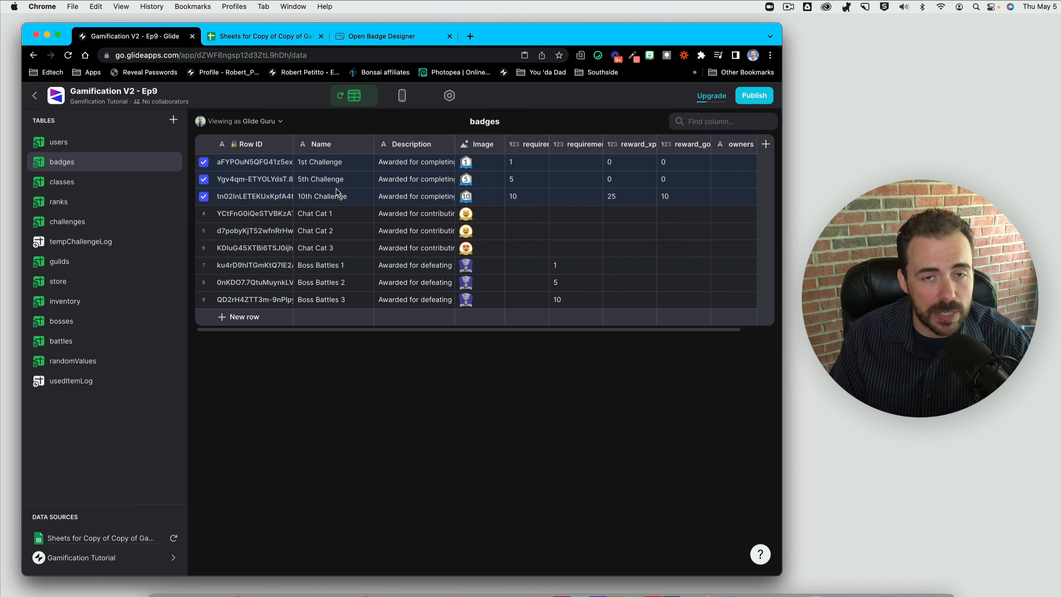
click(204, 265)
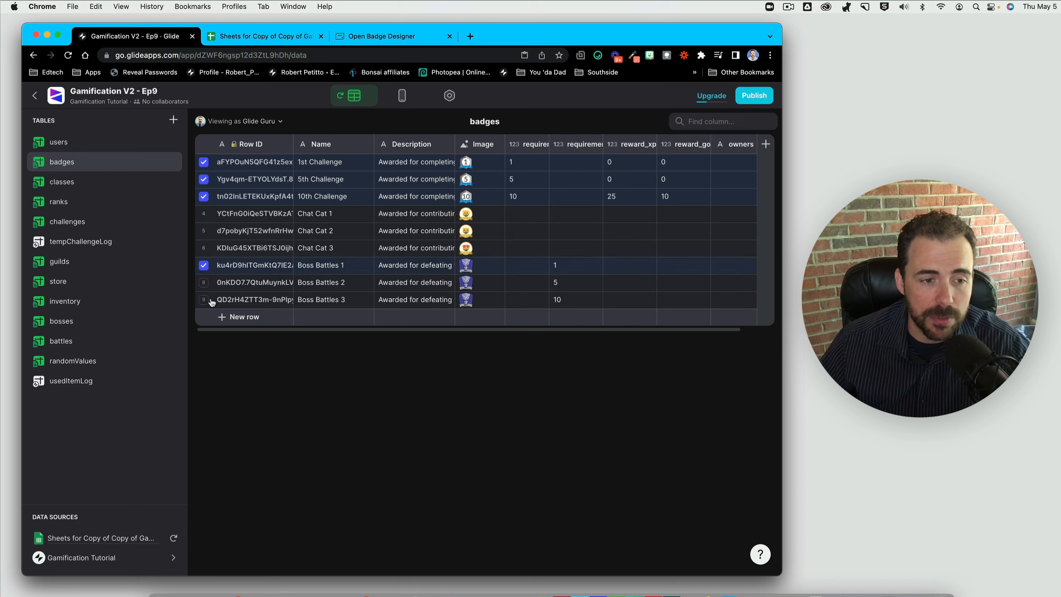
shift+click(204, 299)
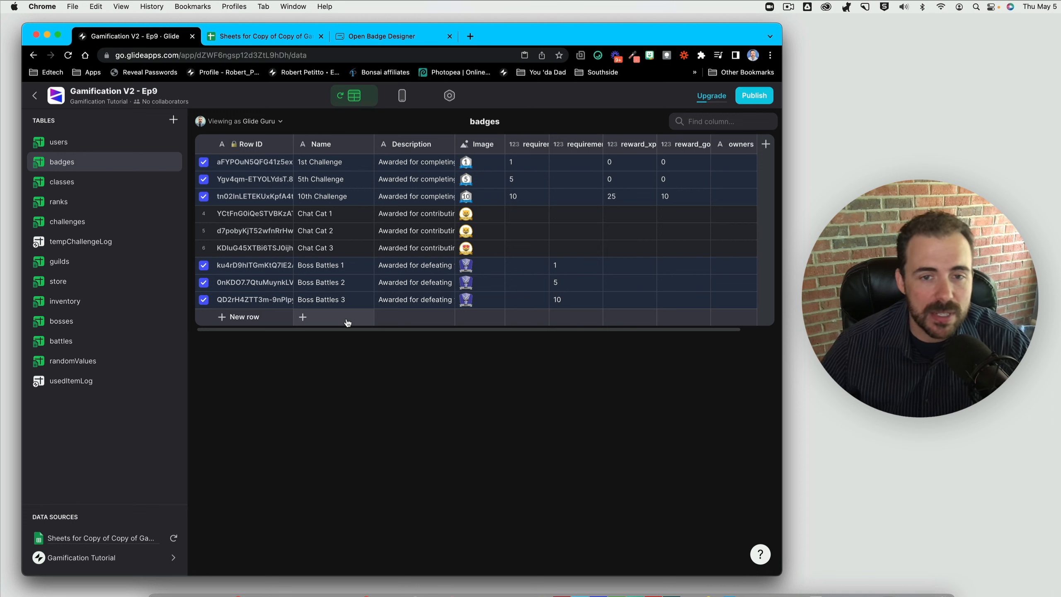
click(528, 144)
click(572, 144)
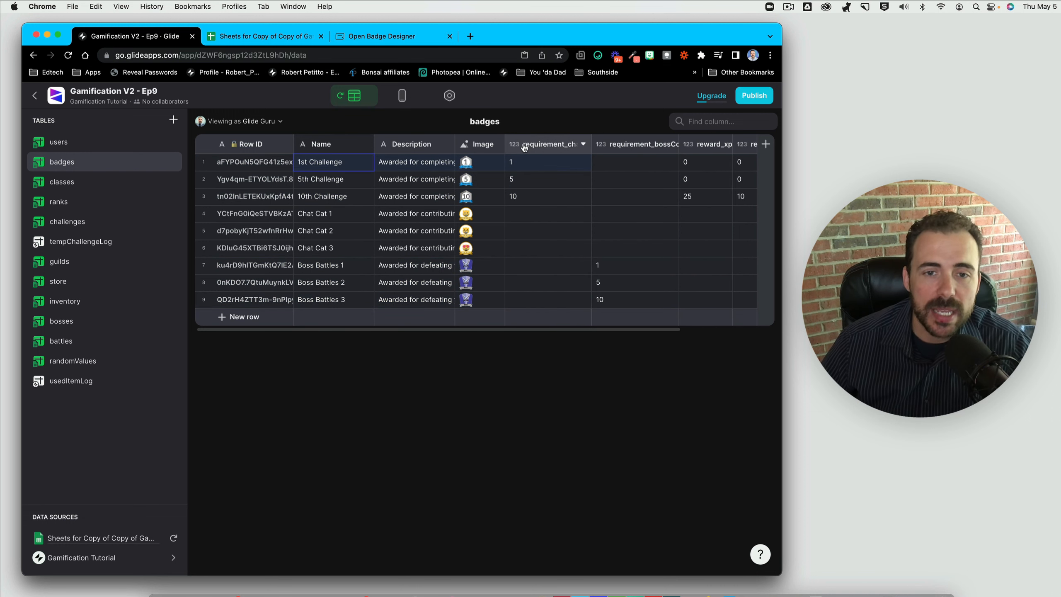
click(527, 145)
click(616, 144)
click(550, 145)
click(633, 145)
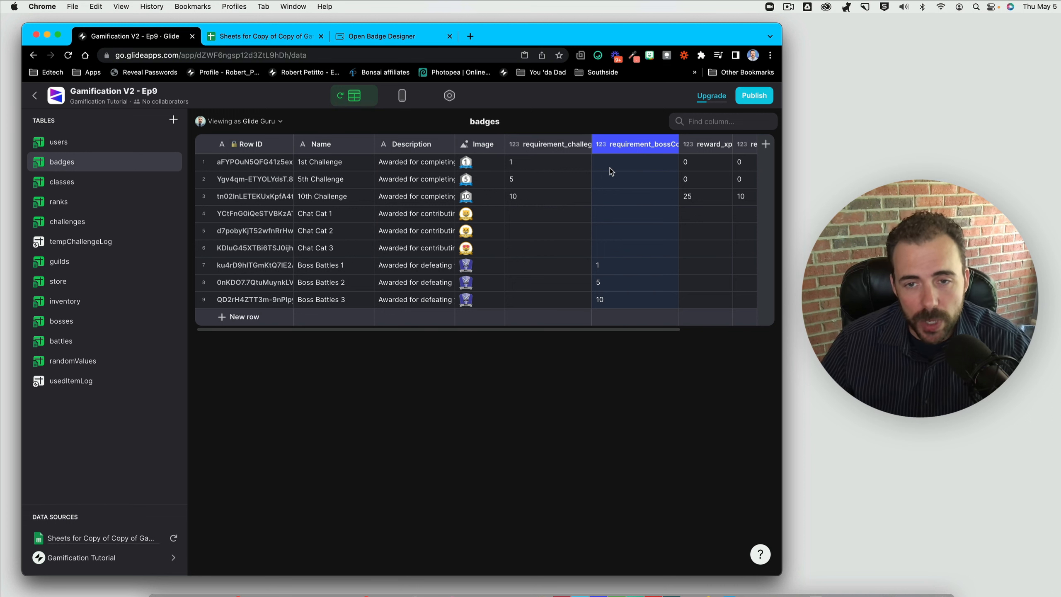
- Narrow the requirement columns and review the XP and gold rewards of the challenge badges
scroll(589, 145, right, 1)
scroll(593, 144, right, 4)
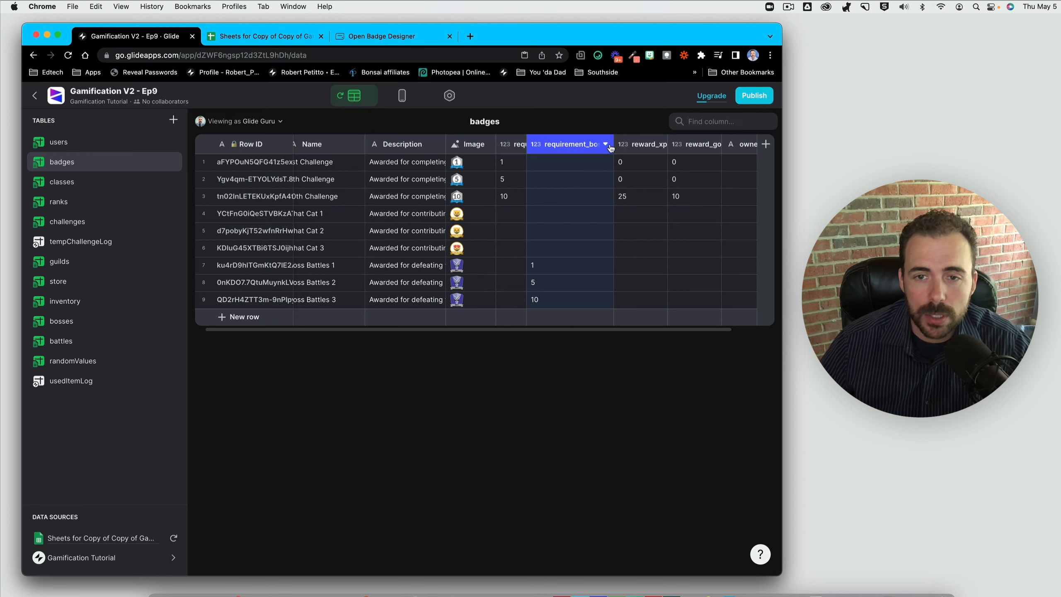
drag(610, 146, 569, 148)
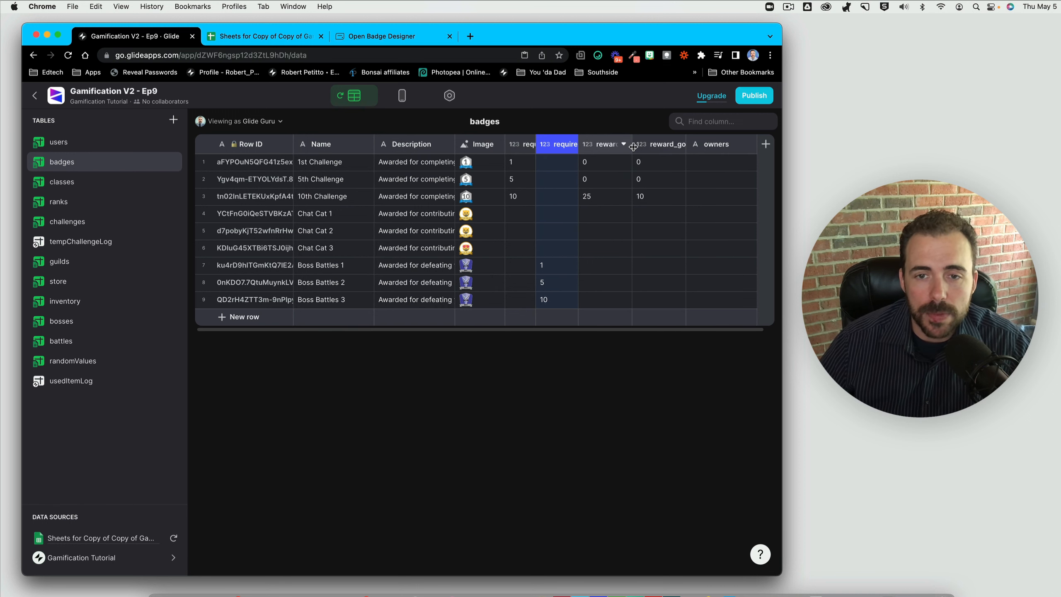
drag(633, 146, 648, 146)
drag(594, 196, 604, 166)
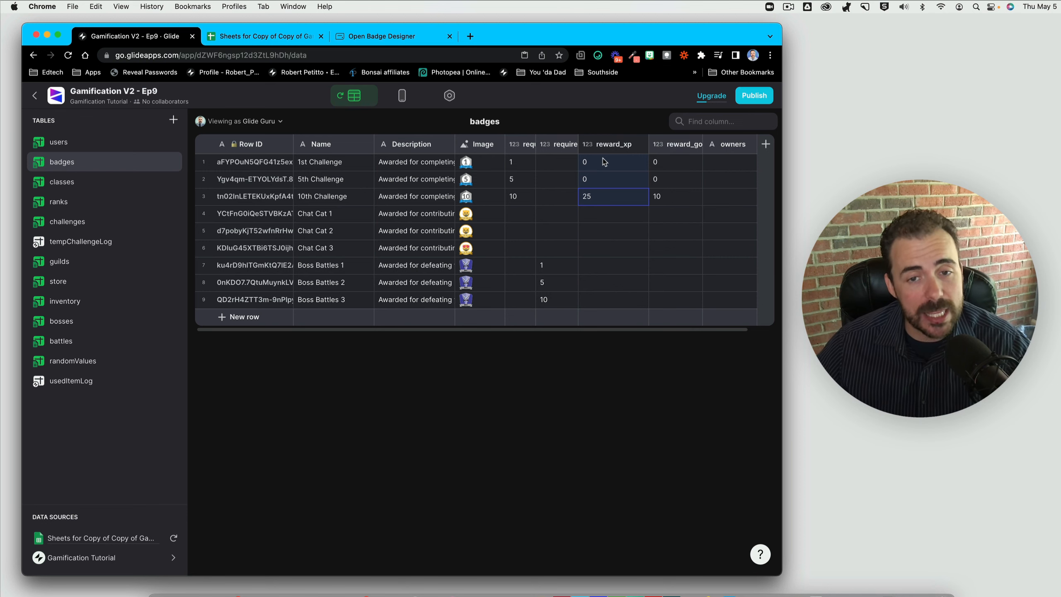
key(ctrl+Up)
click(578, 231)
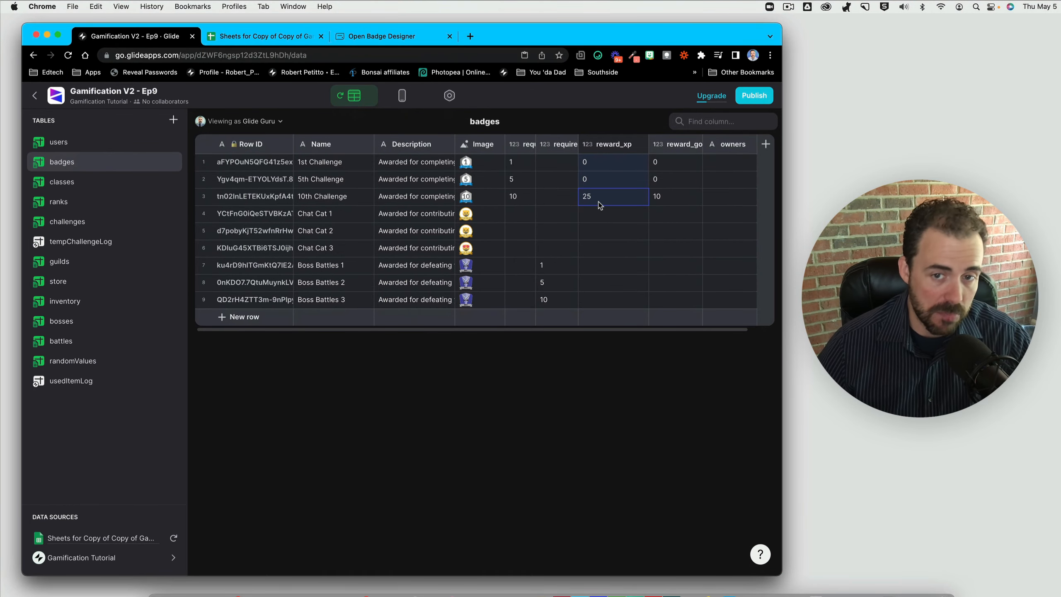
click(676, 196)
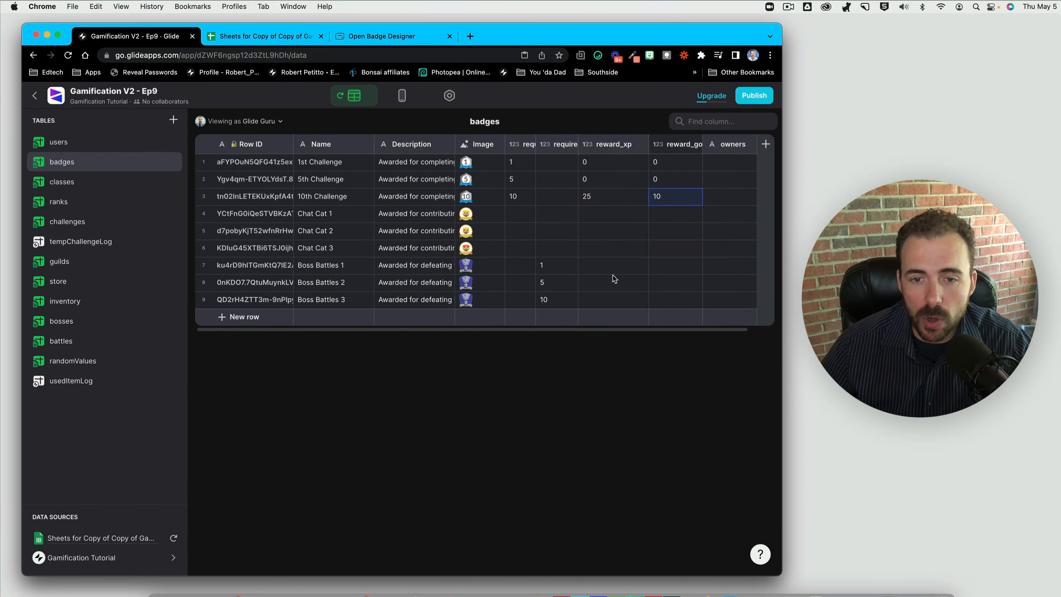
- Set both the XP reward and the gold reward to 0 for Boss Battles 1 and Boss Battles 2
click(600, 270)
text(0)
click(678, 269)
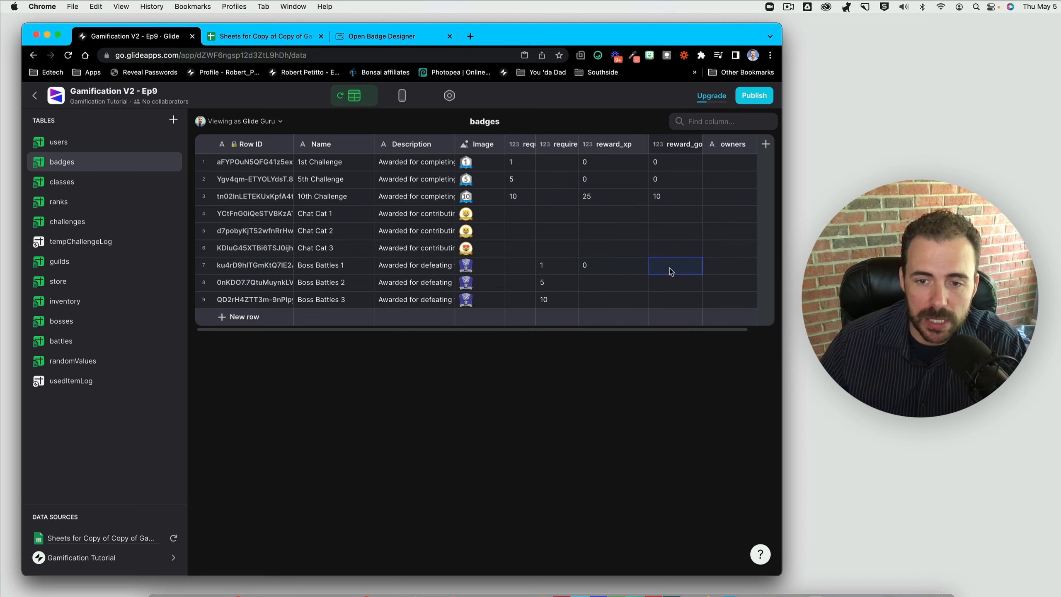
text(0)
click(616, 285)
text(00)
key(BackSpace)
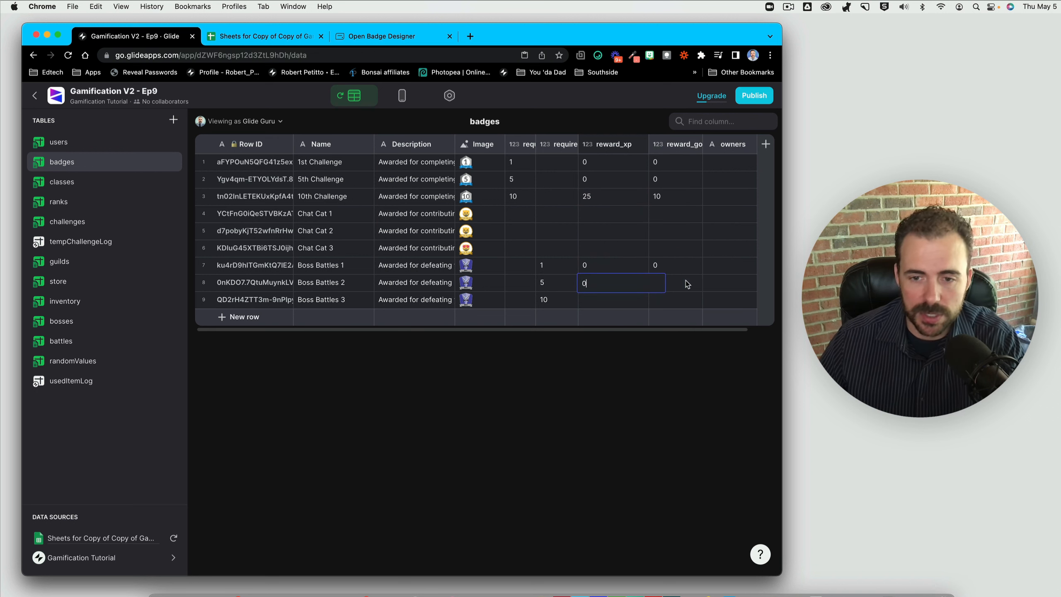
click(686, 284)
text(0)
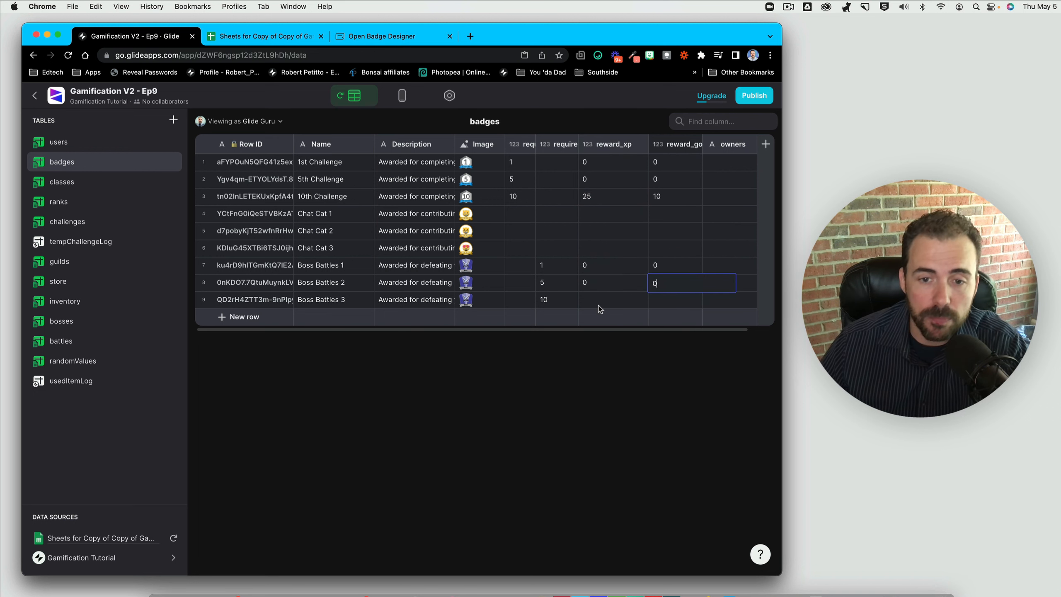
- Set the Boss Battles 3 badge's XP reward to 100 and its gold reward to 10, using the 10th Challenge rewards as reference
click(603, 196)
key(Right)
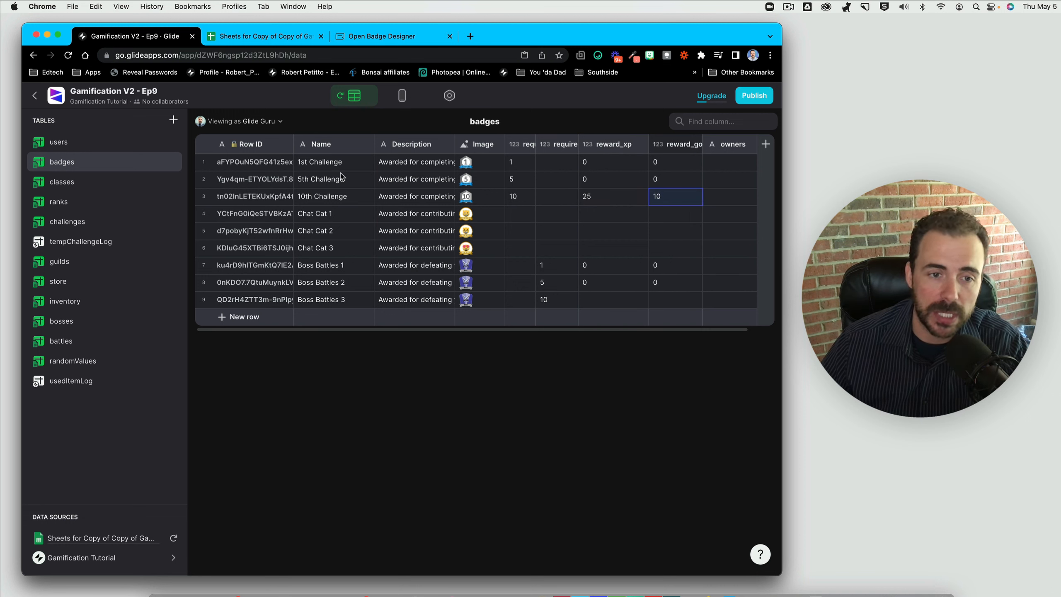
click(326, 202)
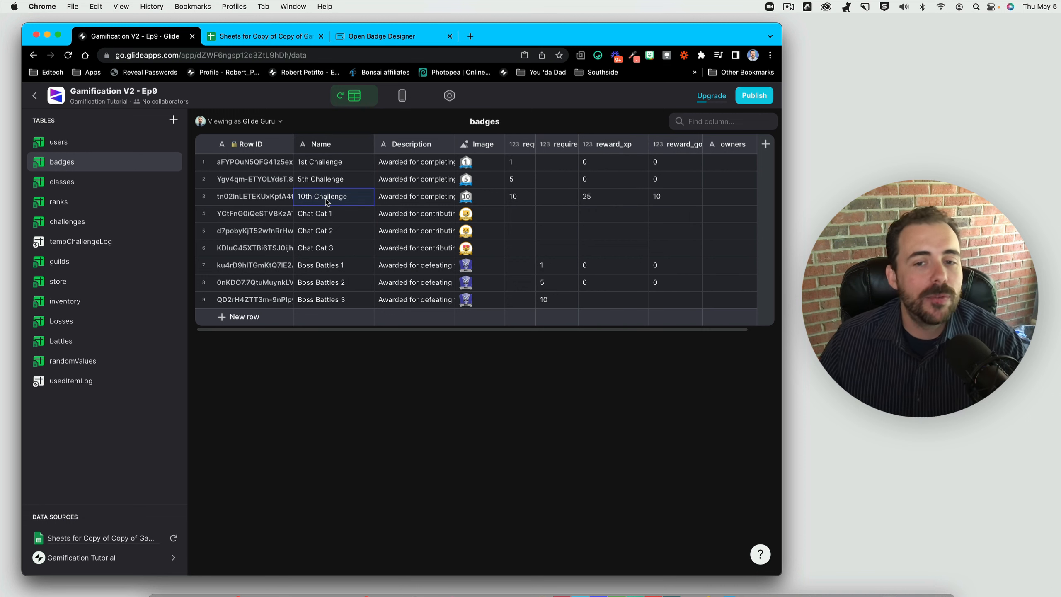
click(603, 197)
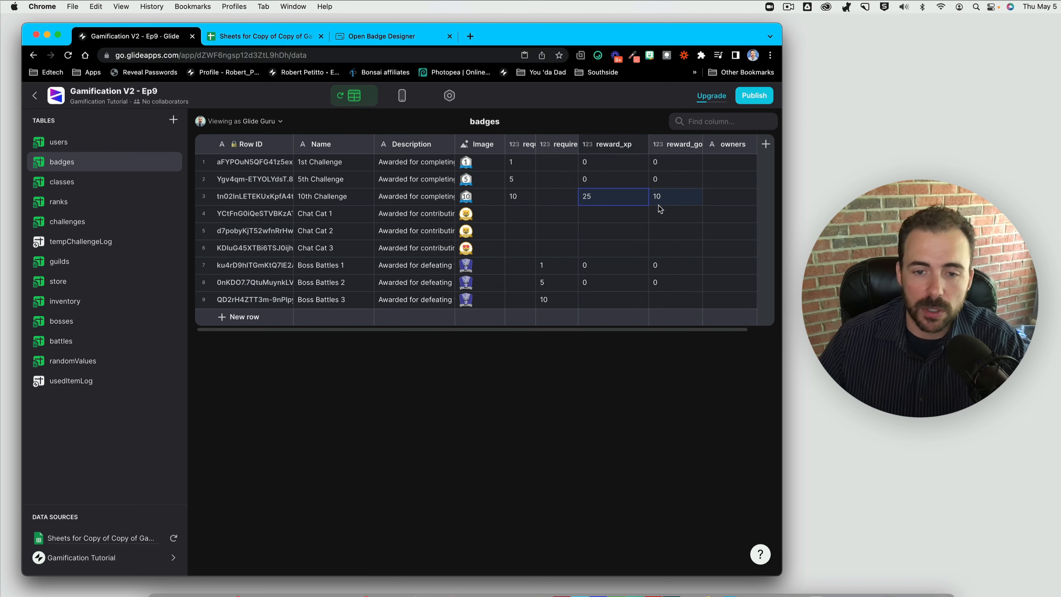
click(618, 300)
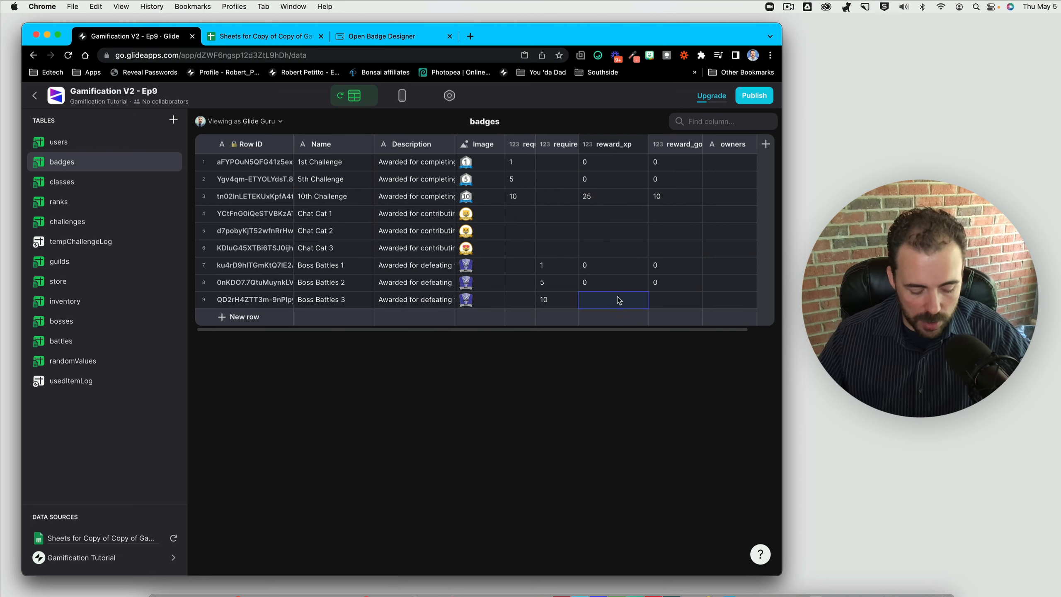
text(10)
click(689, 307)
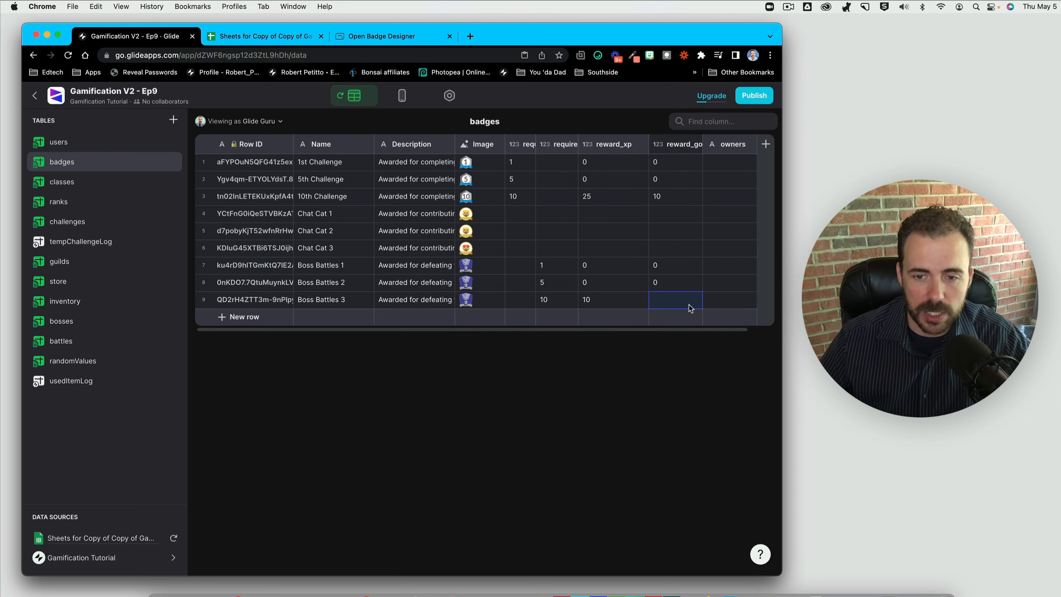
text(10)
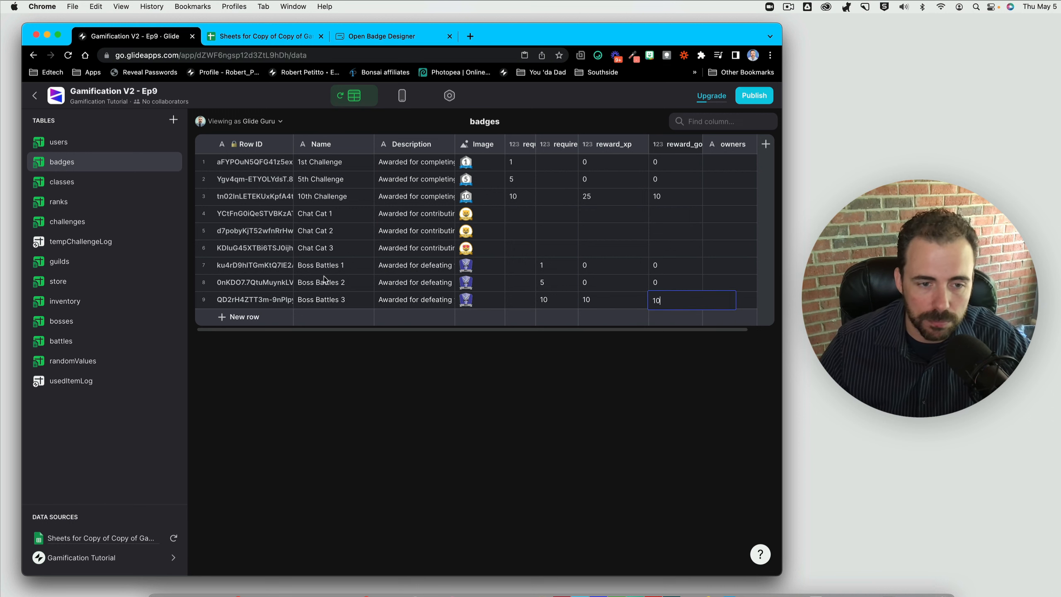
click(614, 301)
double_click(613, 300)
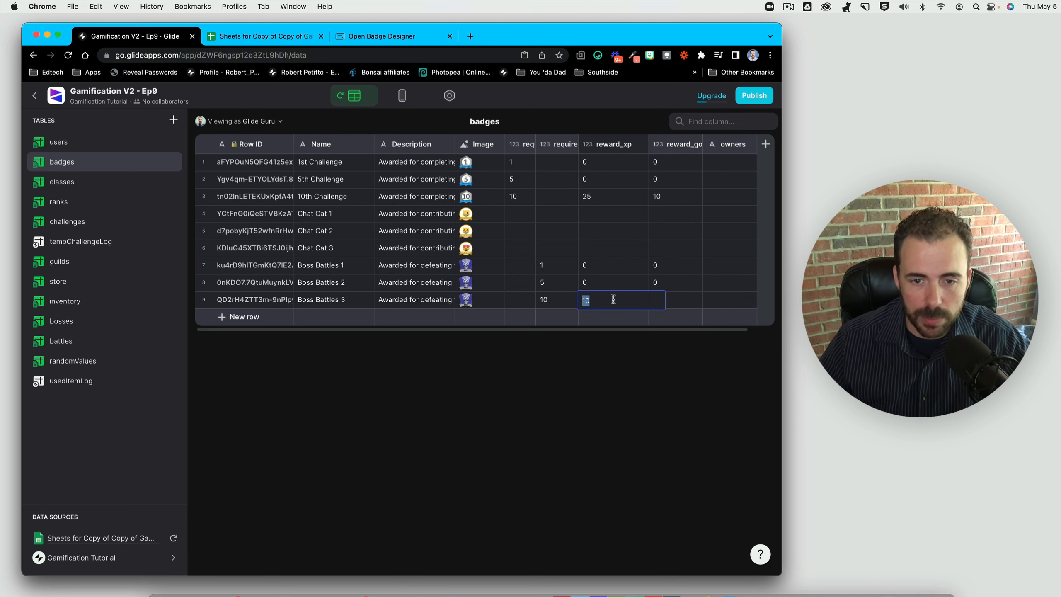
text(100)
key(Return)
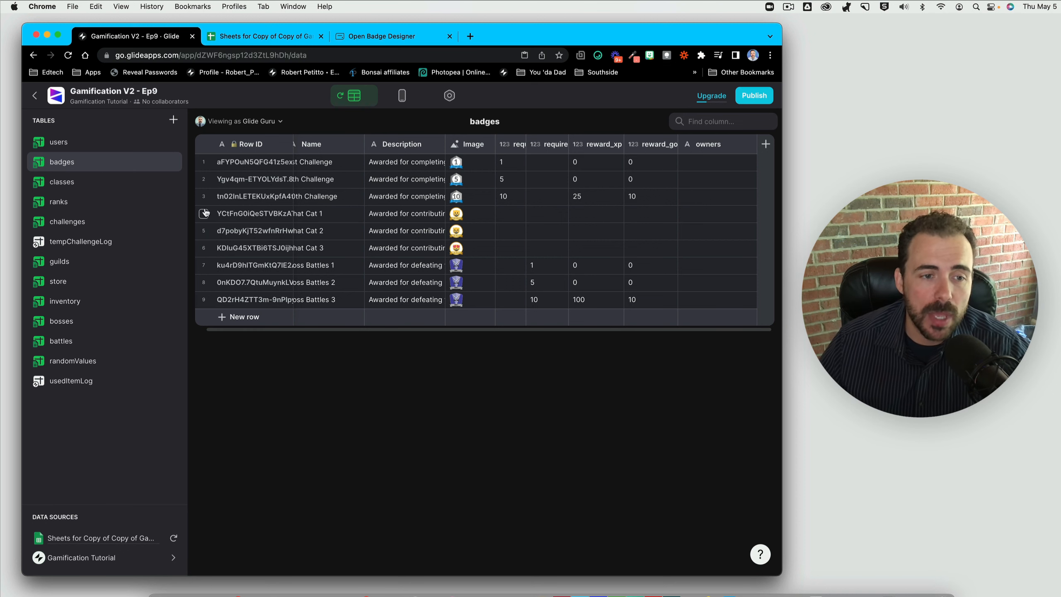
- Examine the requirement cells of the three Chat Cat badges and the owners column of the badges table
scroll(526, 221, left, 1)
drag(525, 221, 551, 251)
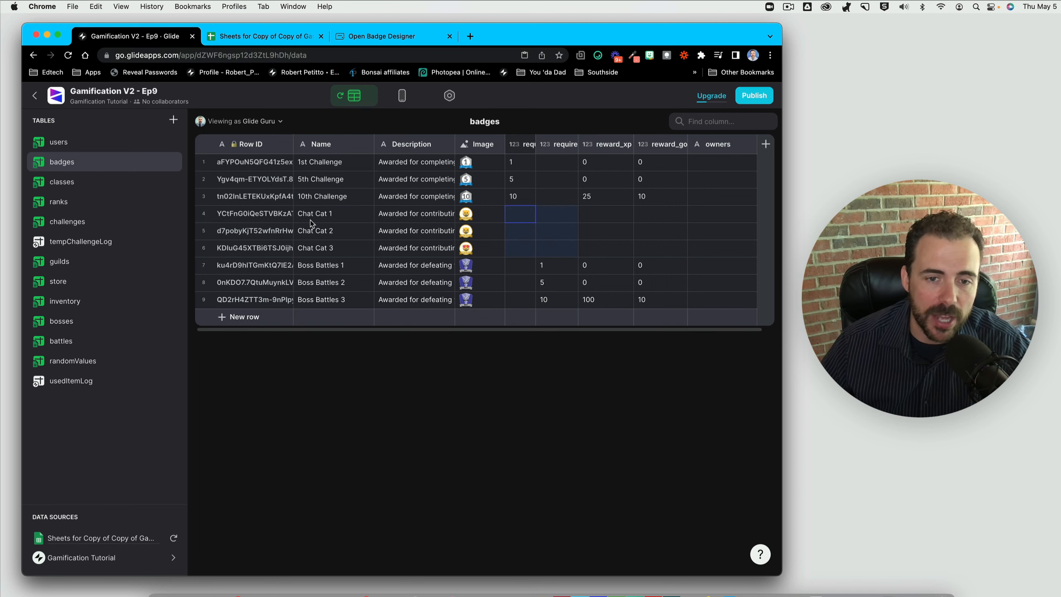
click(204, 214)
click(204, 231)
click(203, 248)
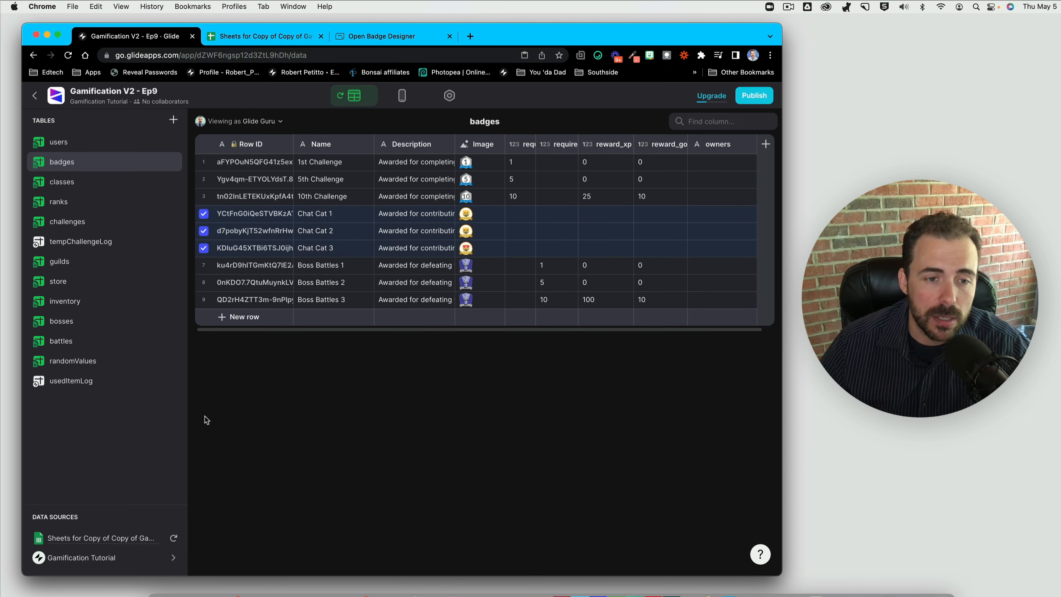
click(524, 214)
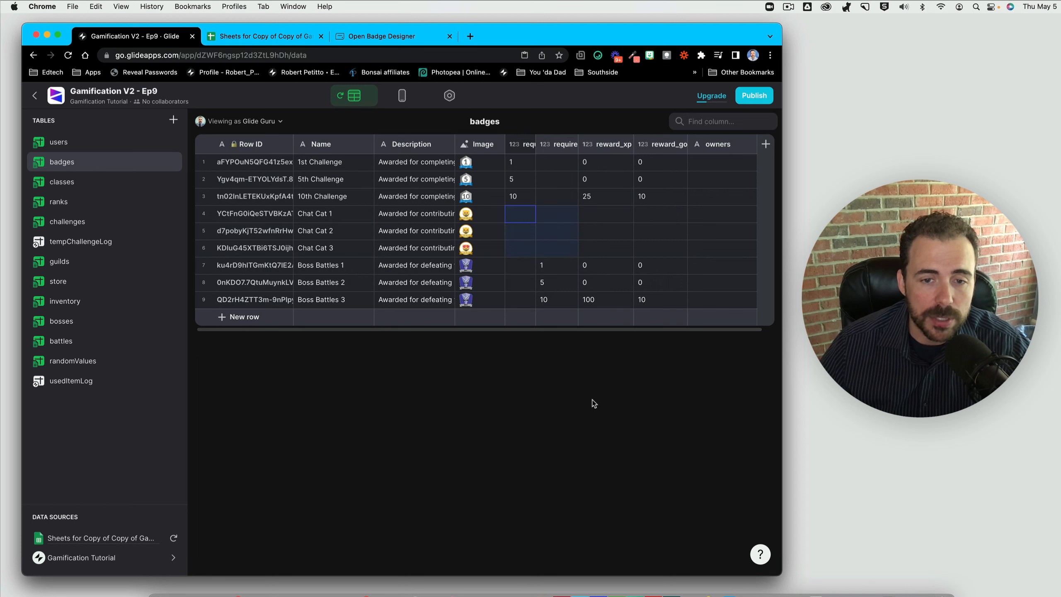
drag(338, 217, 337, 250)
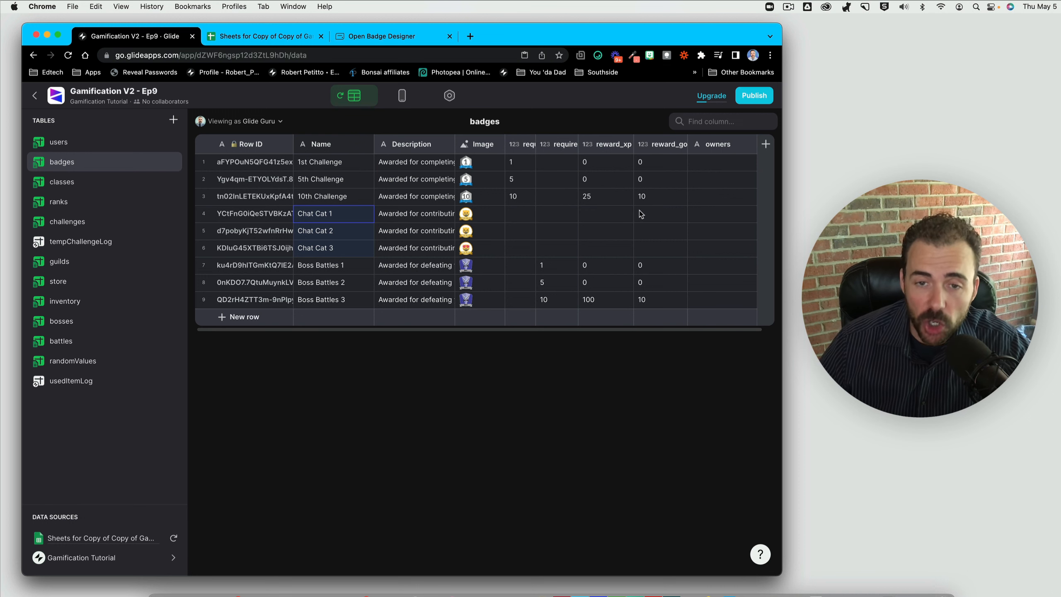
scroll(643, 219, right, 2)
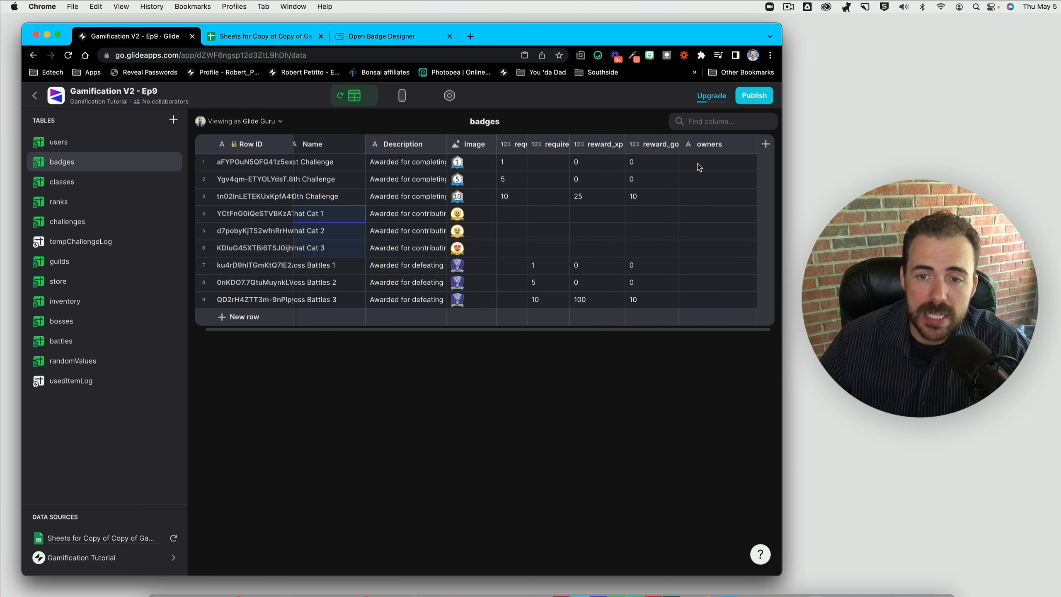
drag(700, 167, 702, 249)
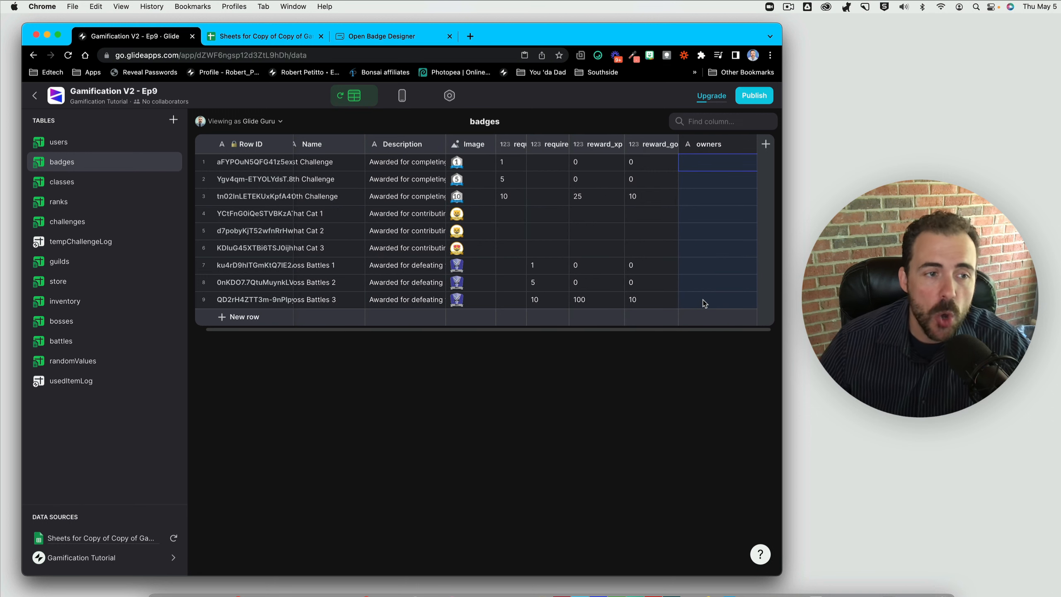
- Glance at the tempChallengeLog table, then examine the owners column of the badges table, focusing on the three challenge badges
click(72, 243)
click(63, 167)
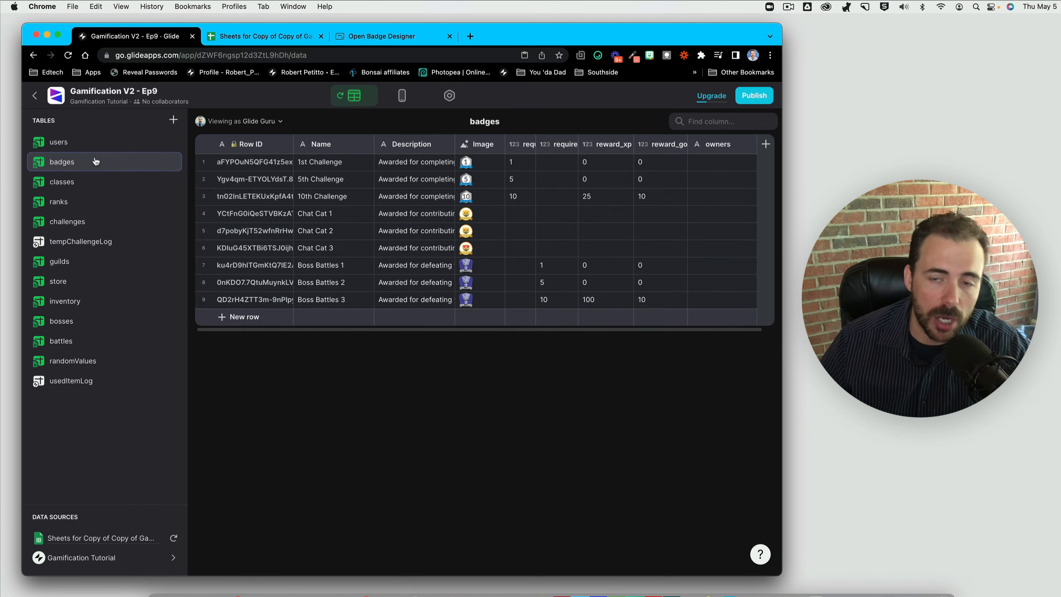
scroll(561, 210, right, 1)
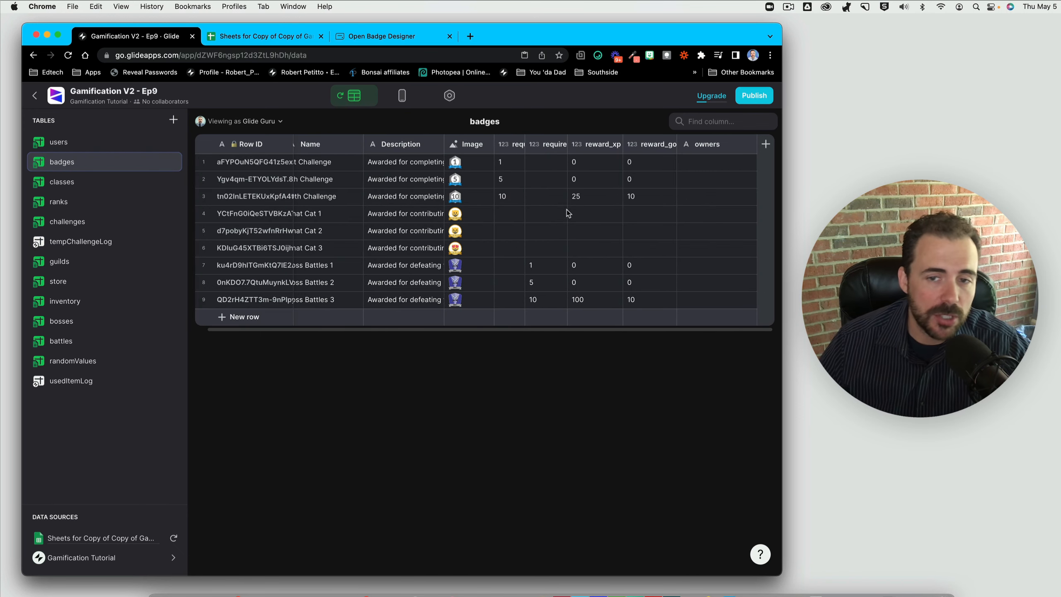
drag(714, 167, 701, 222)
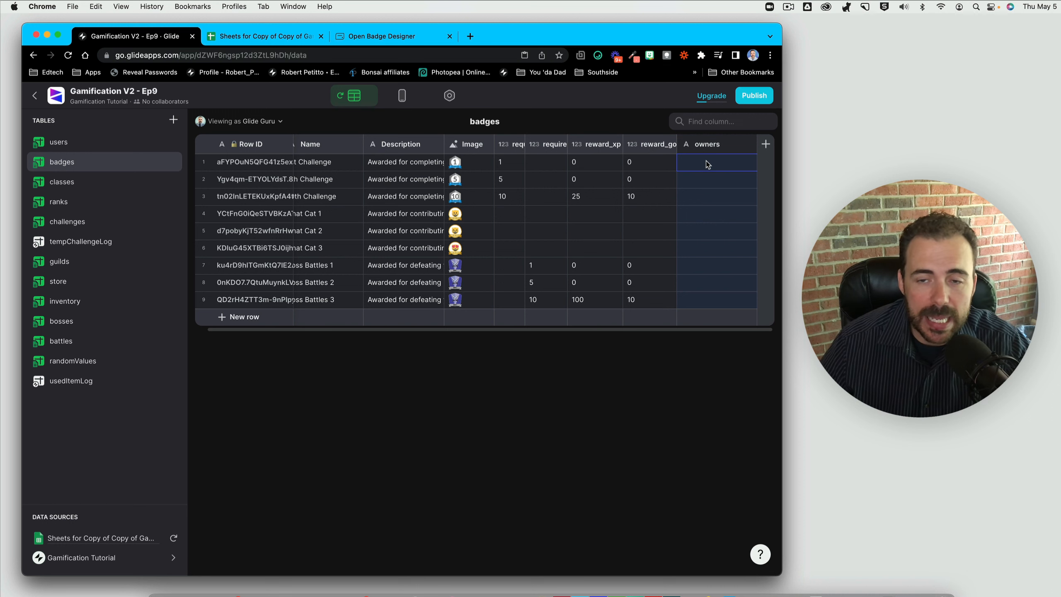
double_click(722, 160)
key(Return)
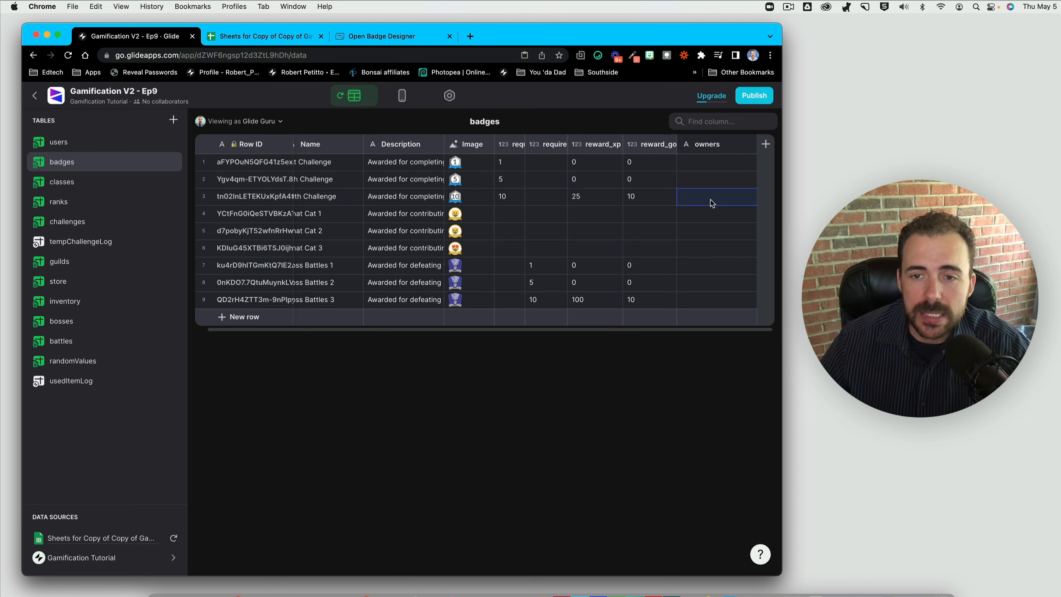
key(shift+Up)
key(shift+Up)
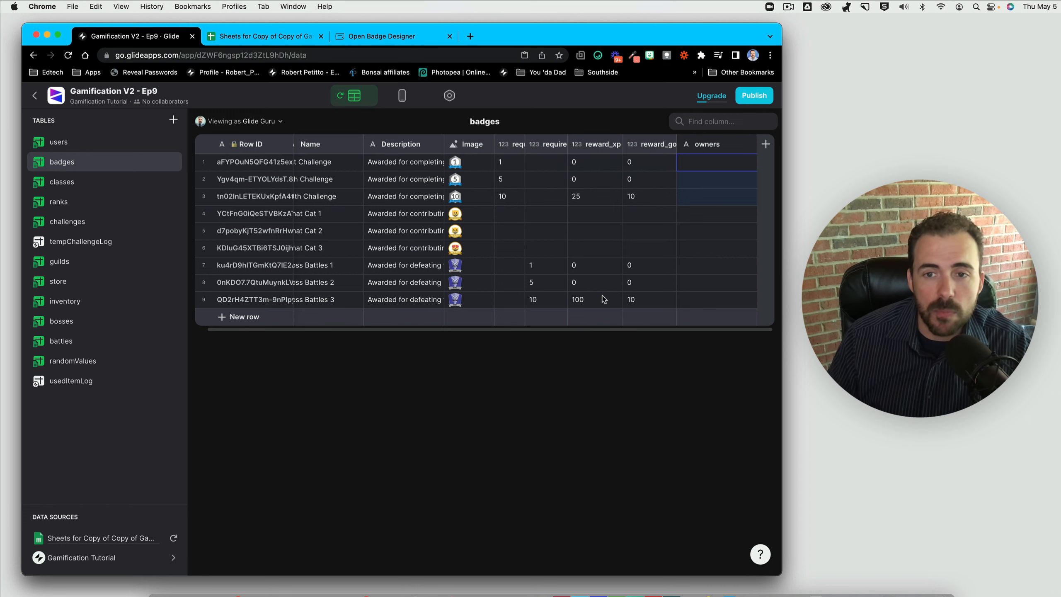
- Add a user-specific Date/Time column named claimedOn to the badges table
click(766, 144)
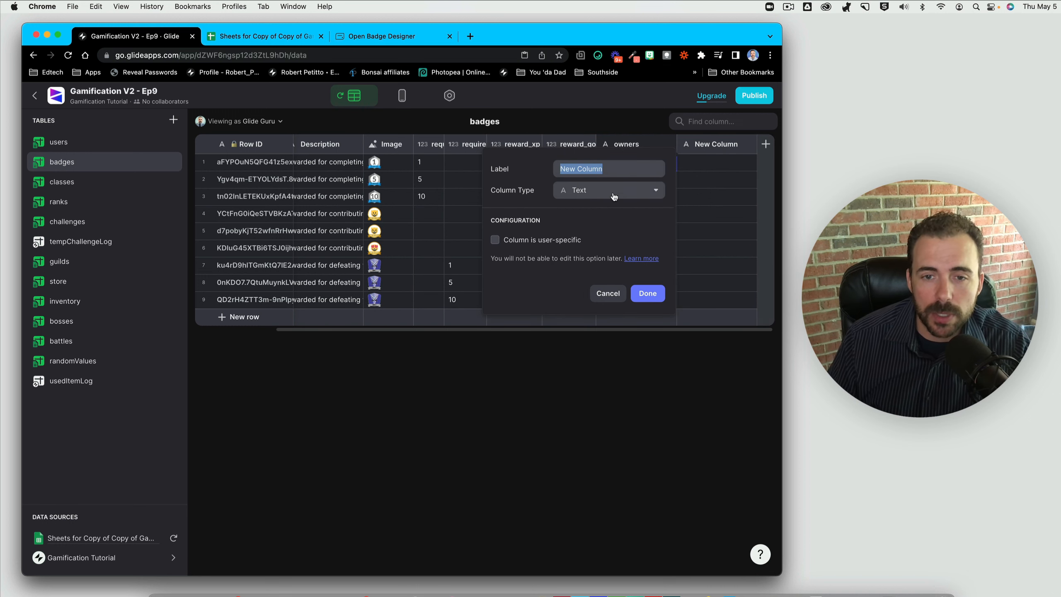
text(claimedOn)
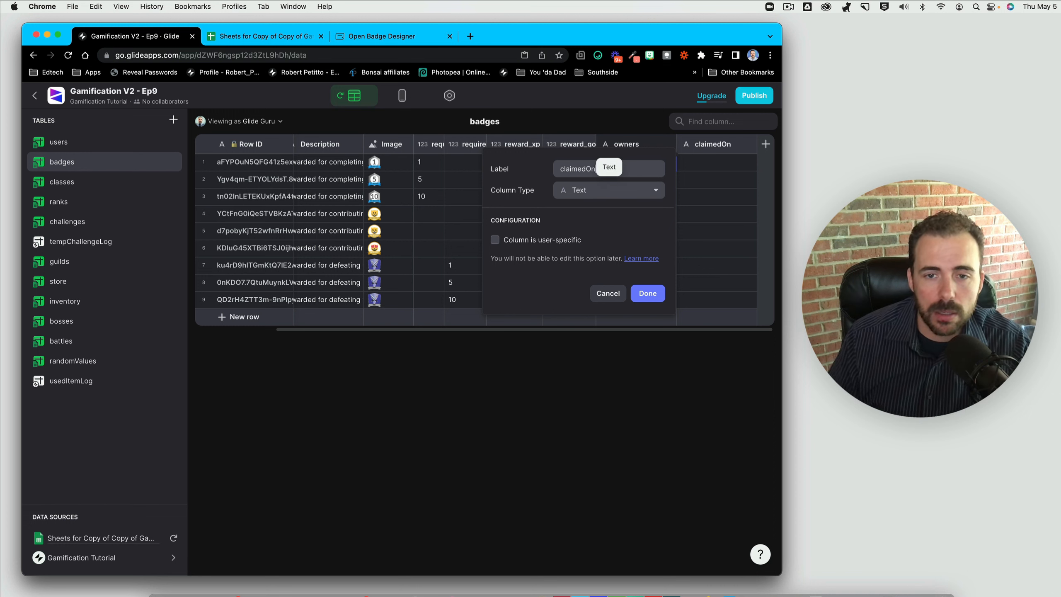
click(610, 190)
mouse_move(589, 214)
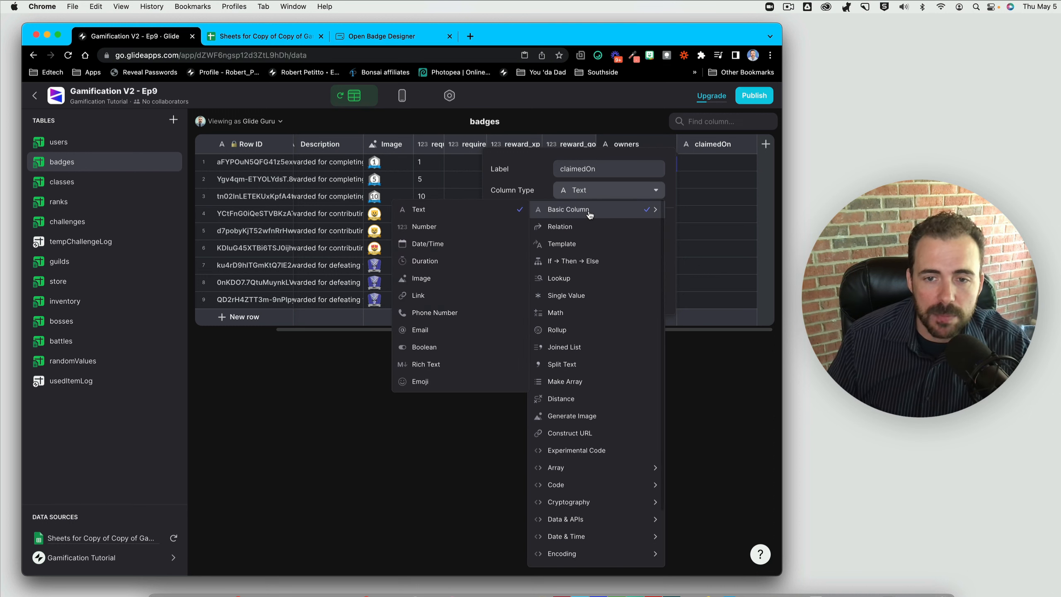
click(455, 242)
click(494, 240)
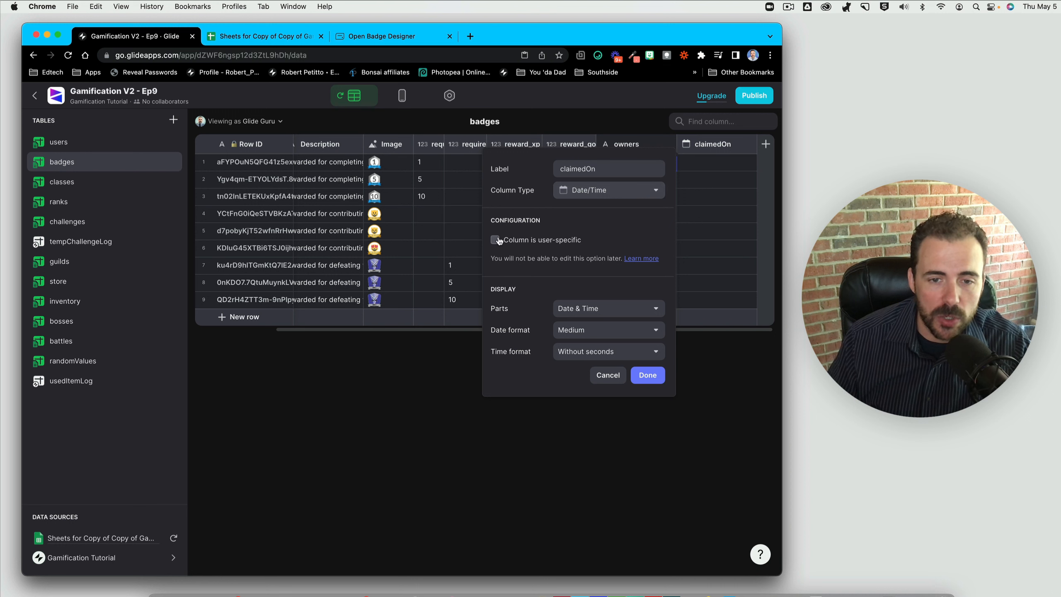
click(648, 375)
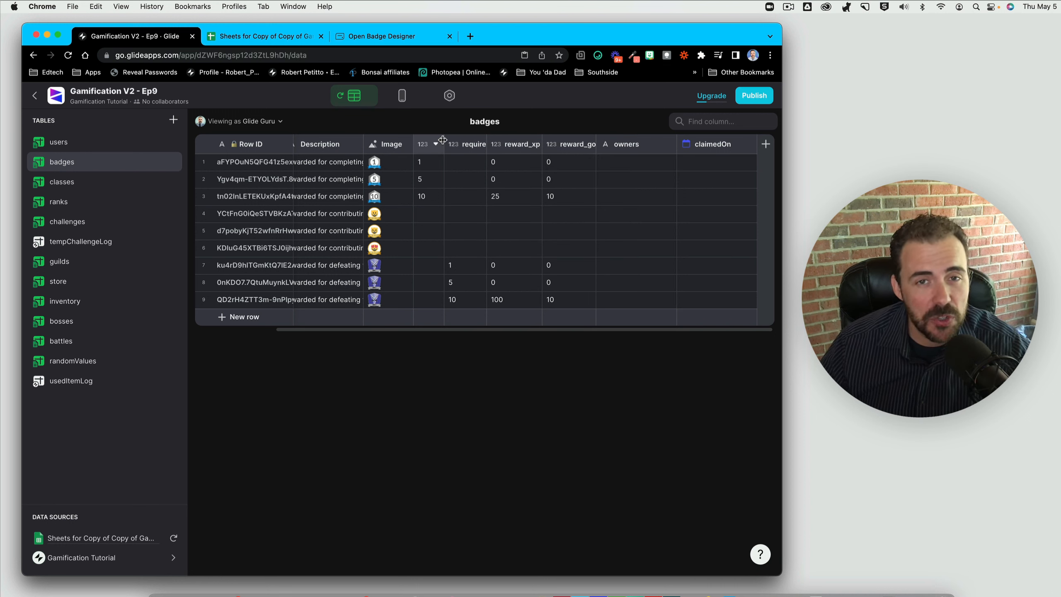
- Examine the challenge badges' requirement cells and the splitAwardedTo and rel_completedUsers columns of the challenges table
click(428, 166)
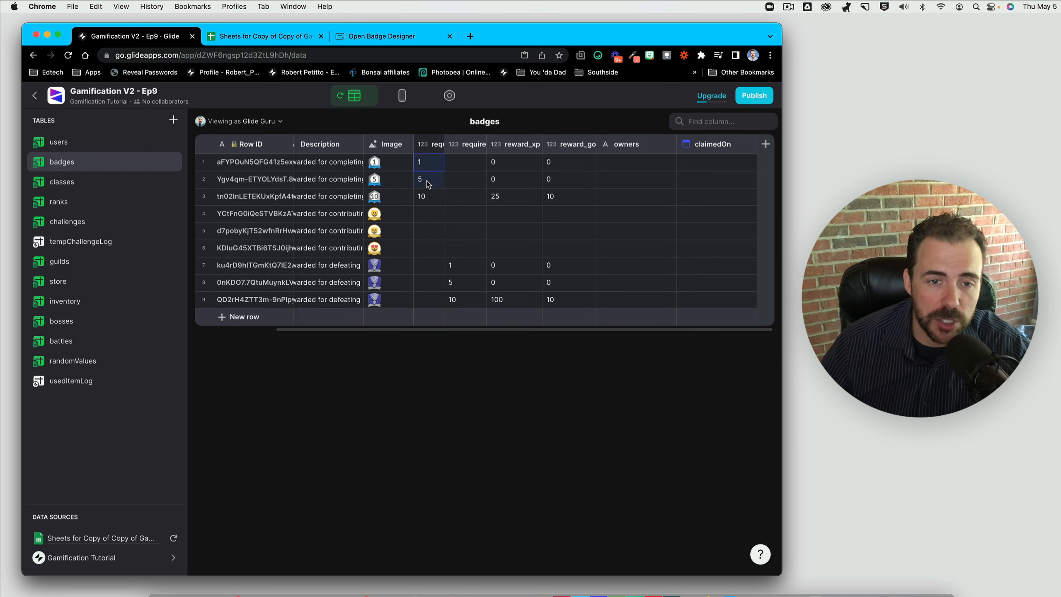
drag(426, 197, 440, 331)
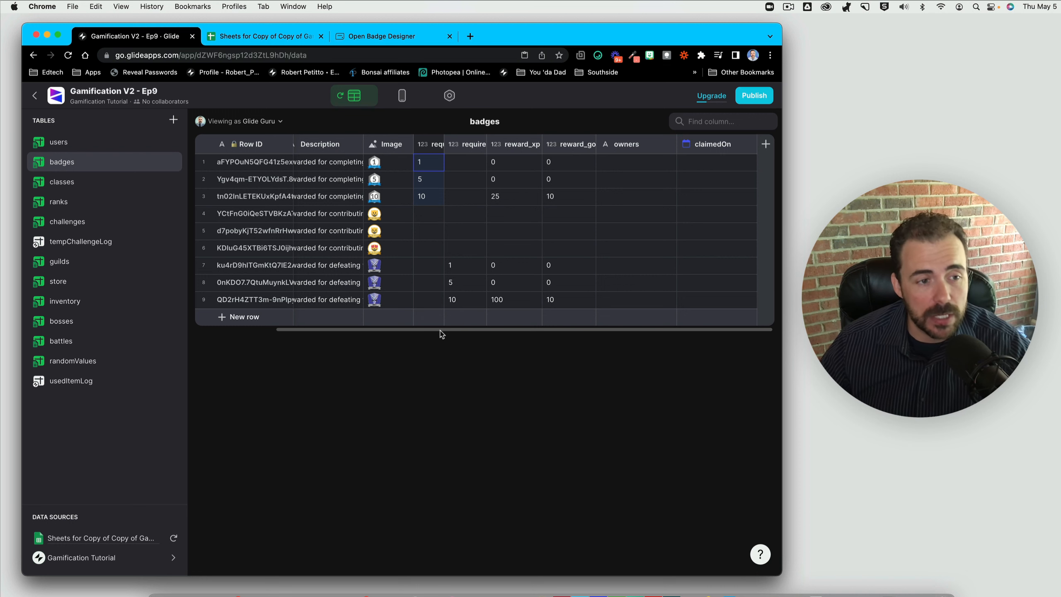
scroll(556, 162, left, 3)
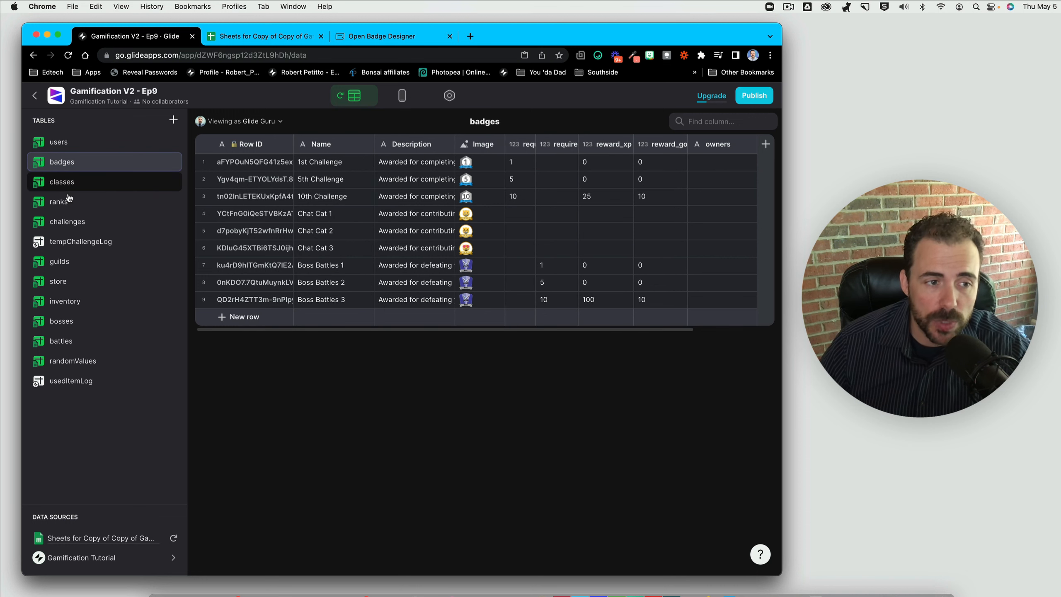
click(66, 223)
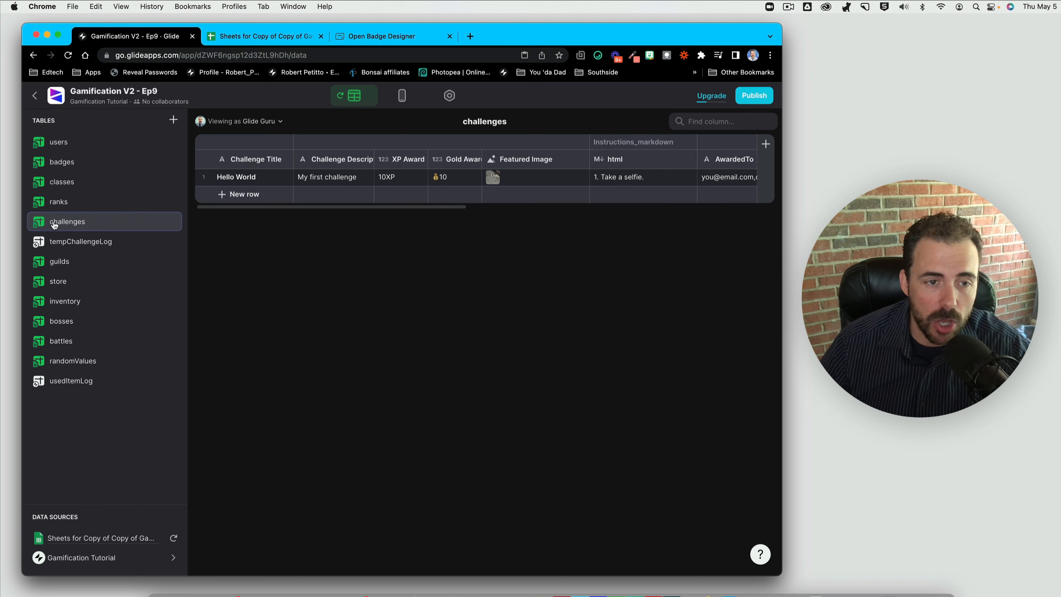
scroll(465, 178, right, 10)
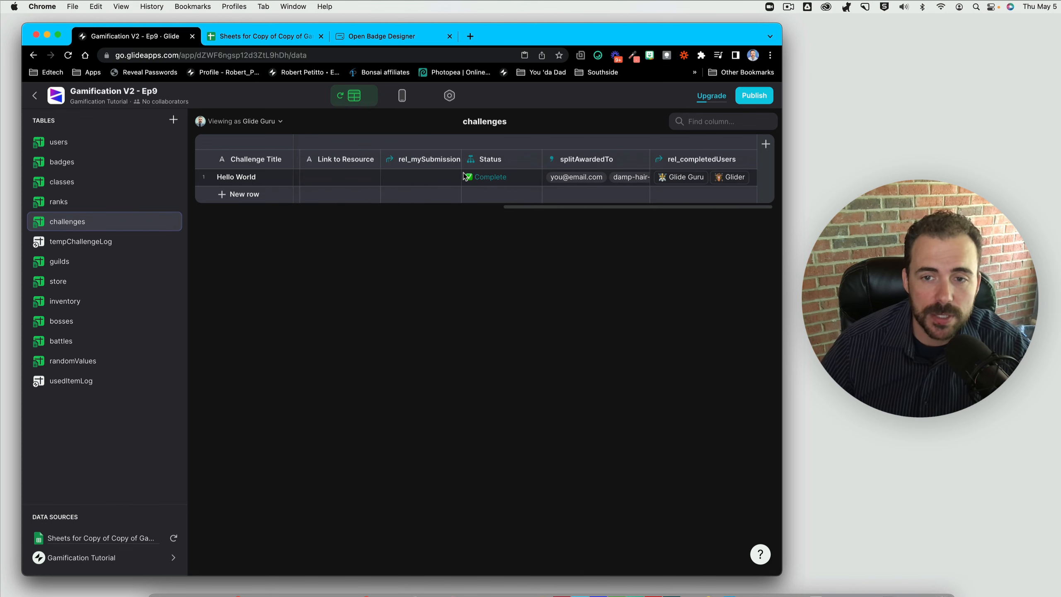
click(697, 163)
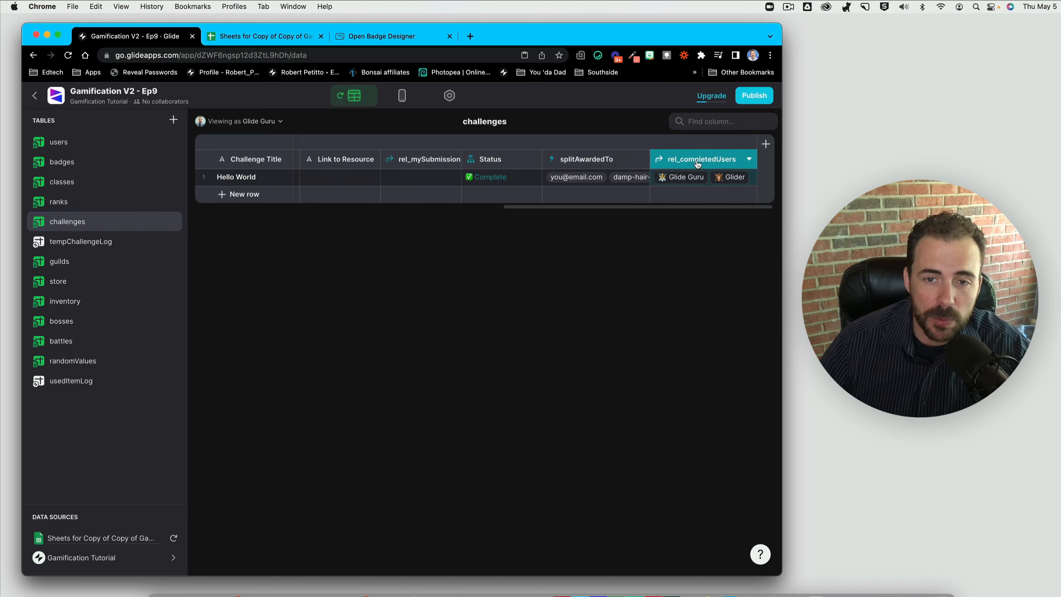
click(580, 184)
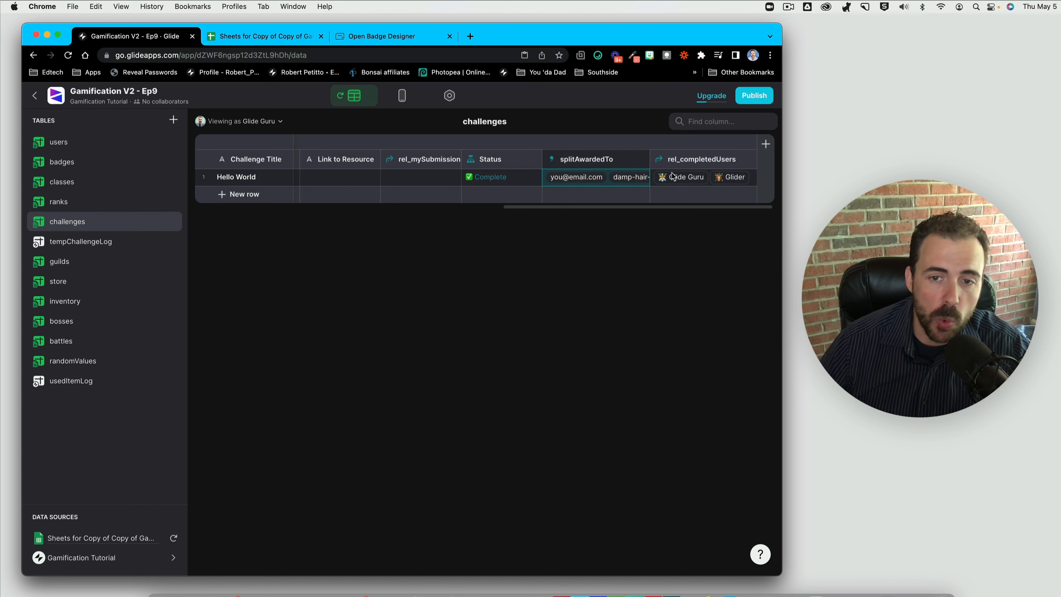
drag(650, 159, 700, 159)
click(598, 177)
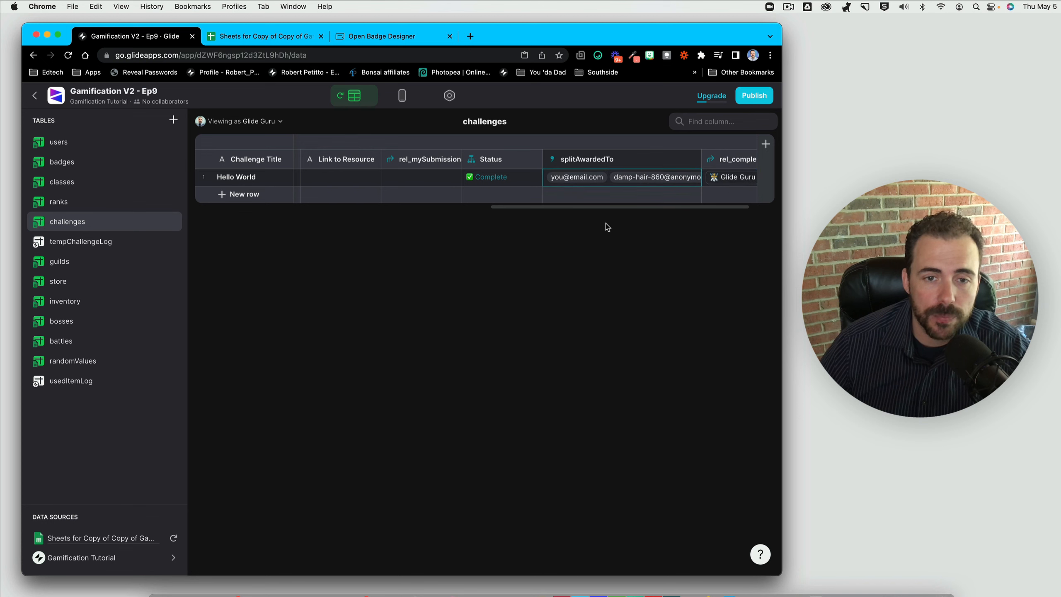
drag(701, 155, 651, 161)
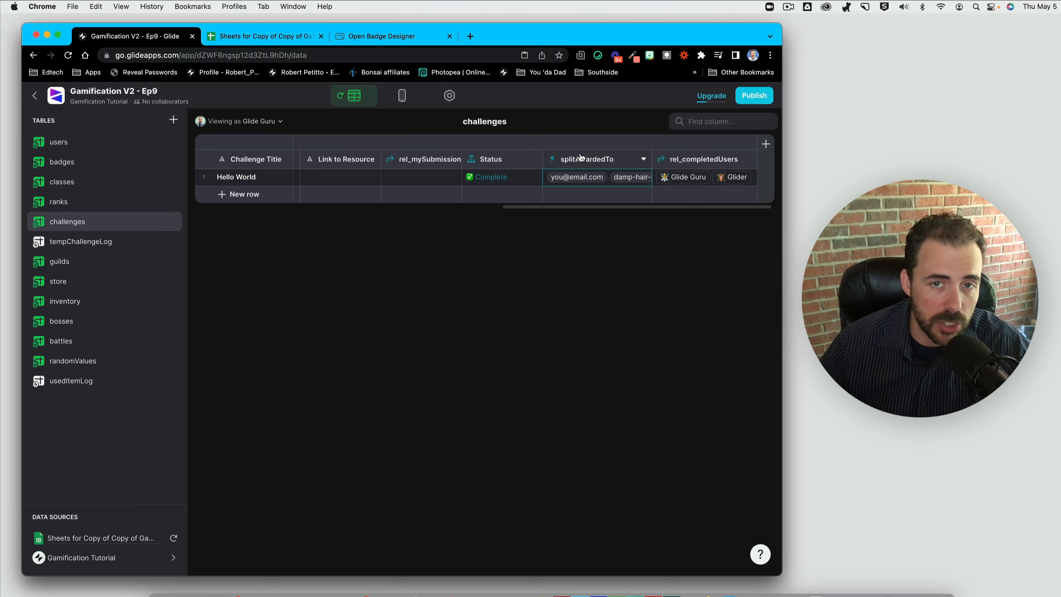
- Open the users table and filter its columns by "rel" to show the relation columns
click(76, 150)
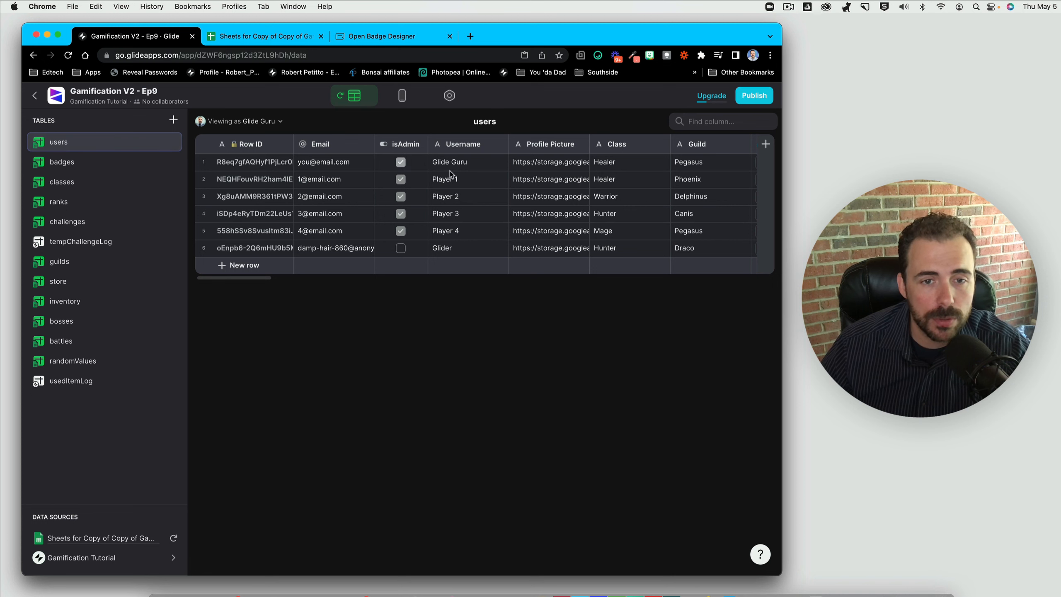
scroll(737, 153, right, 10)
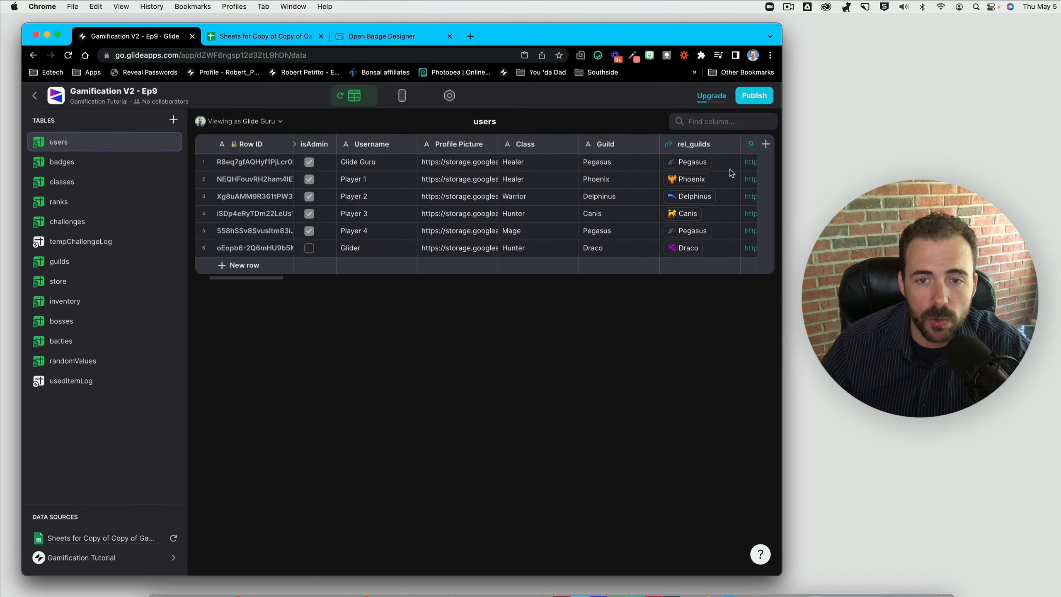
scroll(730, 171, right, 10)
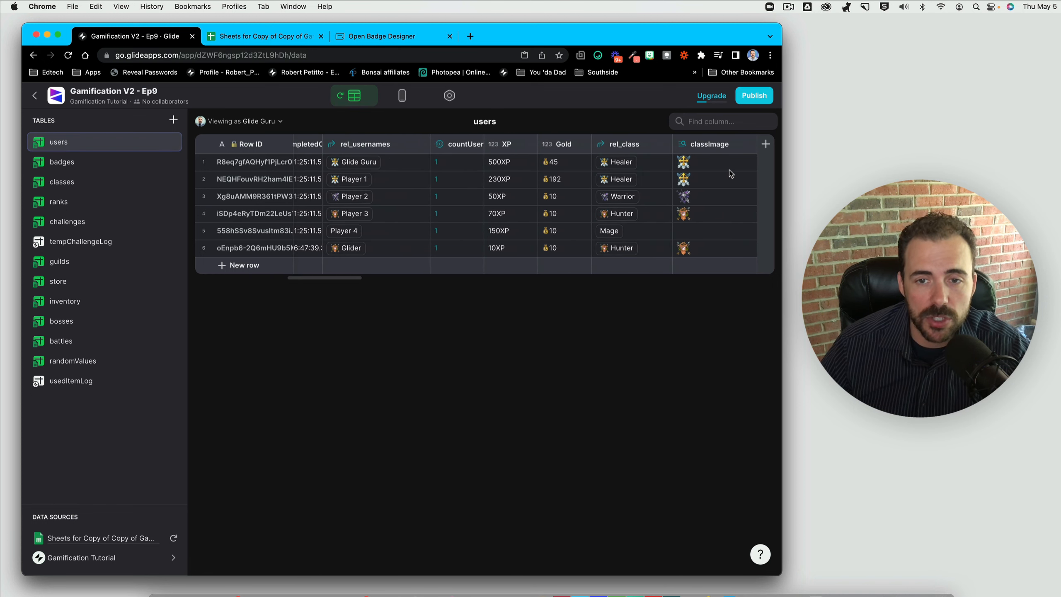
click(709, 120)
text(rel)
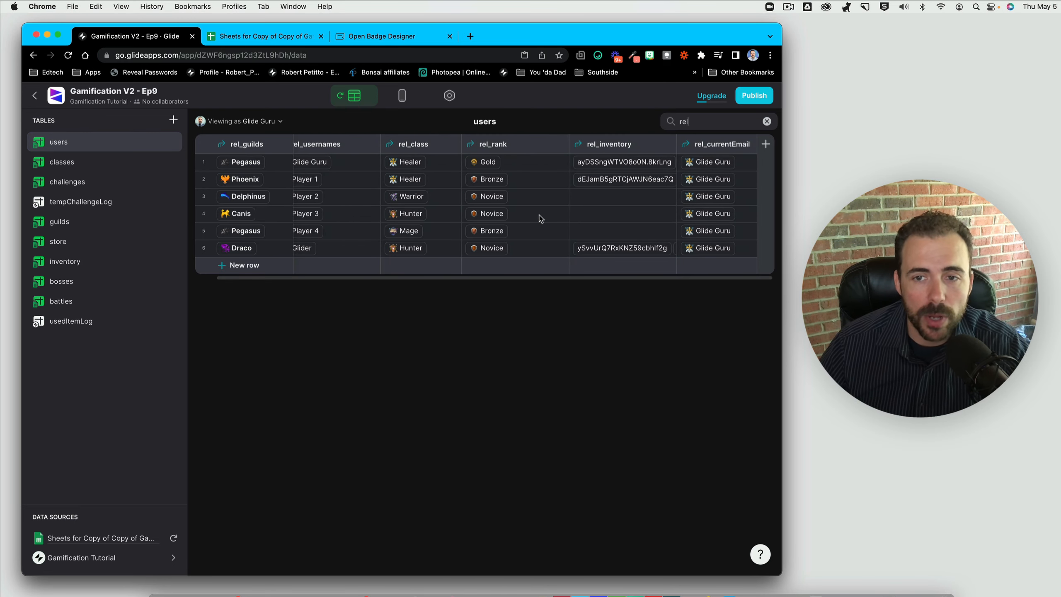
- Start a new column in the users table and name it rel_completedChallenges
click(765, 144)
text(rel)
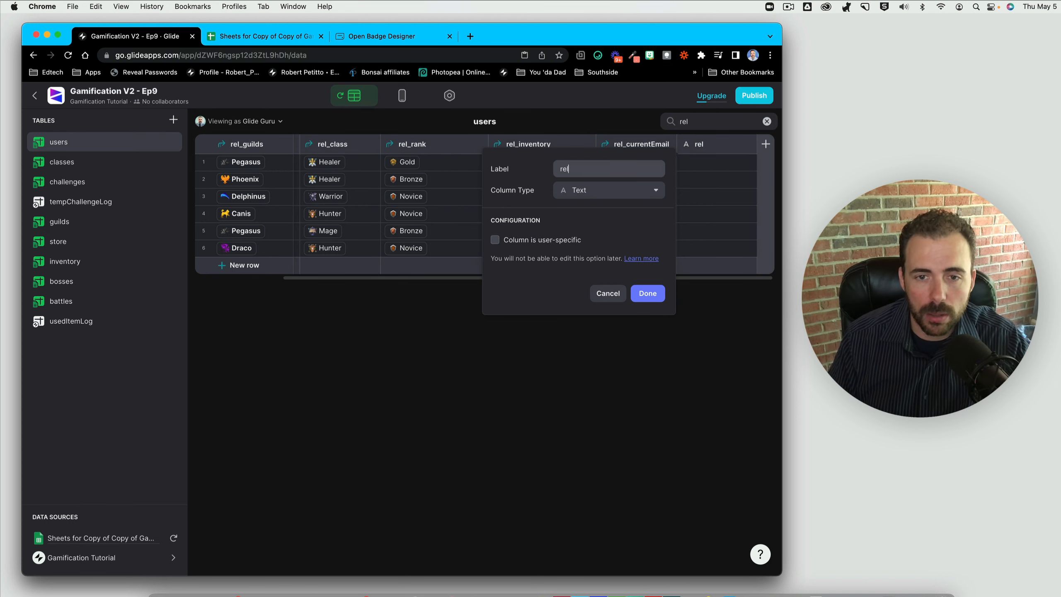
text(_ch)
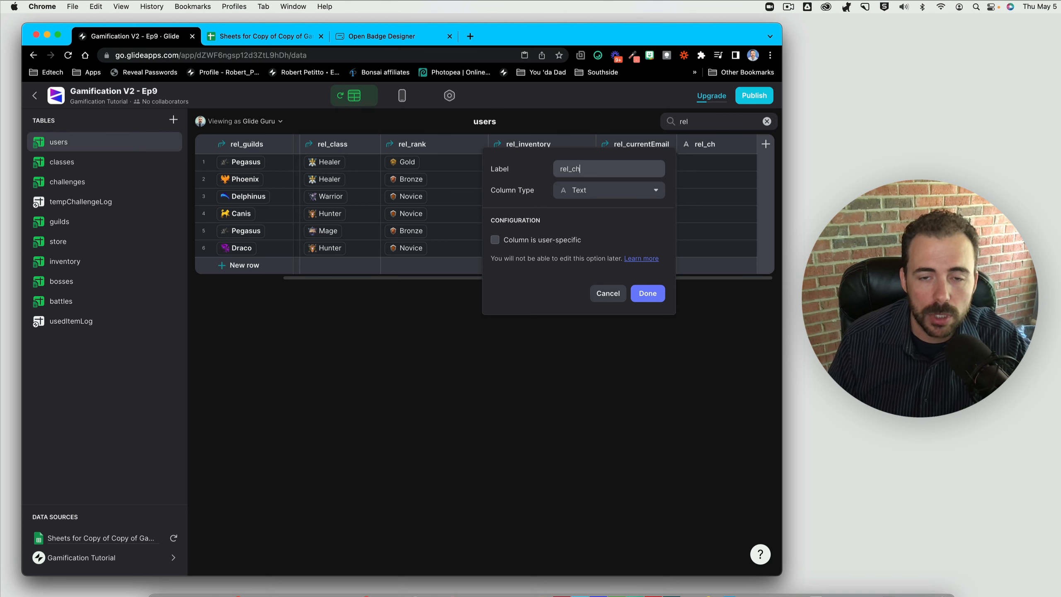
key(BackSpace)
text(ompletedCh)
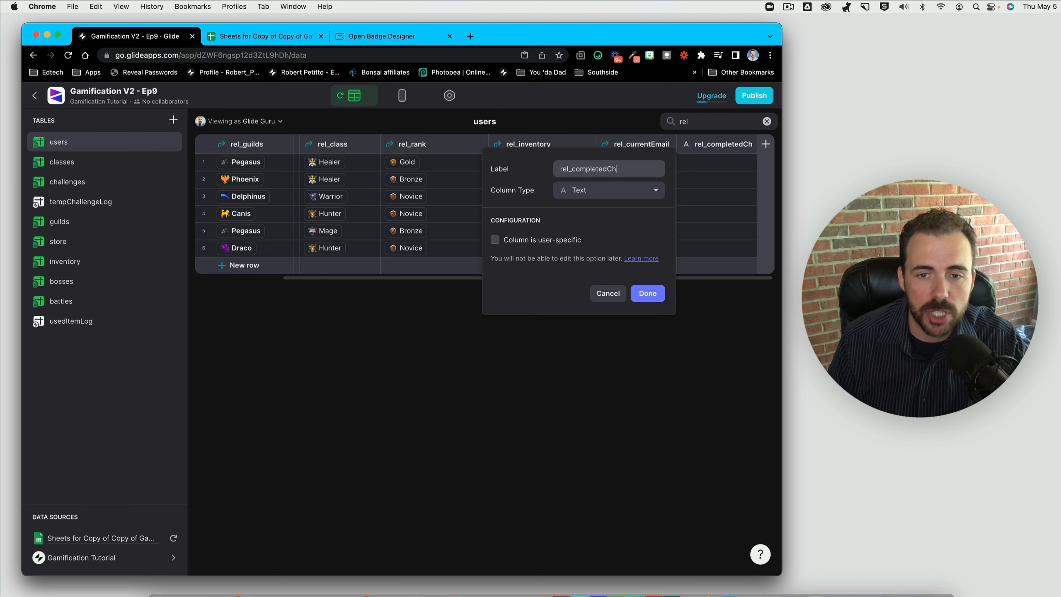
text(allenges)
- Make rel_completedChallenges a relation matching Email to splitAwardedTo in the challenges table, with Match multiple enabled
click(606, 193)
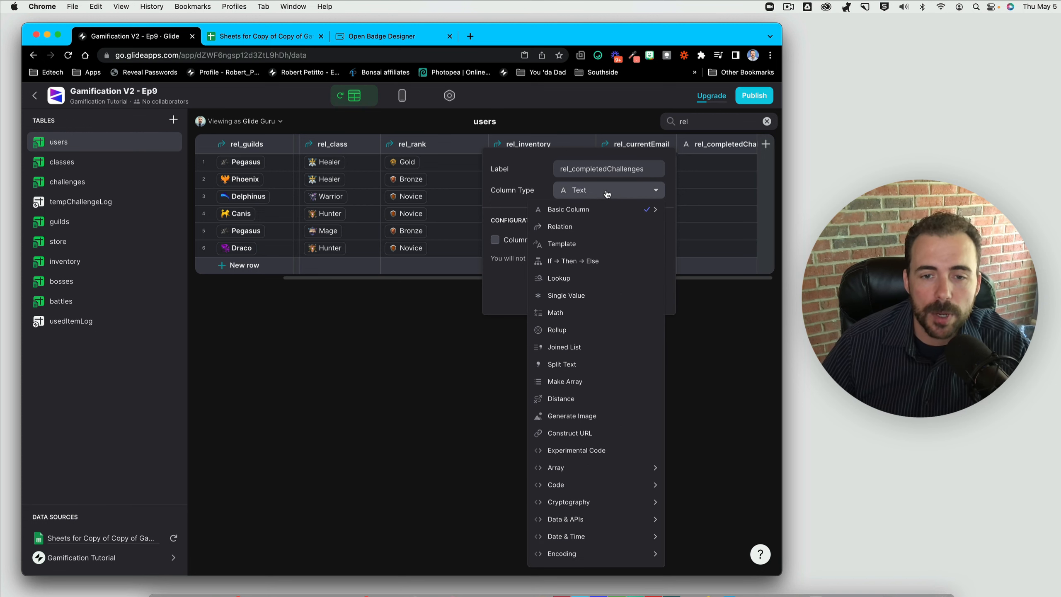
click(598, 227)
click(567, 253)
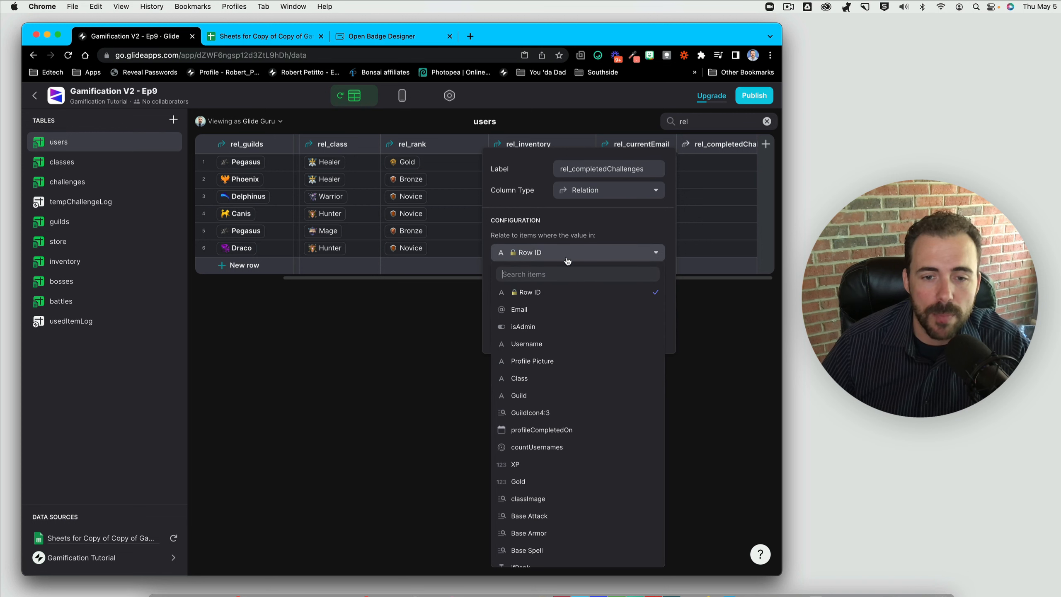
click(554, 311)
click(521, 286)
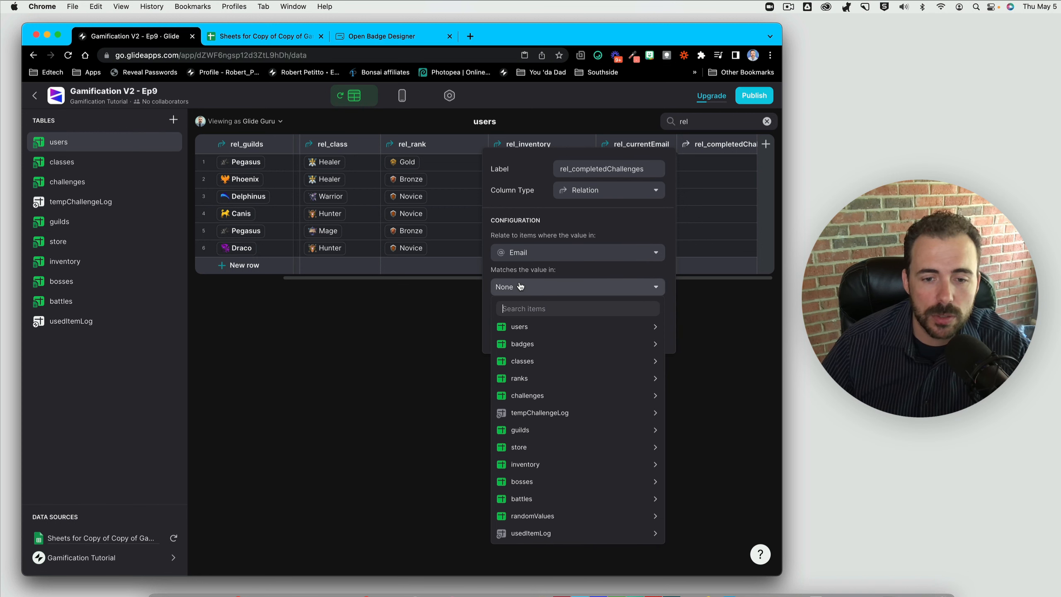
mouse_move(546, 395)
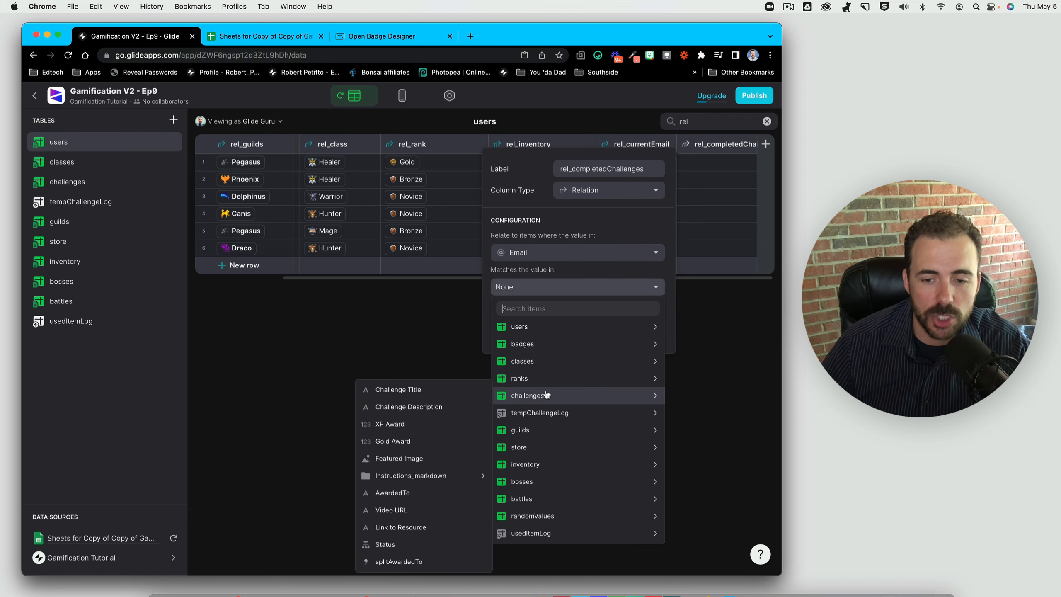
click(430, 561)
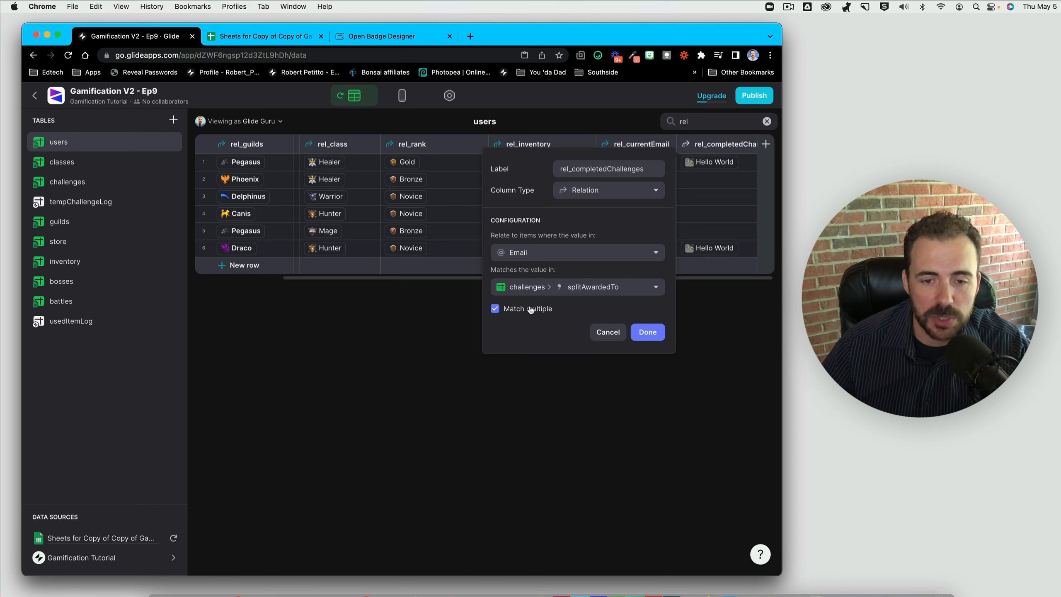
click(648, 332)
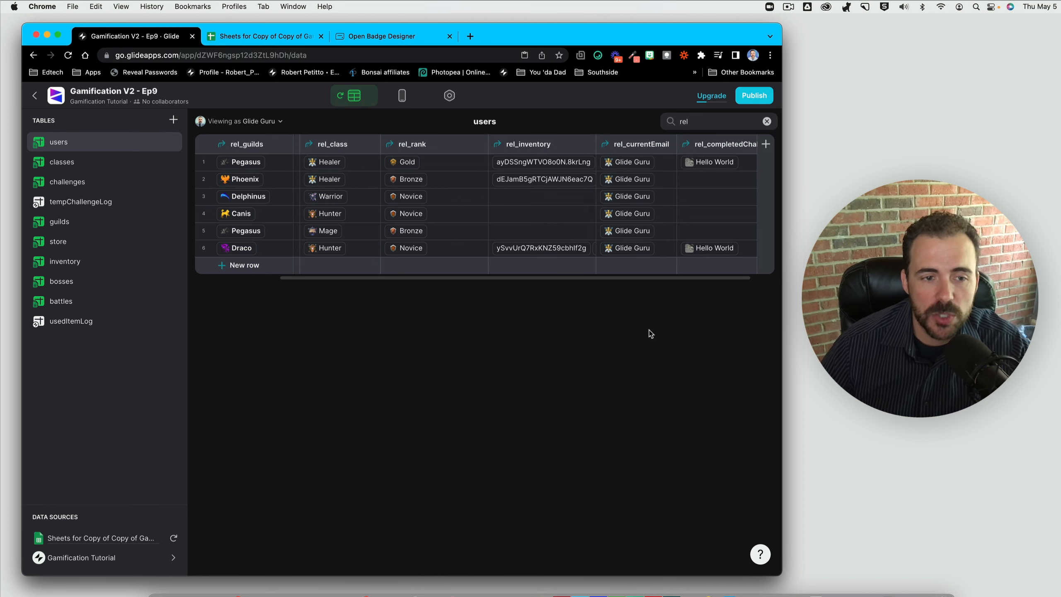
- Add a new column named countCompletedChallenges to the users table
click(755, 166)
click(741, 251)
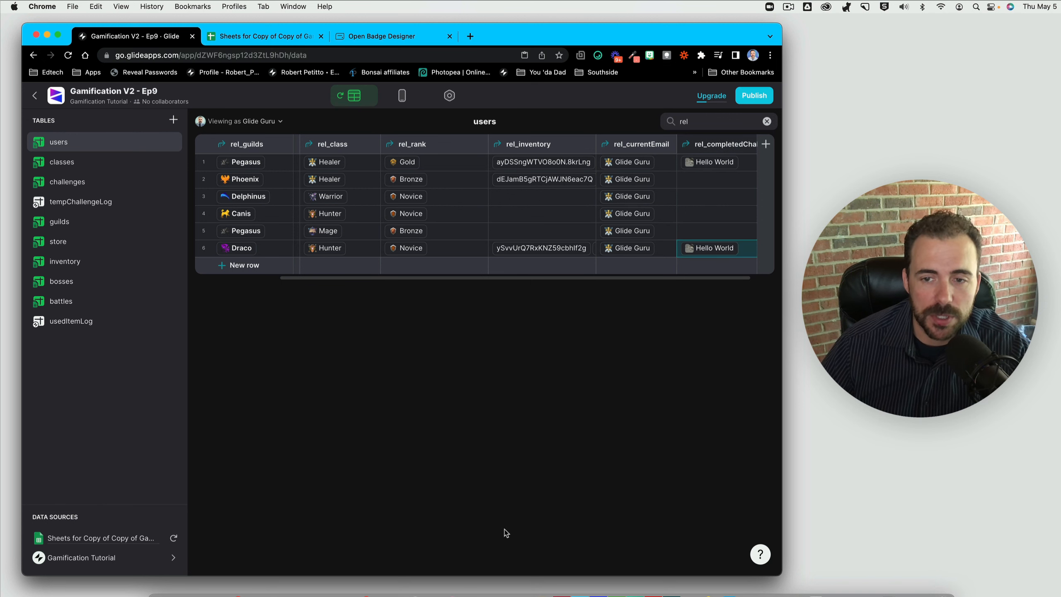
scroll(624, 262, right, 2)
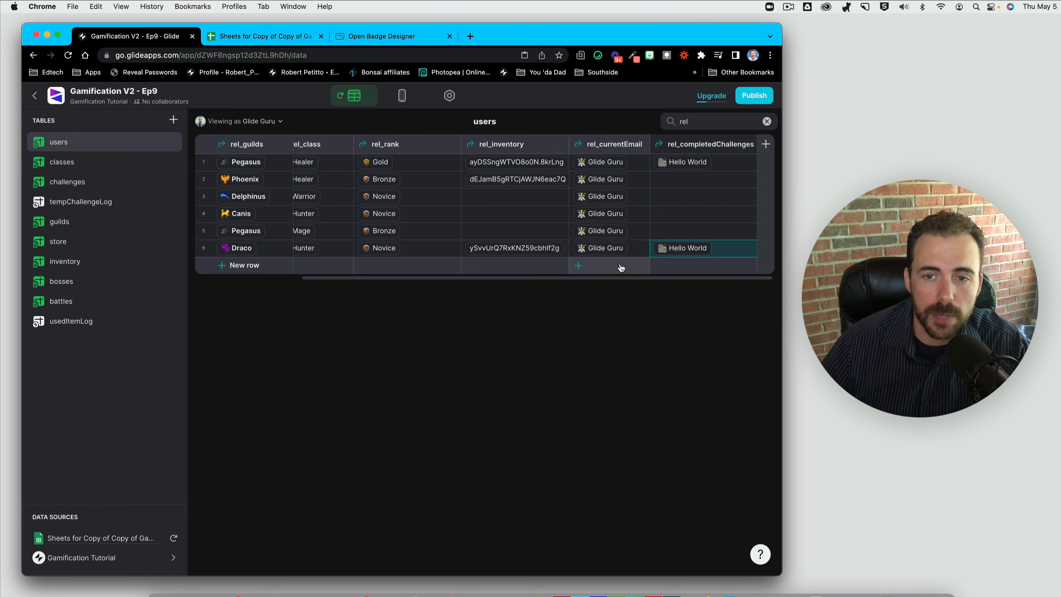
click(765, 145)
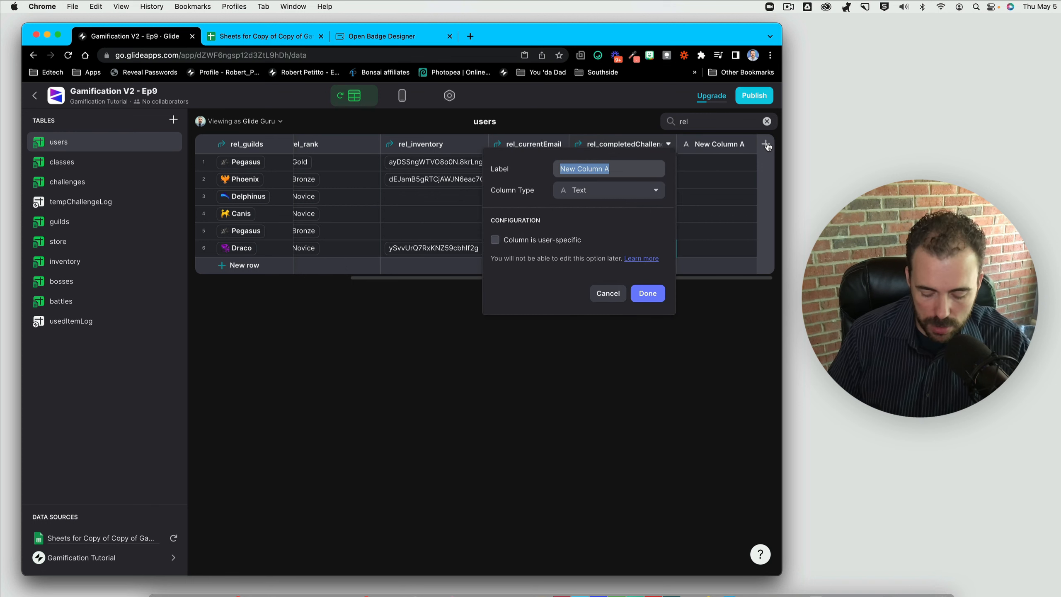
text(count)
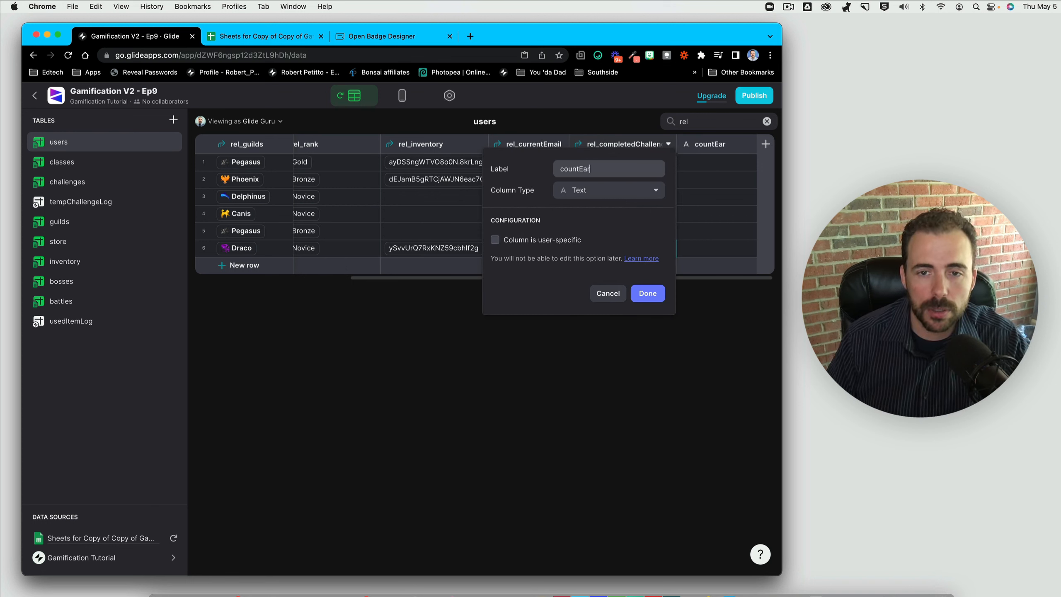
text(E)
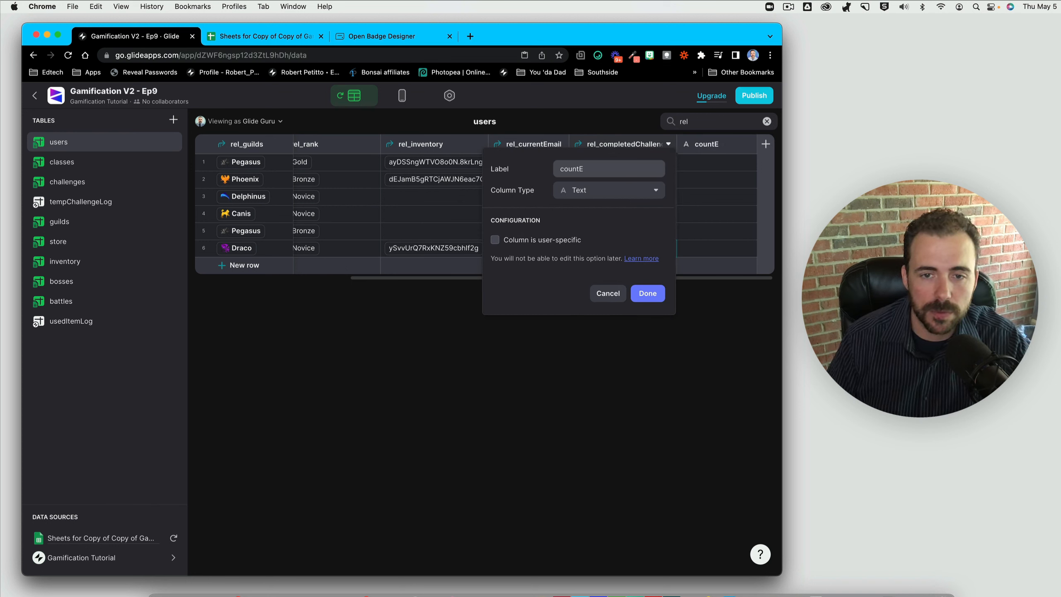
key(BackSpace)
text(CompletedCha)
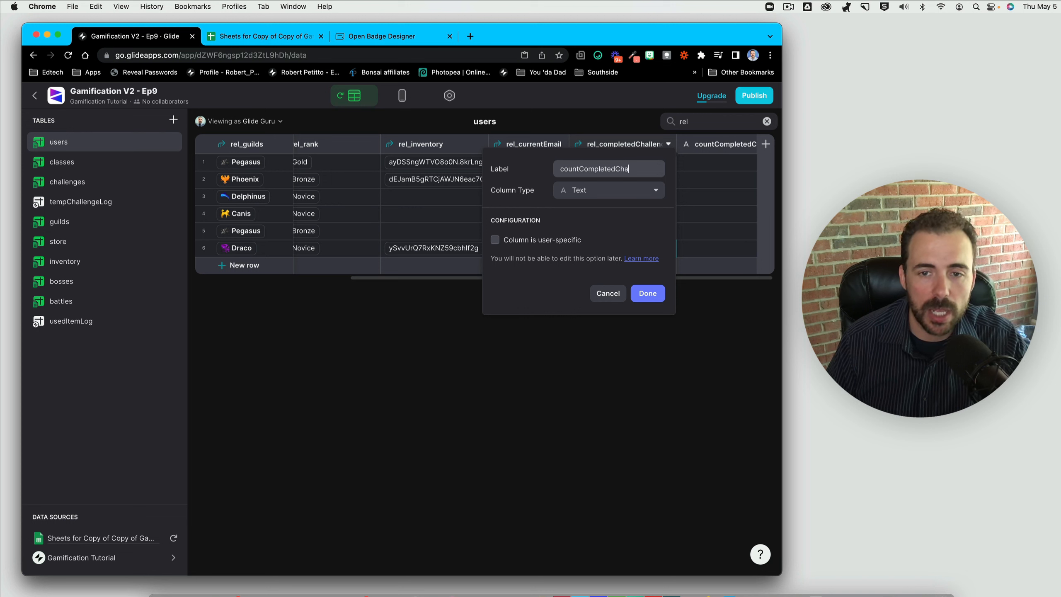
text(llenges)
- Make countCompletedChallenges a Rollup column that counts Challenge Title through rel_completedChallenges
click(608, 190)
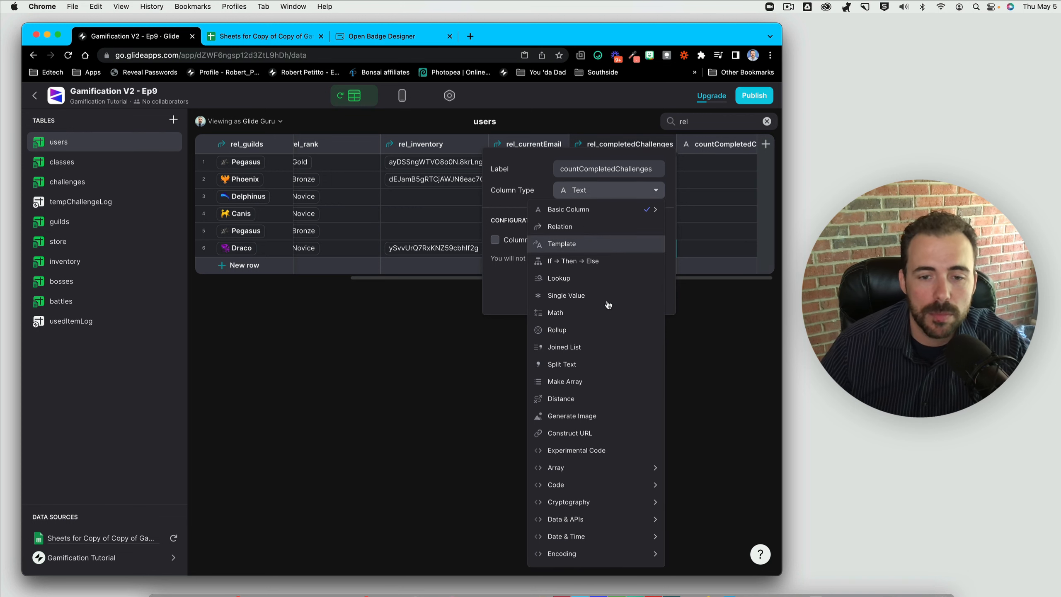
click(600, 327)
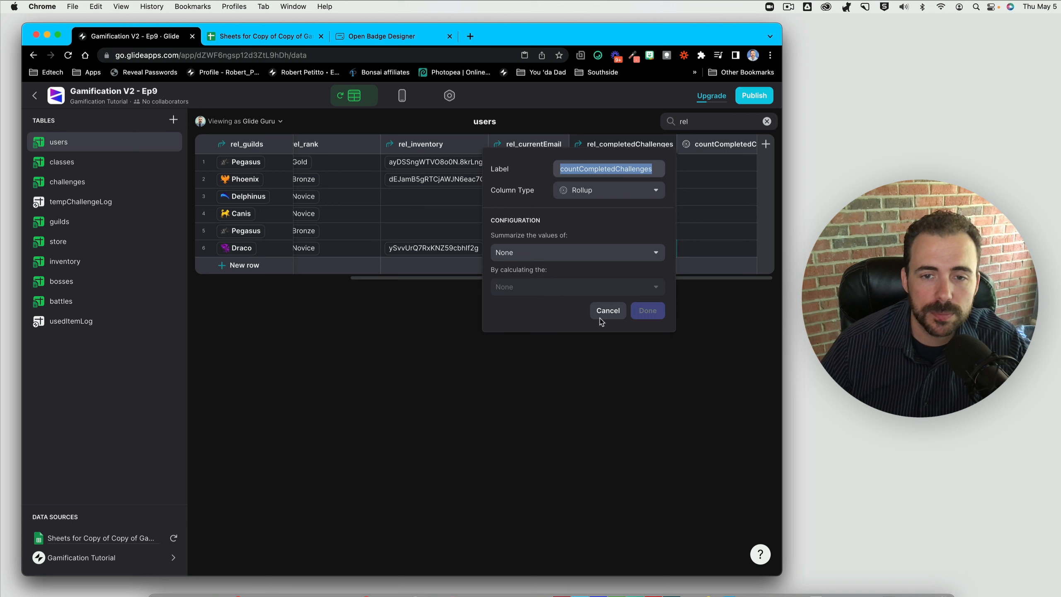
click(527, 254)
mouse_move(529, 344)
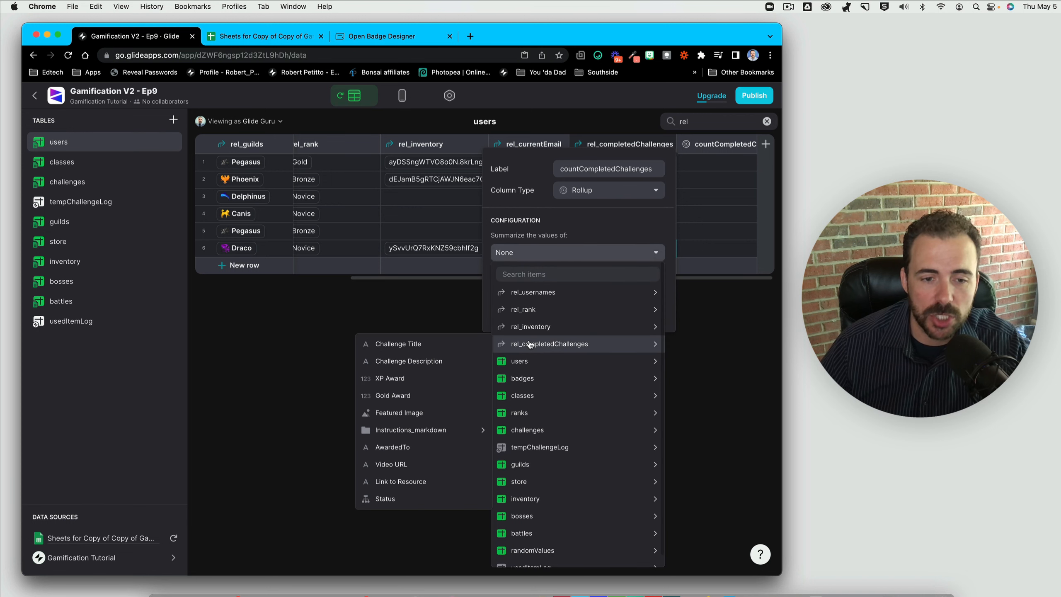
click(413, 344)
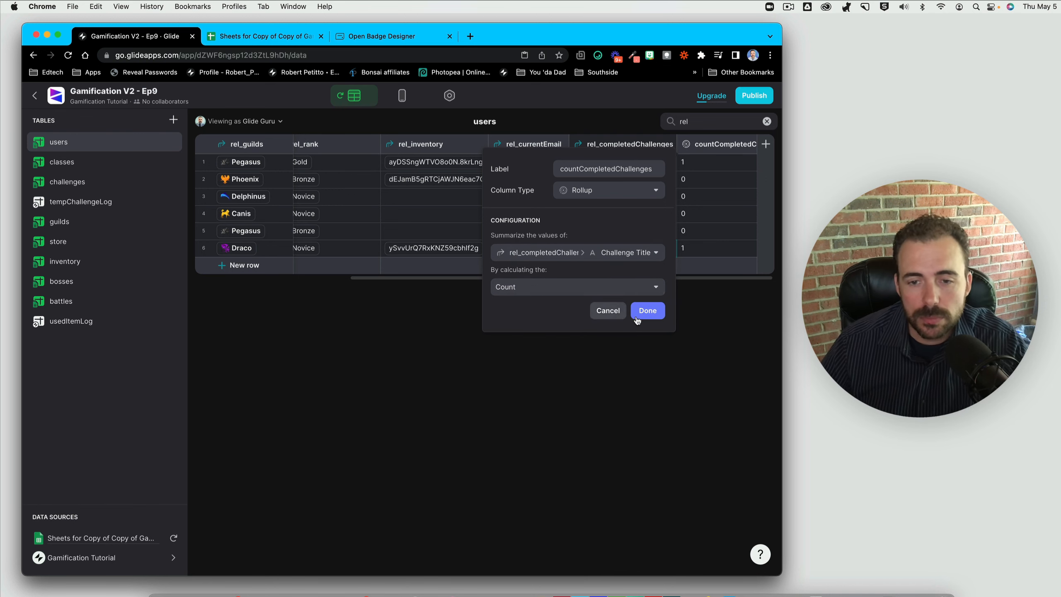
click(648, 312)
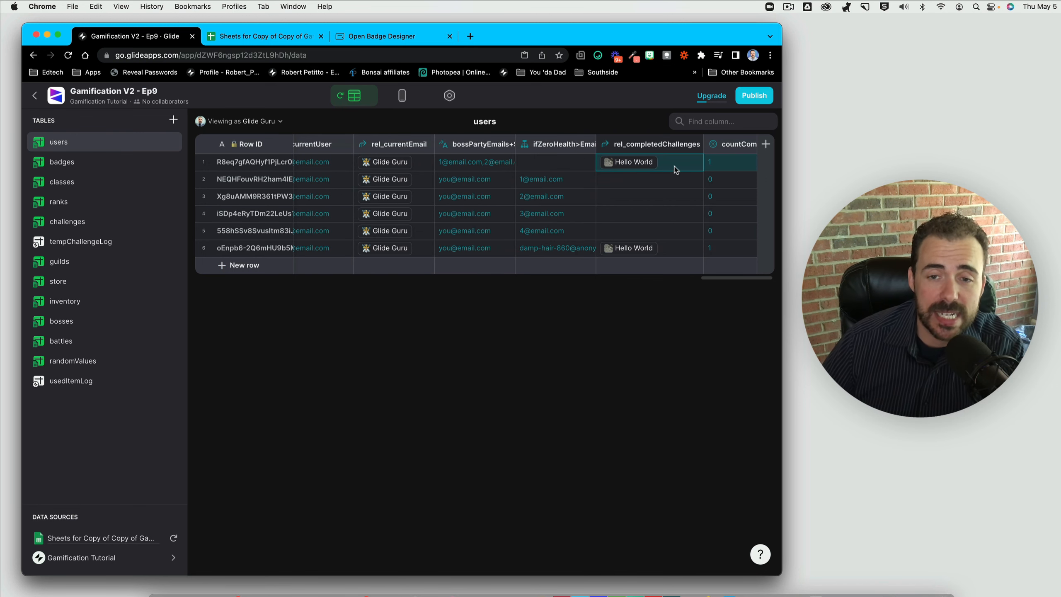
- Compare the rel_completedChallenges and countCompletedChallenges cells for the first and last users
click(710, 167)
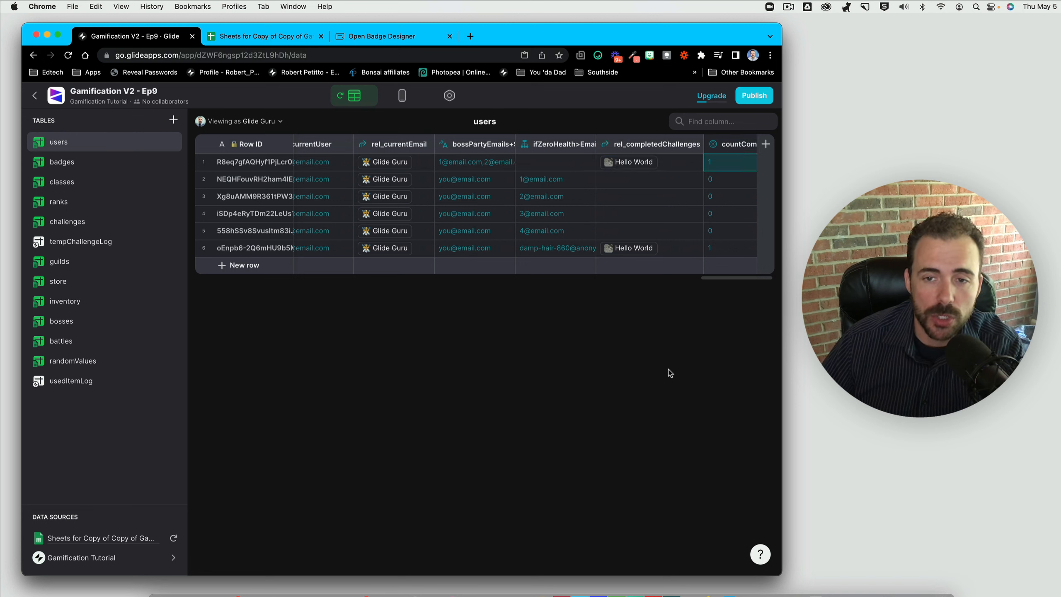
drag(711, 250, 685, 247)
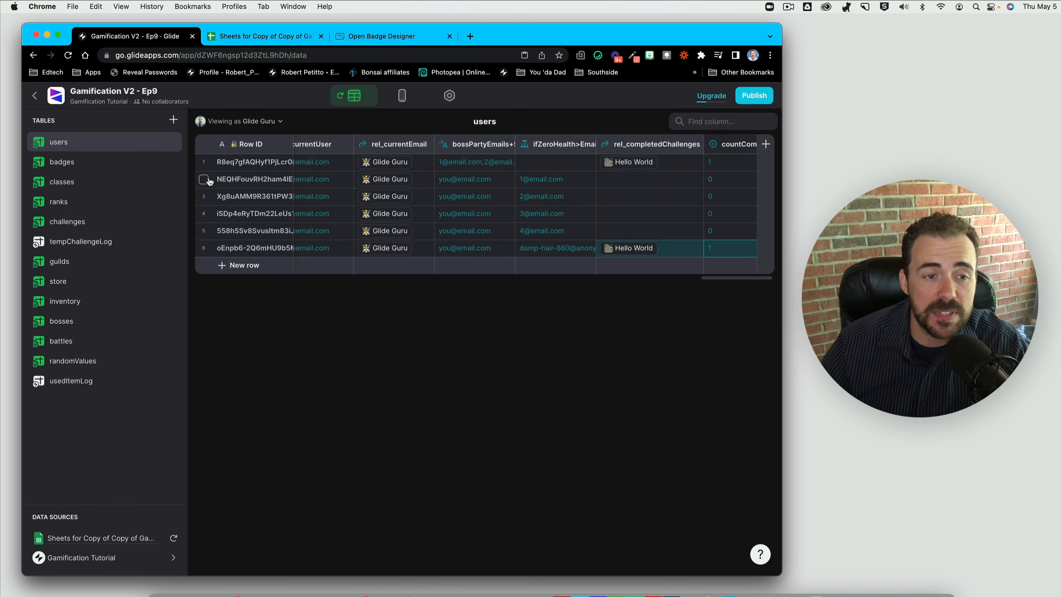
click(204, 163)
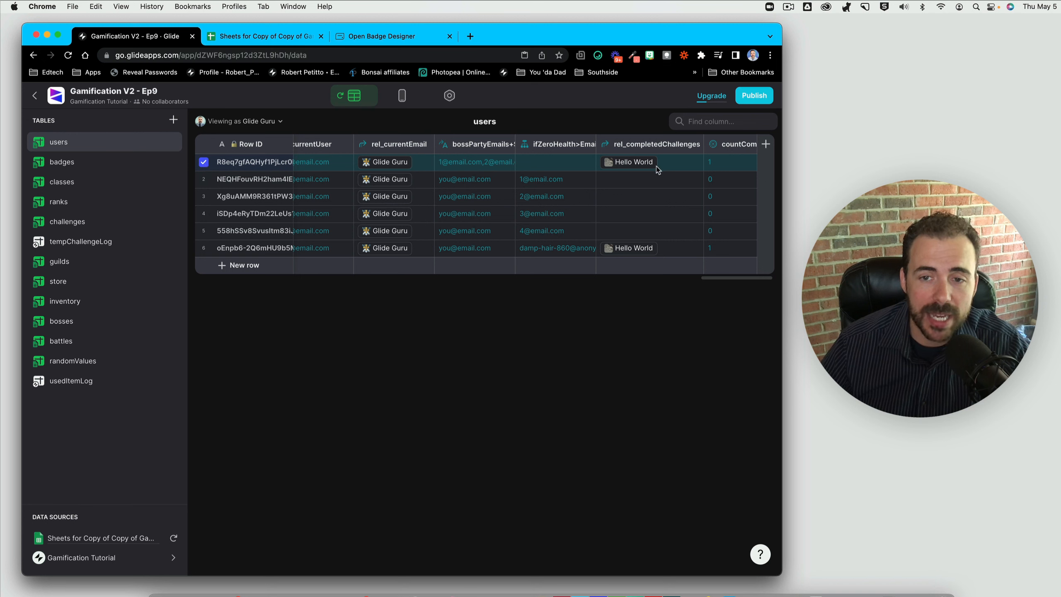
click(735, 163)
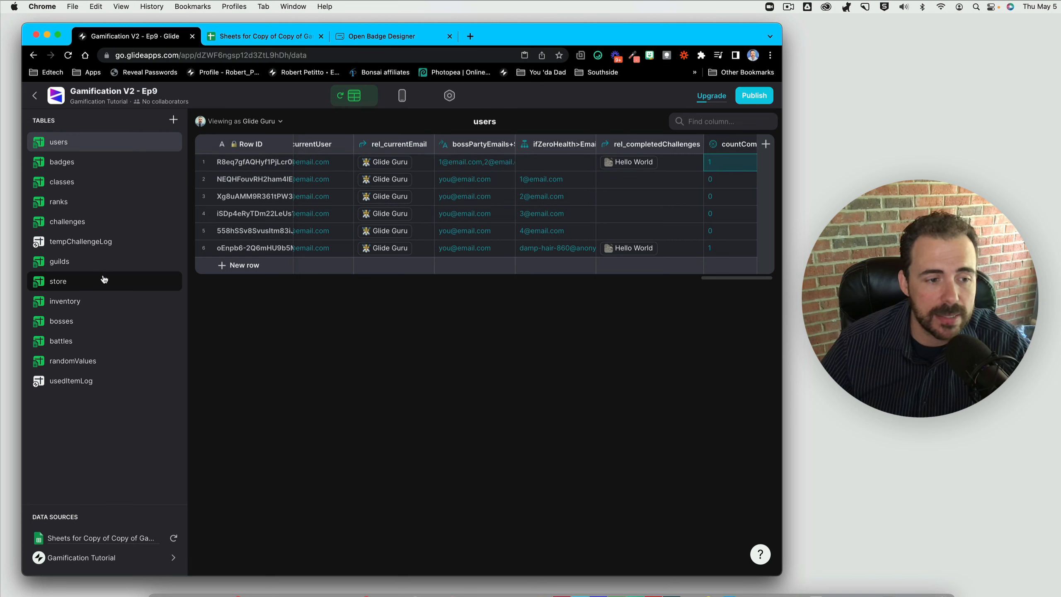
- Start a Math column in the badges table and name it currentUserCompletedChallegeCount
click(70, 164)
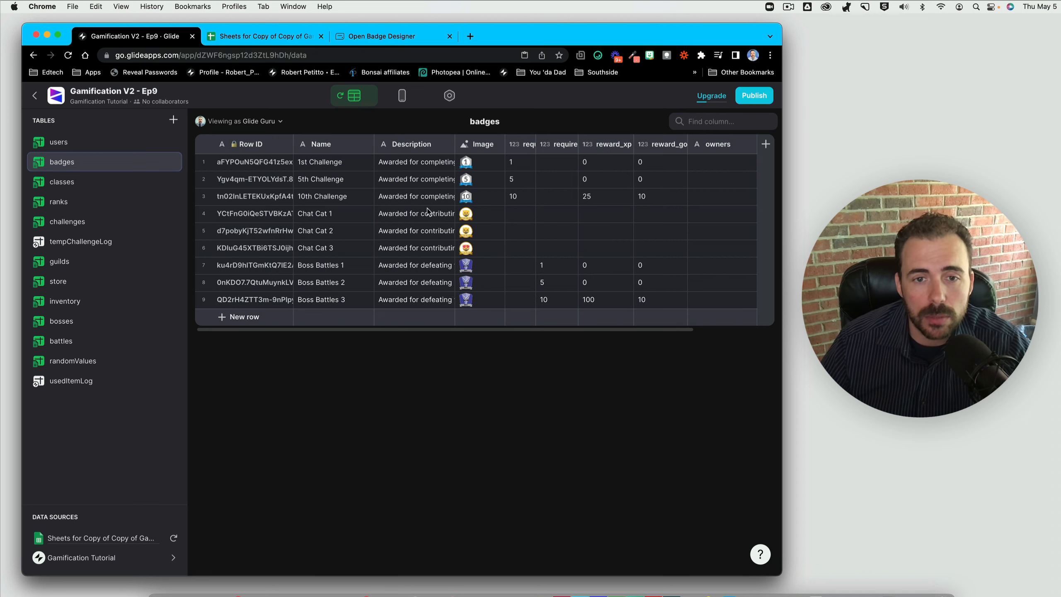
scroll(428, 211, right, 5)
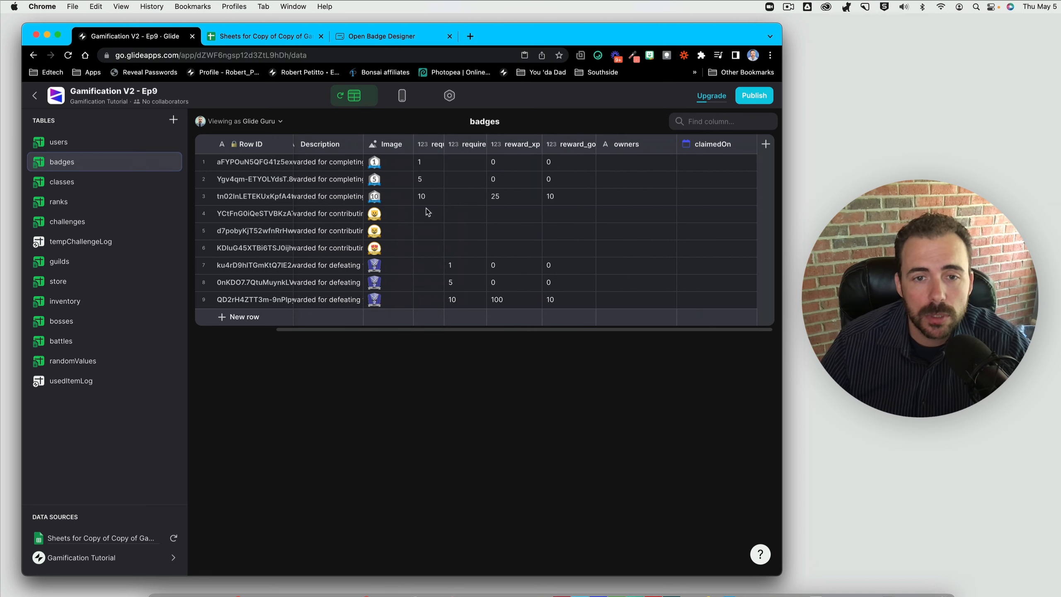
click(765, 145)
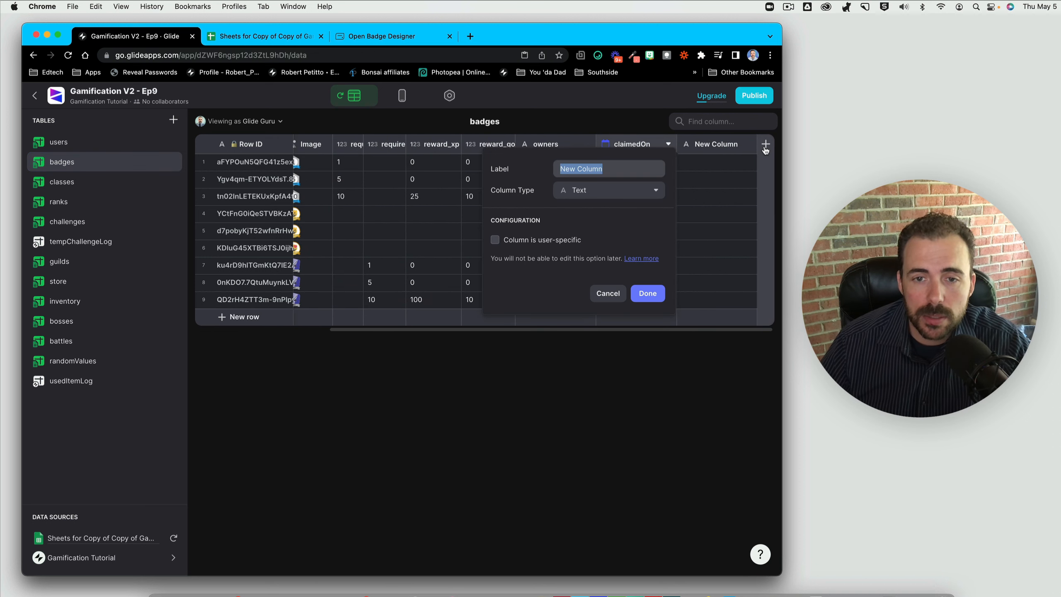
click(592, 195)
click(569, 310)
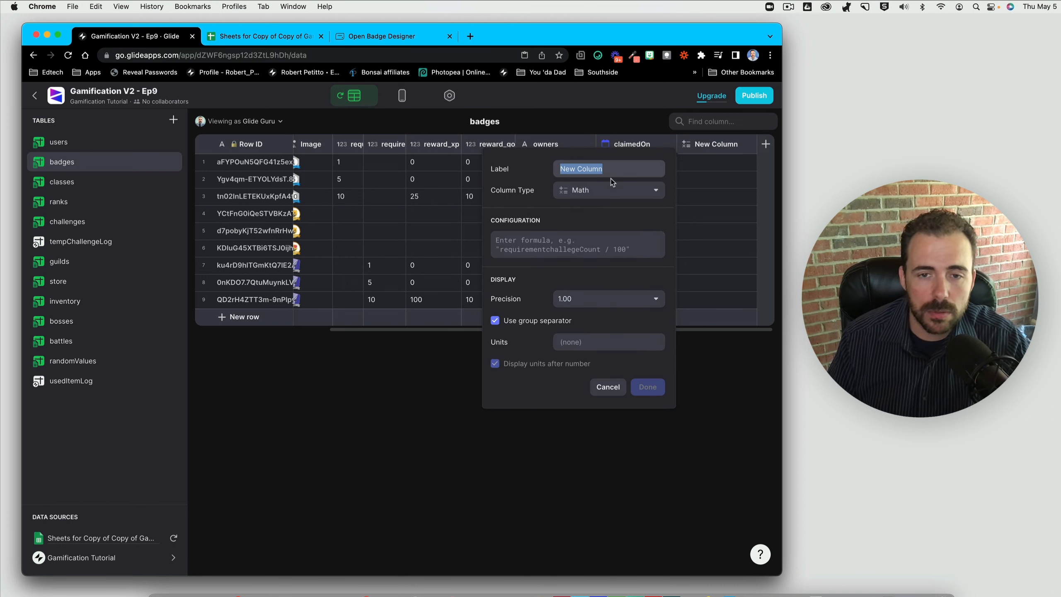
text(current)
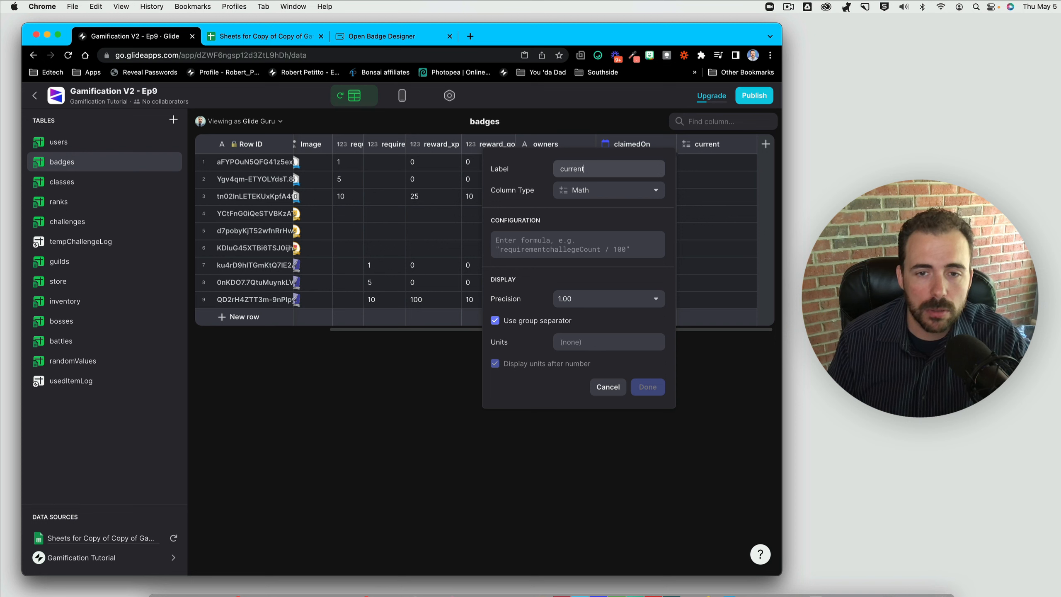
text(UserC)
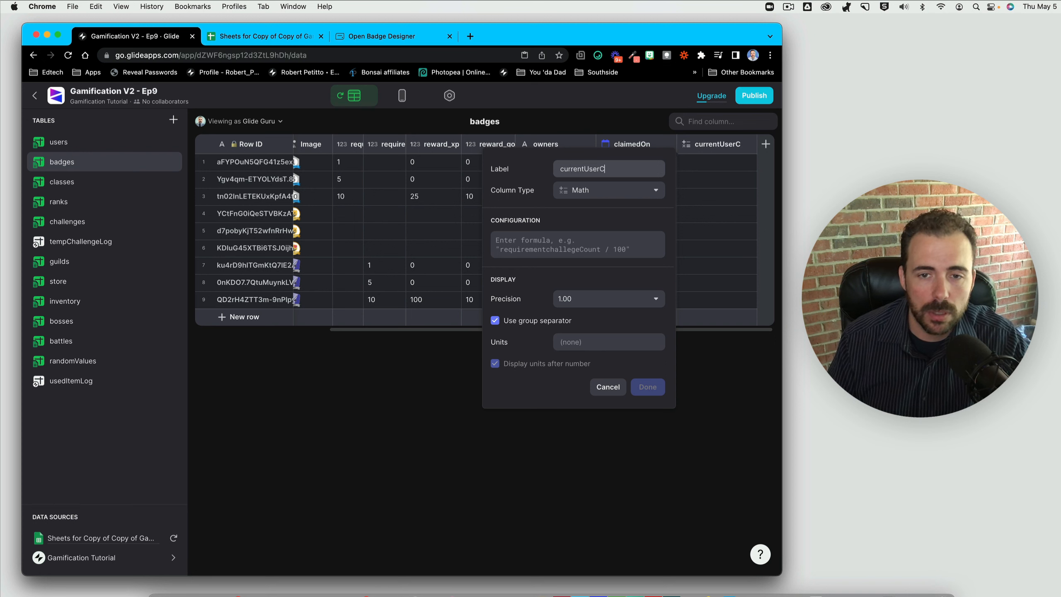
text(ompleted)
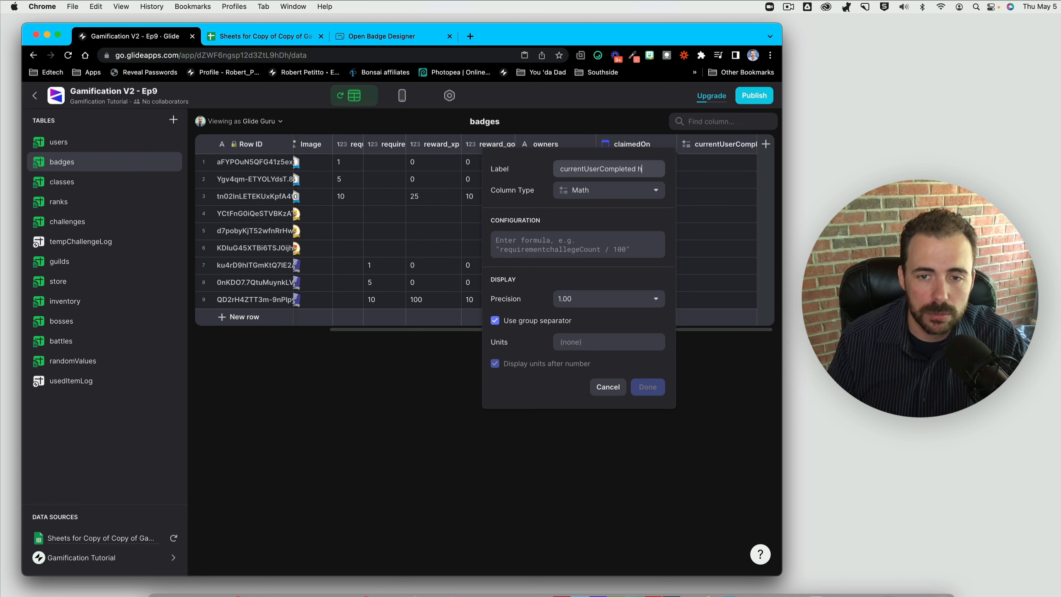
text(ChallegeCount)
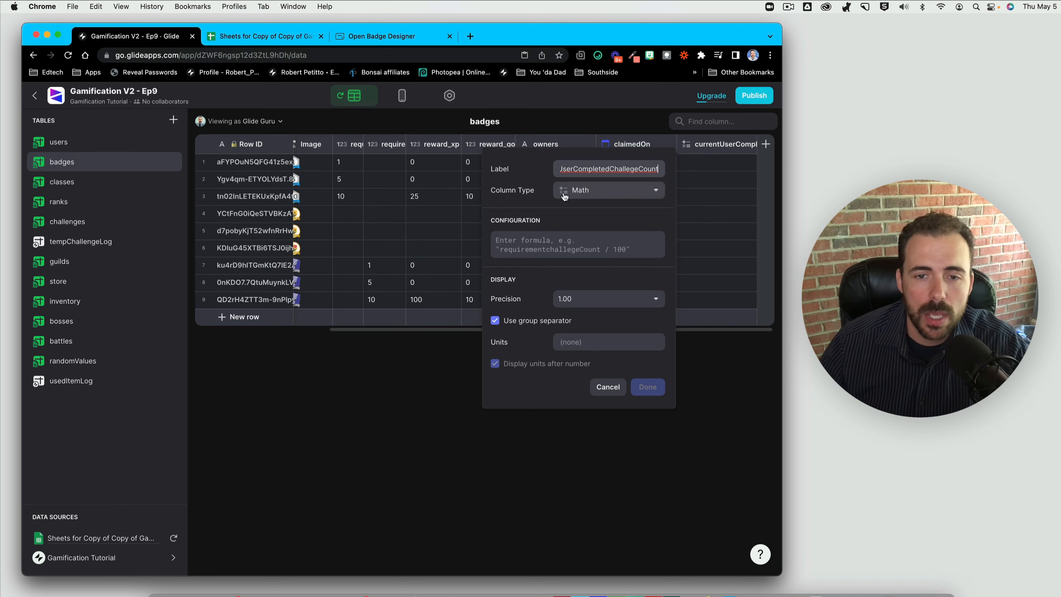
- Set the formula to c, replace c with the User Profile's countCompletedChallenges, and save the column with precision 1
click(570, 236)
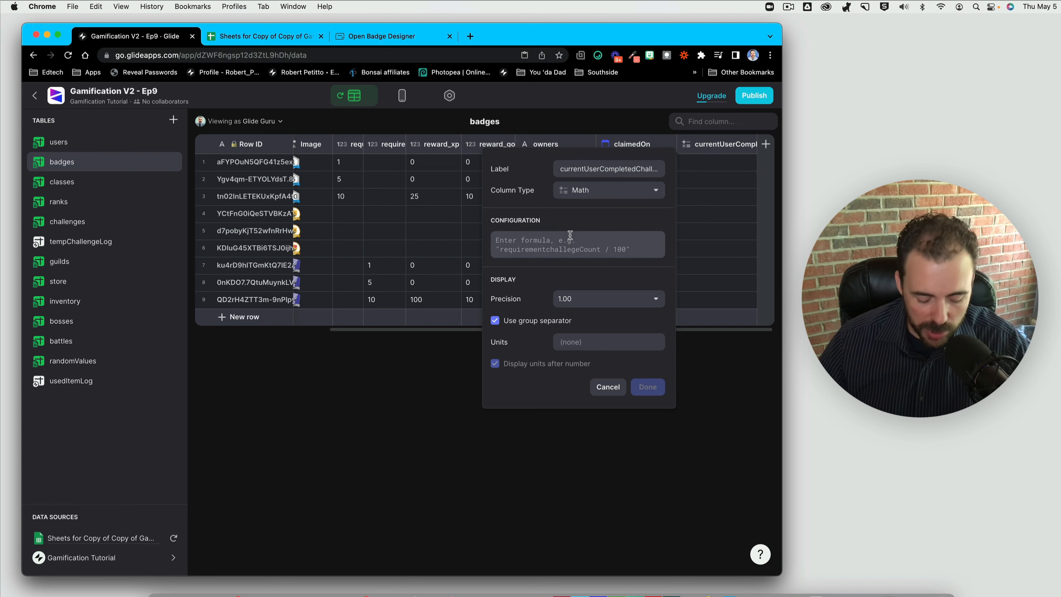
text(c)
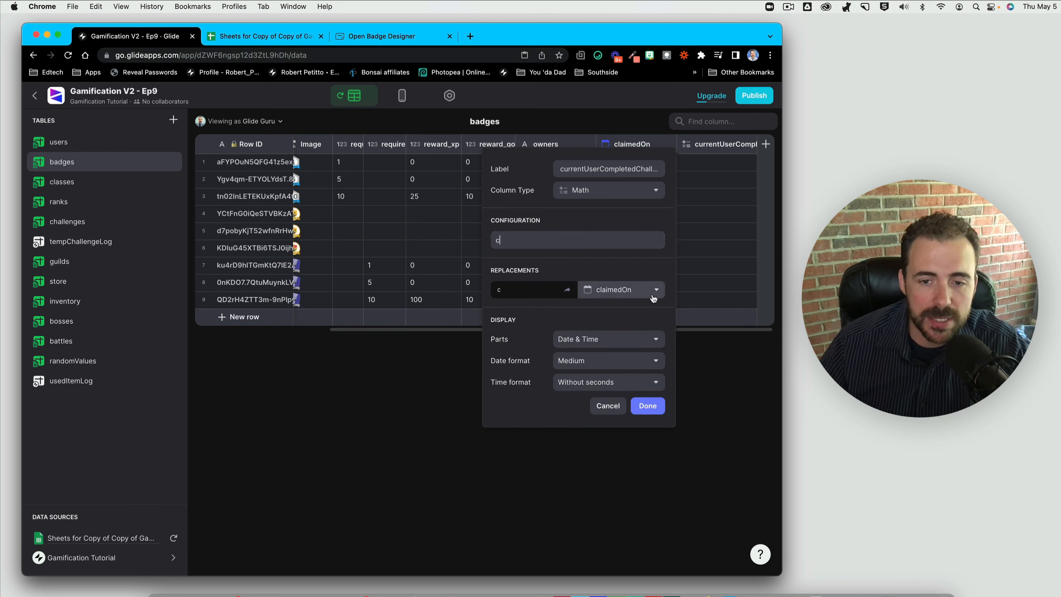
click(637, 294)
mouse_move(611, 348)
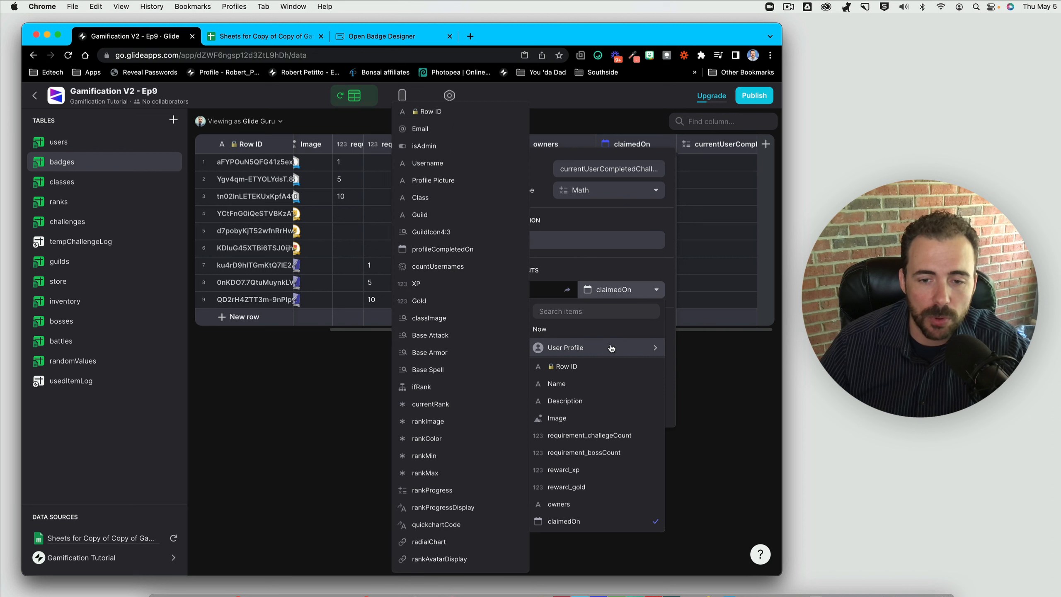
scroll(467, 498, down, 10)
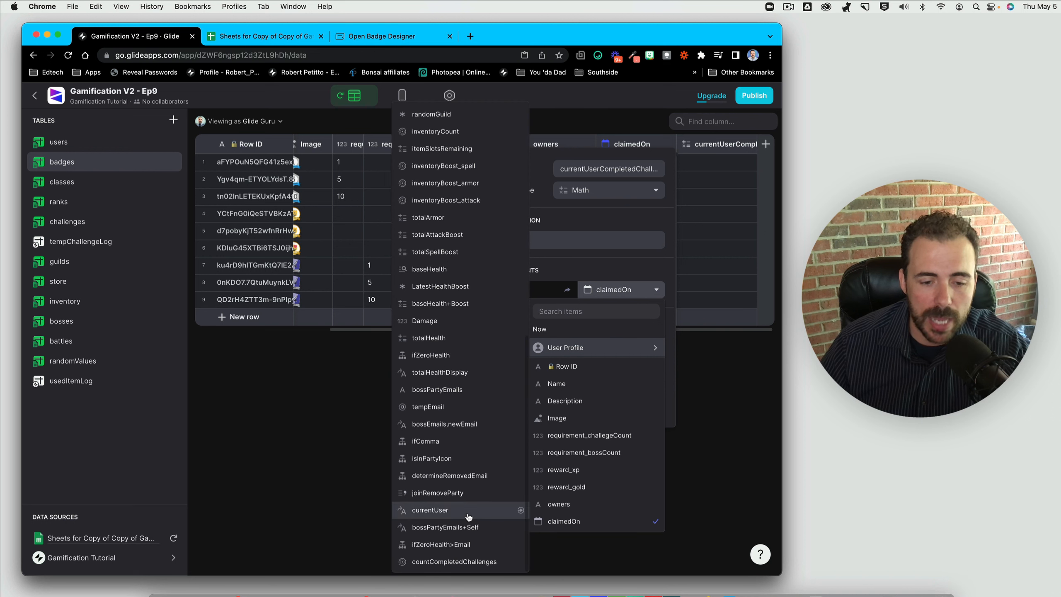
click(472, 563)
click(591, 339)
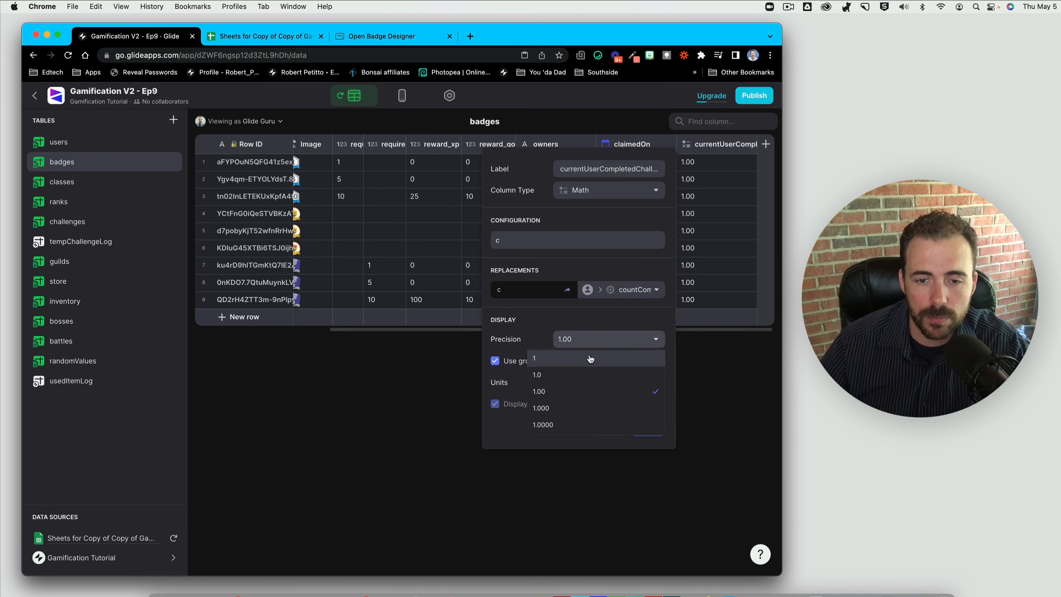
click(589, 358)
click(653, 428)
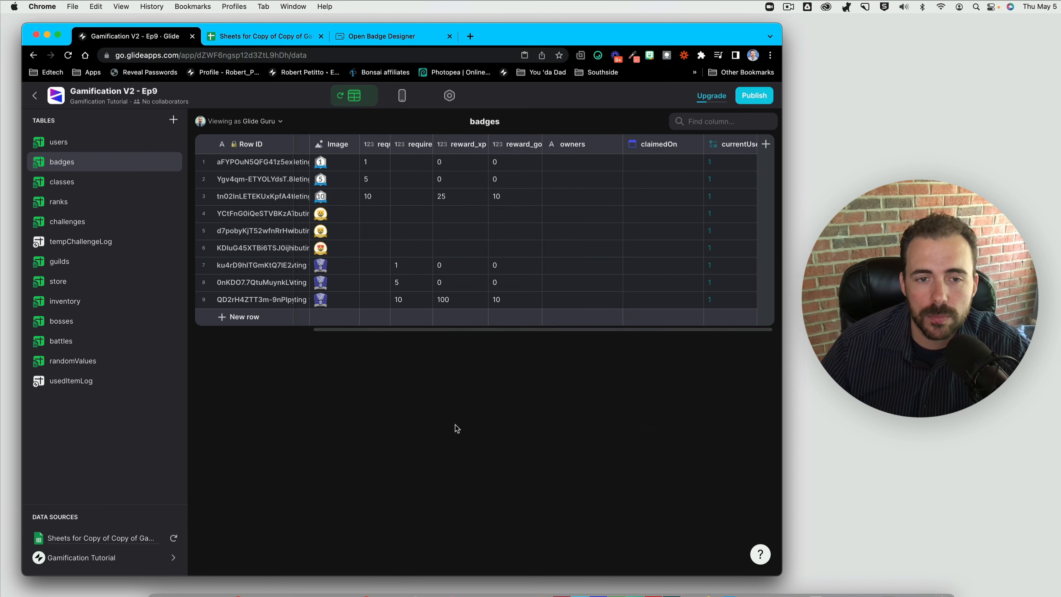
- Compare the badges table's current user challenge count column with the challenge and boss requirement columns, including their empty cells
click(725, 164)
drag(725, 164, 724, 303)
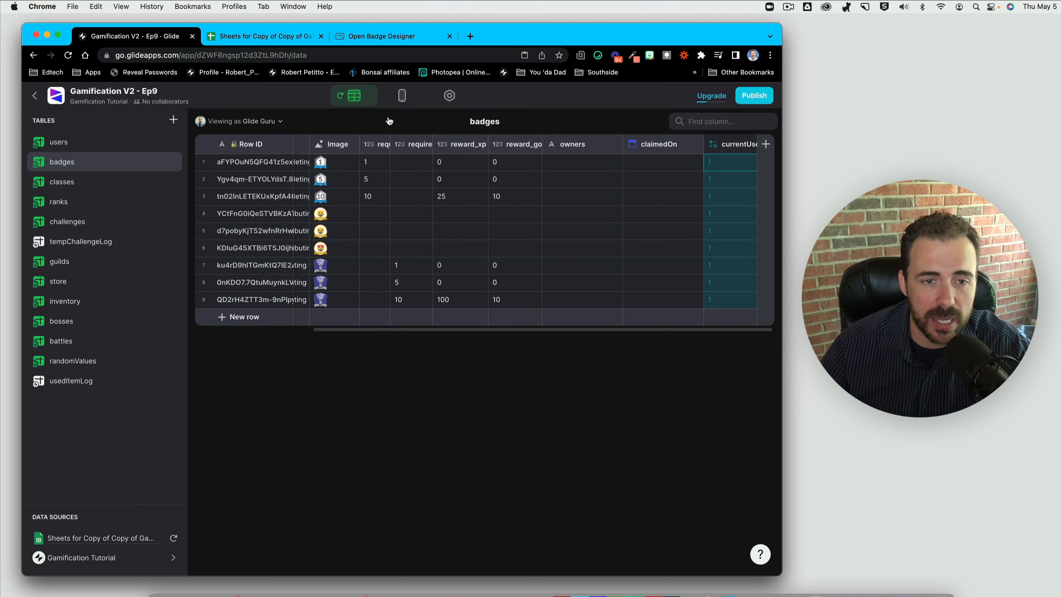
click(376, 161)
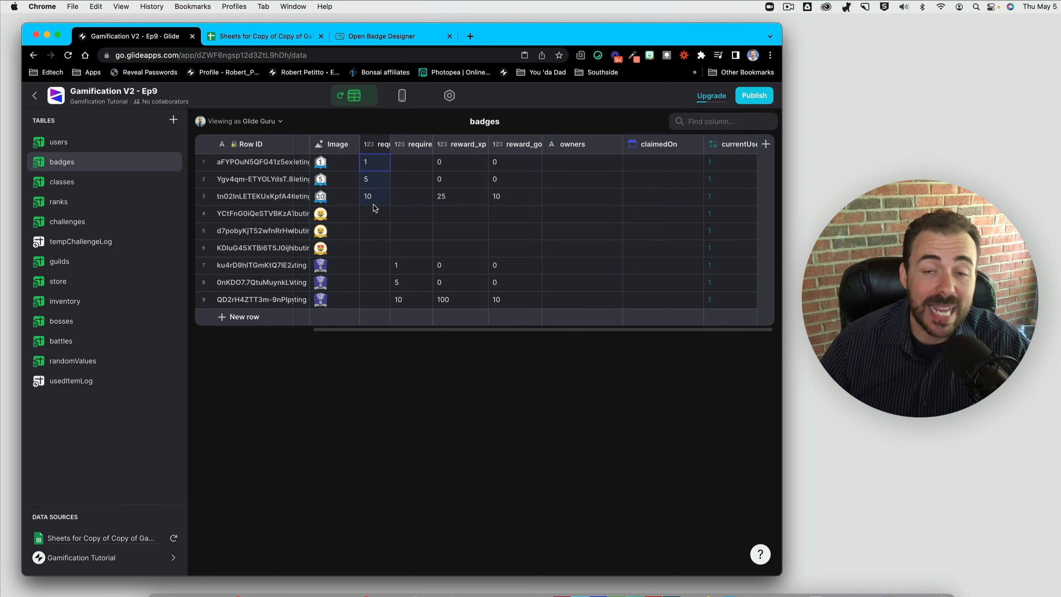
click(369, 149)
click(413, 144)
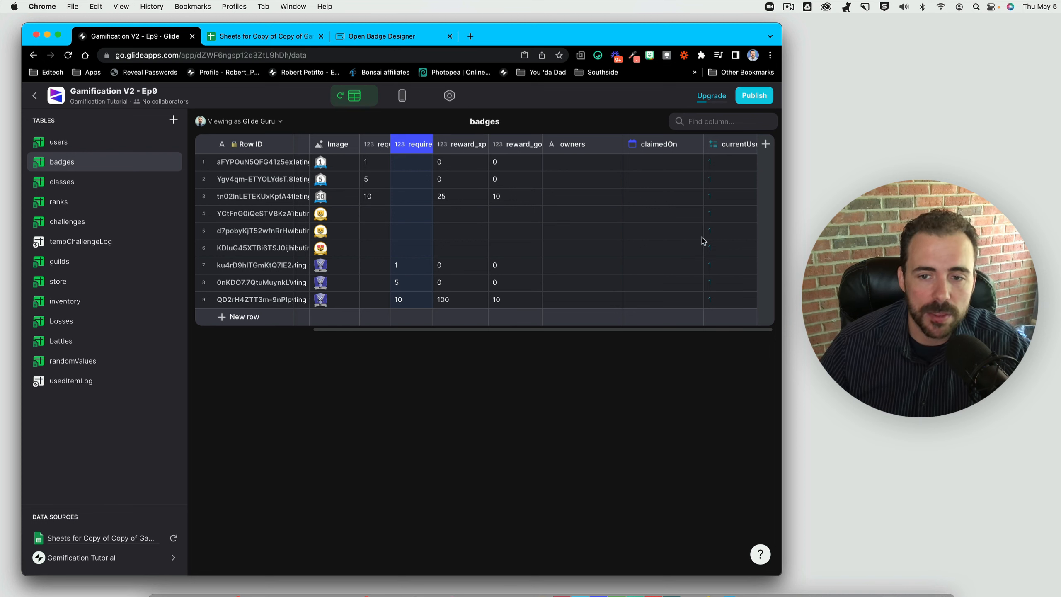
drag(718, 217, 720, 300)
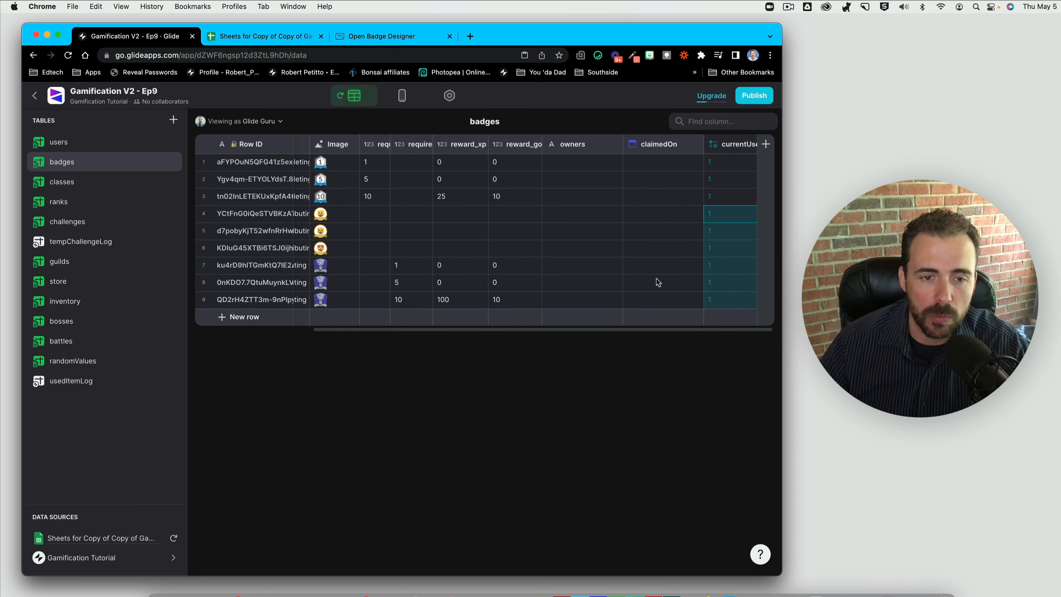
drag(406, 265, 409, 294)
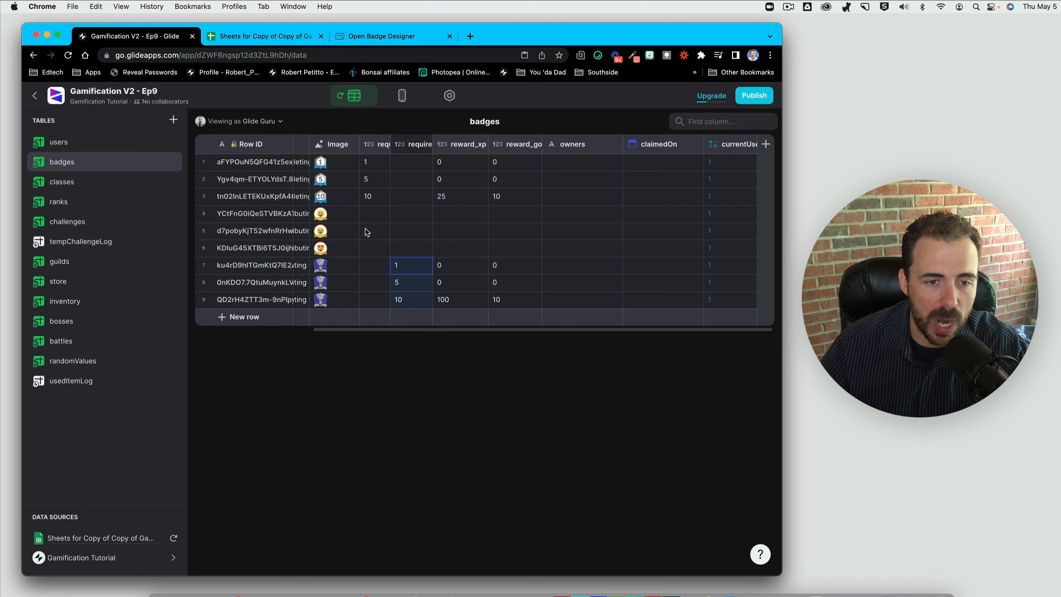
drag(369, 214, 372, 297)
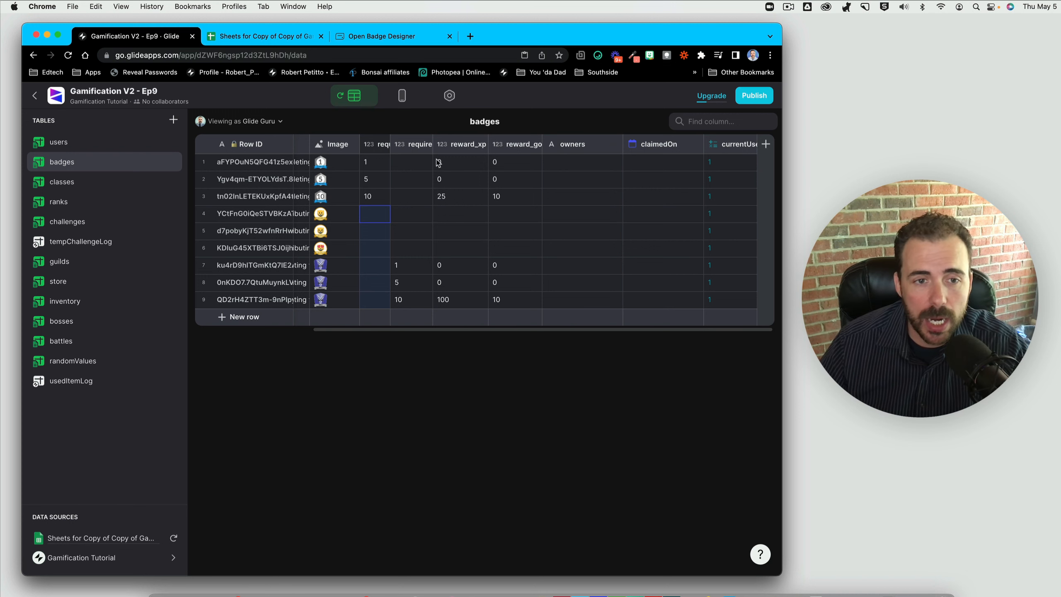
- Start an If → Then → Else column in the badges table and name it hasEarnedChallengeBadge
click(376, 150)
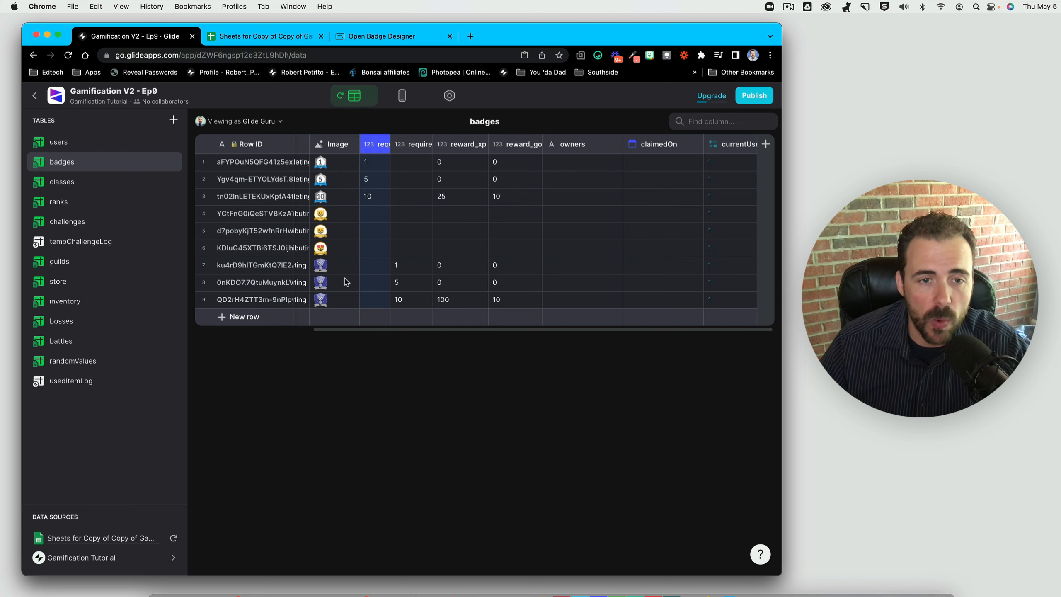
click(766, 145)
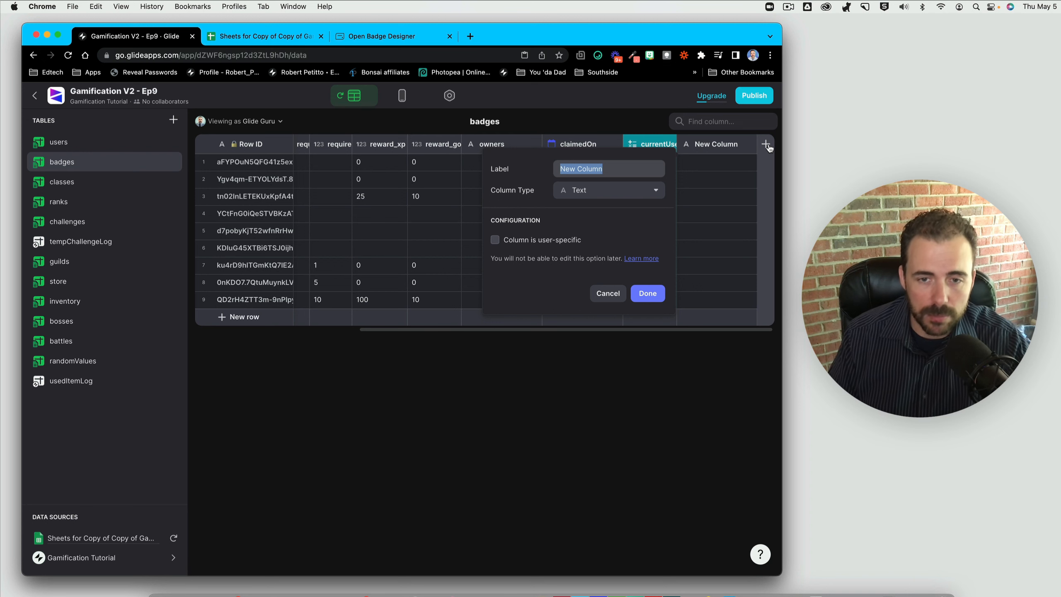
text(hasEarnedChallengeBadge)
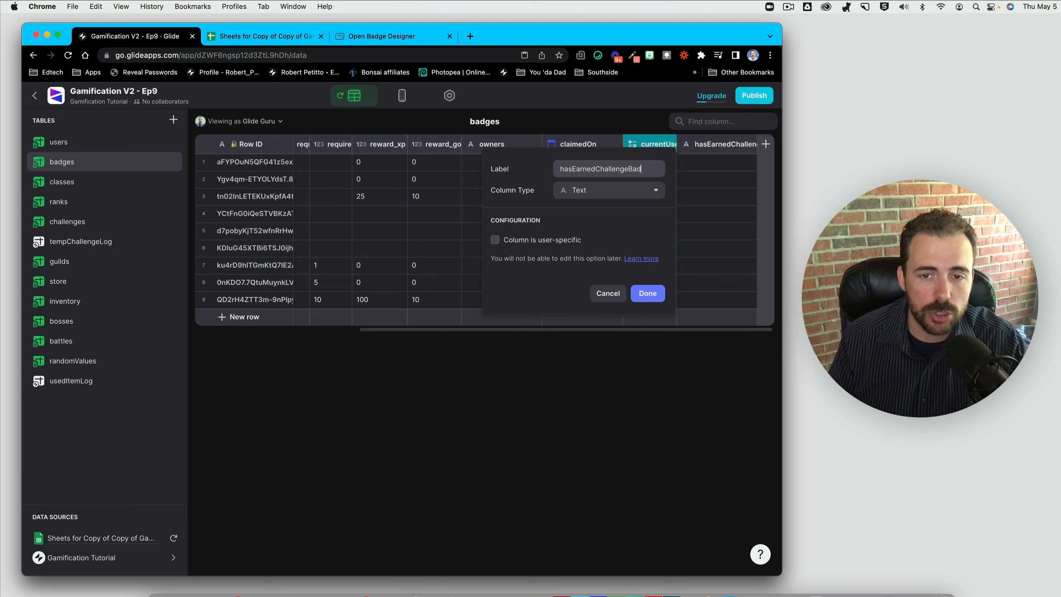
click(576, 191)
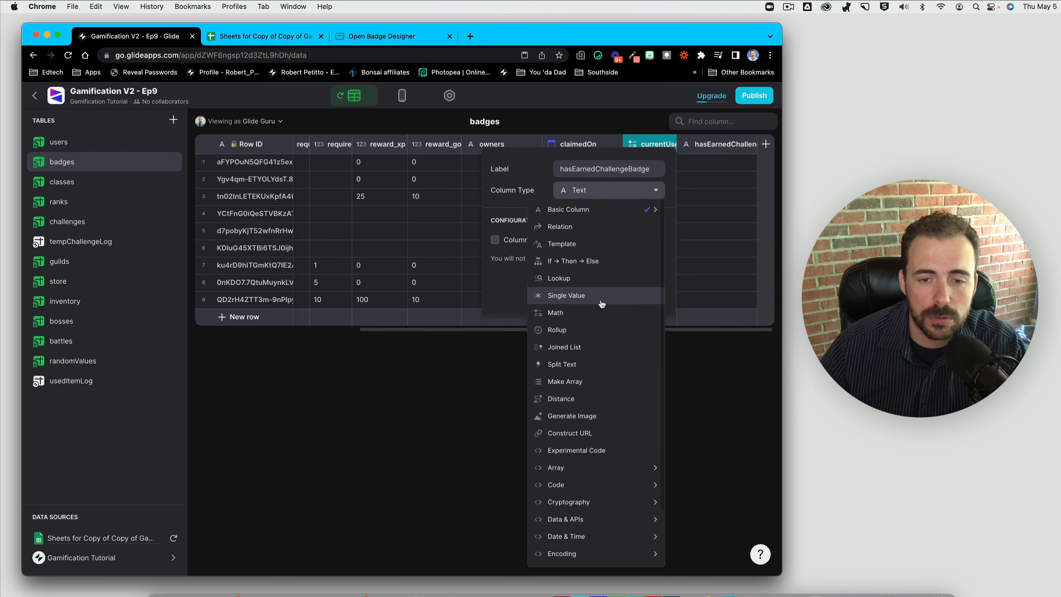
click(584, 260)
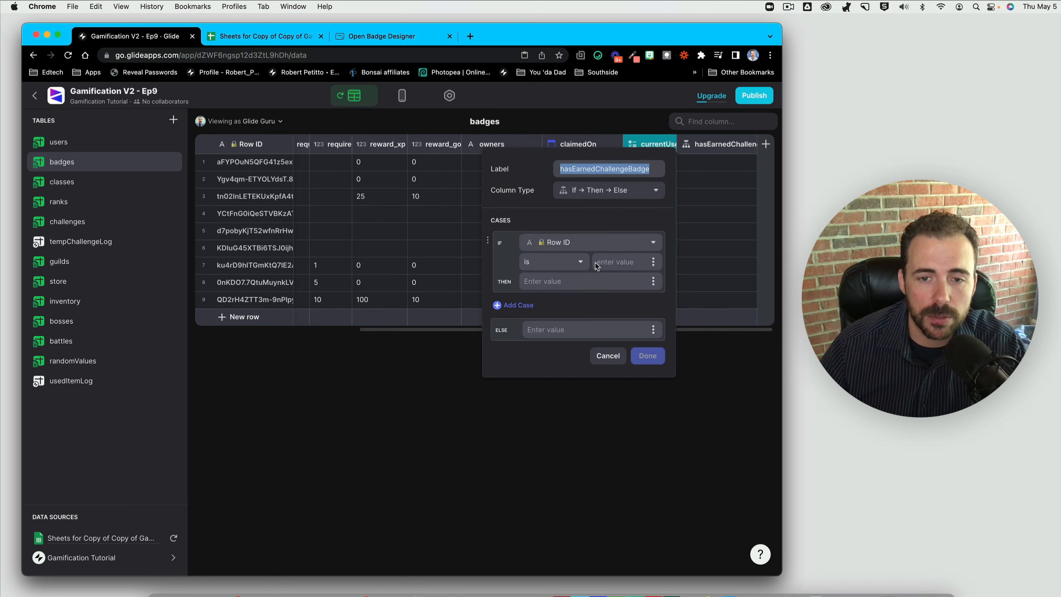
- Return true when currentUserCompletedChallegeCount is greater or equal to requirement_challegeCount, otherwise false, and save the column
click(551, 246)
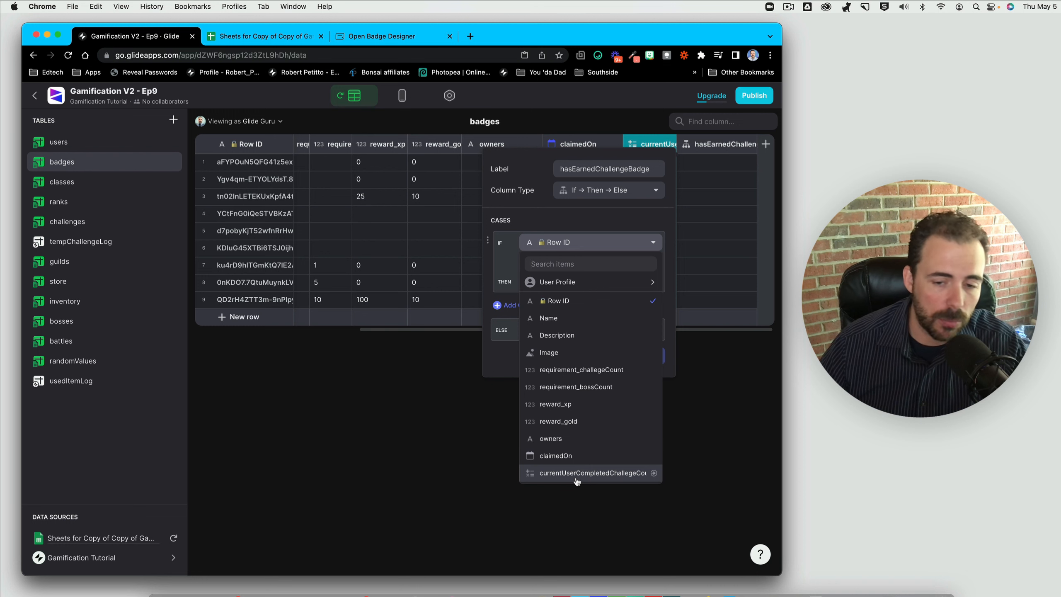
click(598, 478)
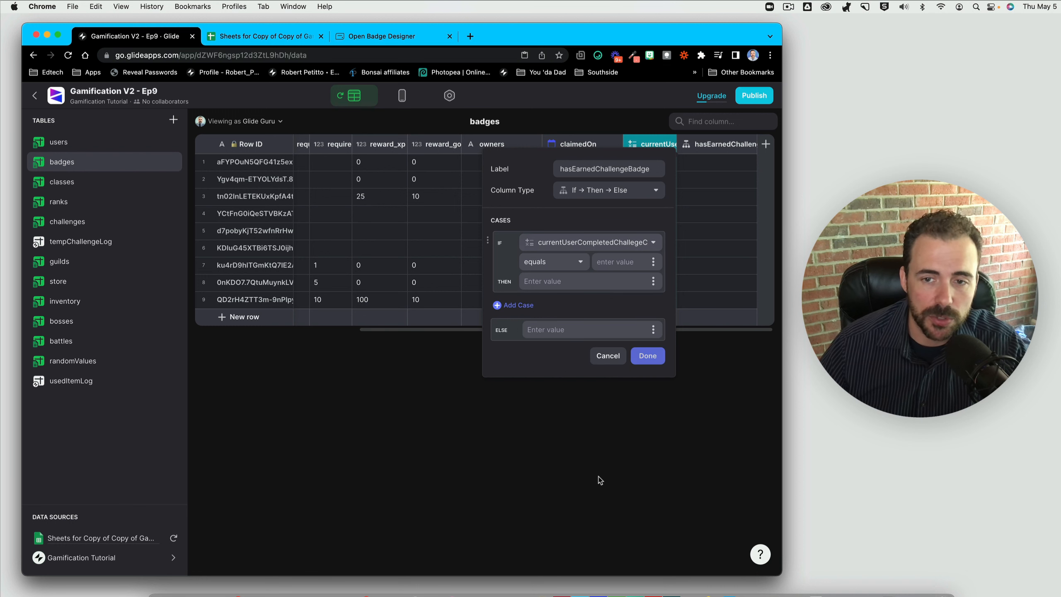
click(542, 263)
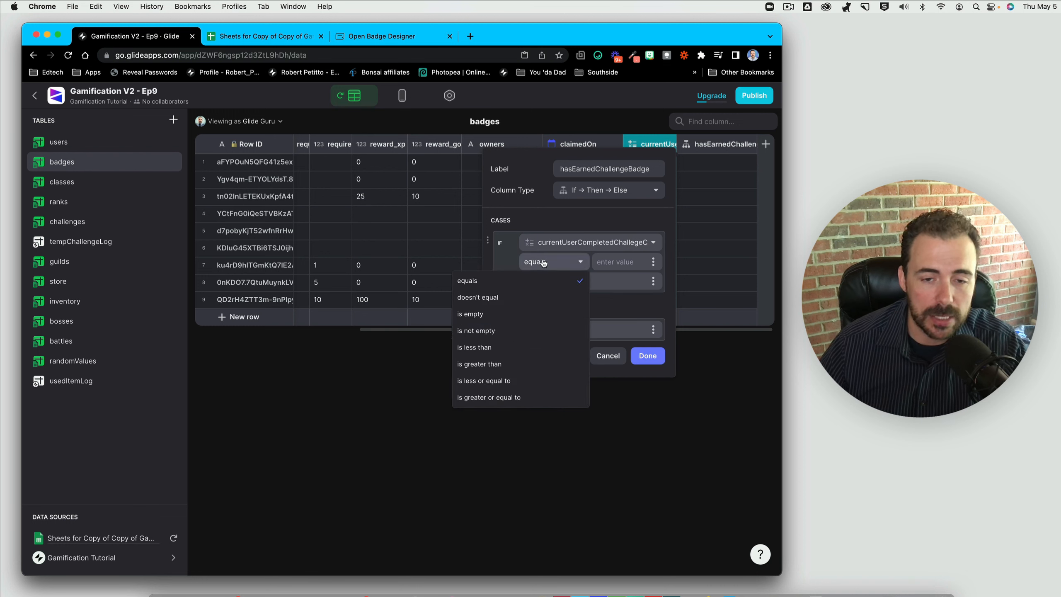
click(521, 399)
click(654, 261)
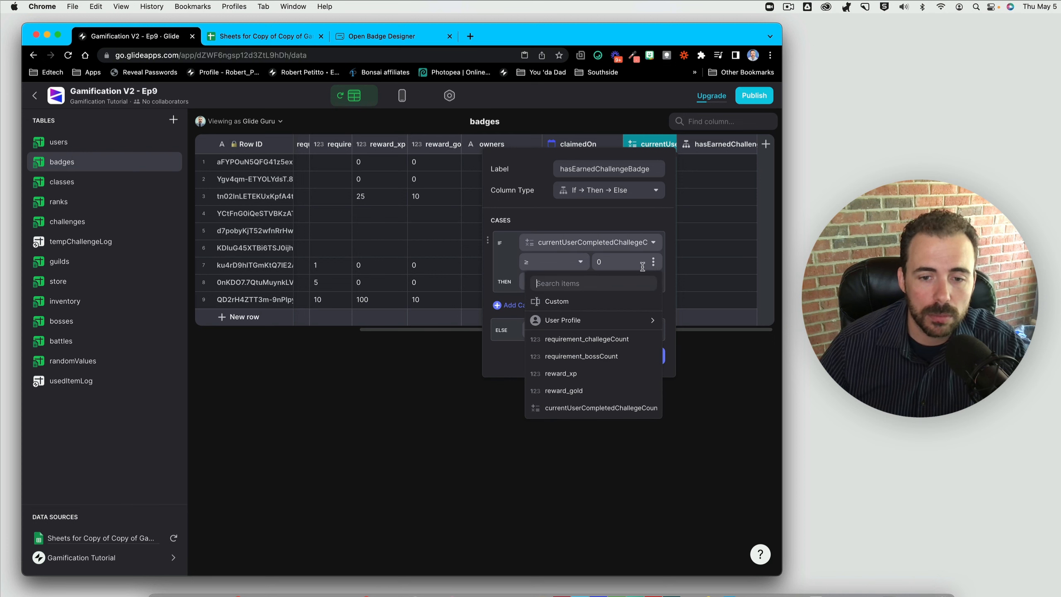
click(591, 344)
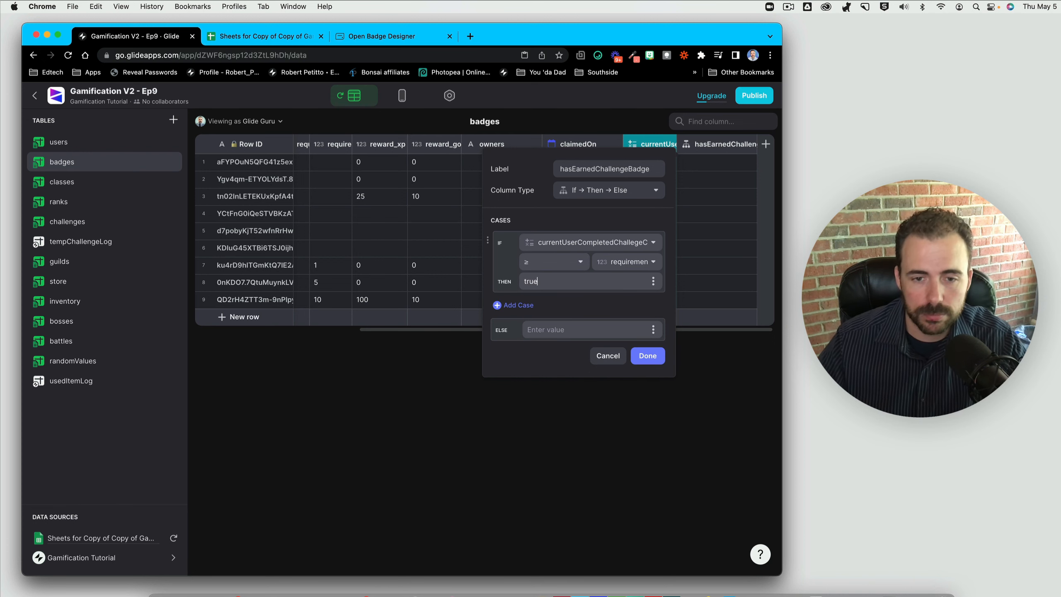
click(562, 330)
text(false)
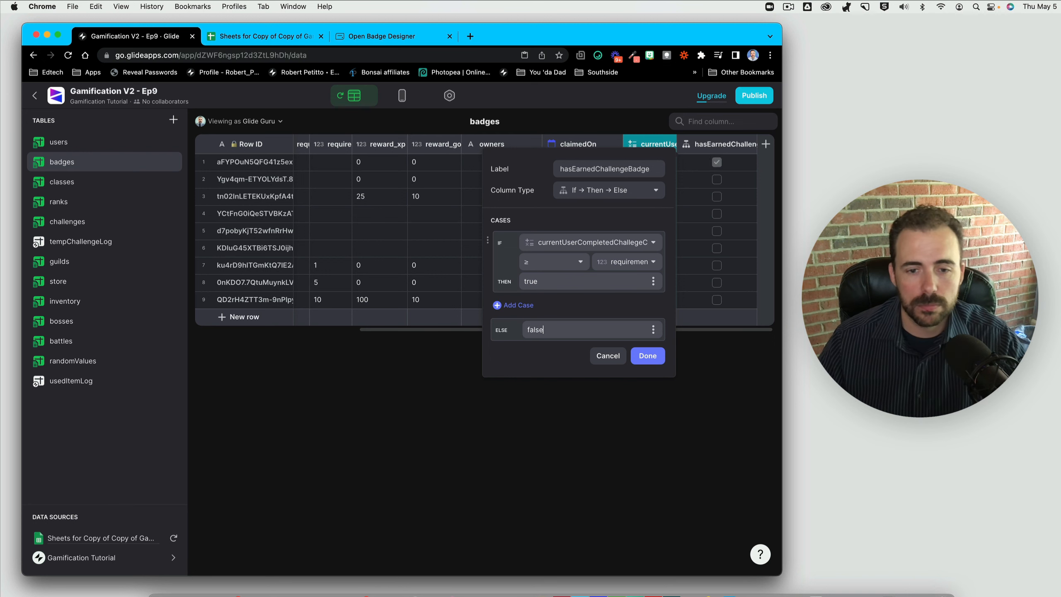
click(648, 357)
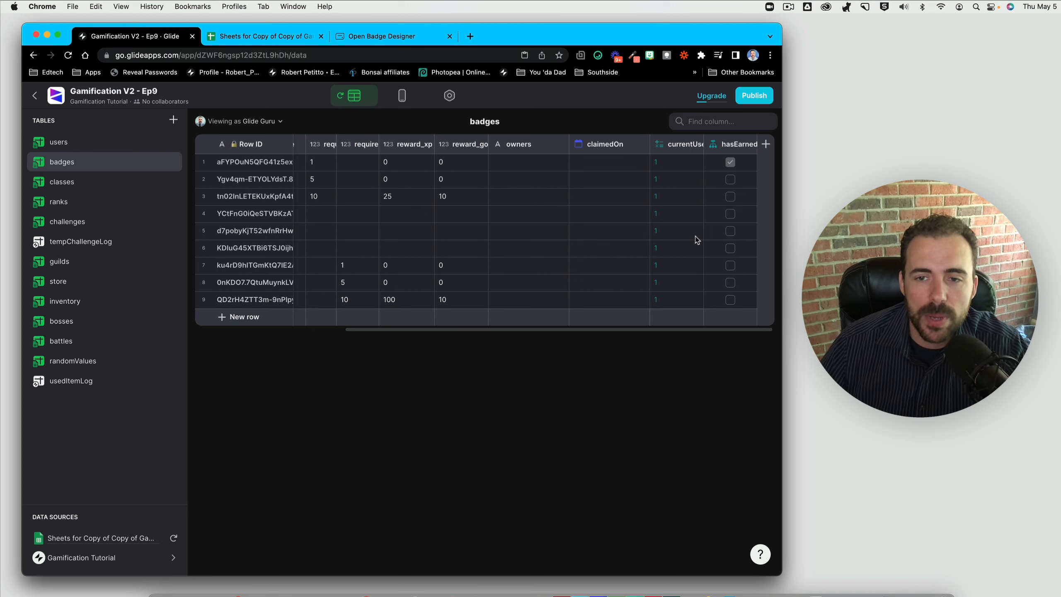
- Shorten the hasEarnedChallengeBadge column's label to hasEarned and close its settings
click(709, 164)
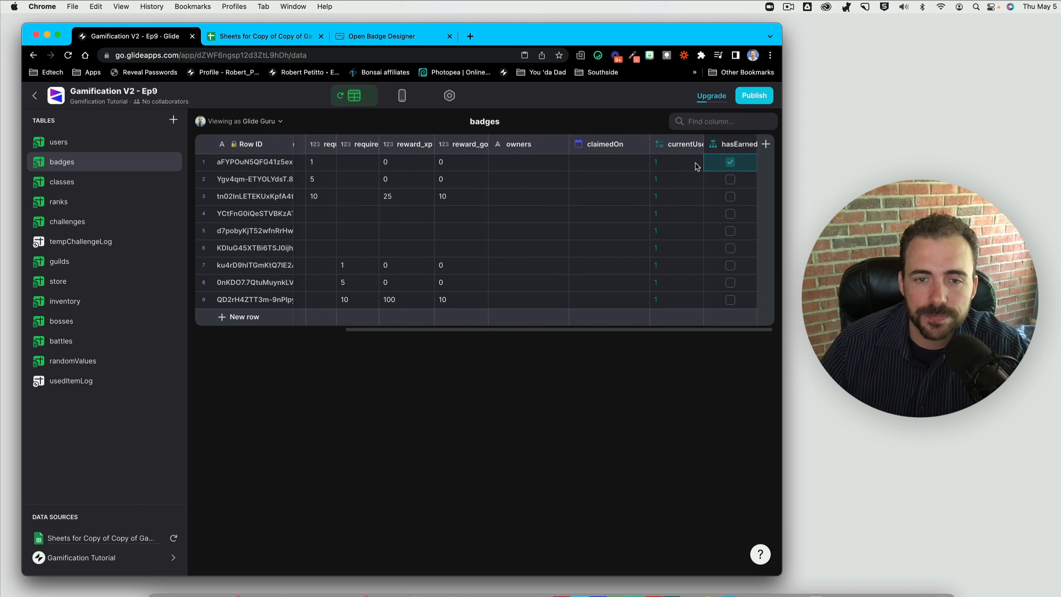
click(332, 164)
double_click(730, 144)
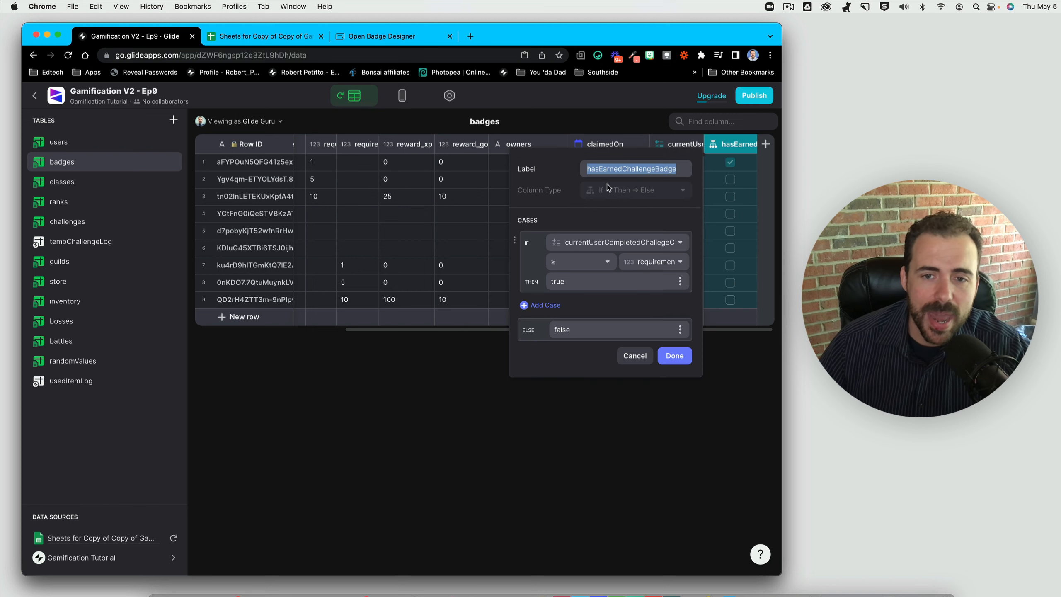
click(652, 168)
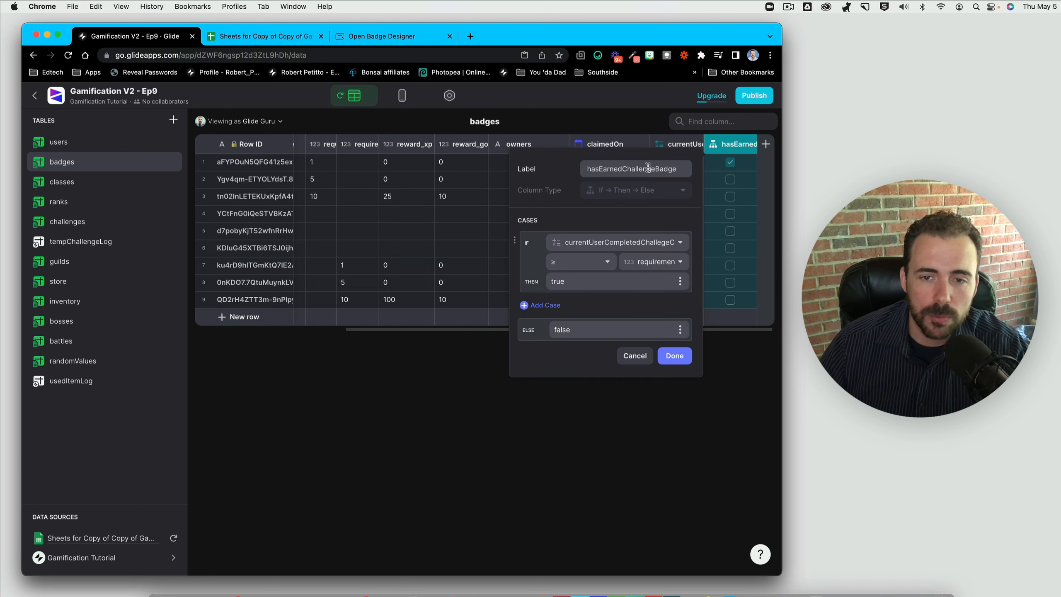
drag(625, 168, 716, 169)
key(BackSpace)
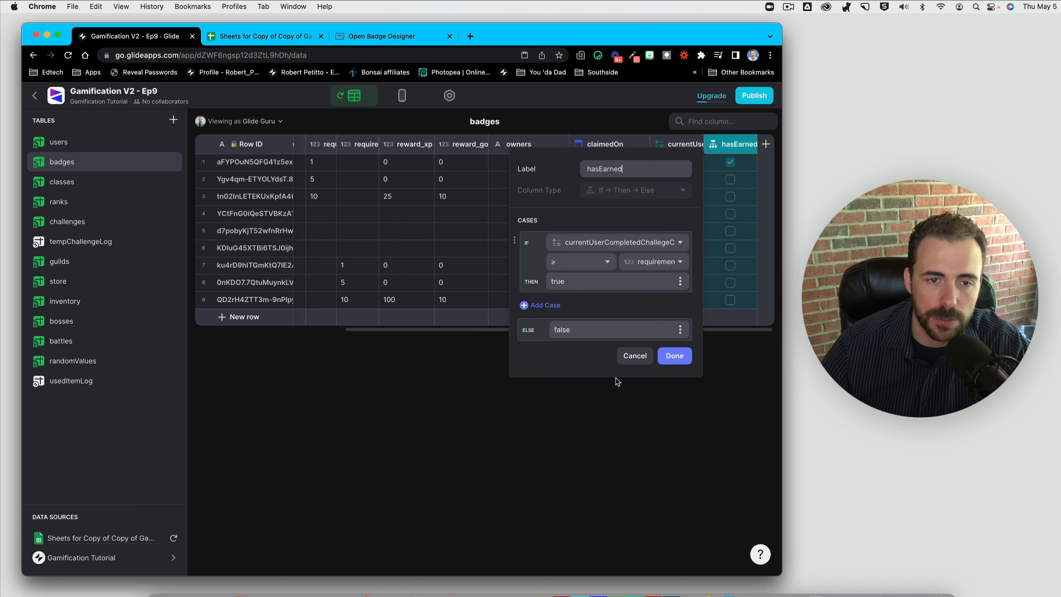
click(531, 503)
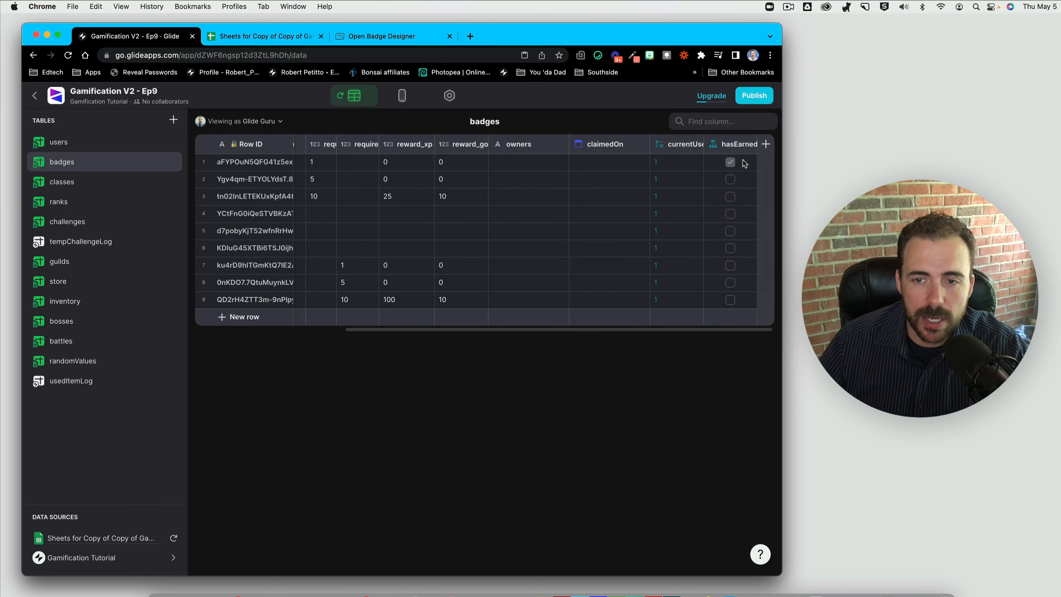
- Compare the badges' earned cells and boss requirements with the ifNotDefeated and status columns of the bosses table
drag(744, 162, 742, 205)
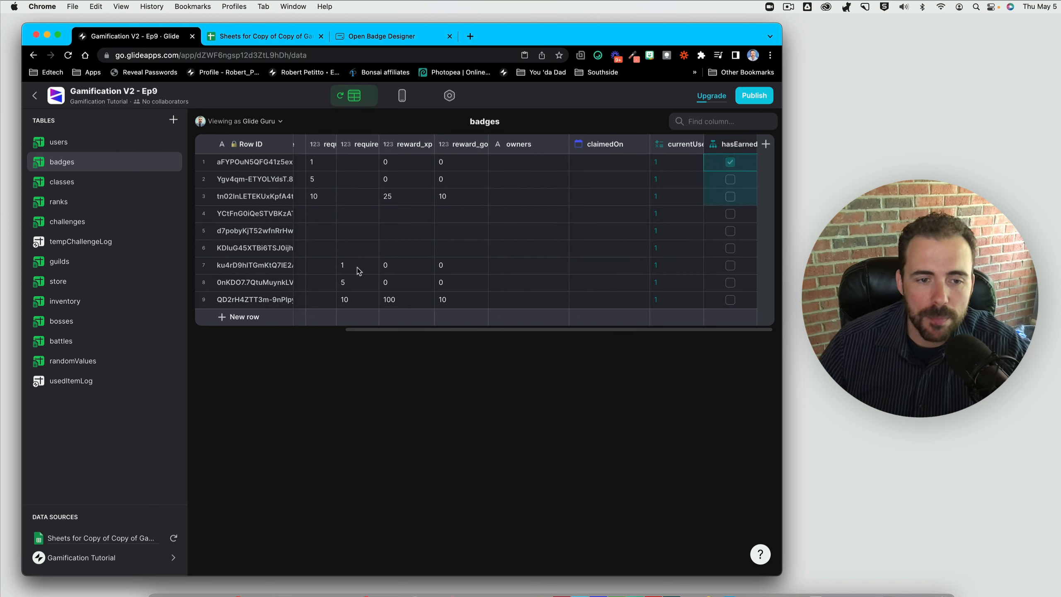
drag(358, 268, 356, 305)
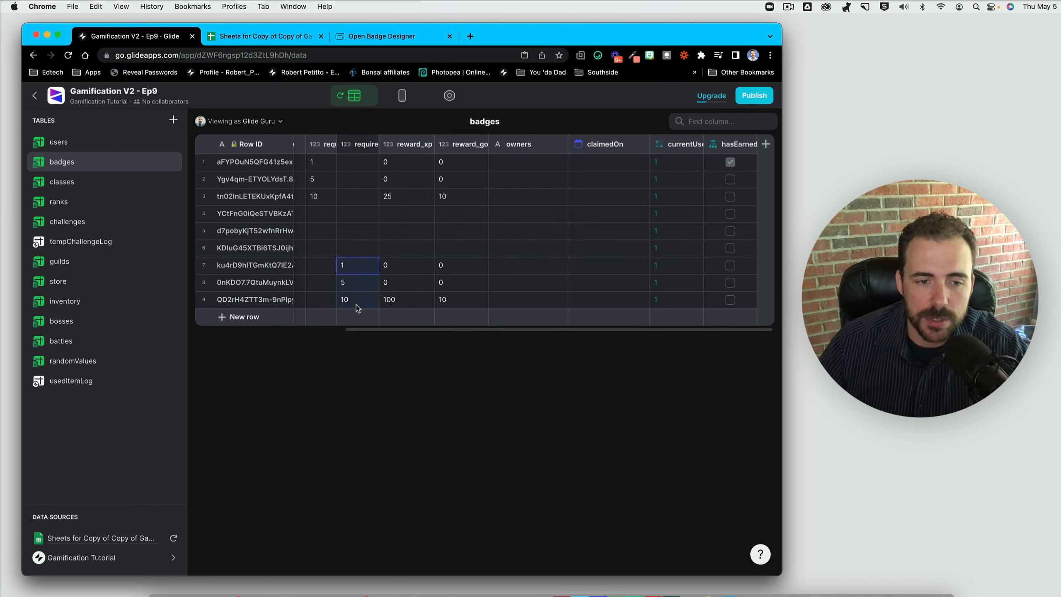
click(82, 321)
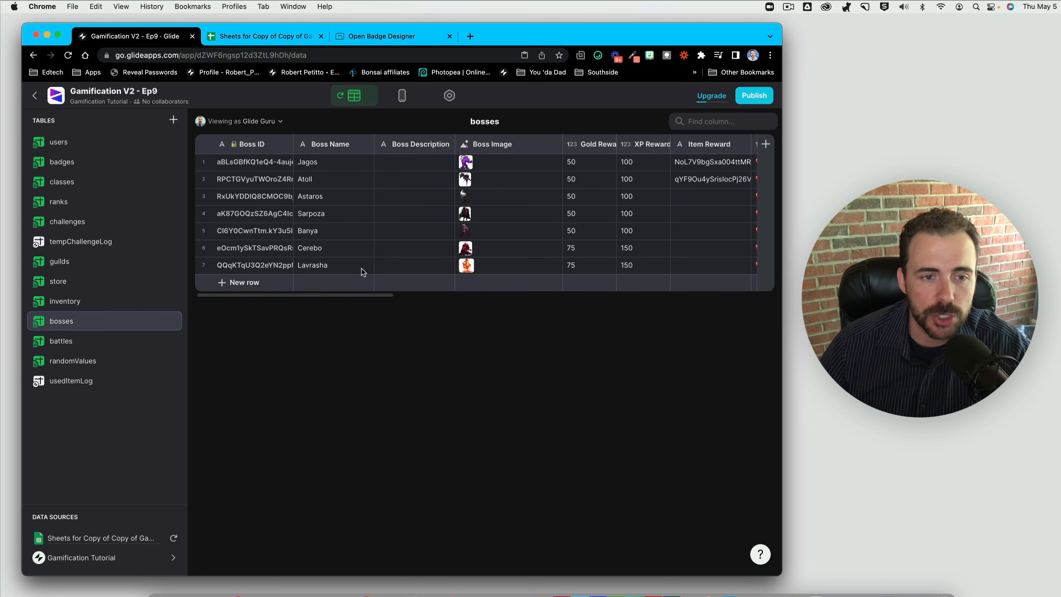
scroll(358, 268, right, 10)
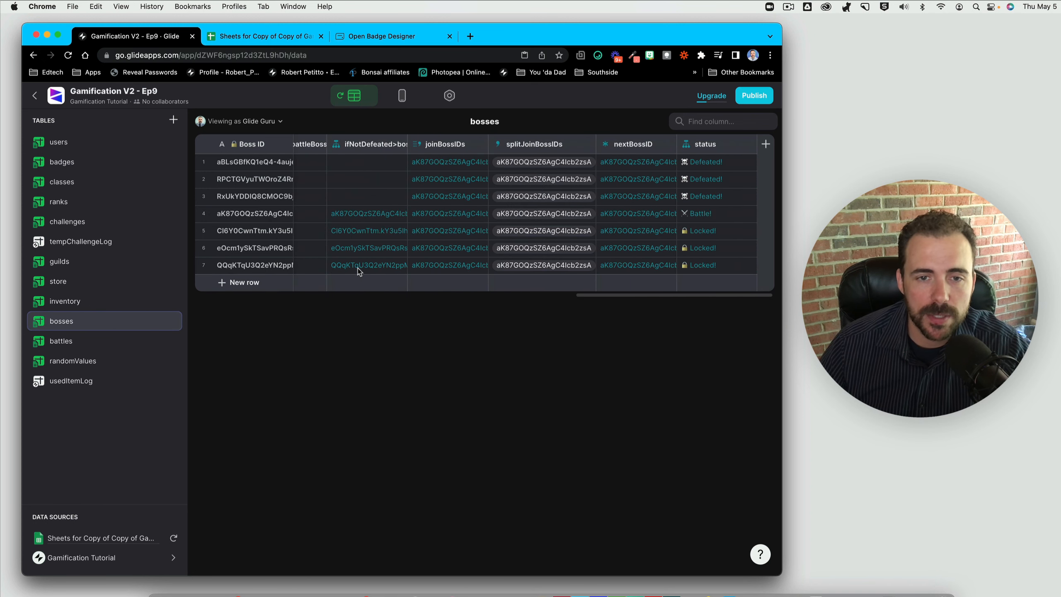
drag(372, 165, 376, 209)
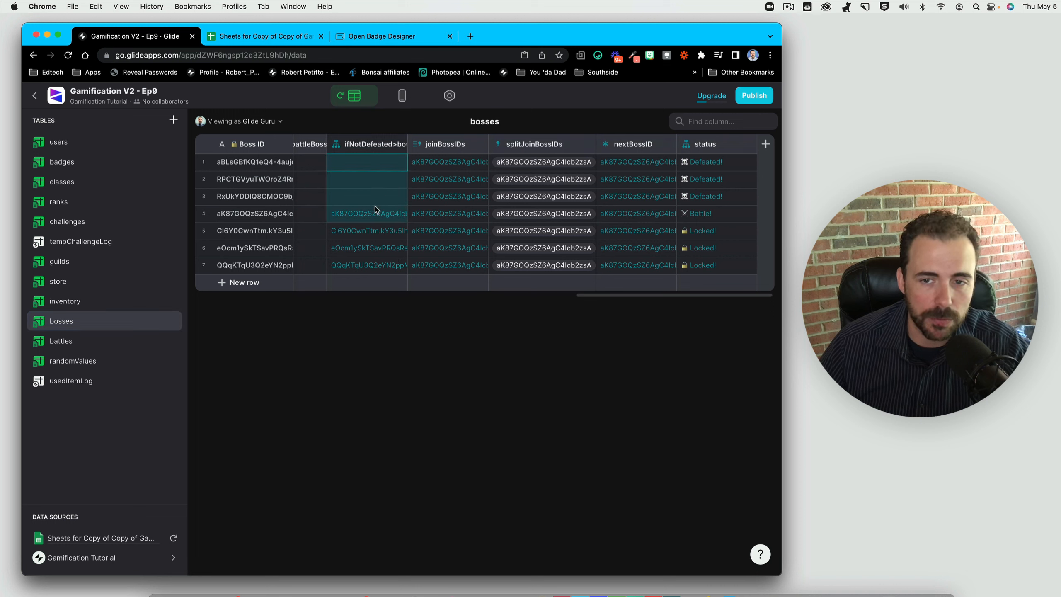
drag(717, 165, 709, 196)
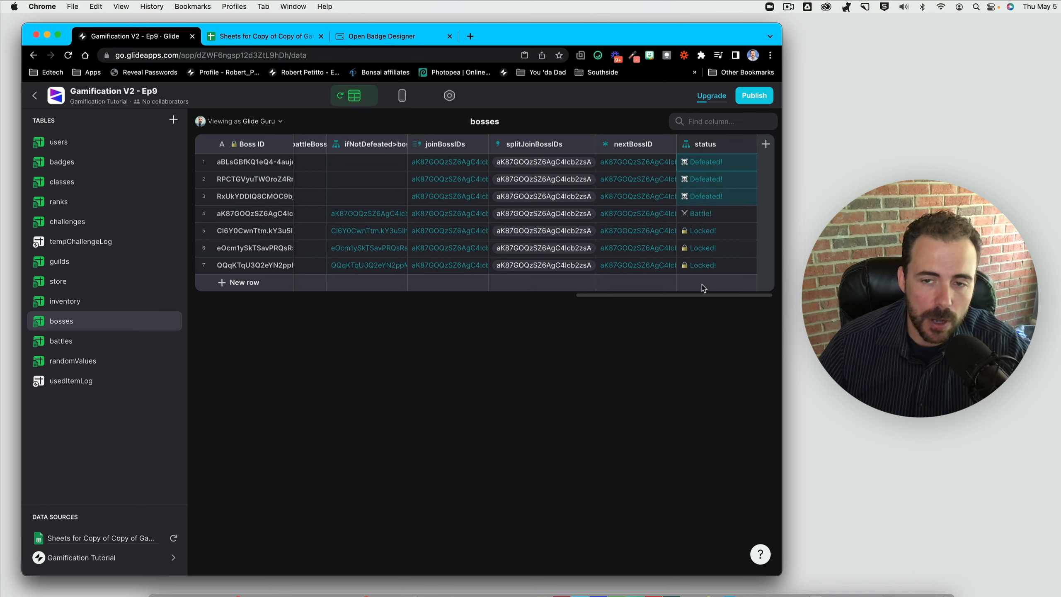
- Duplicate the bosses table's status column as hasDefeated and make its battleBossHealth case return true
click(749, 145)
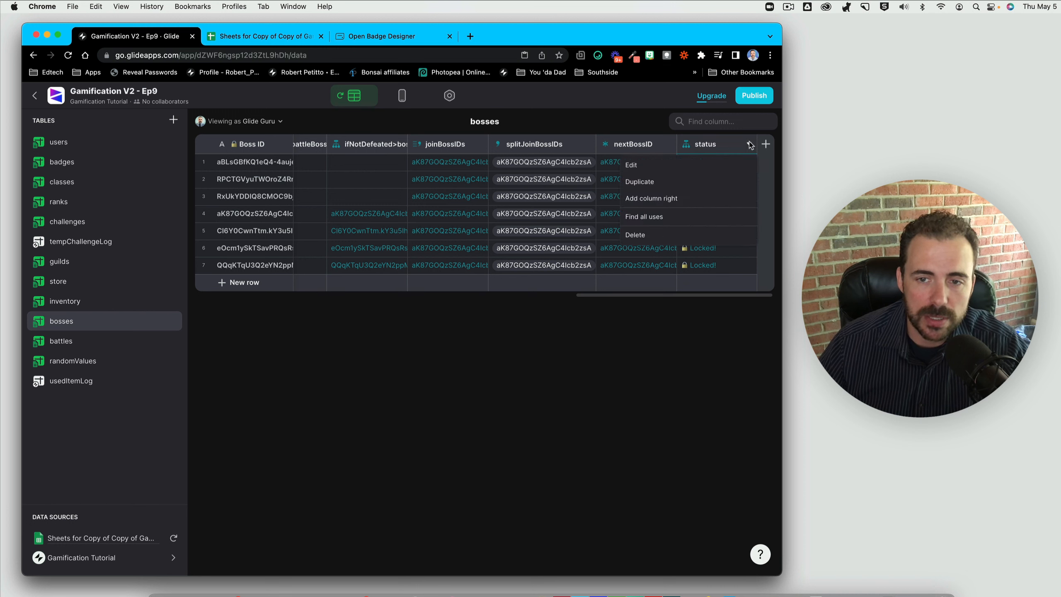
click(701, 183)
text(hasDefeated)
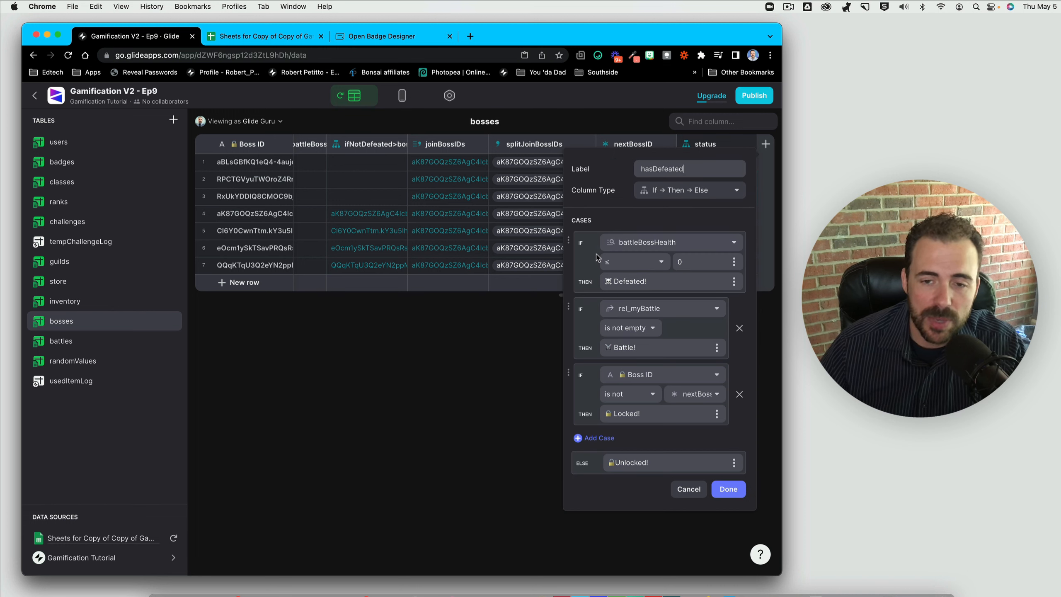
click(653, 282)
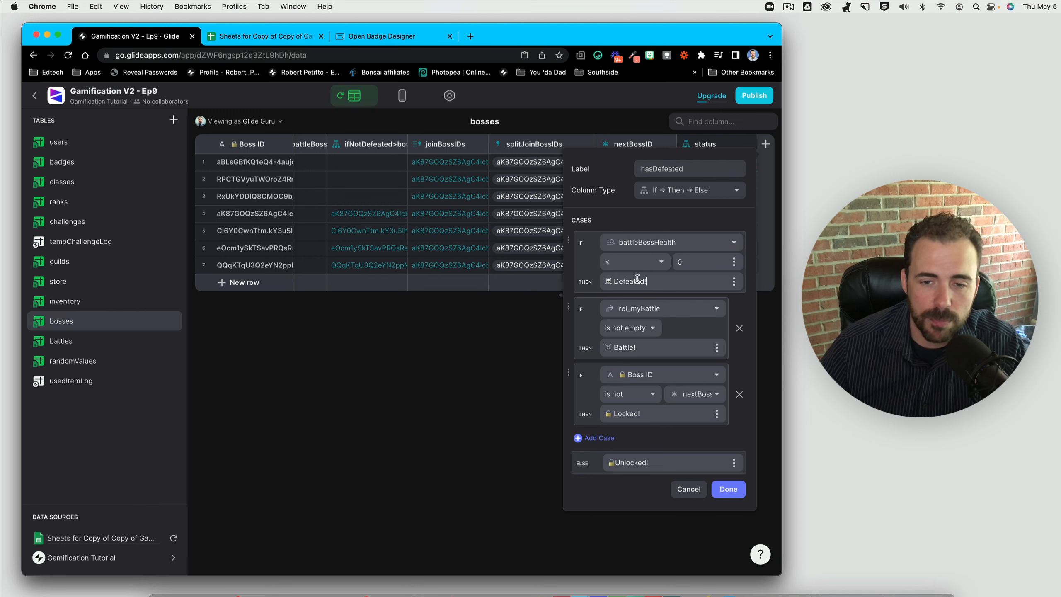
key(ctrl+a)
text(true)
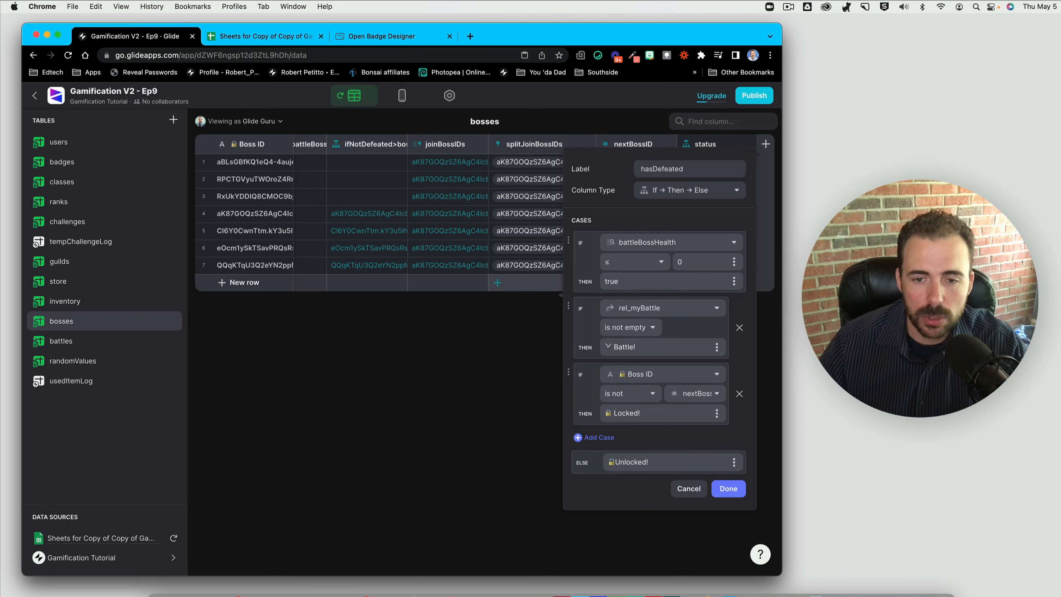
- Remove the rel_myBattle and Boss ID cases from hasDefeated, set the else value to false, and save the column
click(739, 329)
click(739, 328)
click(665, 331)
key(ctrl+a)
key(BackSpace)
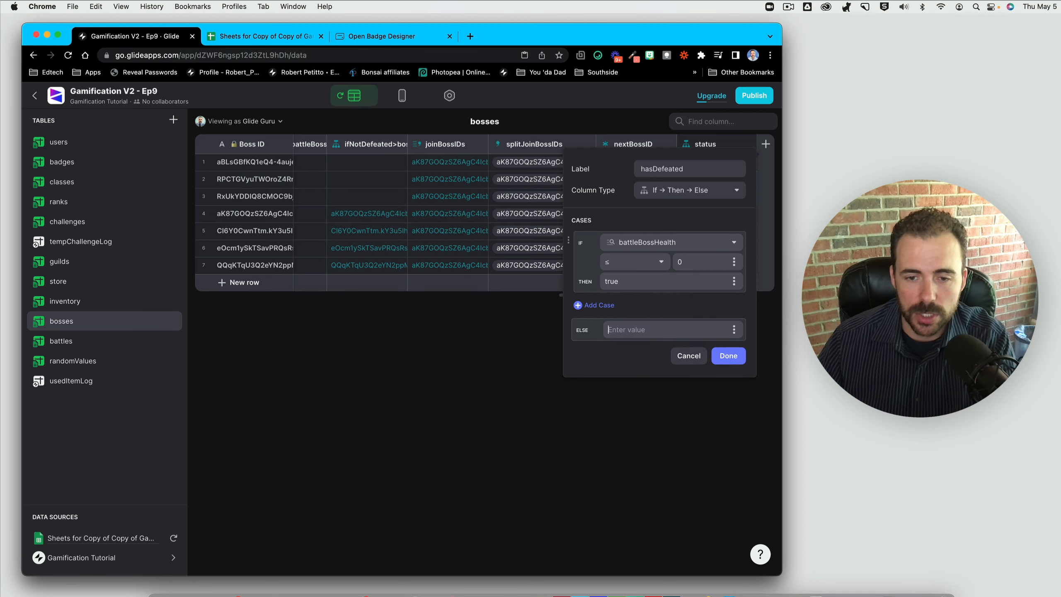
text(false)
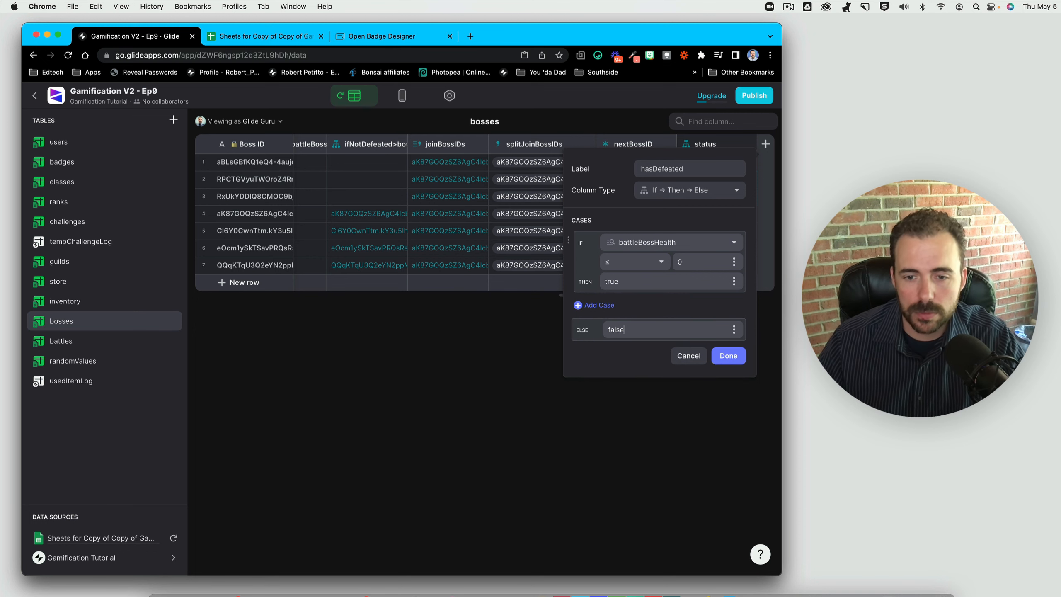
click(729, 355)
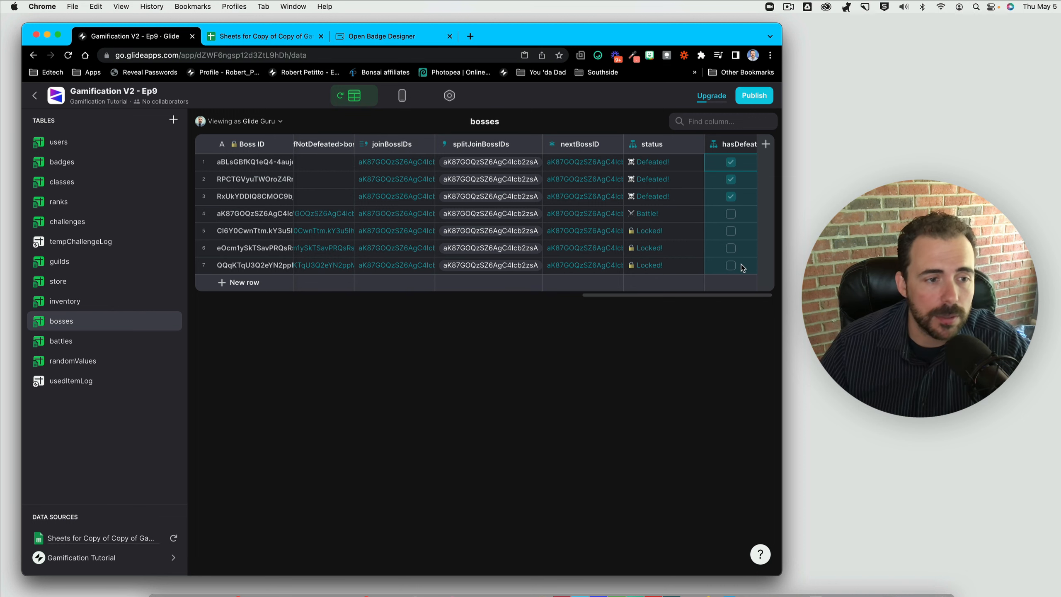
- Add a Rollup column to the badges table that calculates Count True over the bosses table's hasDefeated column
click(136, 166)
scroll(639, 210, right, 5)
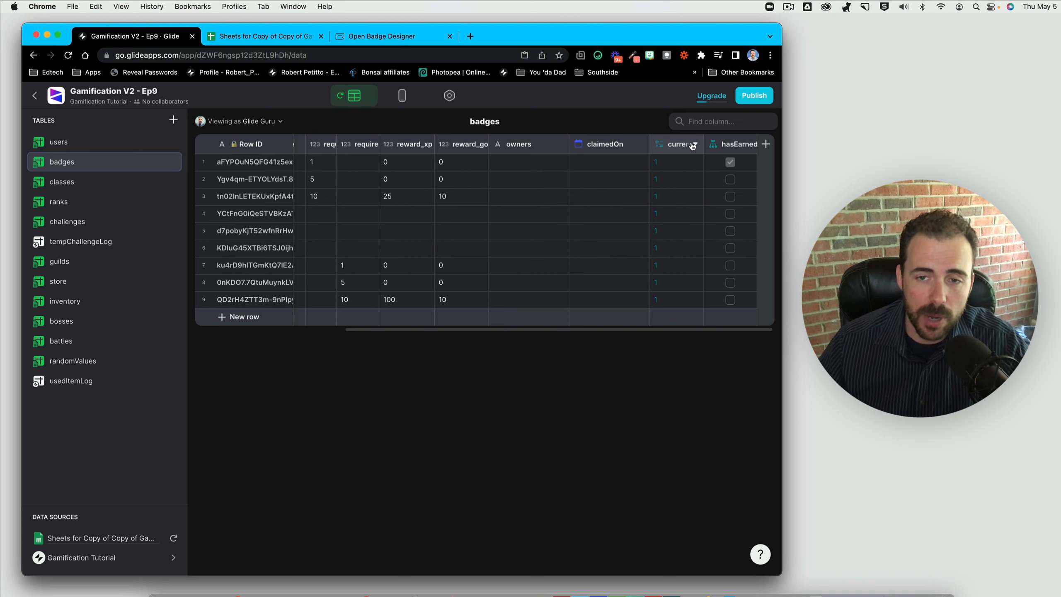
click(765, 145)
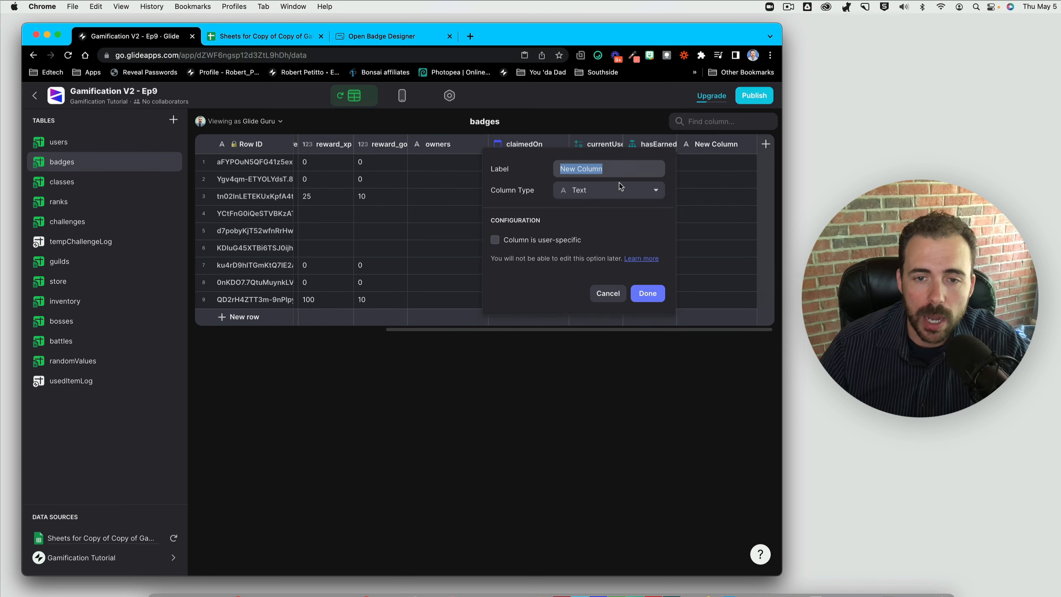
click(620, 189)
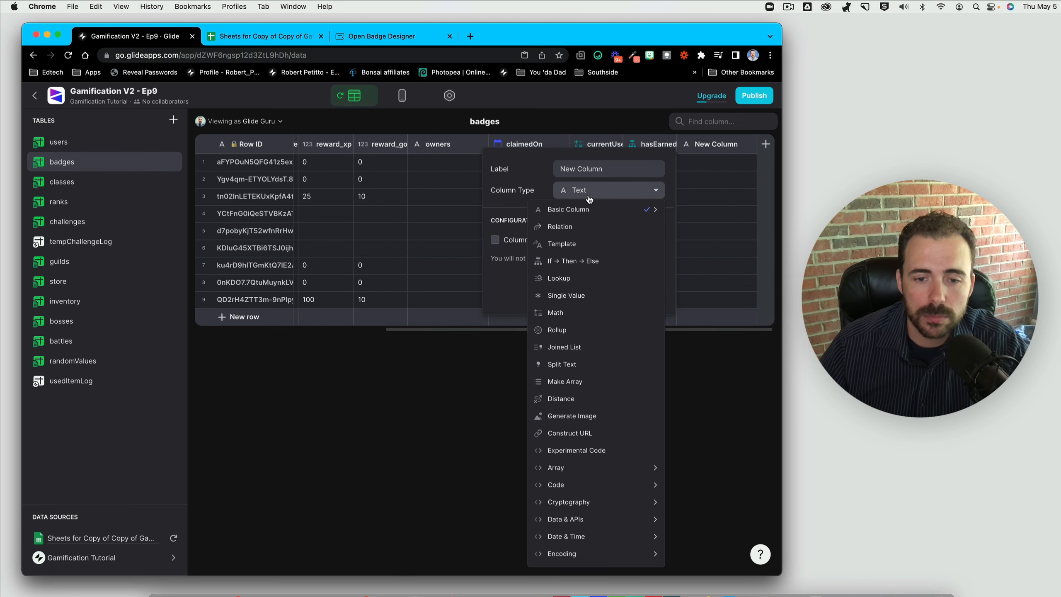
click(569, 330)
click(515, 253)
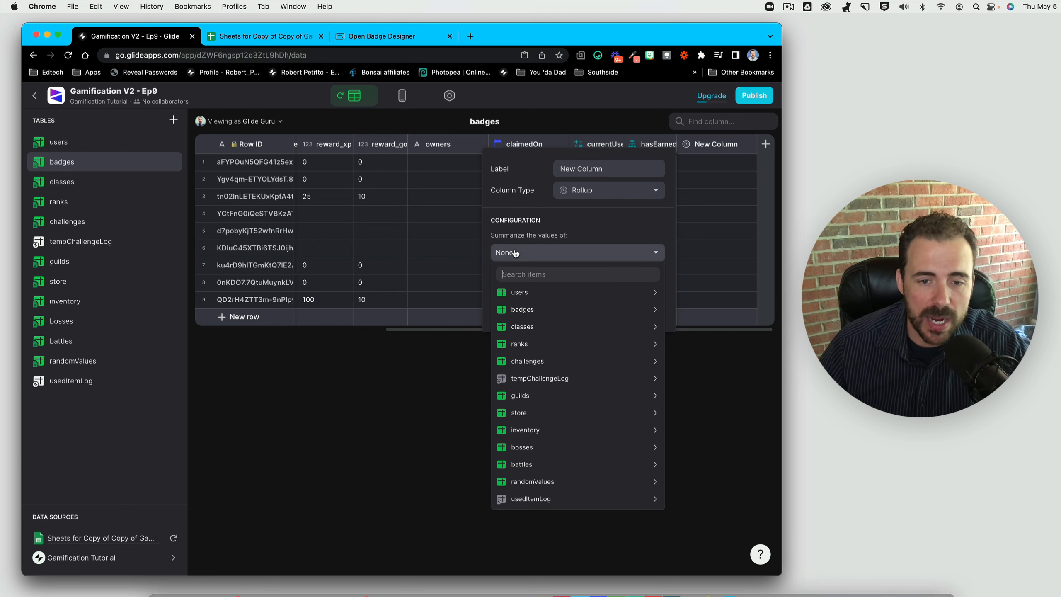
mouse_move(533, 447)
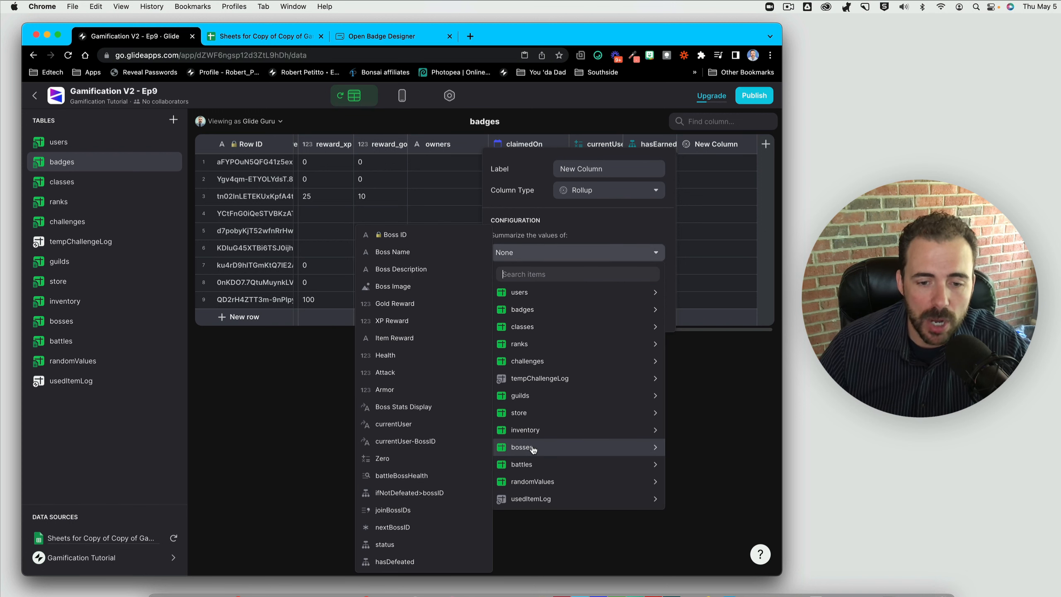
click(415, 561)
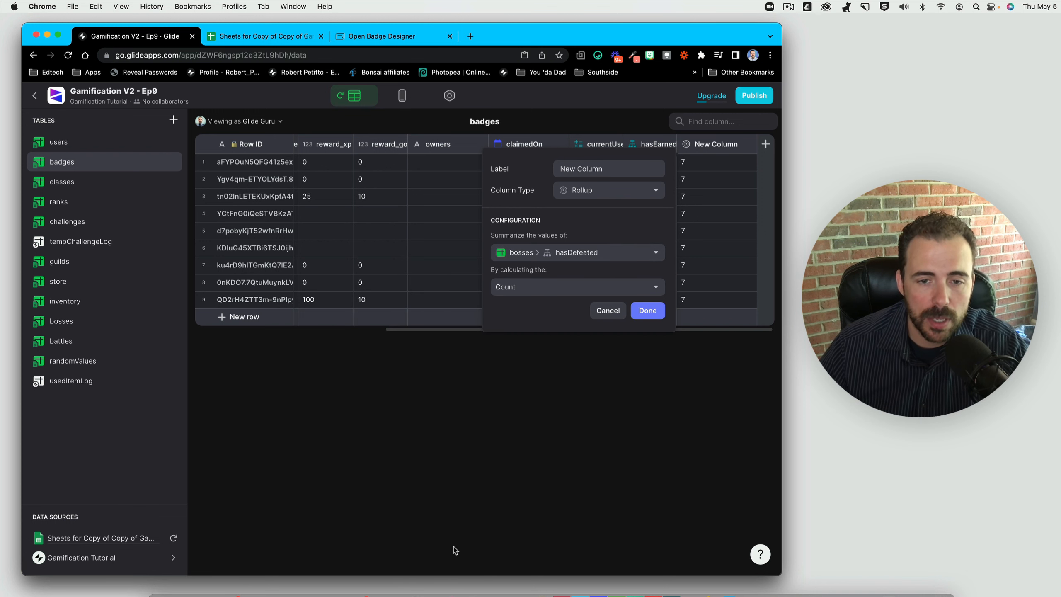
click(517, 292)
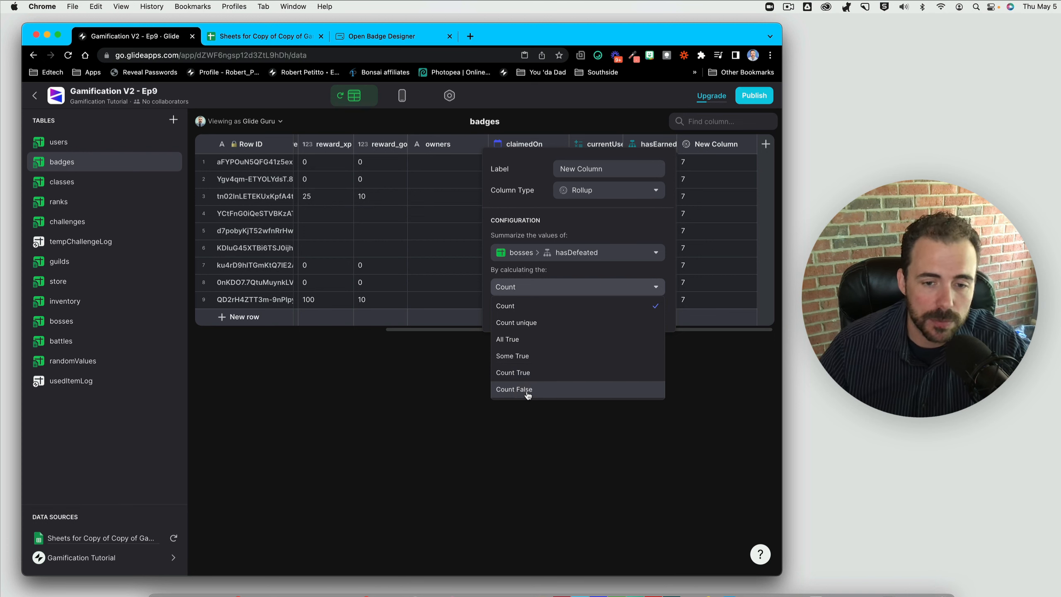
click(518, 375)
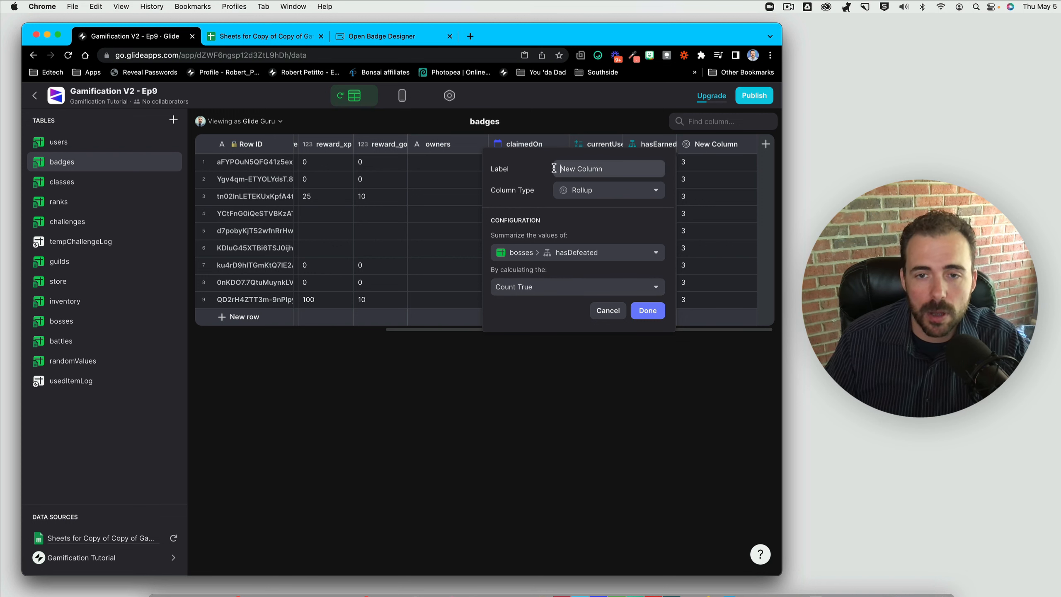
- Label the rollup column currentUserDefeatedBossCount, save it, and move it directly before hasEarned
key(super+a)
text(currentU)
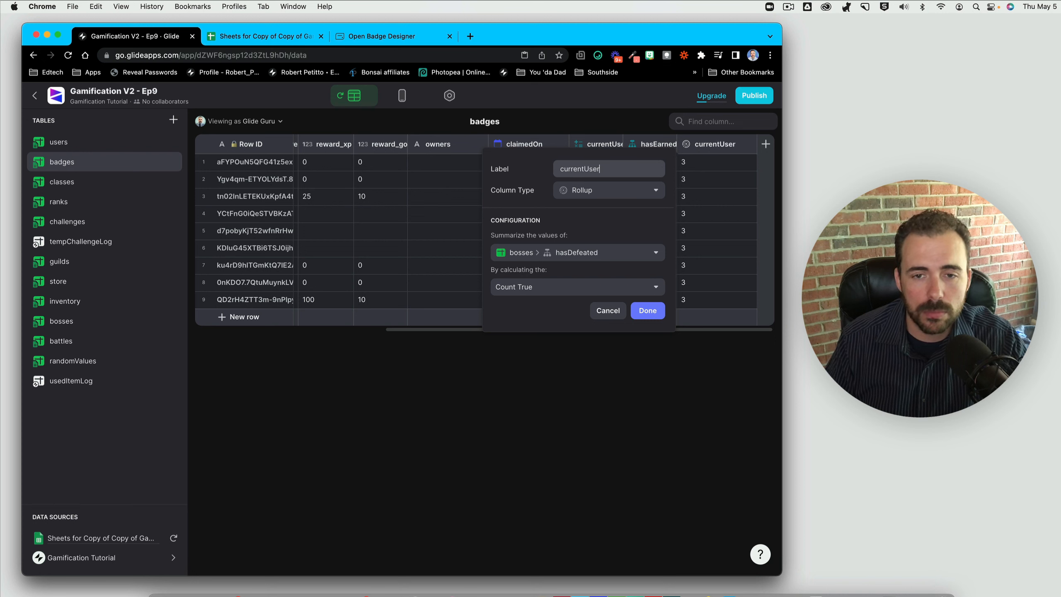
text(serDe)
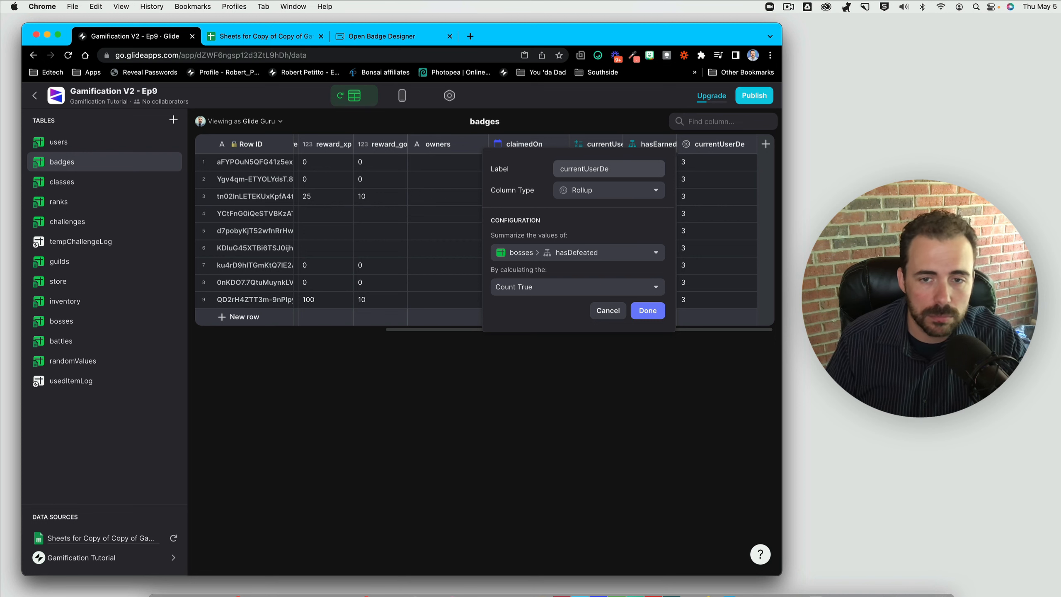
text(tfwe)
text(atr)
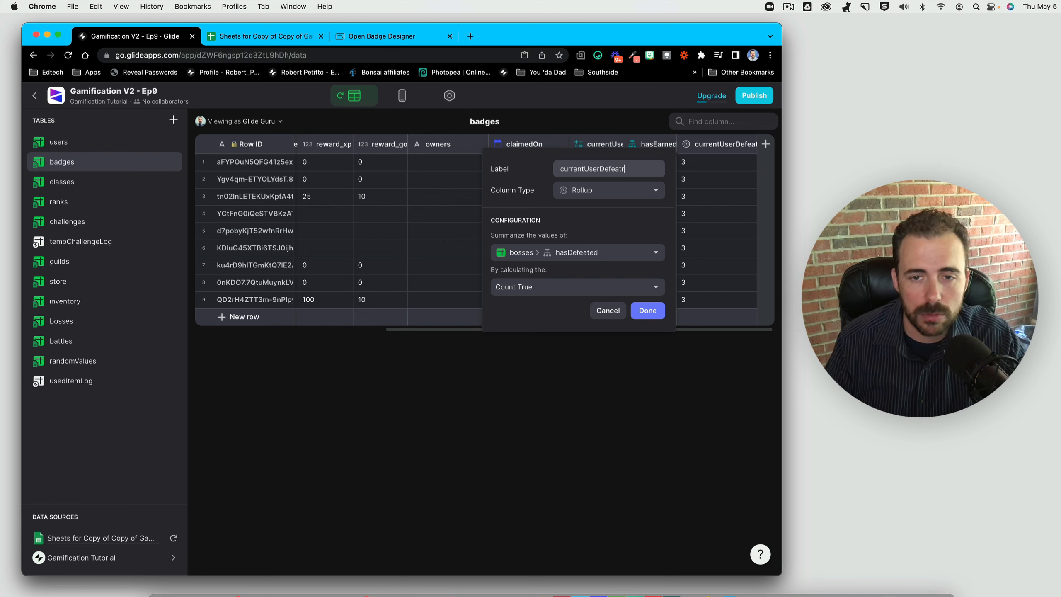
key(BackSpace)
text(edBossCo)
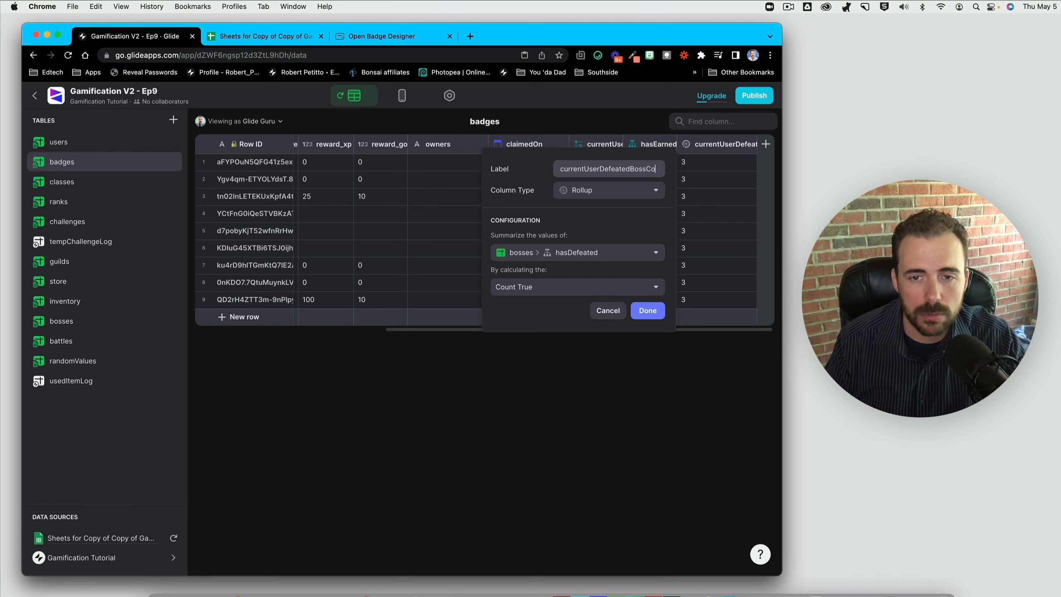
text(unt)
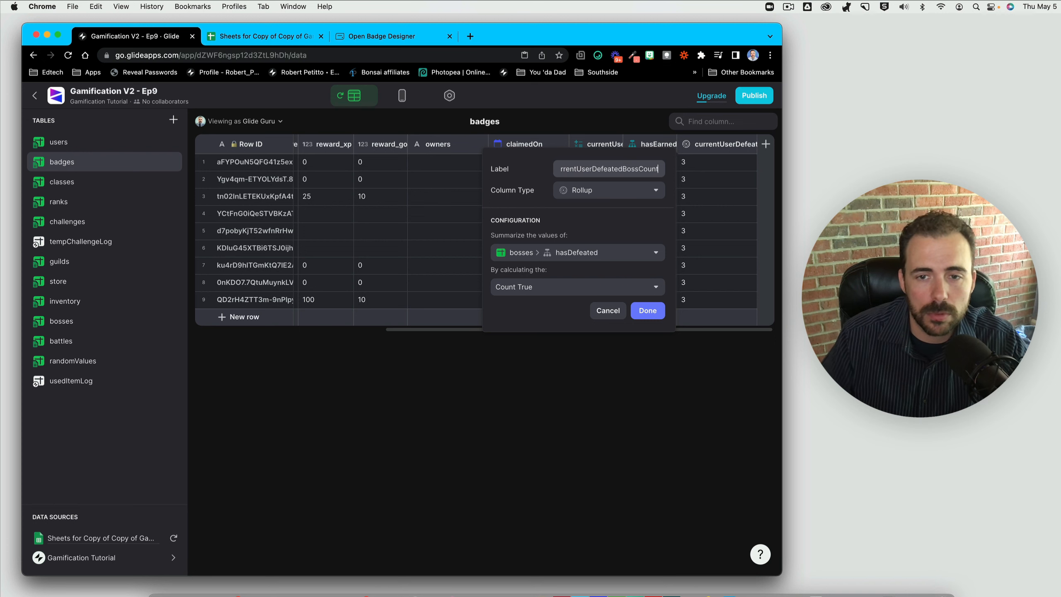
click(646, 311)
drag(731, 145, 676, 144)
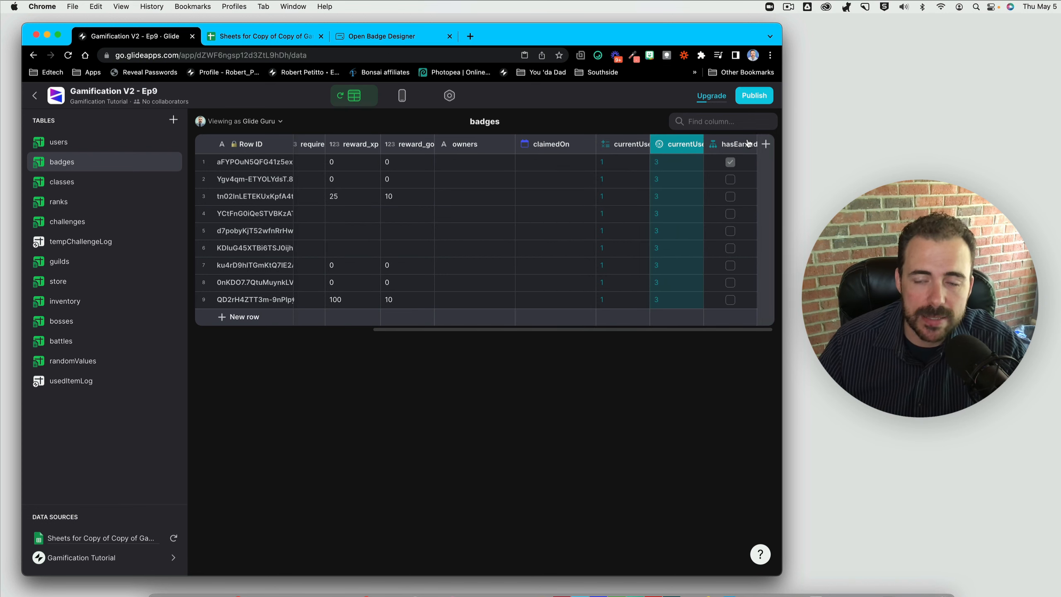
- Add a second case to the badges table's hasEarned column that tests currentUserDefeatedBossCount
scroll(533, 261, left, 10)
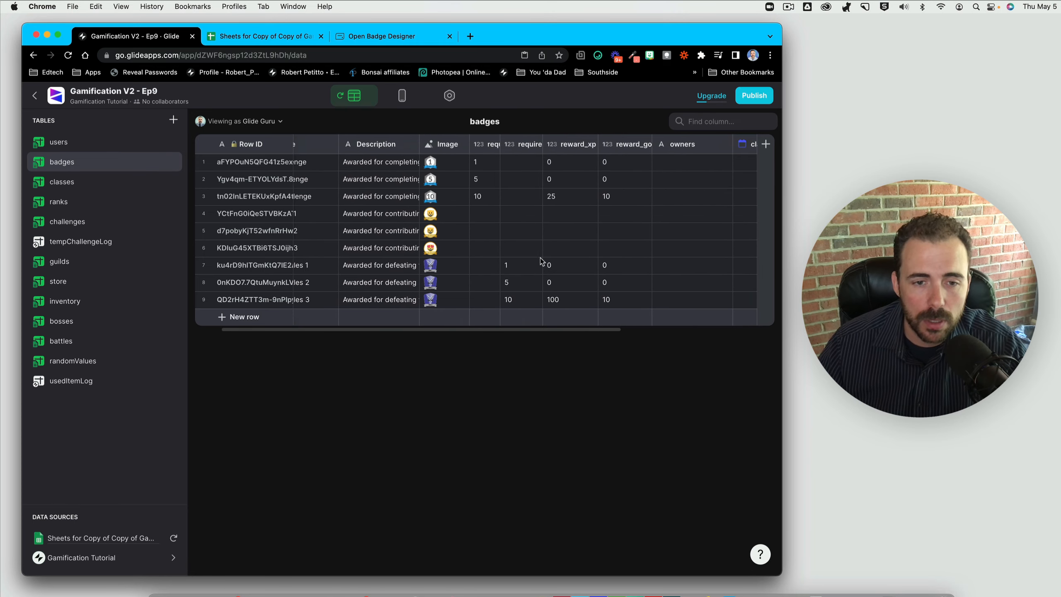
click(545, 271)
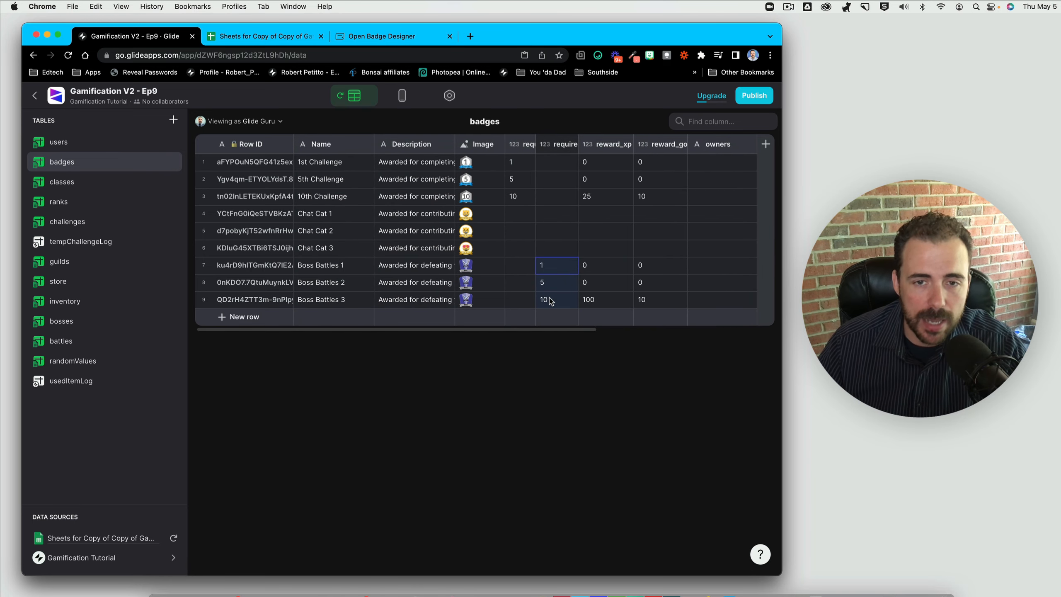
scroll(626, 261, right, 10)
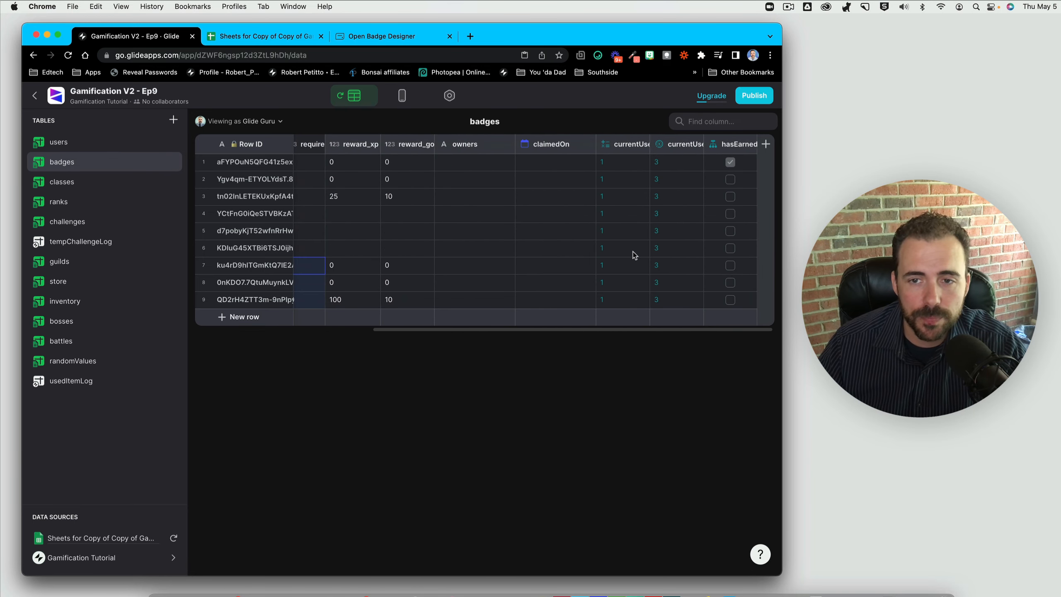
click(737, 144)
click(737, 144)
click(543, 308)
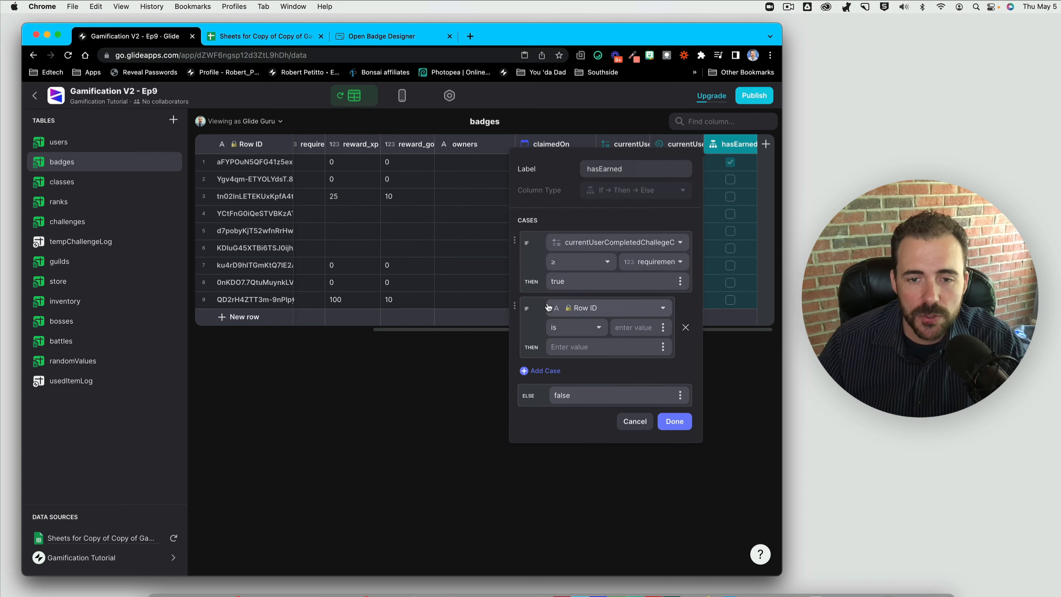
click(584, 309)
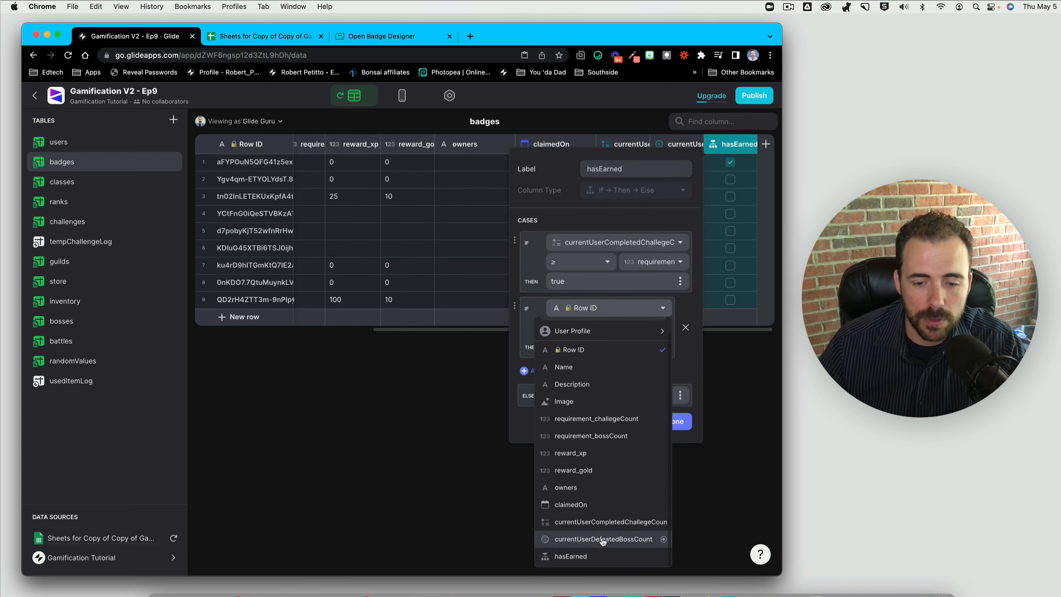
click(608, 542)
- Make the new hasEarned case return true when the count is greater or equal to requirement_bossCount, and save the column
click(591, 331)
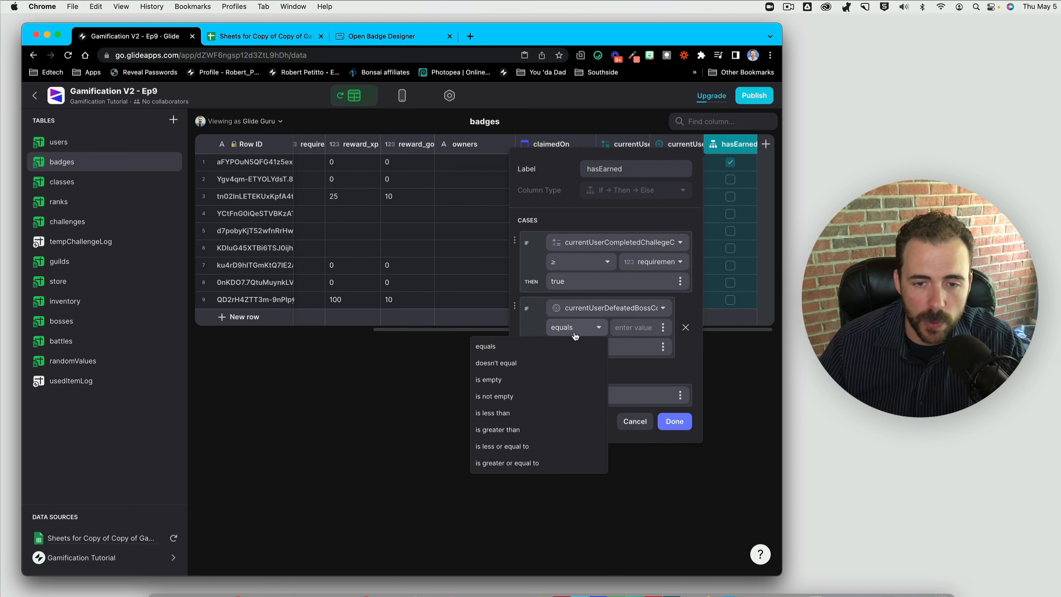
click(536, 467)
click(663, 327)
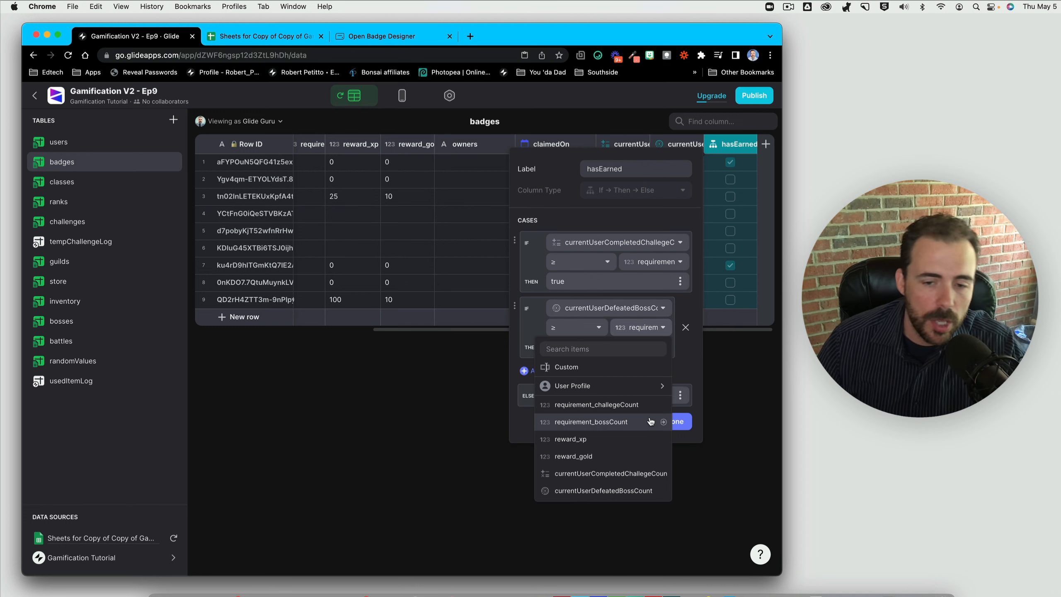
click(645, 422)
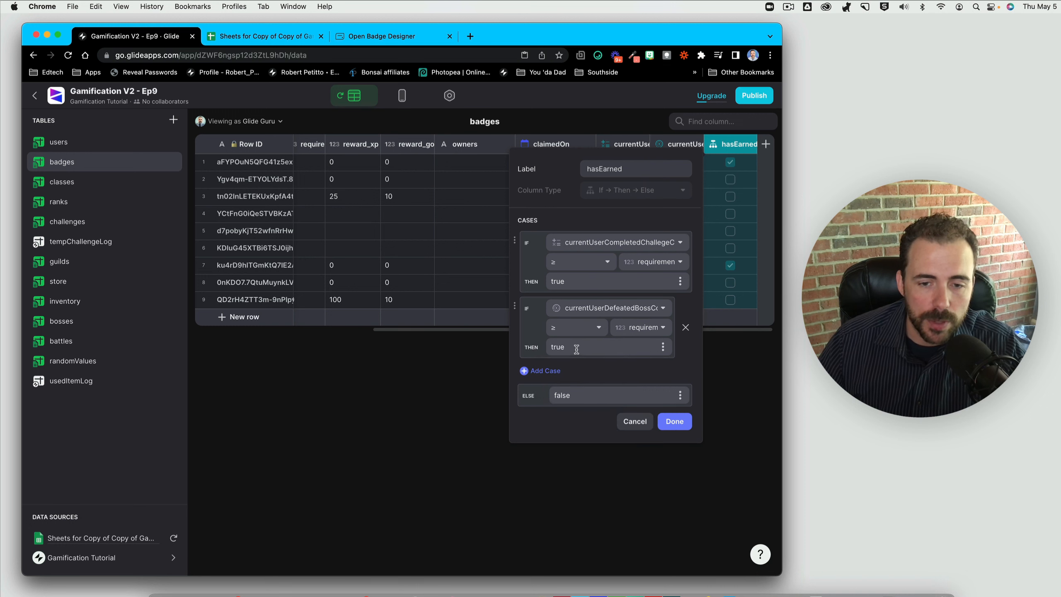
click(528, 348)
click(533, 393)
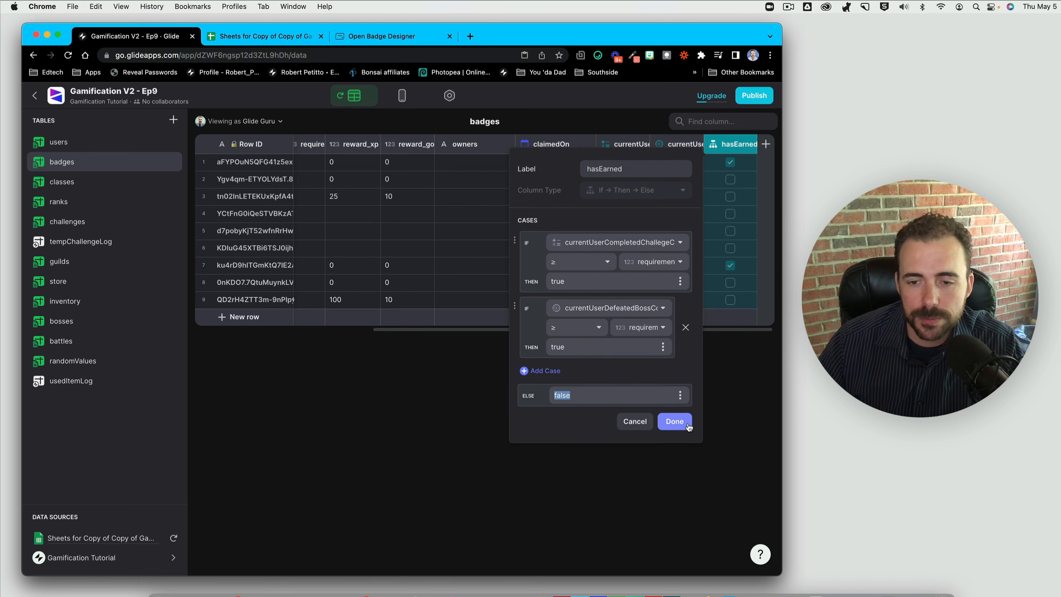
click(675, 420)
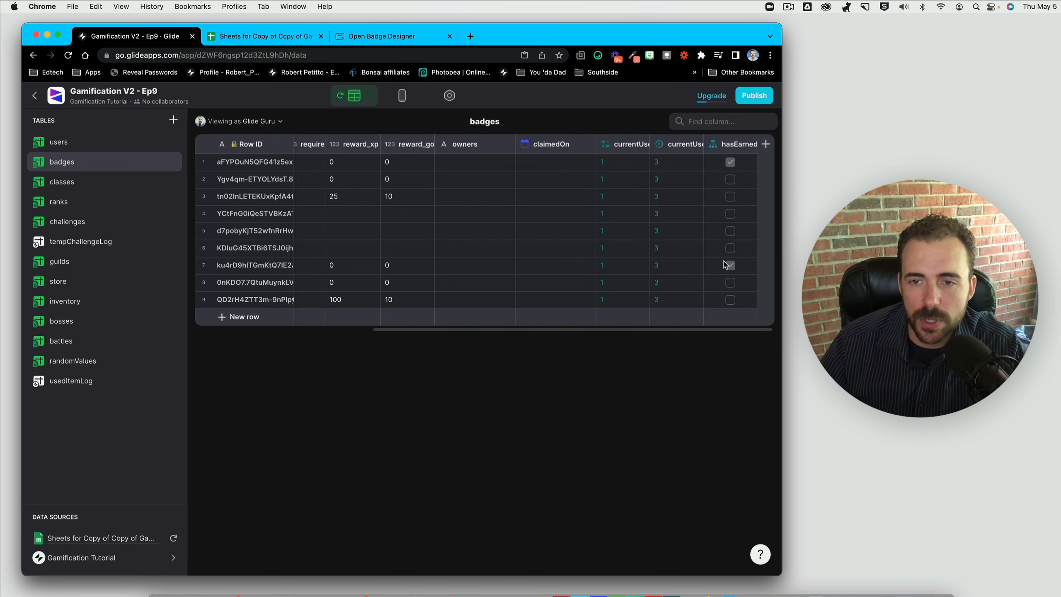
- Review the hasEarned, claimedOn and owners cells of the 1st Challenge and Boss Battles 1 badges
click(747, 167)
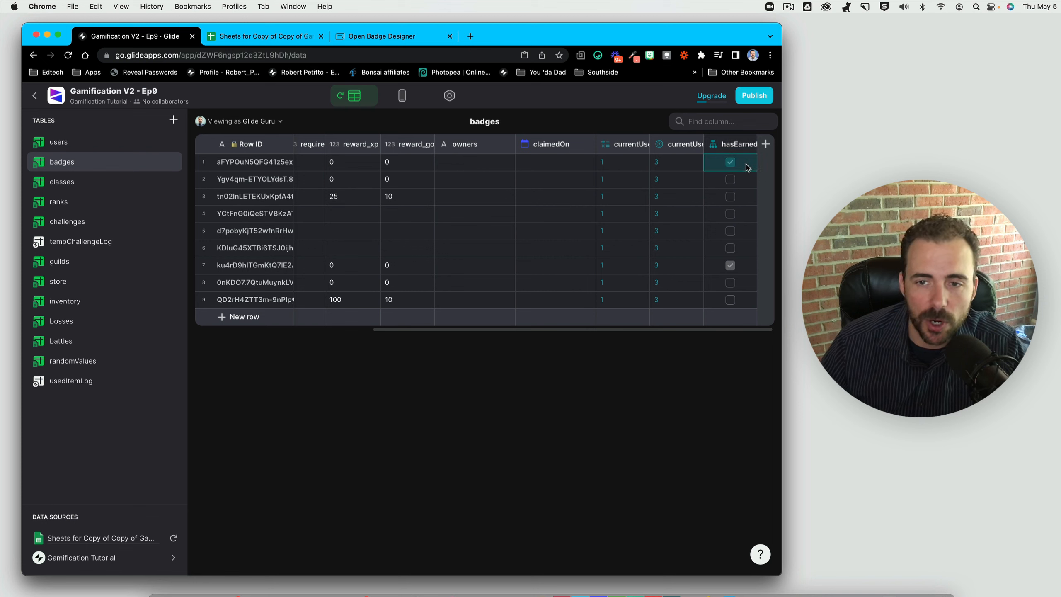
click(742, 267)
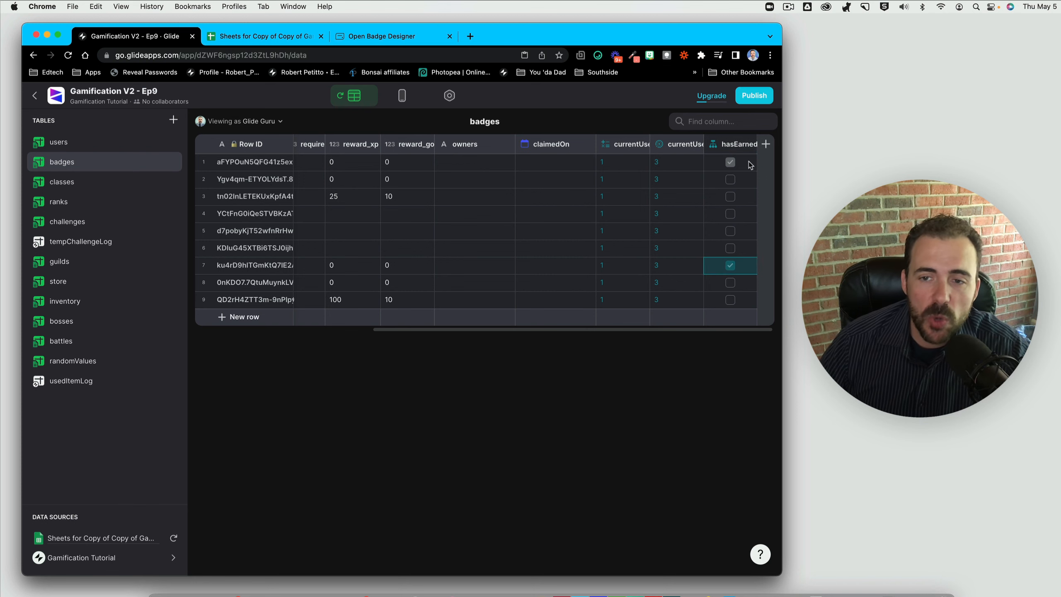
click(750, 166)
click(748, 268)
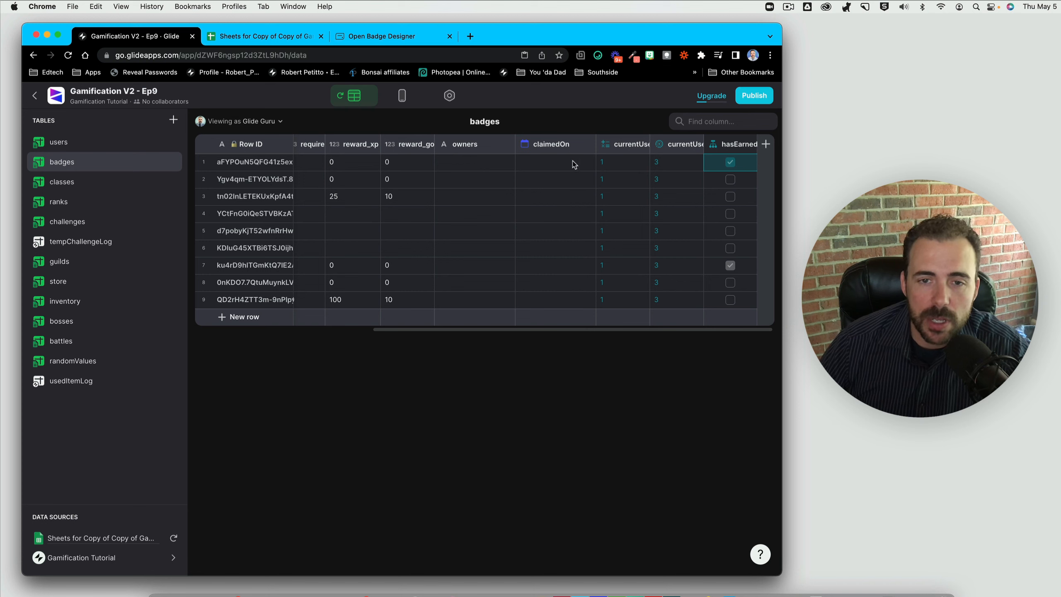
click(560, 266)
click(559, 166)
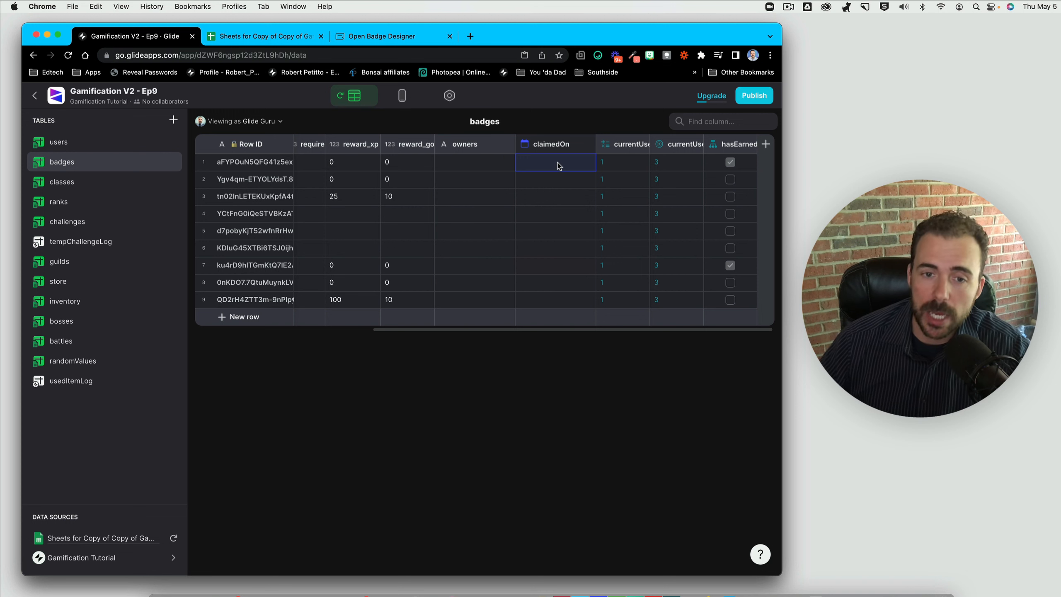
click(549, 267)
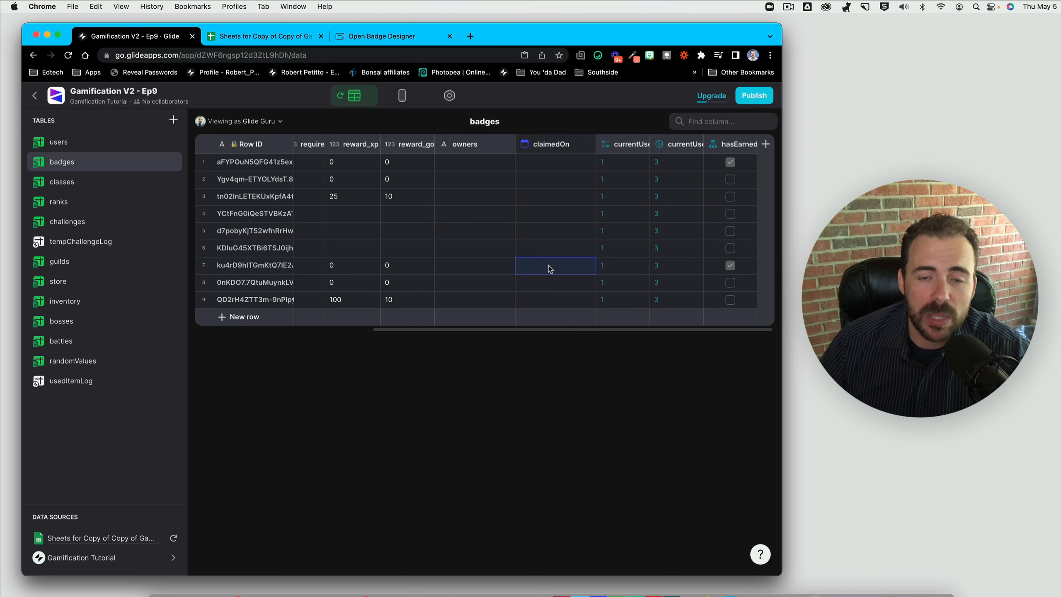
click(556, 166)
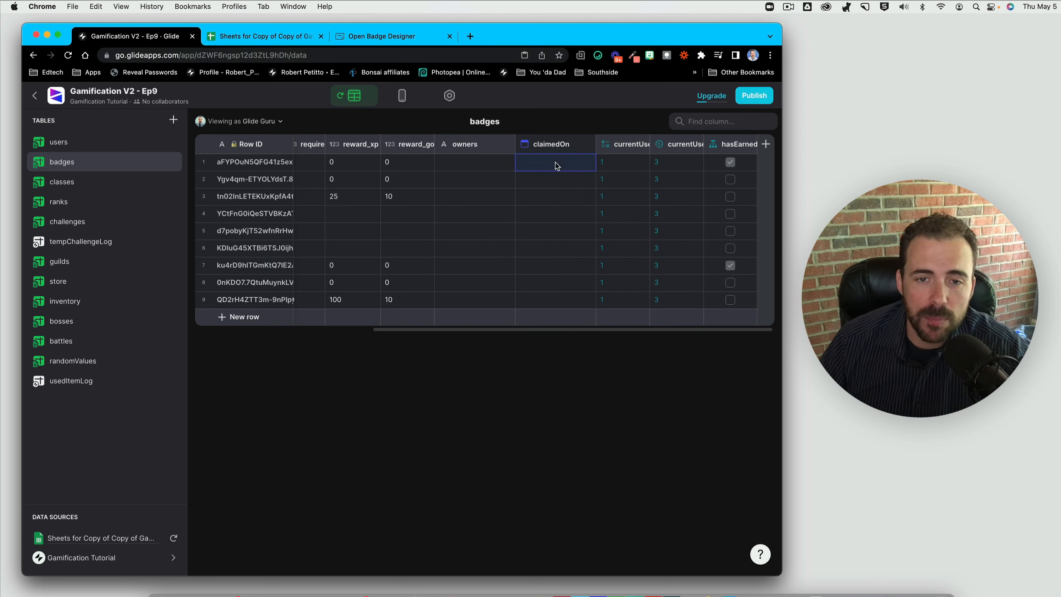
click(565, 268)
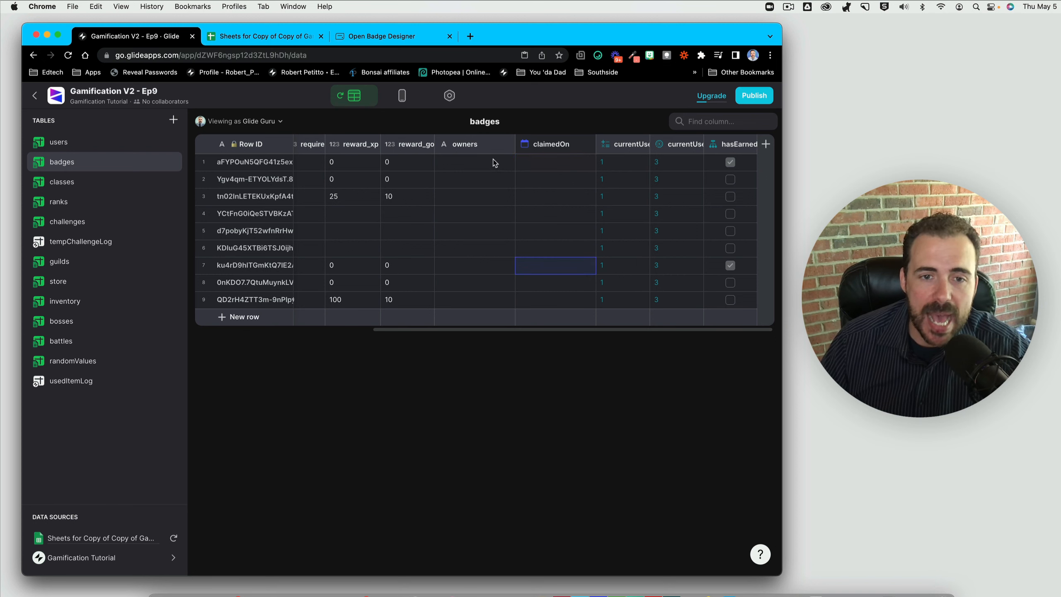
click(474, 162)
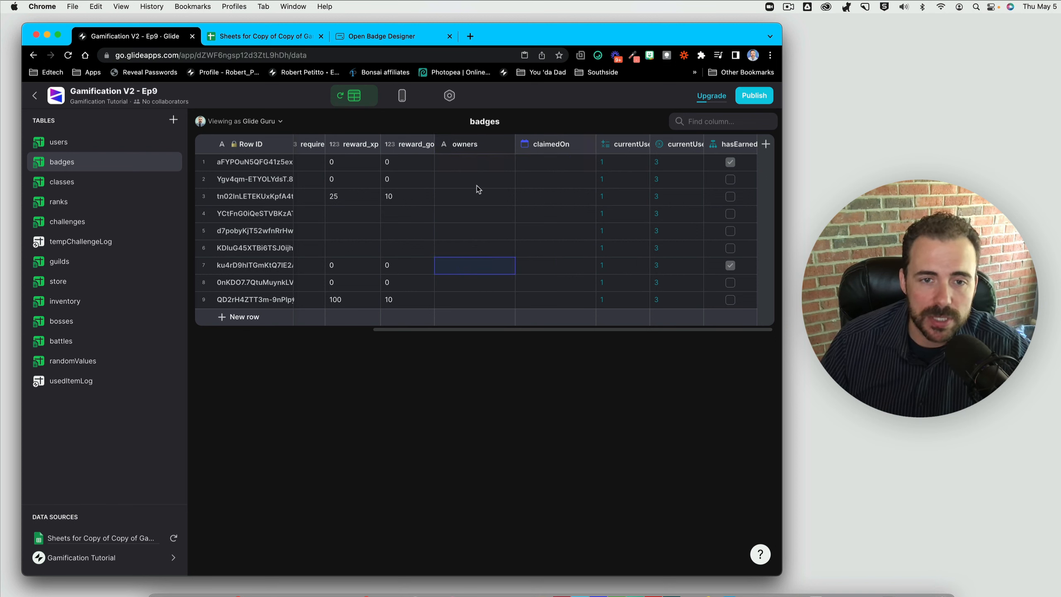
- Enter 1,2 as sample owners for the 1st Challenge badge
double_click(491, 162)
text(1,2)
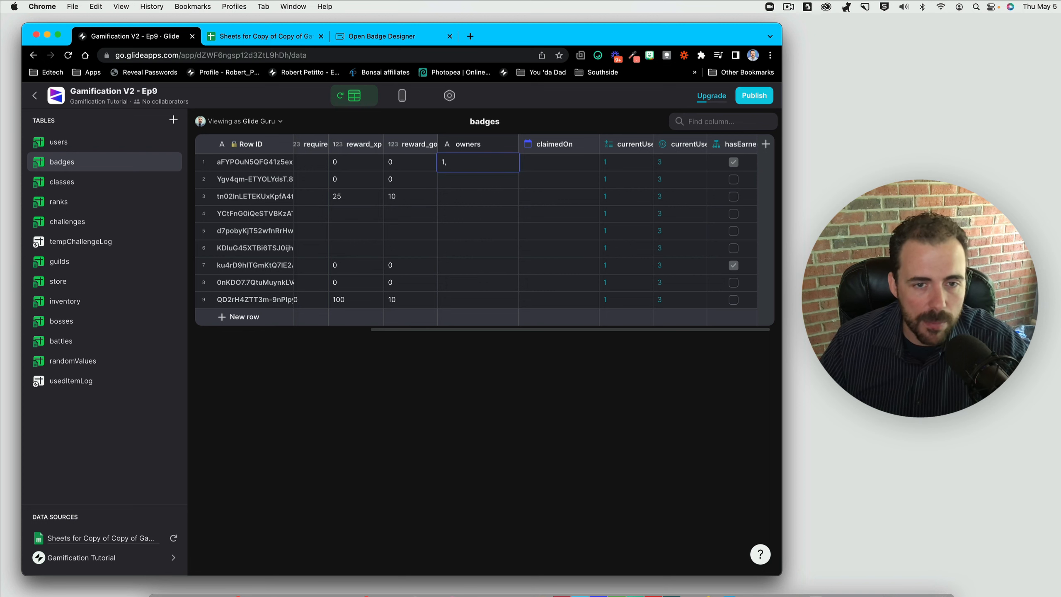
key(Return)
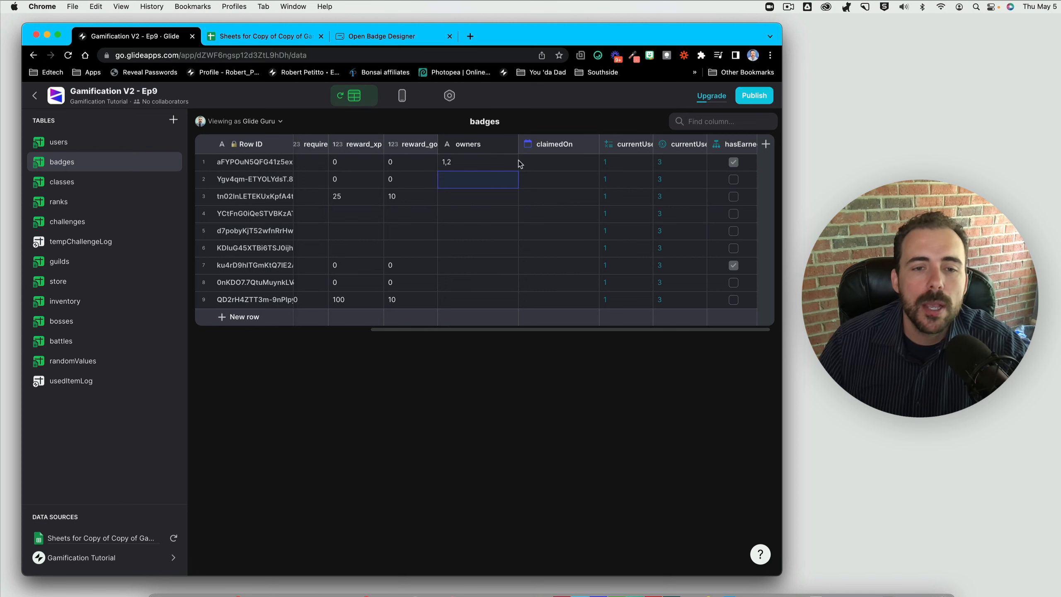
click(450, 166)
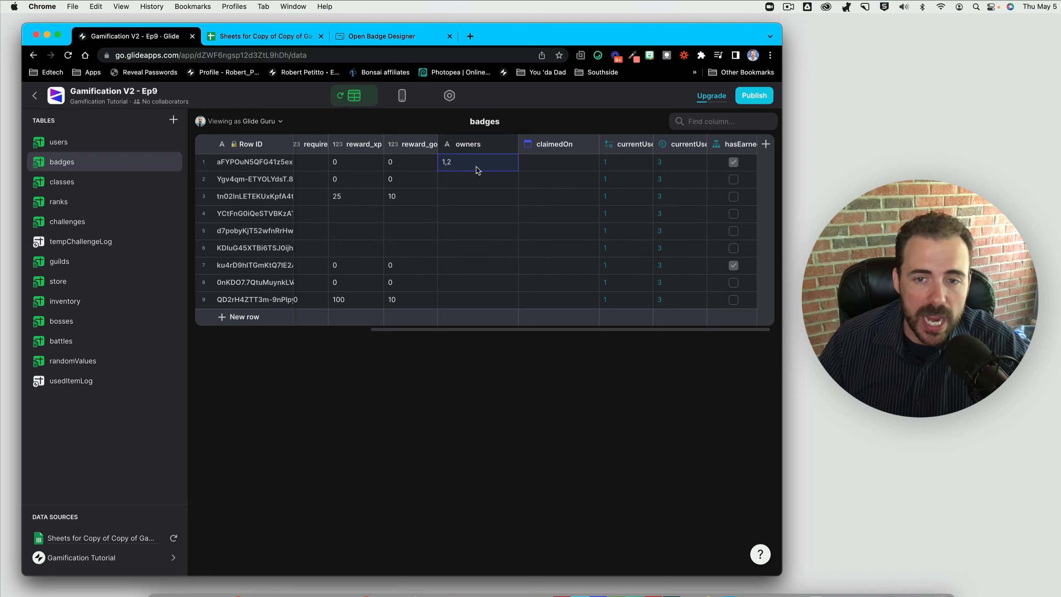
- Add a Split Text column labelled splitOwners to the badges table
scroll(479, 172, right, 1)
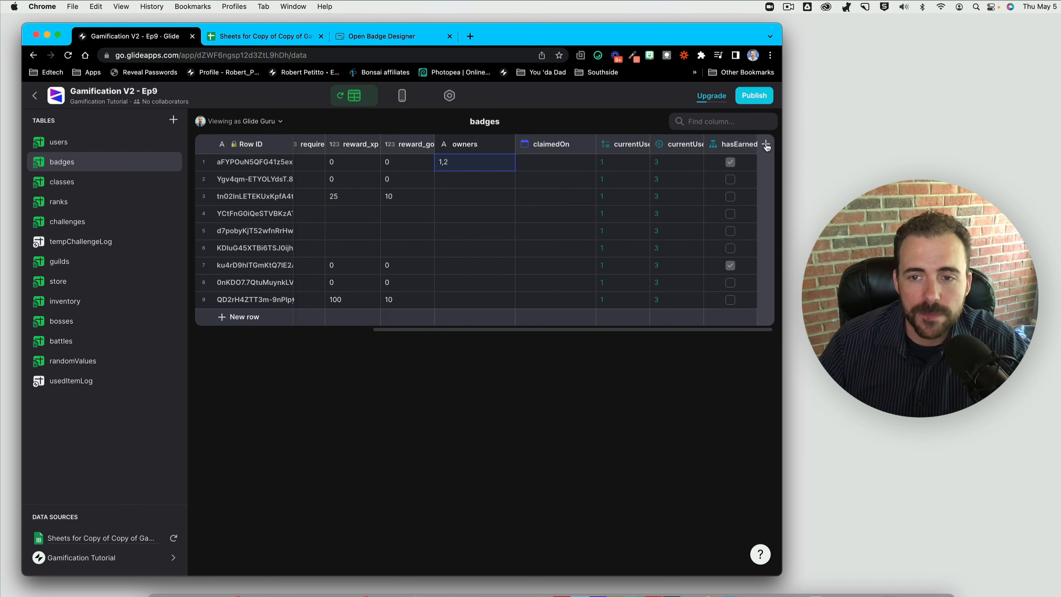
double_click(442, 166)
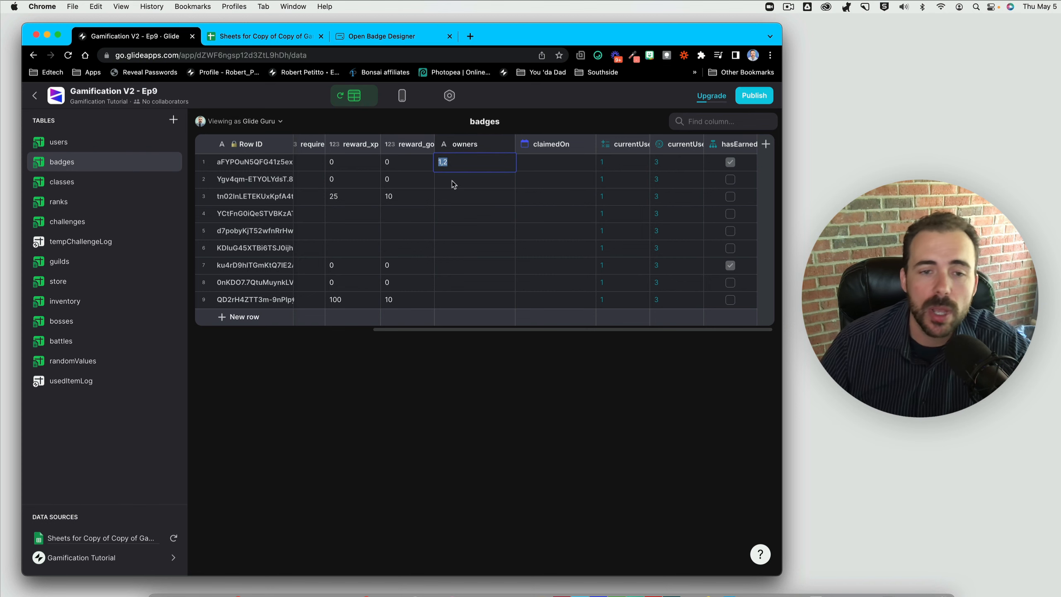
click(765, 144)
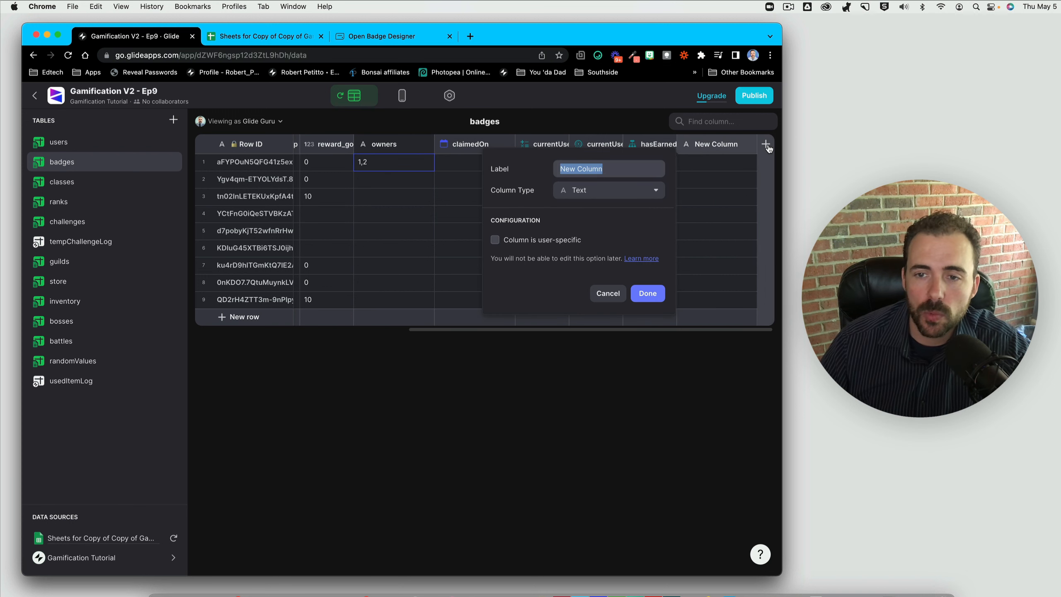
click(621, 188)
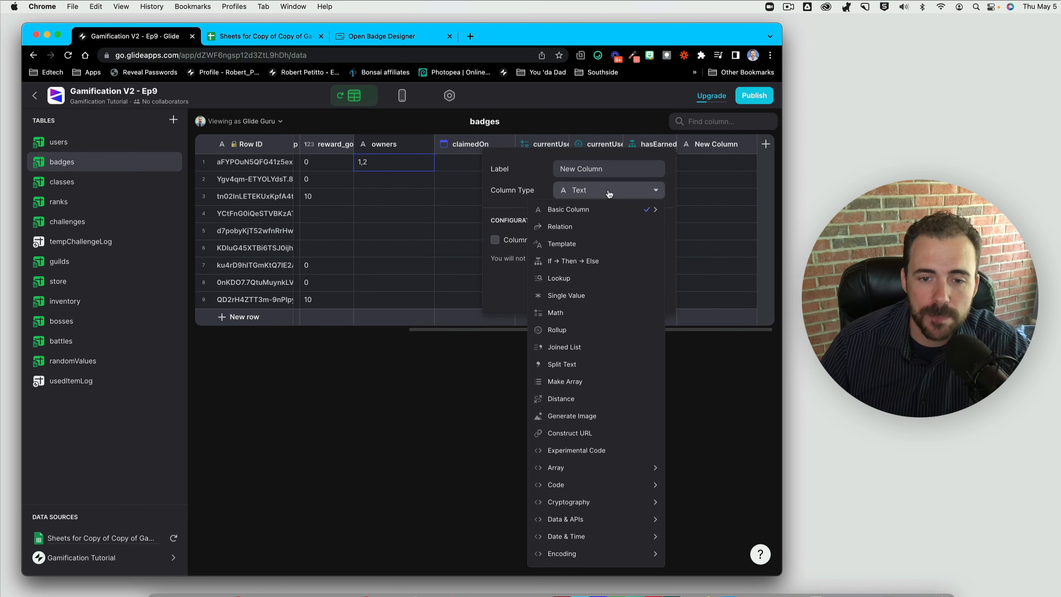
click(575, 363)
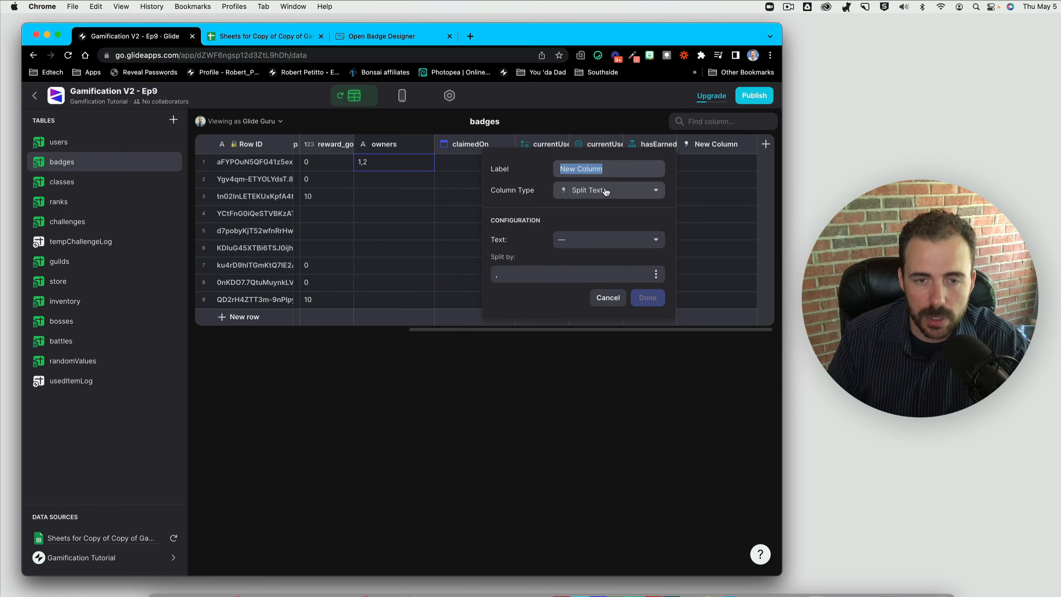
text(splitO)
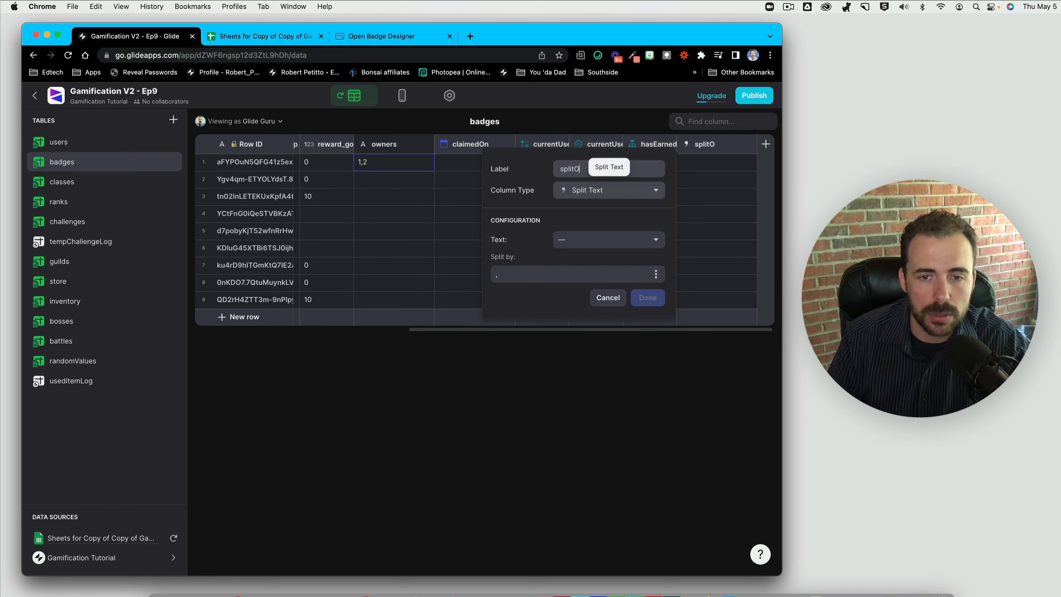
key(super+a)
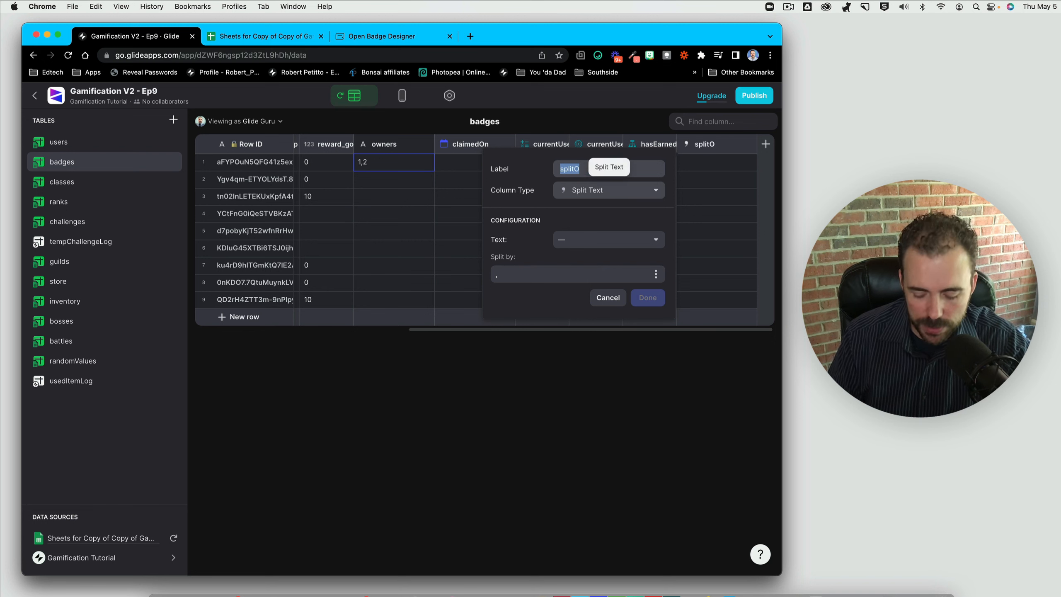
text(splitOwners)
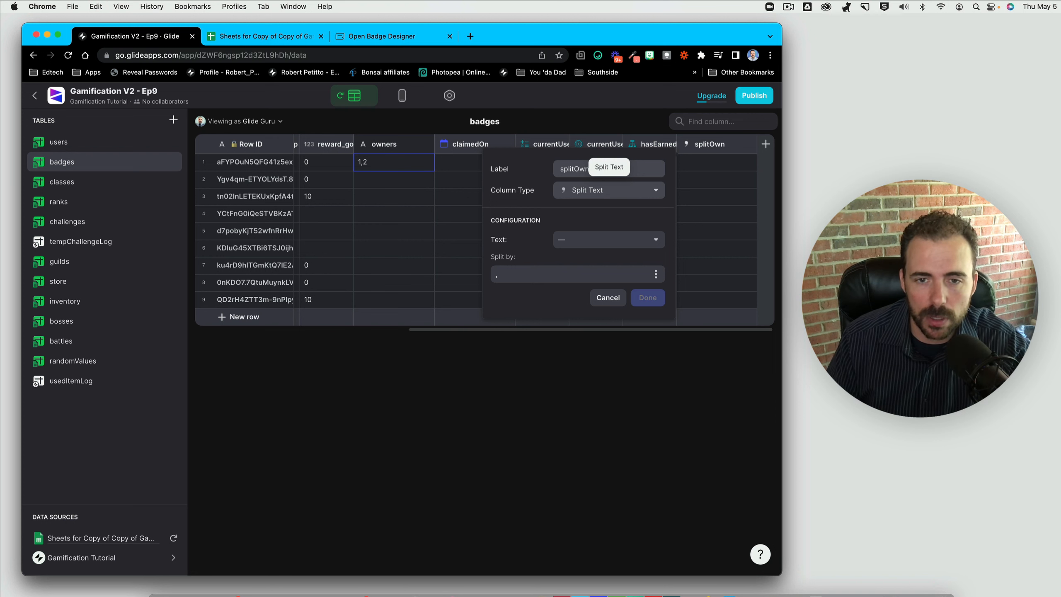
- Split the owners text by comma in splitOwners, save the column, and compare both columns for the 1st Challenge badge
click(580, 237)
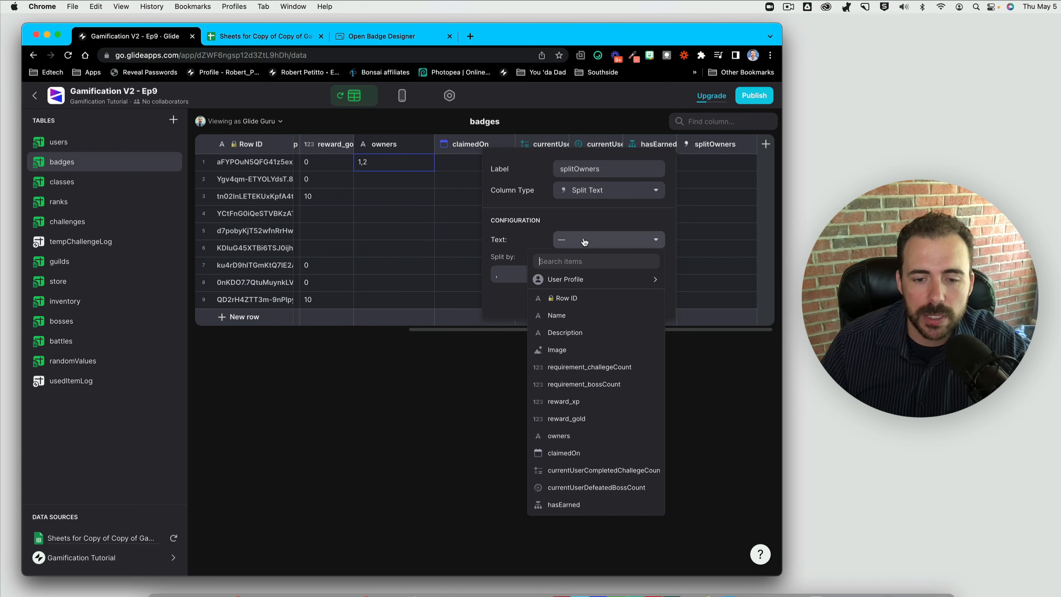
click(556, 437)
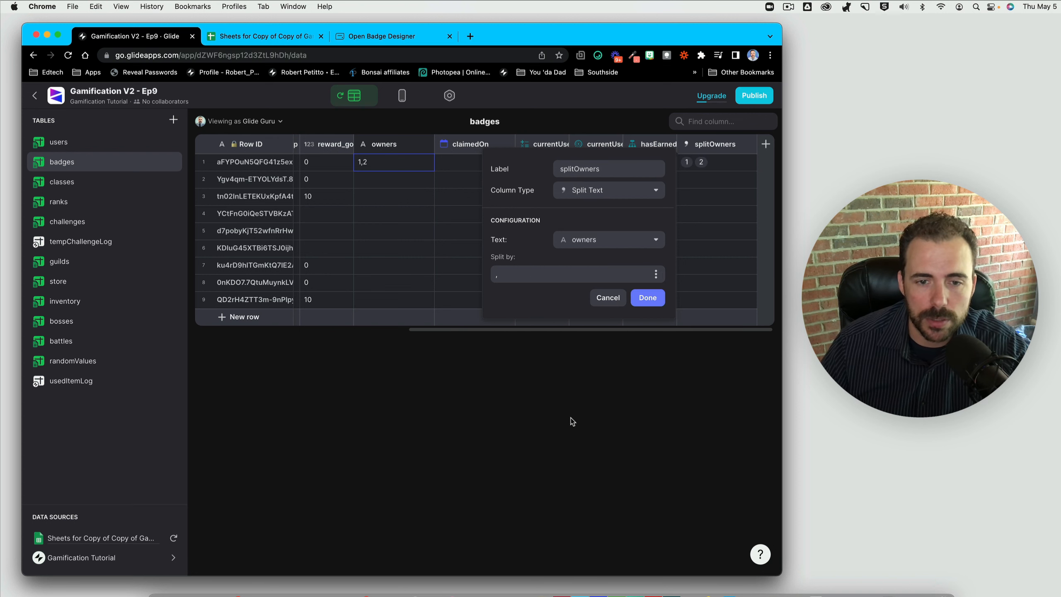
click(646, 302)
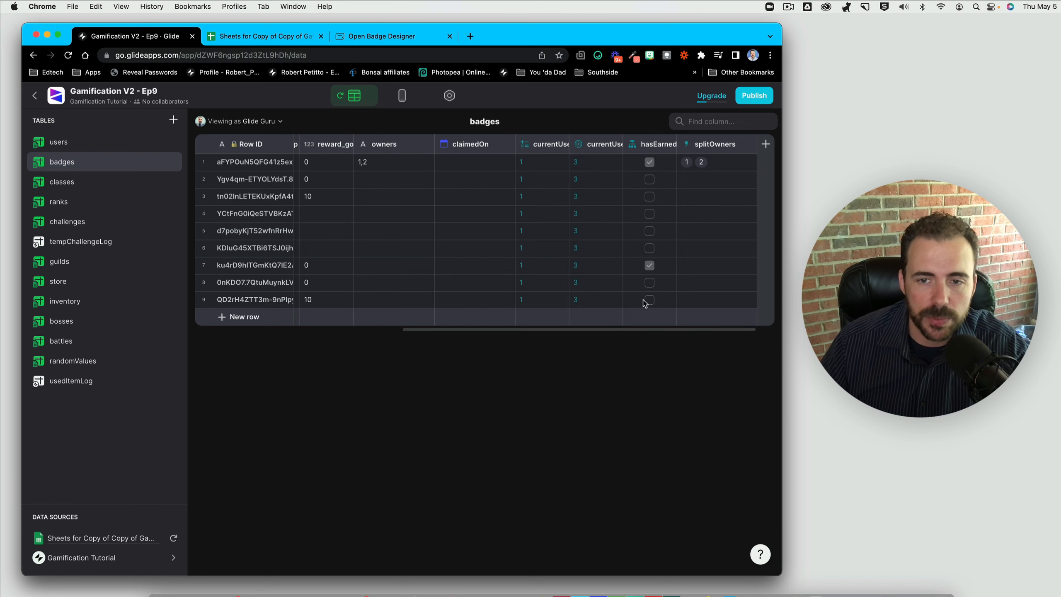
click(366, 167)
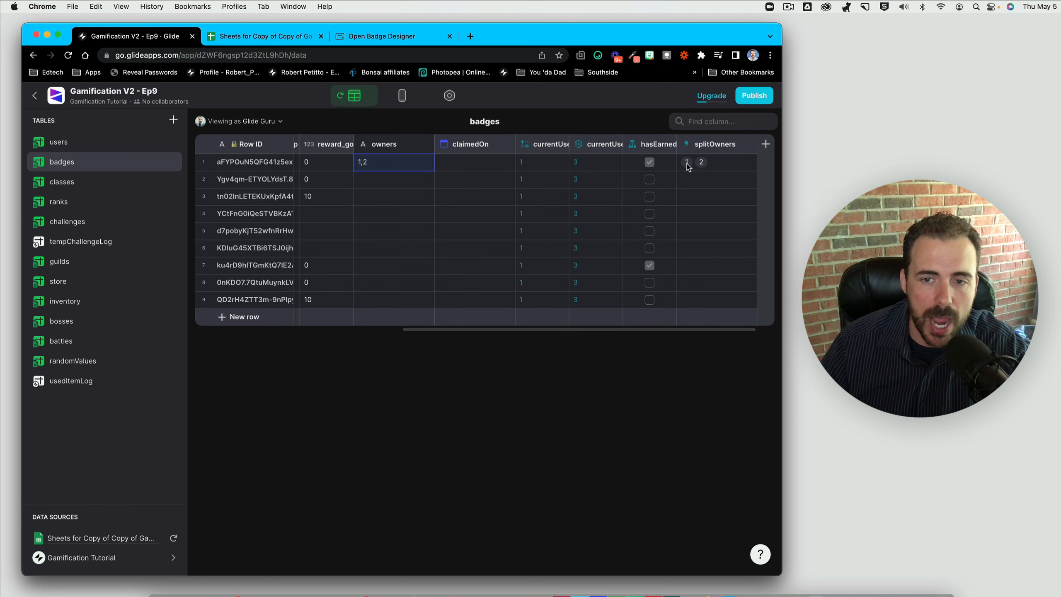
click(704, 166)
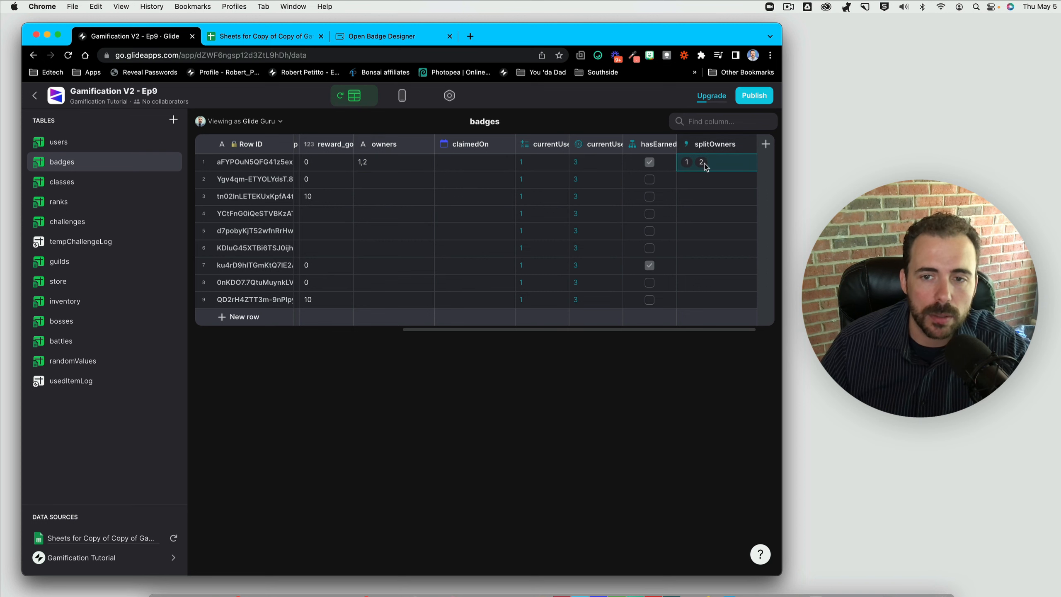
click(718, 180)
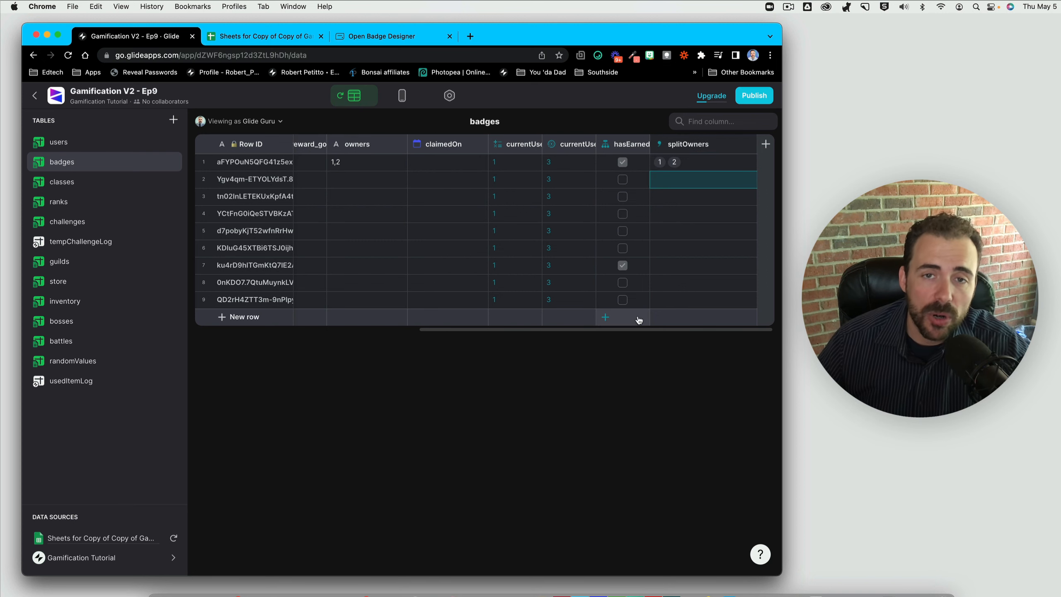
click(695, 164)
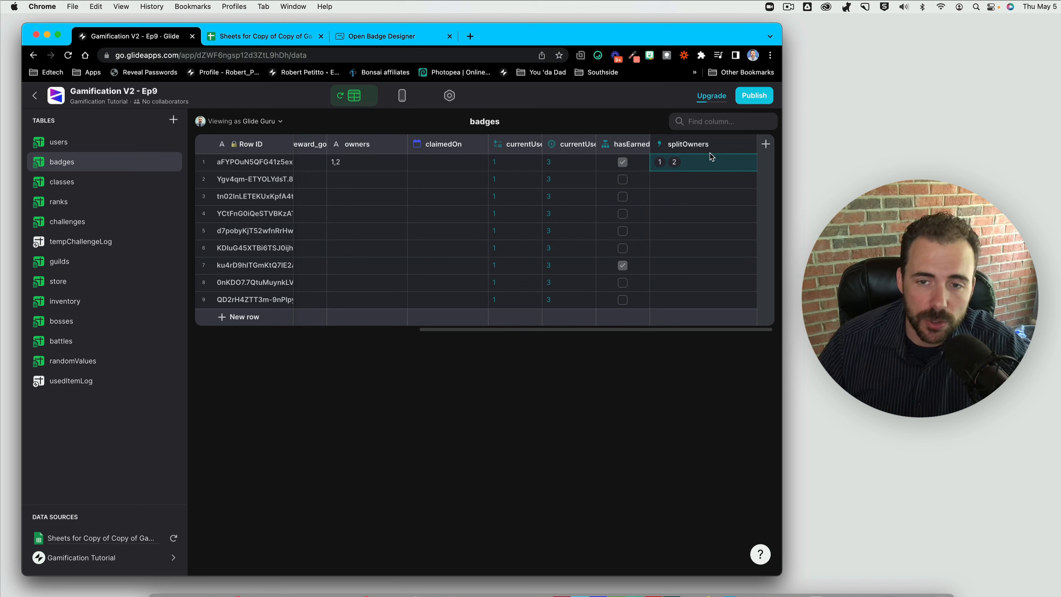
- Add a Make Array column labelled splitOwners+currentUserEmail to the badges table
click(765, 144)
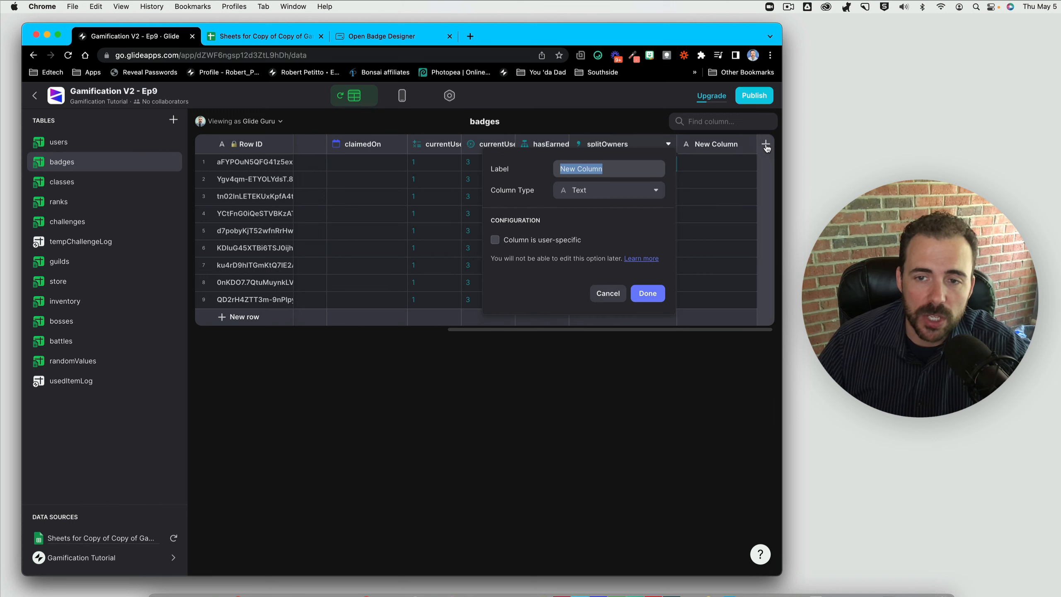
click(608, 190)
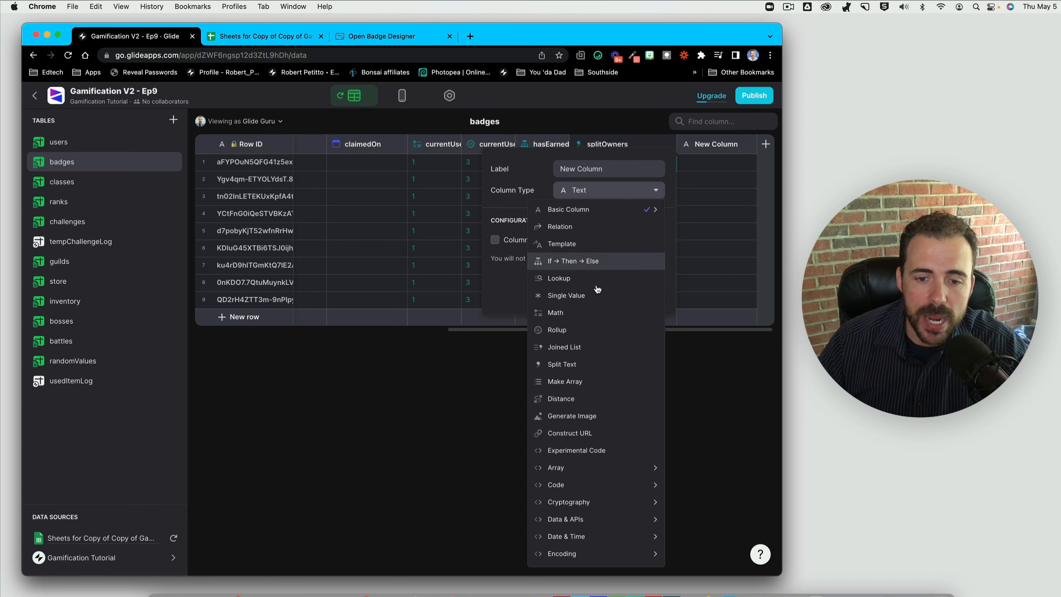
click(571, 383)
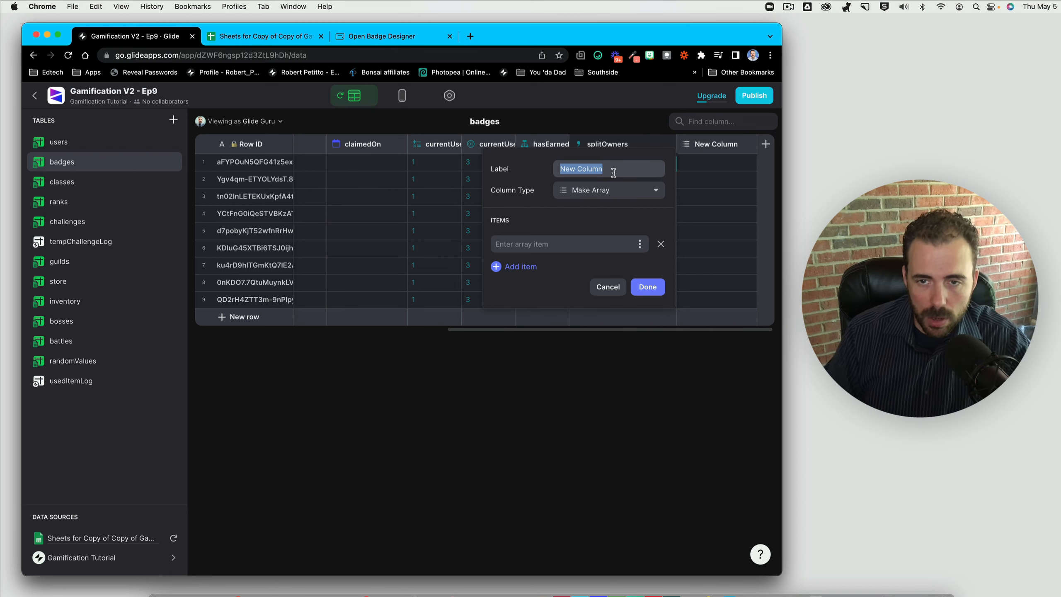
text(split)
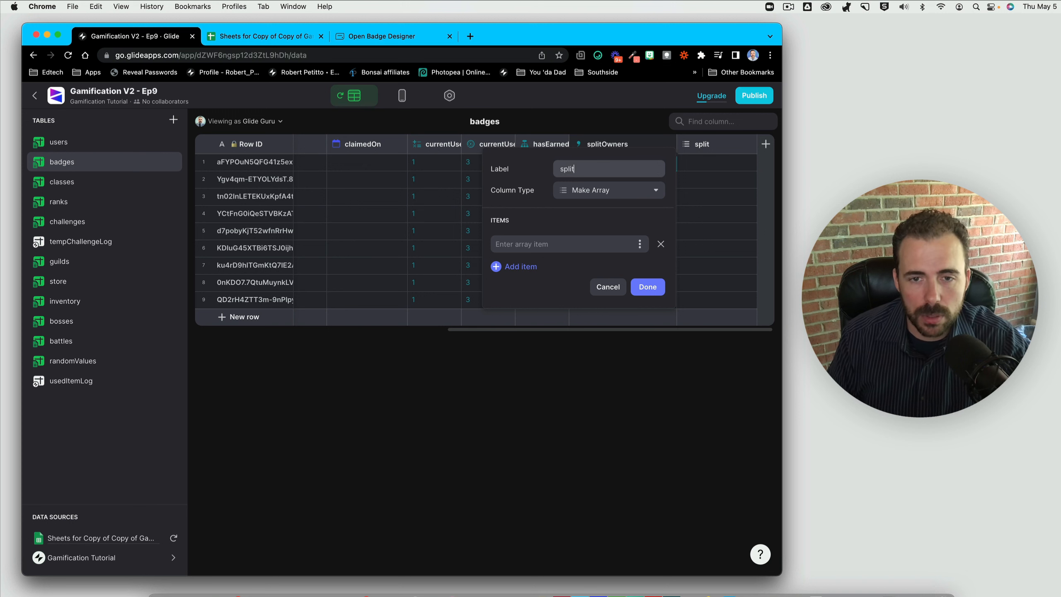
text(Owners)
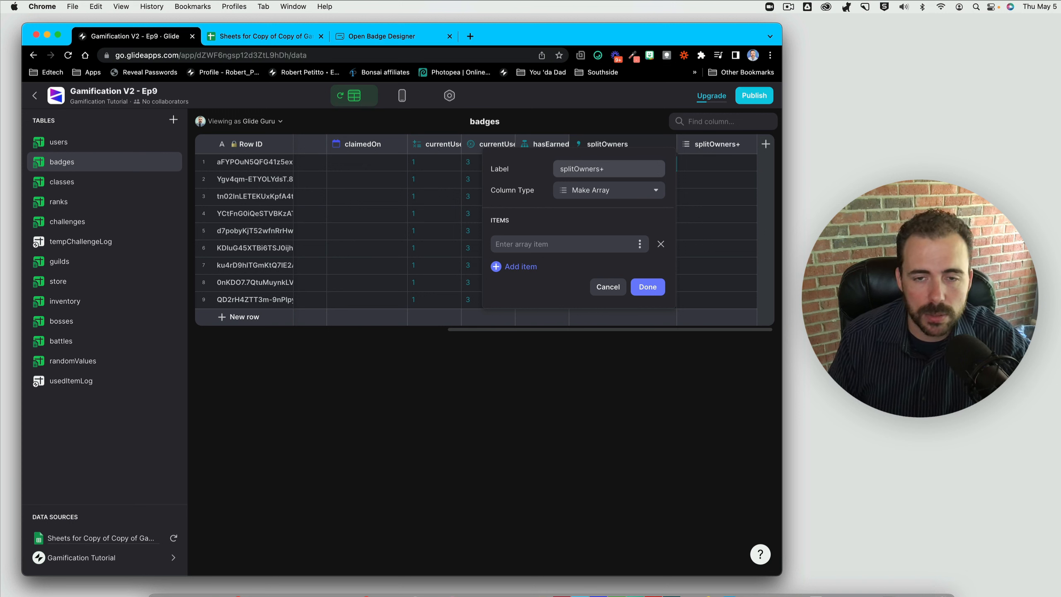
text(+currentUser)
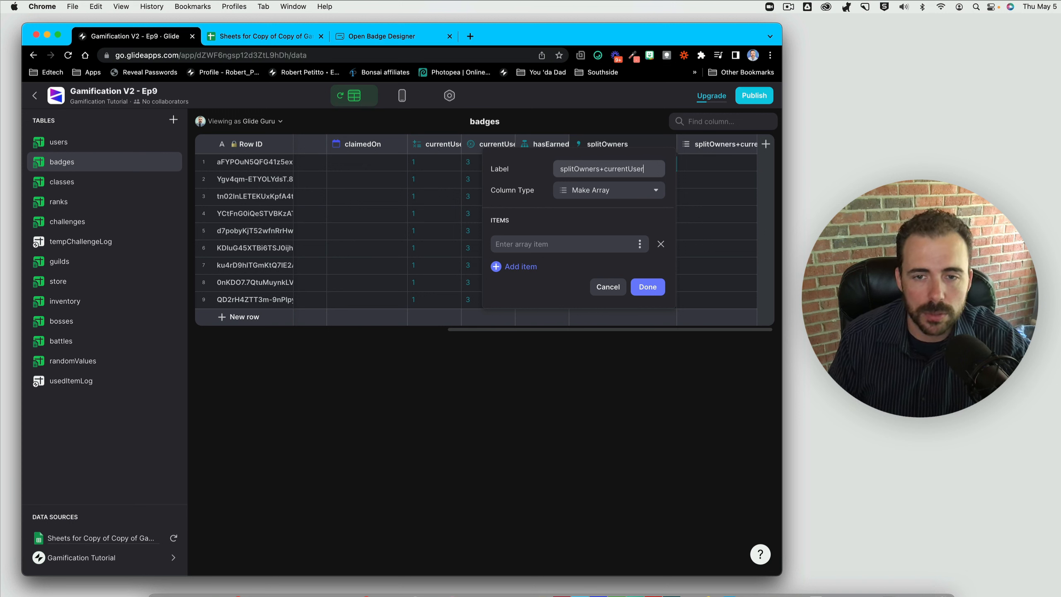
text(Email)
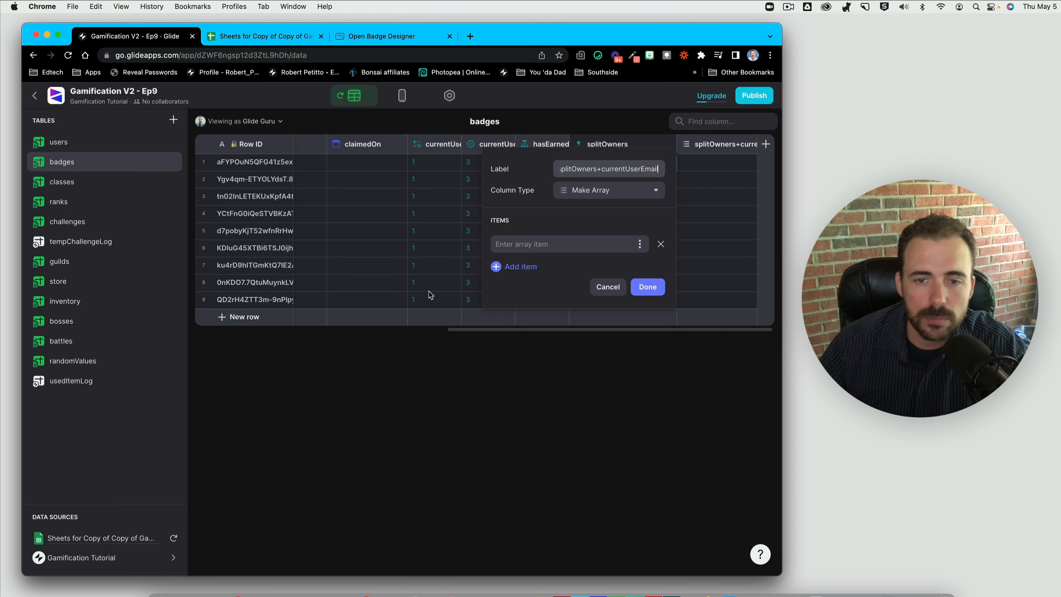
- Build the array from splitOwners and the User Profile's Email as its two items, and save the column
click(519, 268)
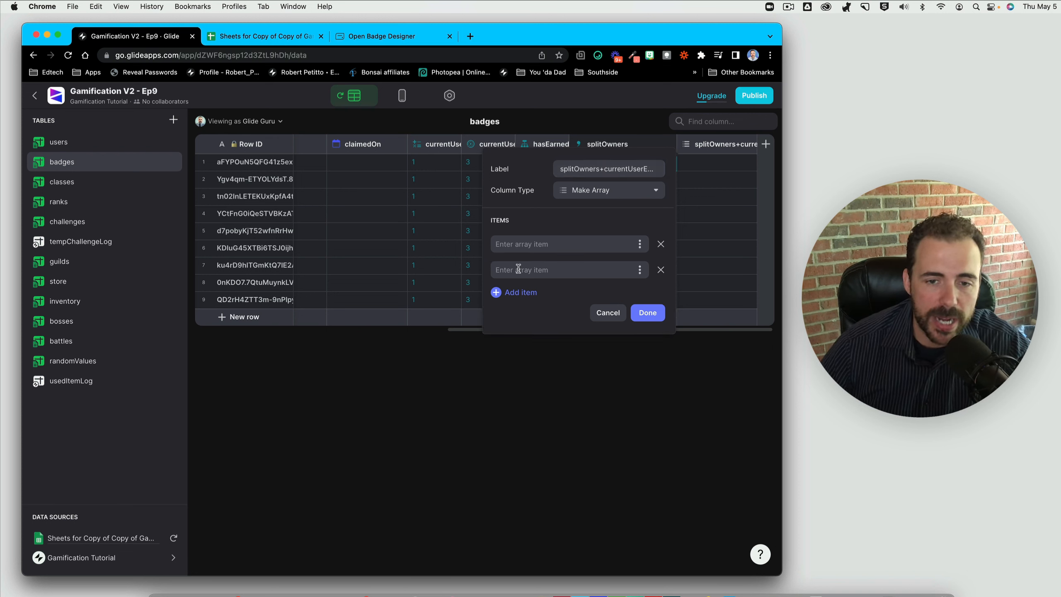
click(640, 244)
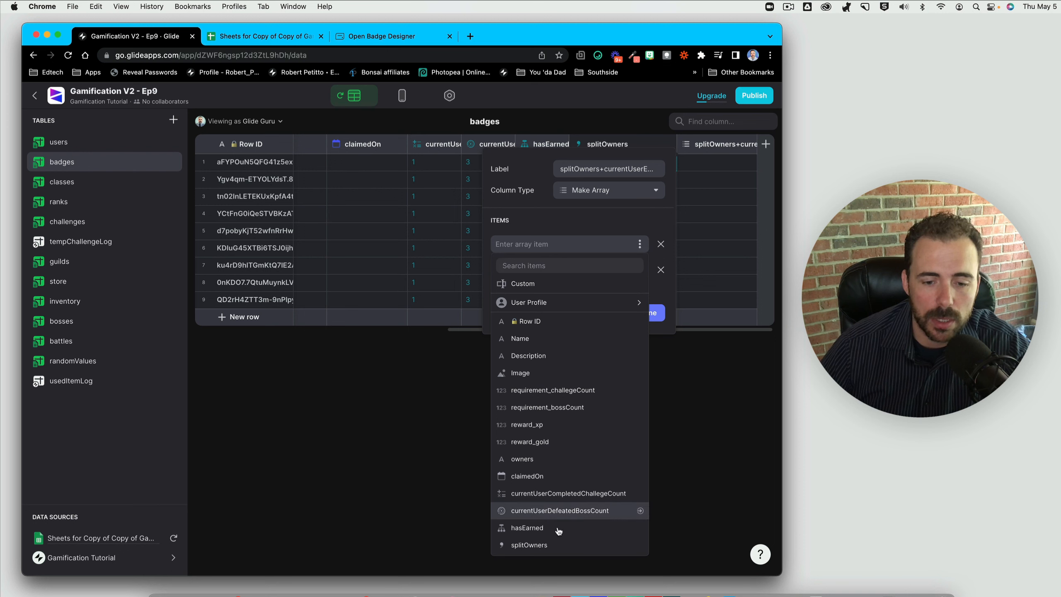
click(529, 545)
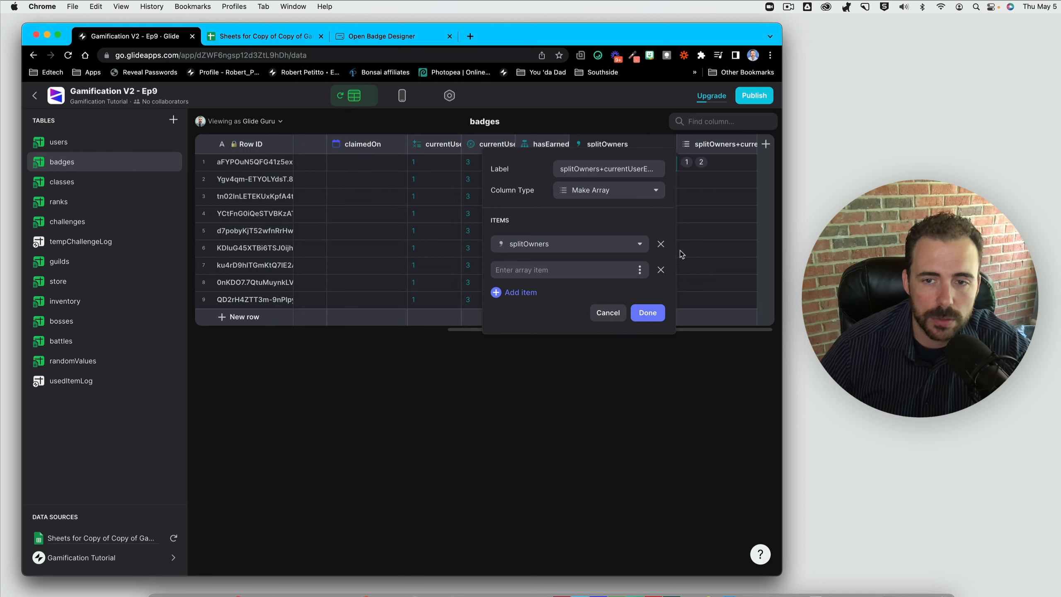
click(640, 270)
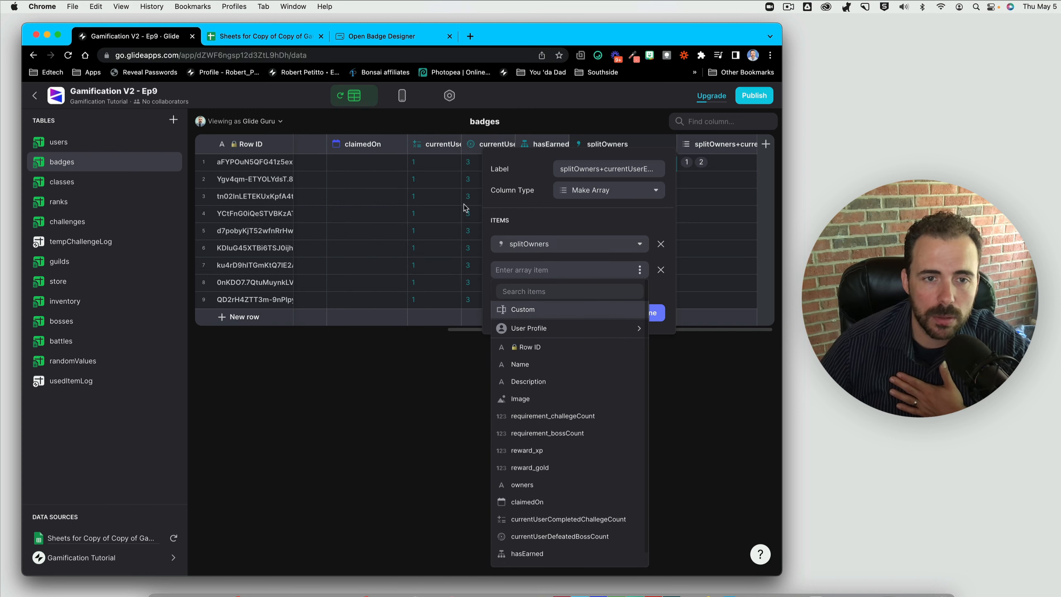
mouse_move(562, 329)
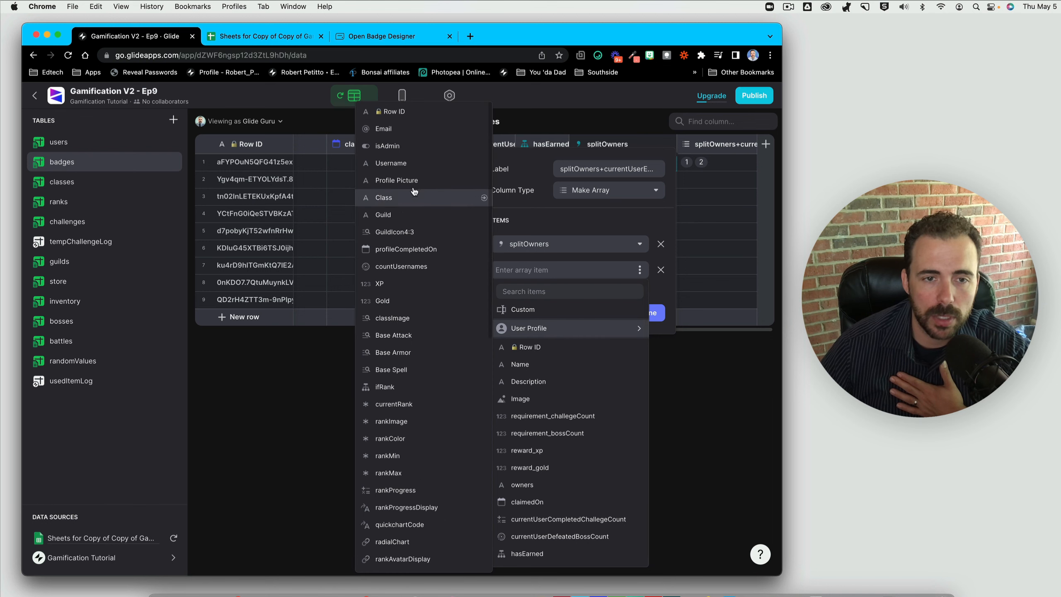
click(407, 136)
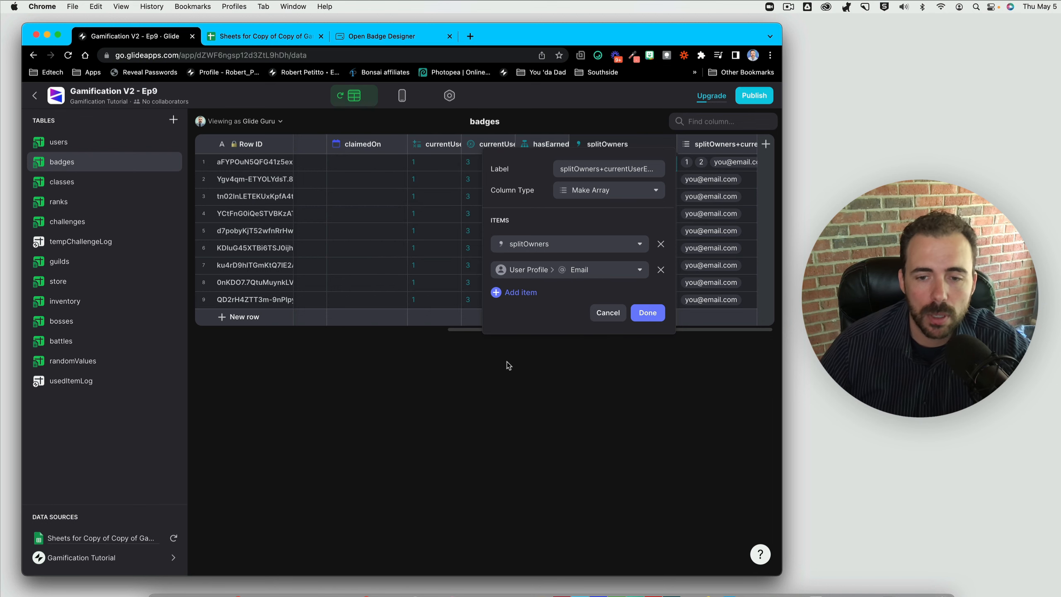
click(647, 312)
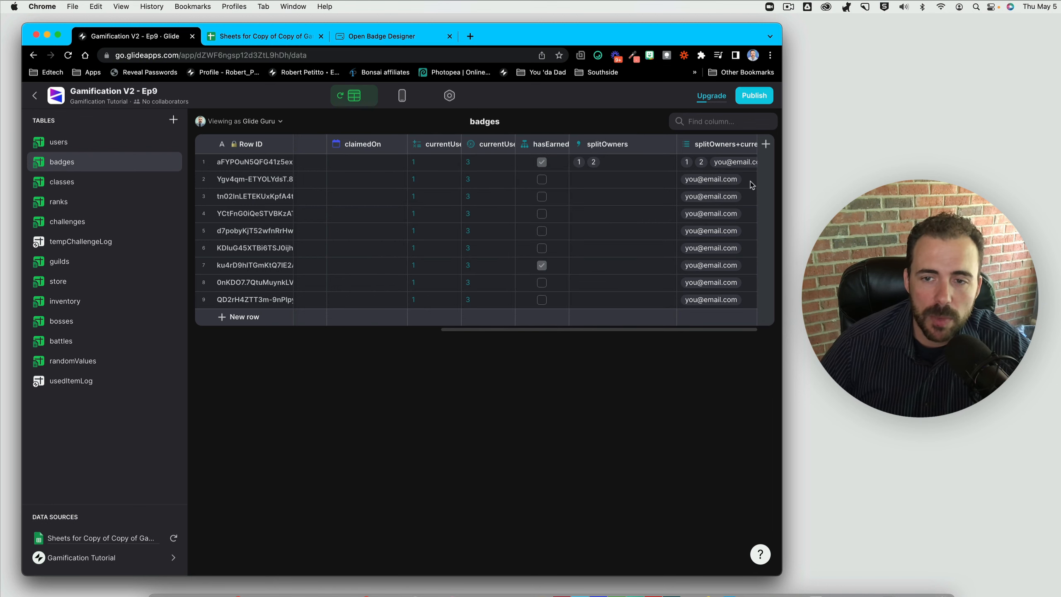
- Examine the splitOwners+currentUserEmail values for all badges and compare them with the owners column
drag(751, 184, 736, 300)
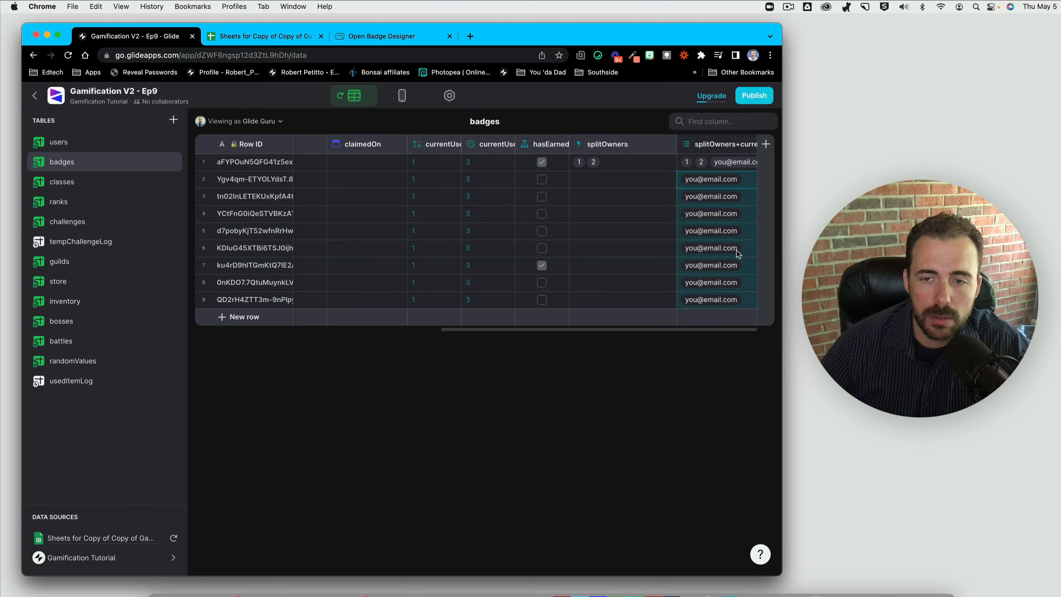
click(733, 163)
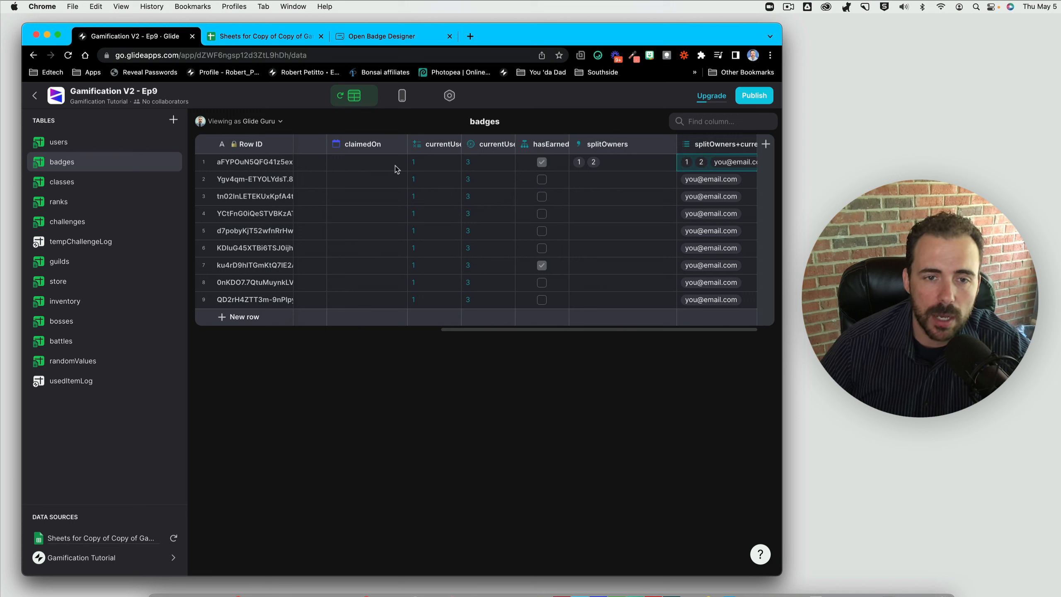
click(370, 169)
scroll(378, 238, left, 3)
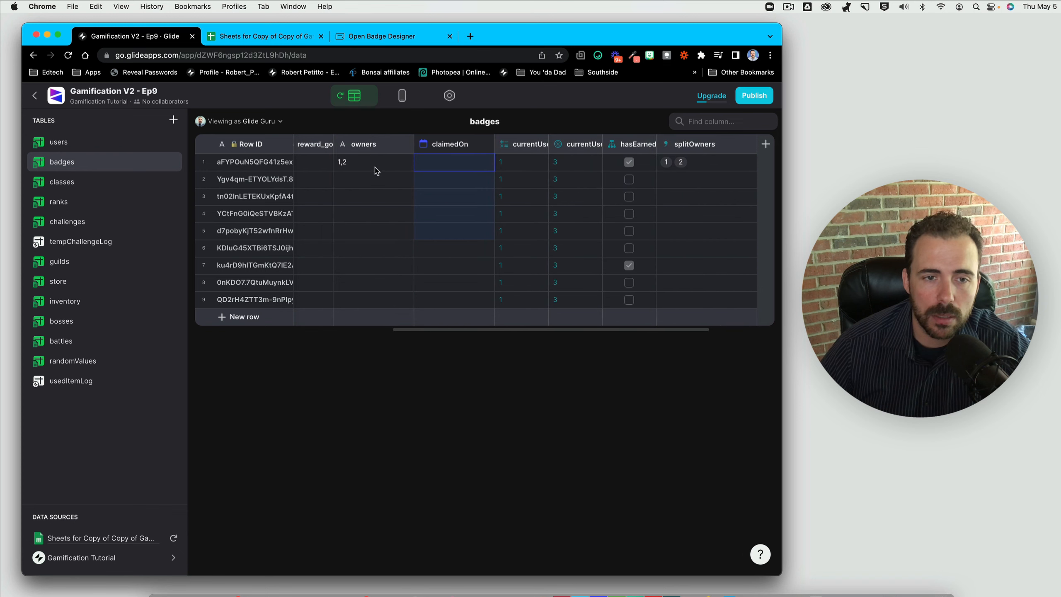
drag(374, 164, 381, 260)
scroll(422, 278, right, 3)
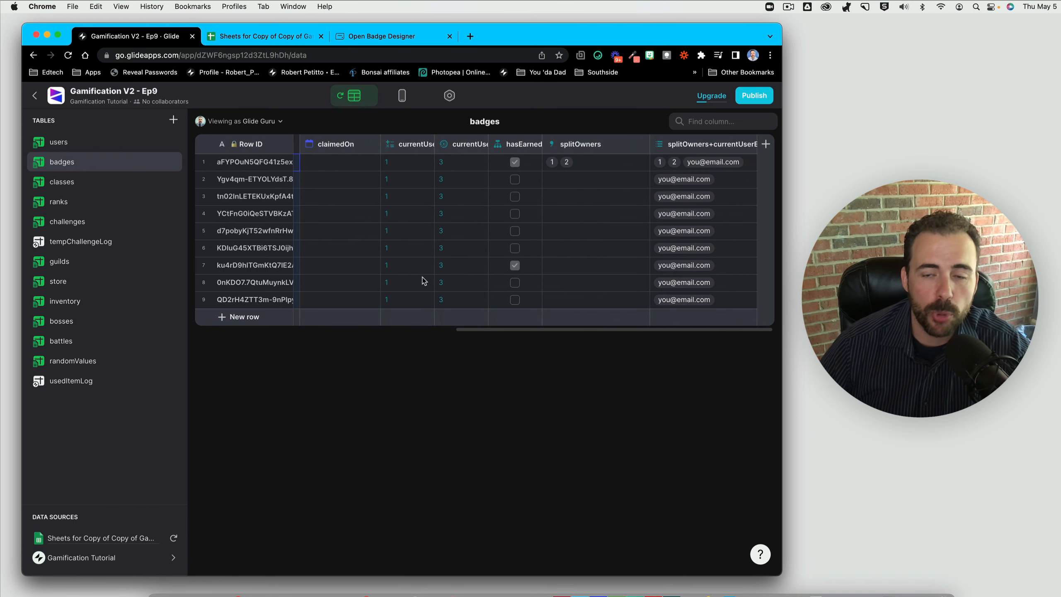
drag(698, 312, 721, 169)
scroll(719, 173, left, 3)
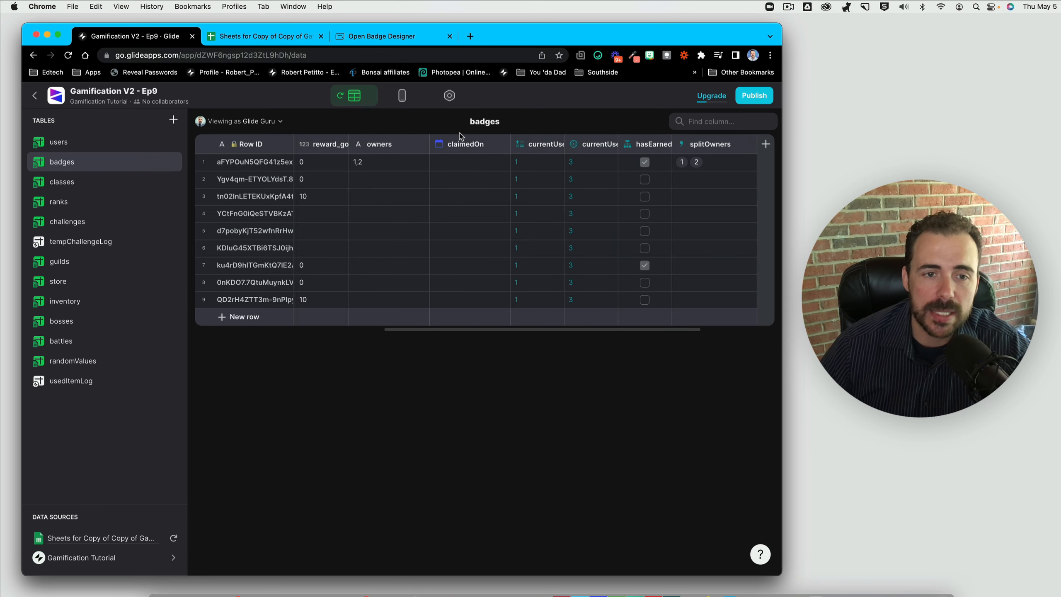
click(379, 161)
scroll(720, 233, right, 3)
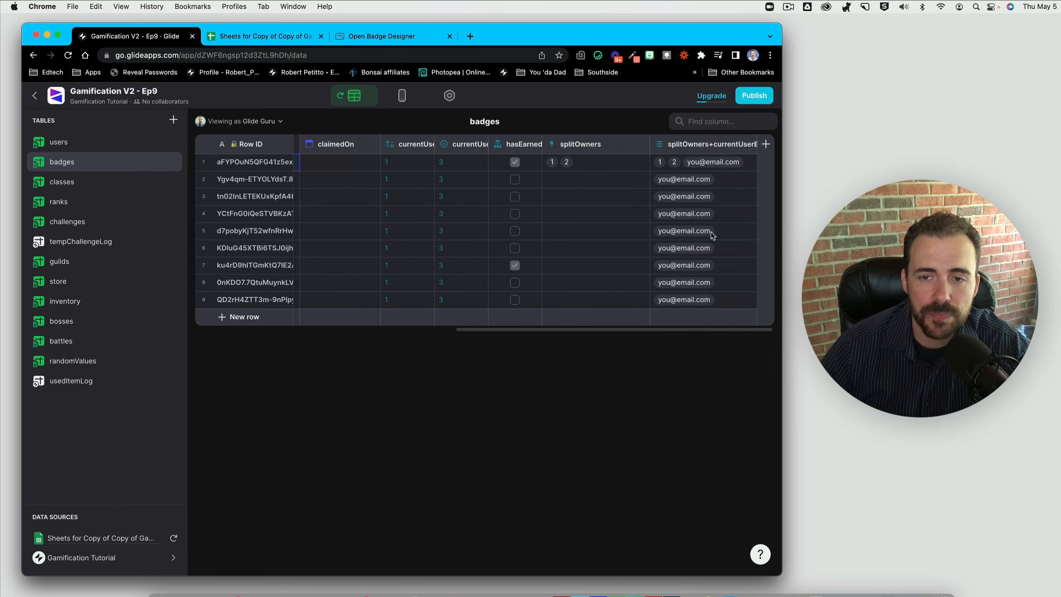
- Compare the first badge's owners value with its splitOwners+currentUserEmail array
click(676, 164)
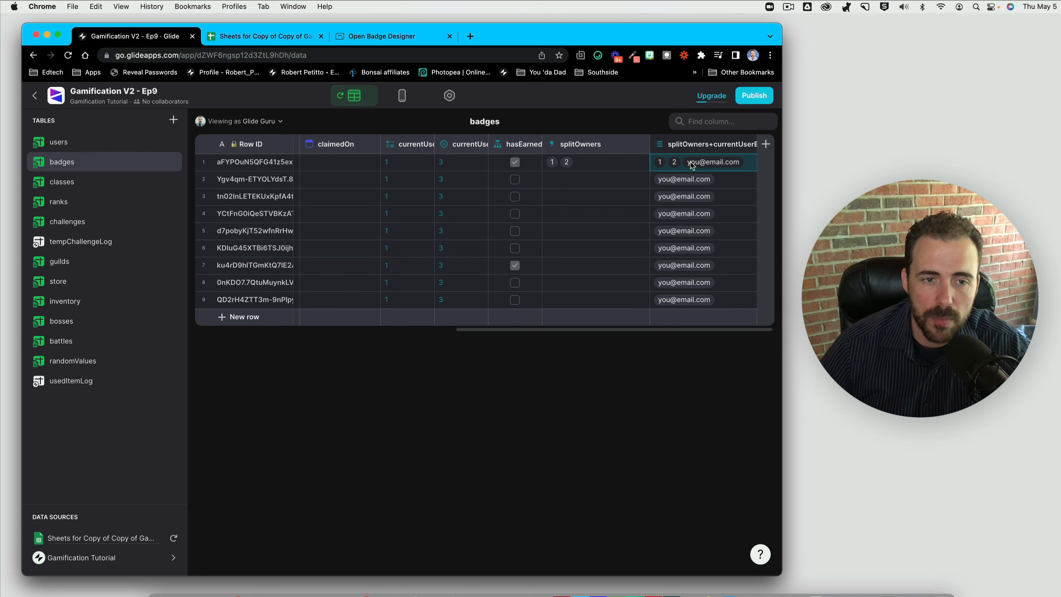
scroll(484, 230, left, 3)
click(419, 164)
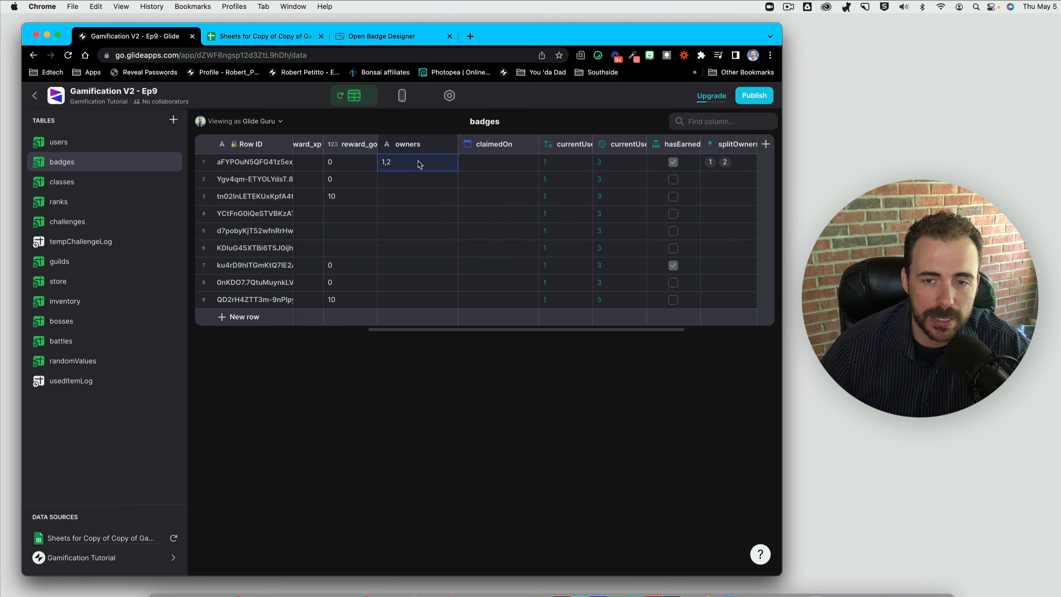
scroll(420, 164, right, 3)
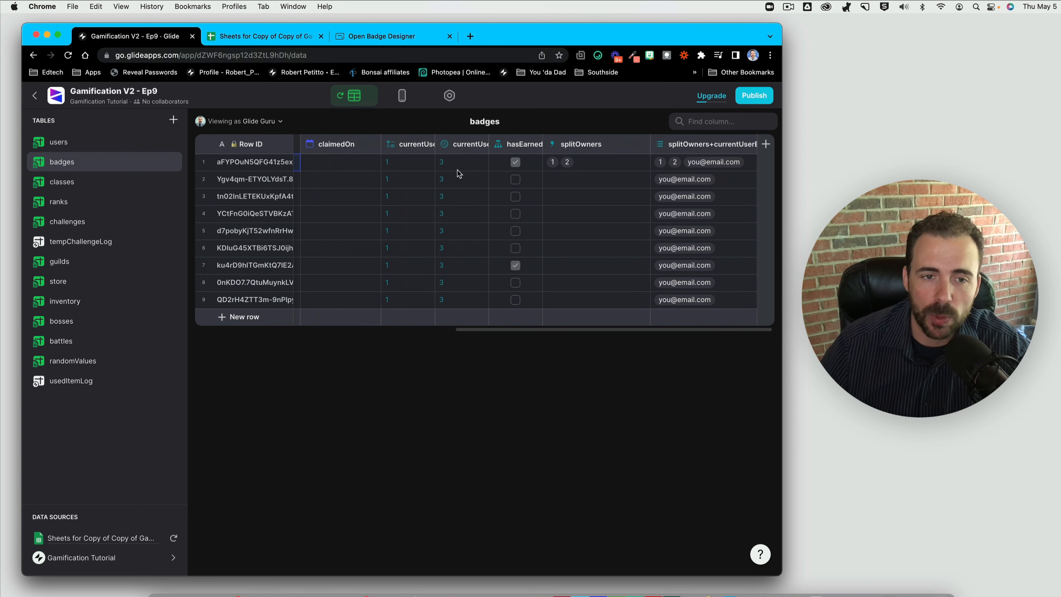
scroll(329, 175, left, 3)
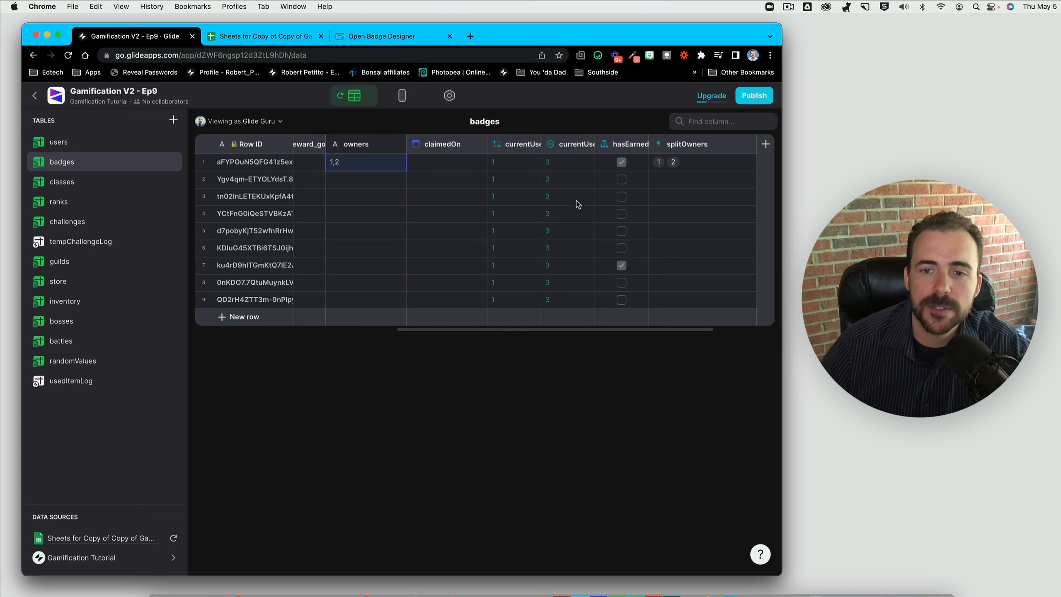
scroll(572, 202, right, 3)
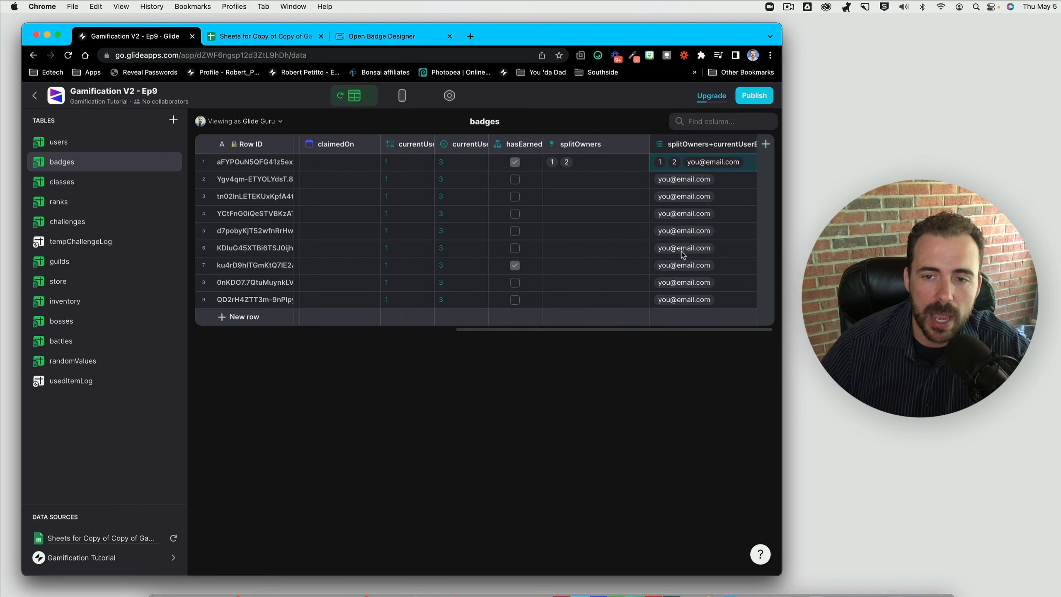
scroll(674, 251, left, 3)
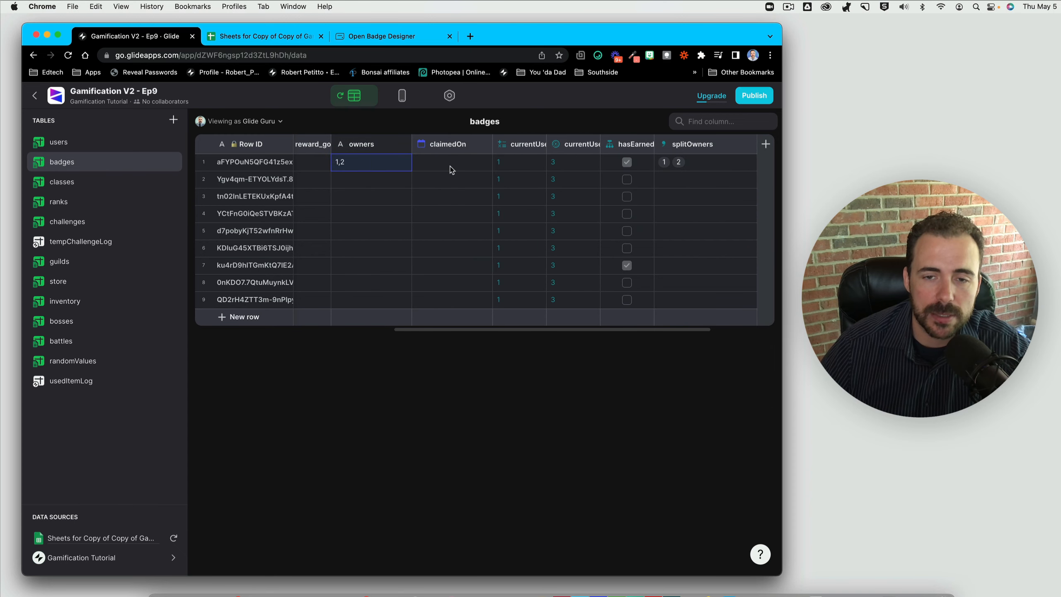
scroll(455, 169, right, 3)
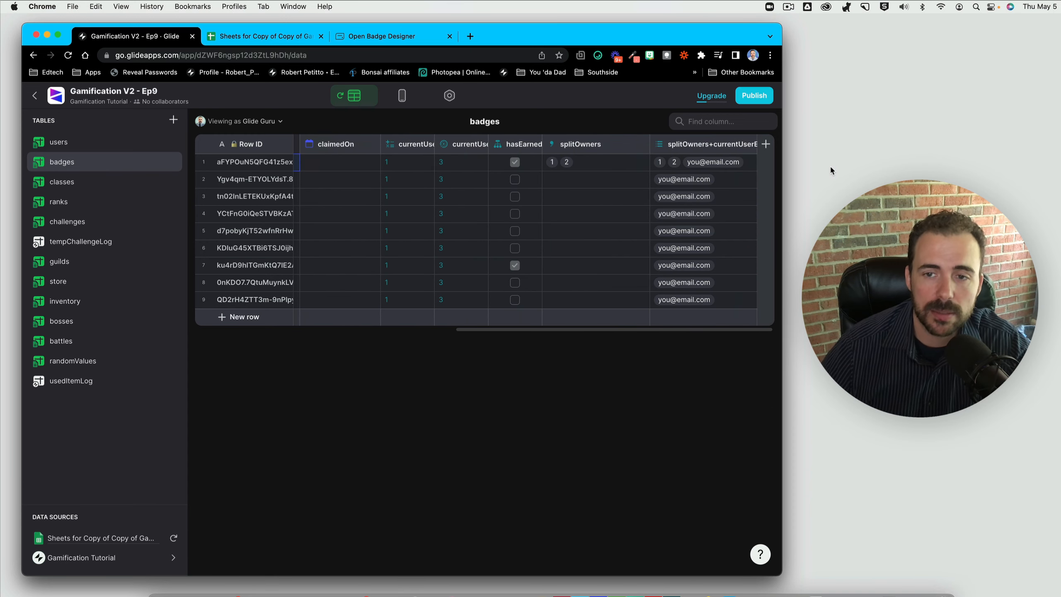
- Add a Joined List column labelled splitOwners+currentUserEmail_joined to the badges table
click(765, 143)
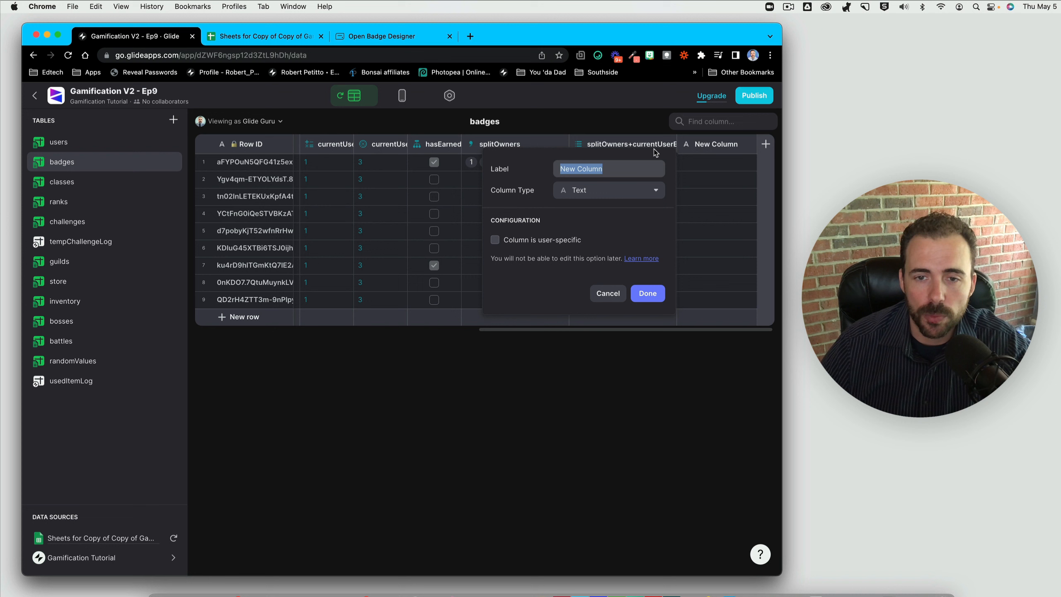
click(608, 190)
click(577, 348)
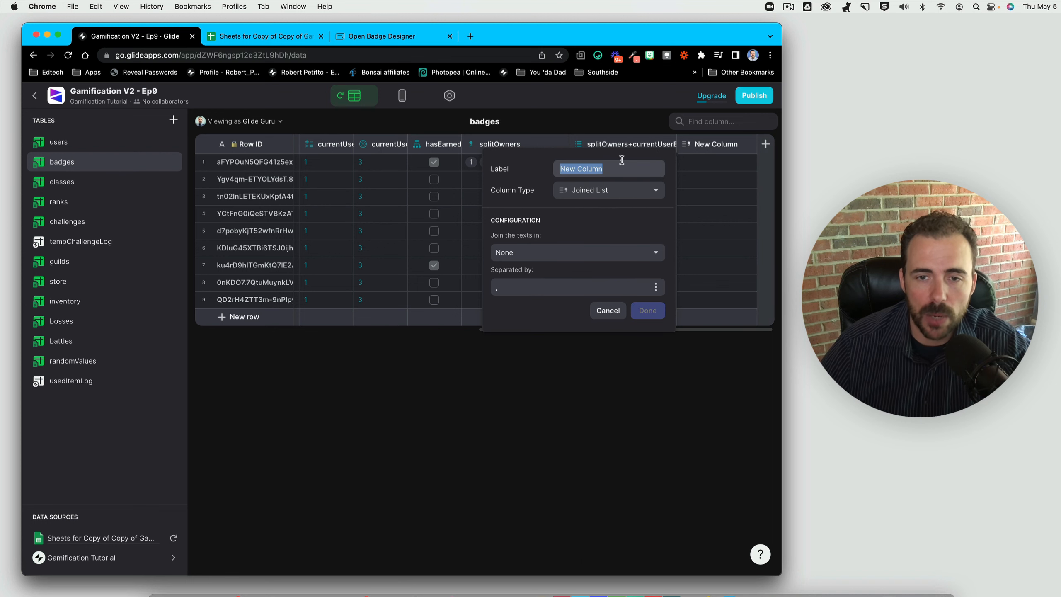
text(splitOwners+currentUserE)
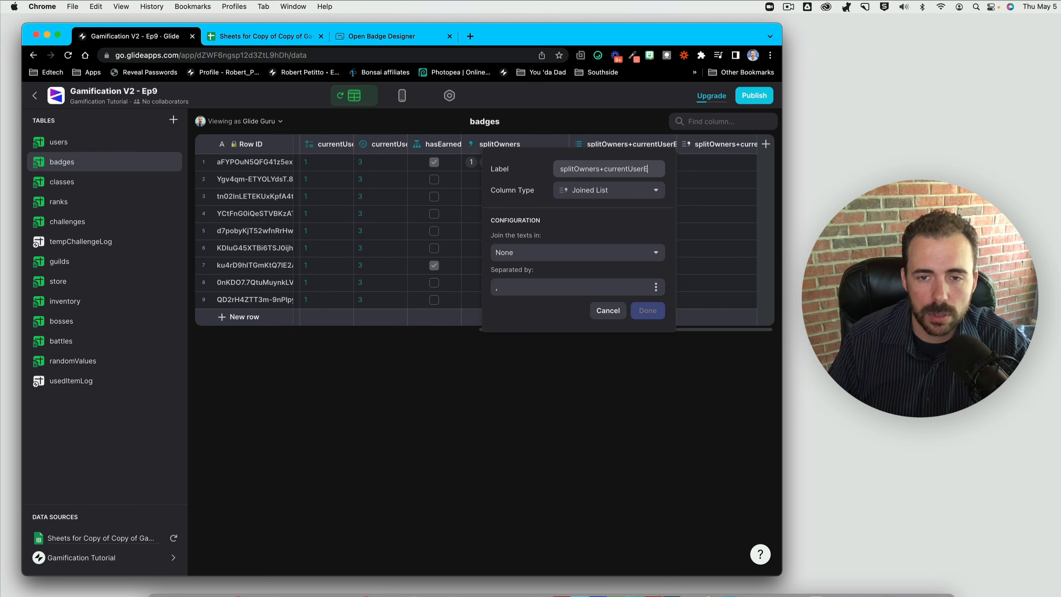
text(mail)
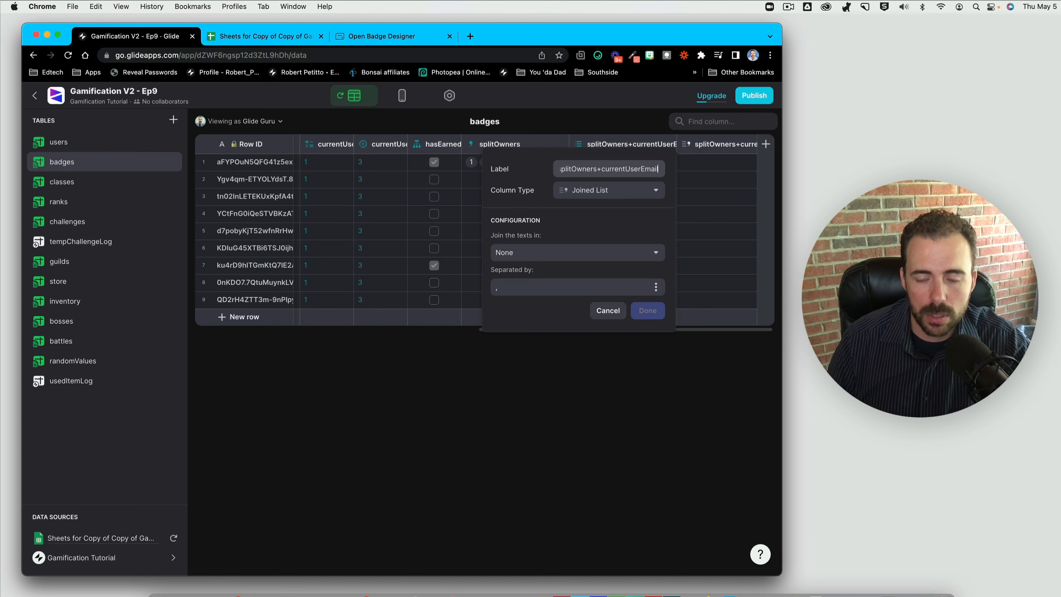
text(_joined)
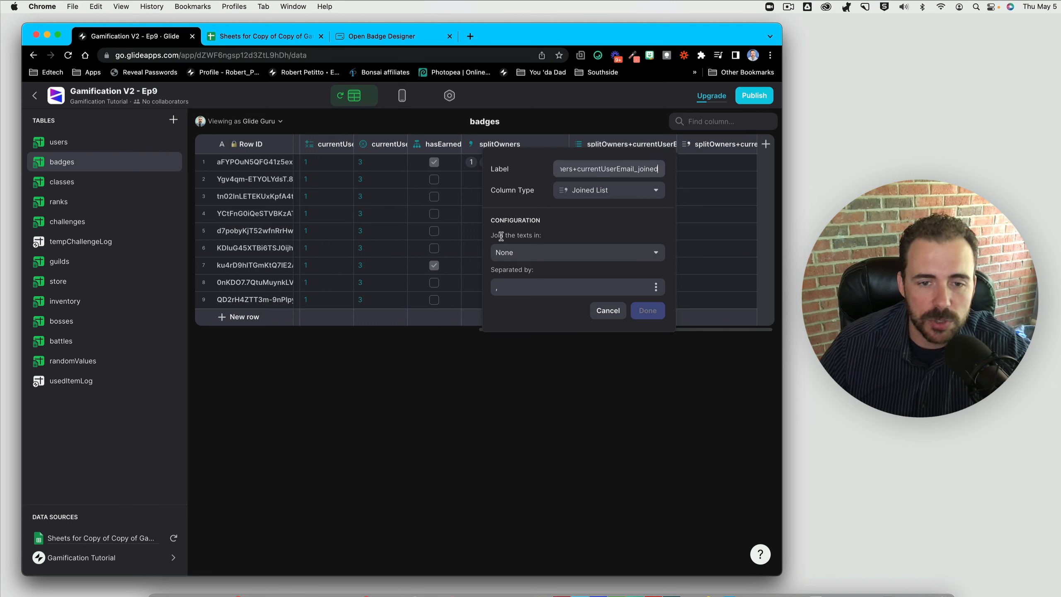
- Join the texts in the splitOwners+currentUserEmail array, keeping the comma separator, and save the column
drag(492, 237, 566, 240)
click(554, 258)
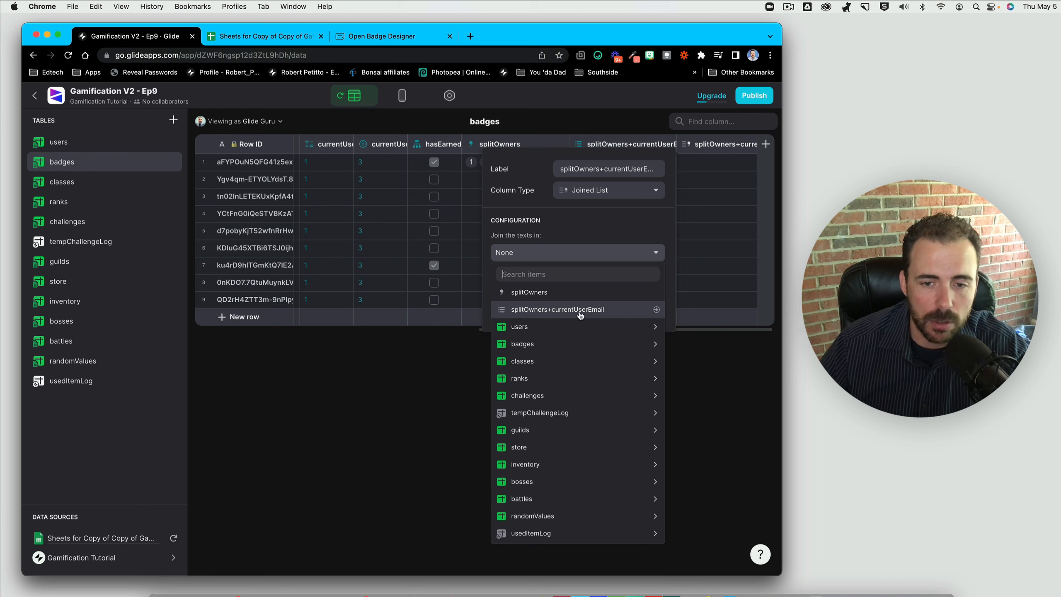
click(616, 316)
click(645, 310)
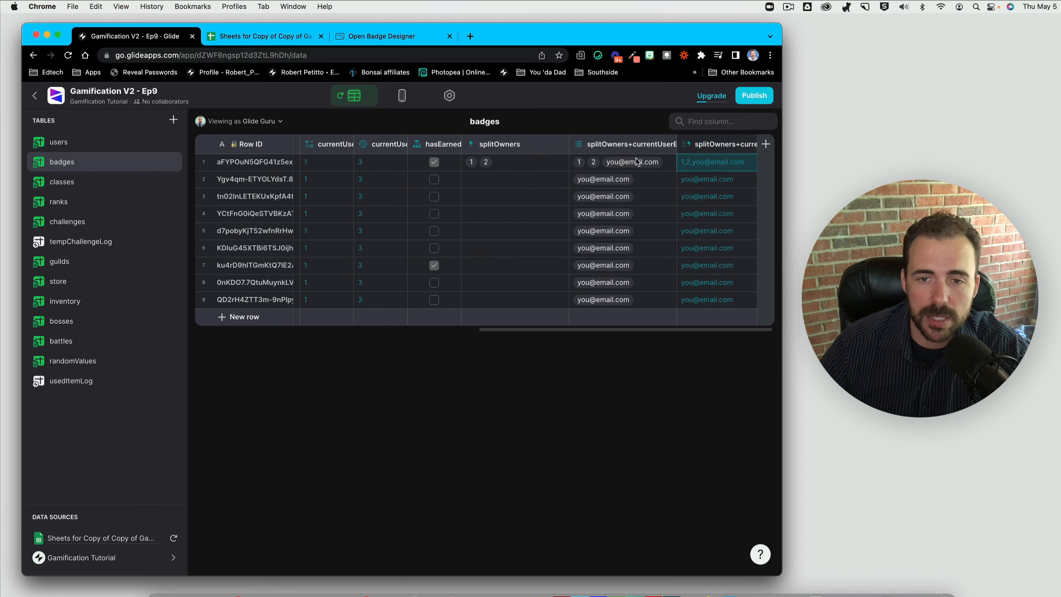
- Examine the first badge's joined email list against its array, hasEarned, claimedOn, owners and splitOwners values
click(609, 165)
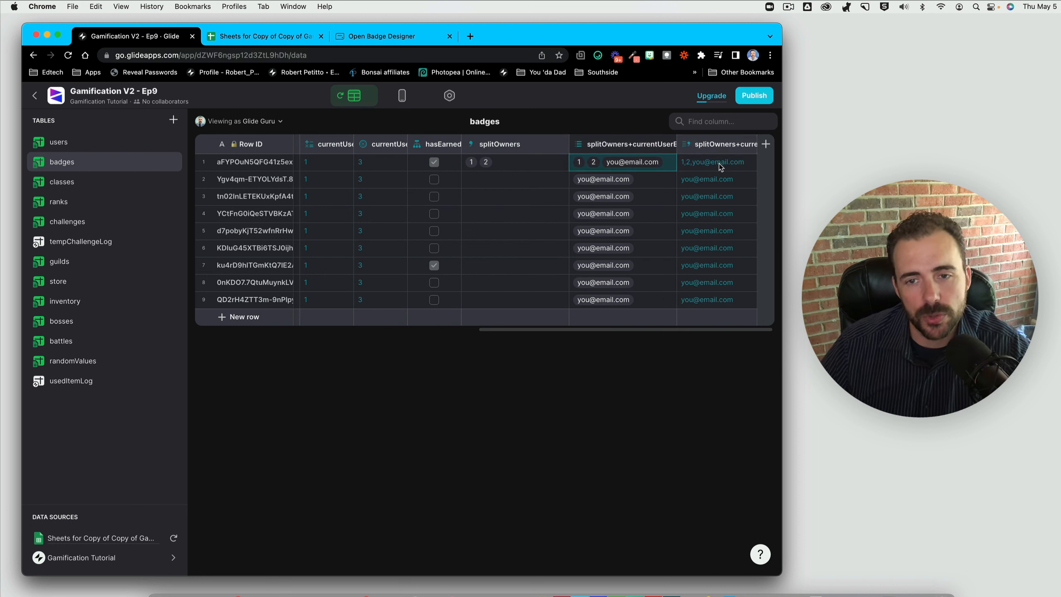
click(690, 167)
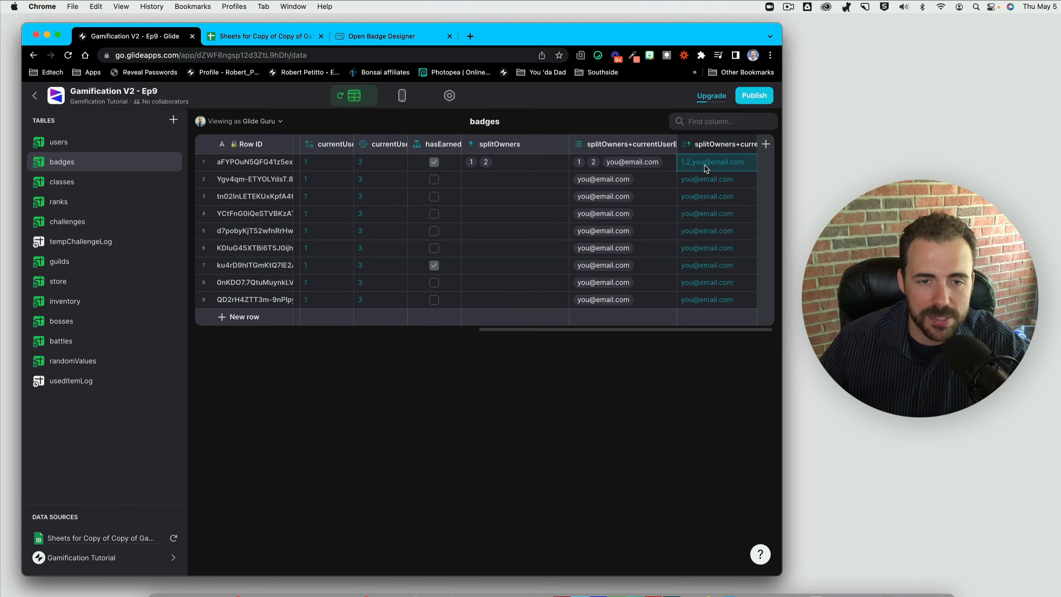
scroll(633, 164, left, 5)
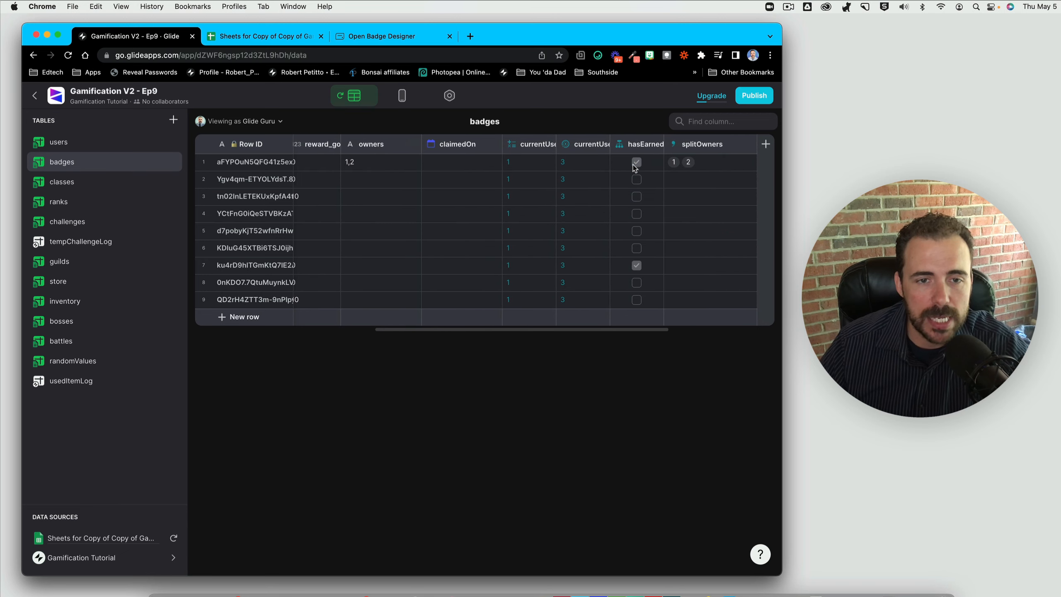
click(663, 166)
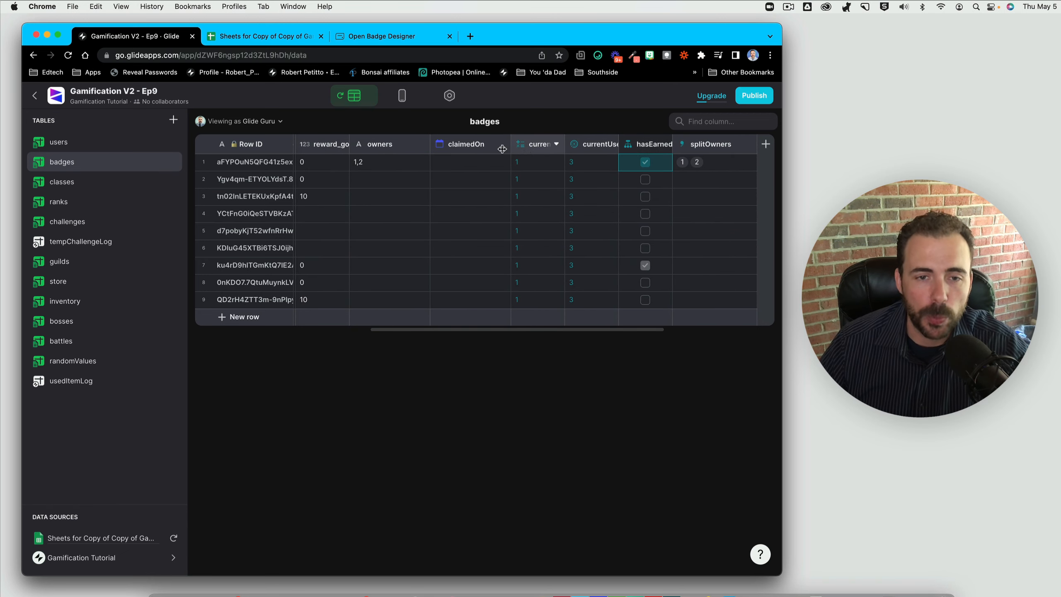
click(467, 161)
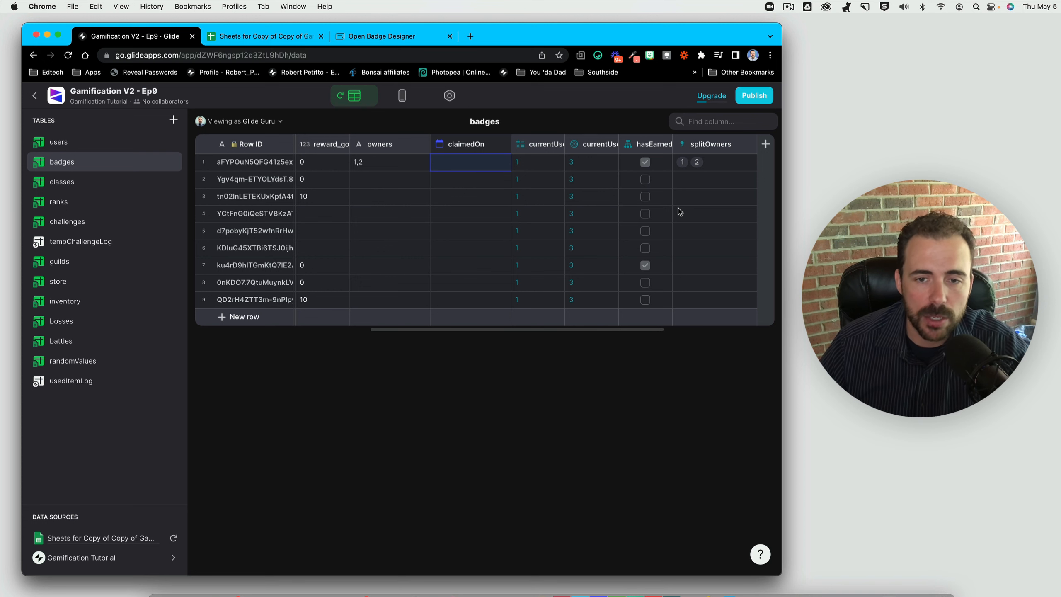
scroll(672, 216, right, 5)
click(722, 166)
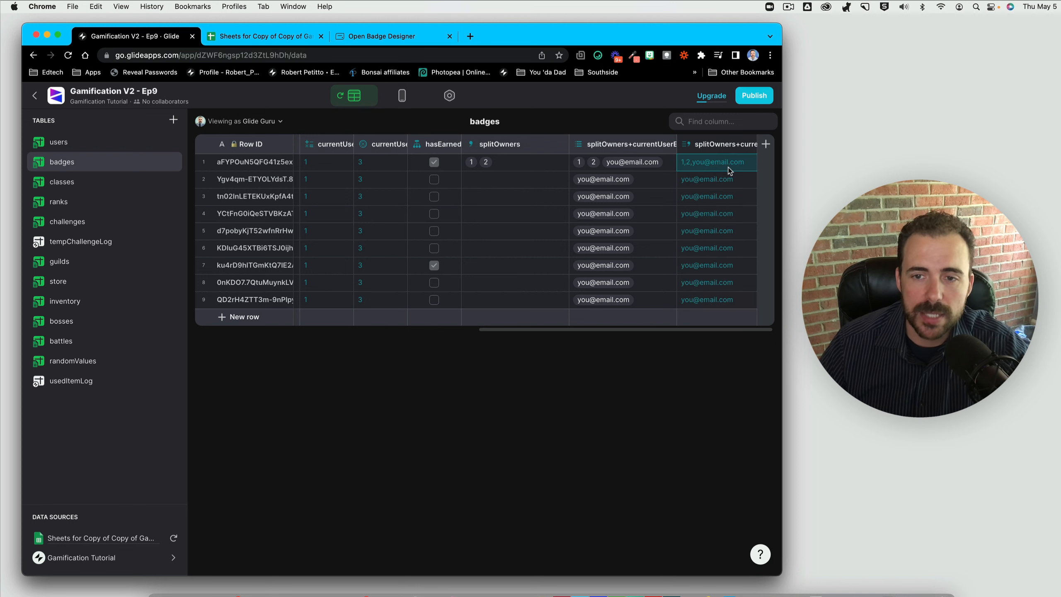
scroll(653, 178, left, 5)
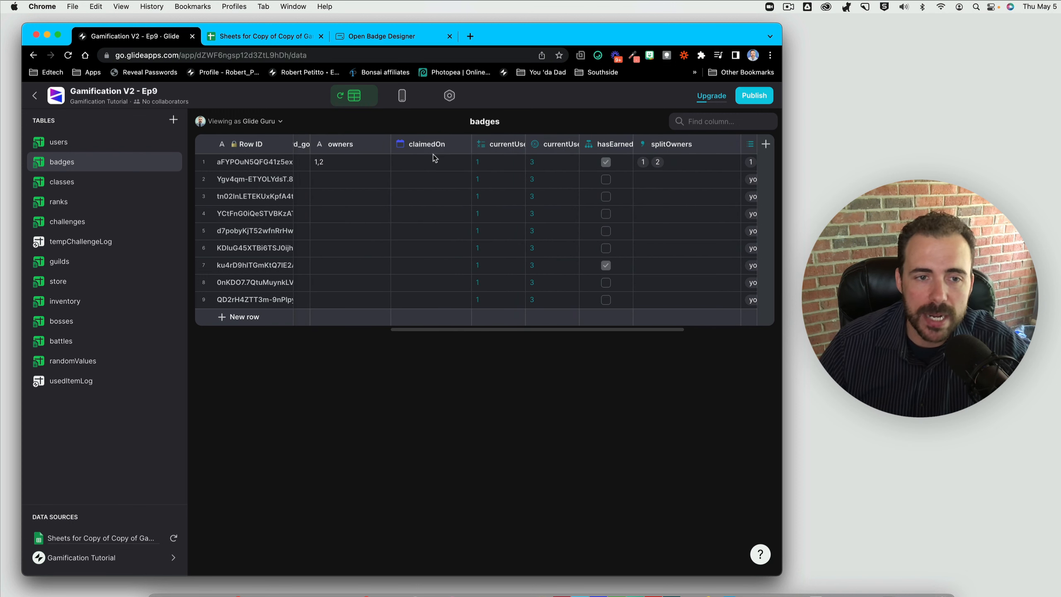
click(368, 159)
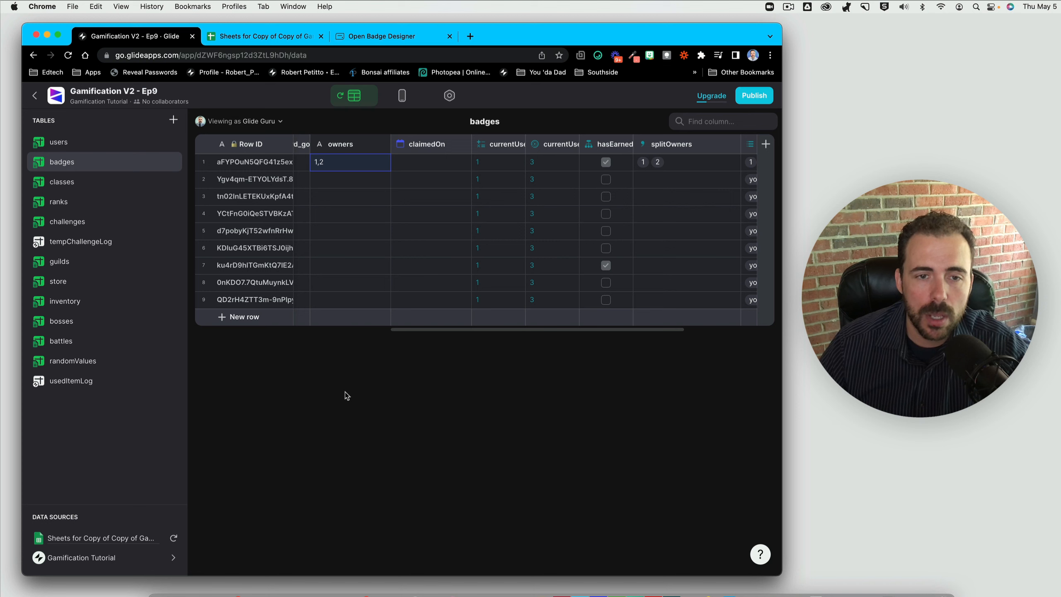
drag(430, 165, 426, 190)
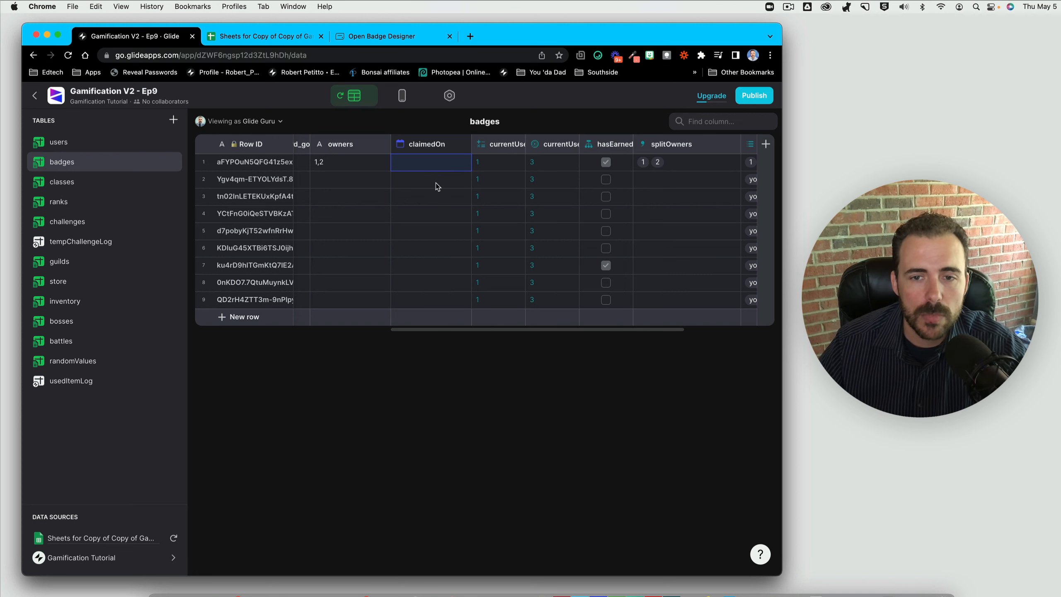
scroll(437, 186, right, 5)
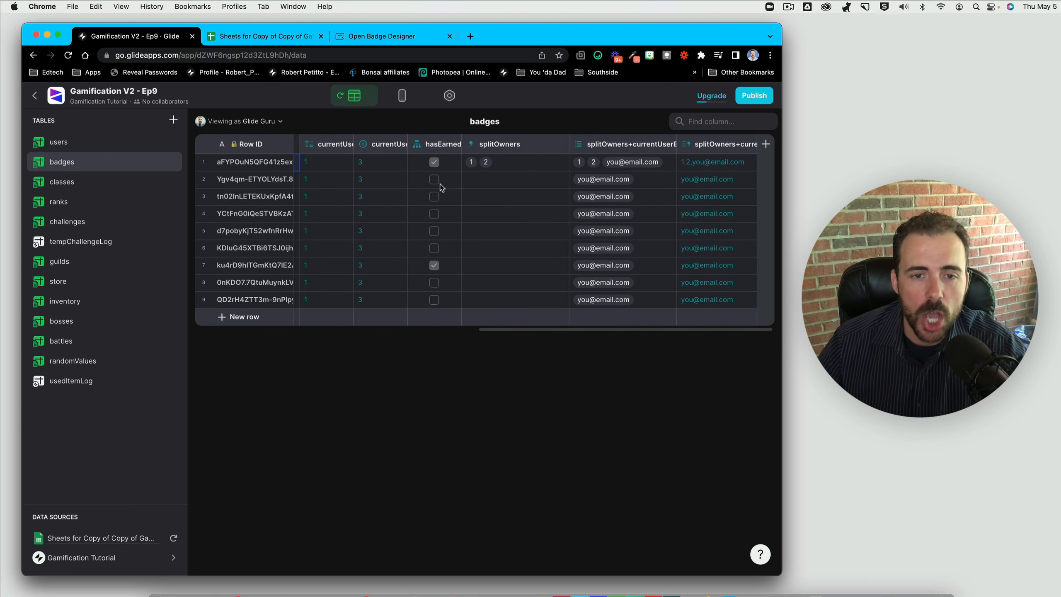
click(518, 161)
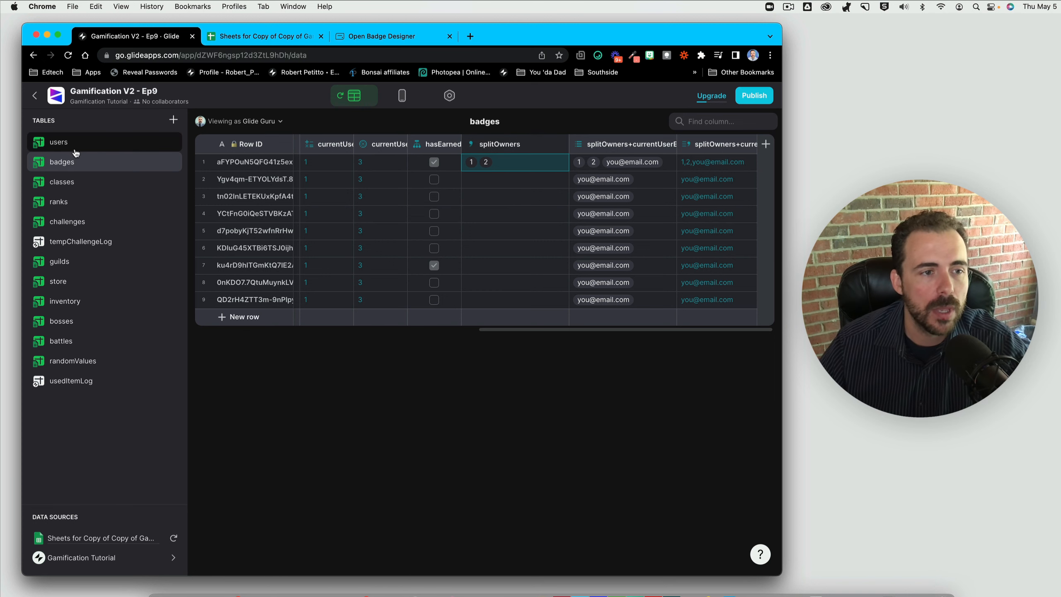
- Add a Relation column labelled rel_earnedBadges to the users table
click(60, 143)
scroll(542, 199, right, 15)
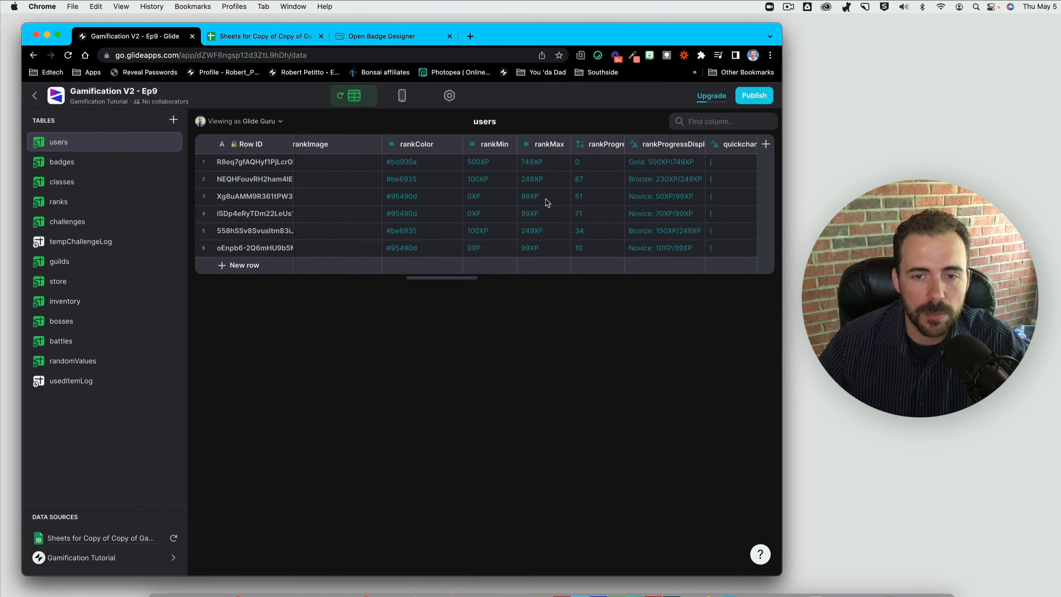
click(765, 144)
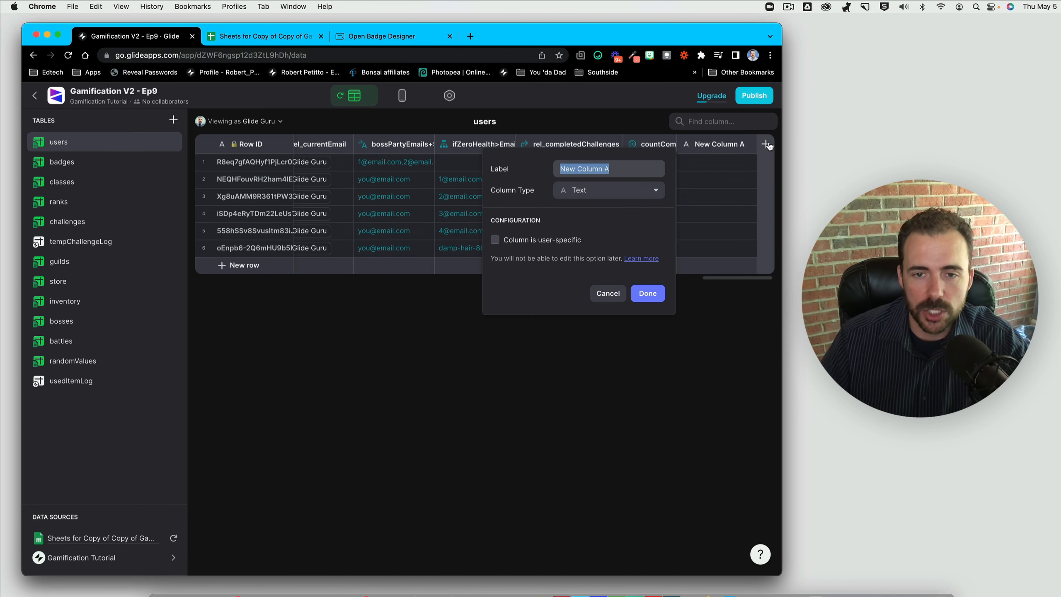
text(rel_)
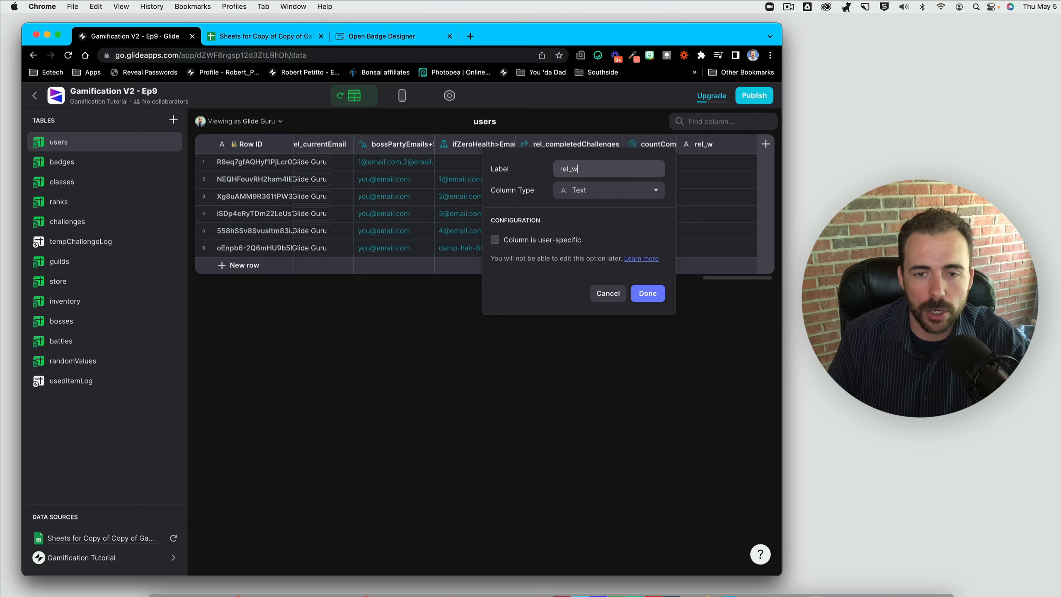
text(earnedBadg)
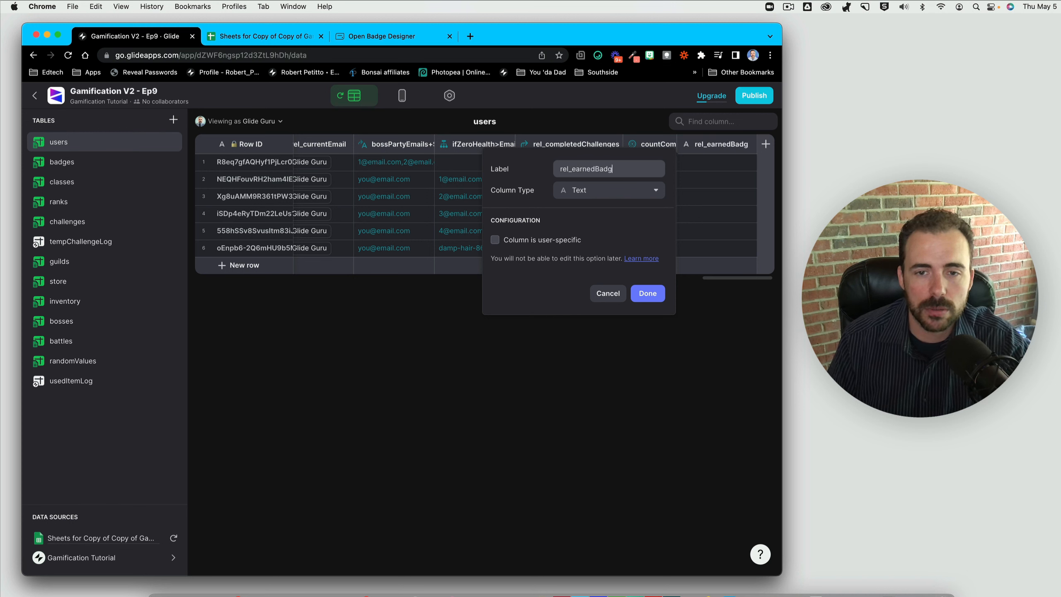
text(es)
click(593, 190)
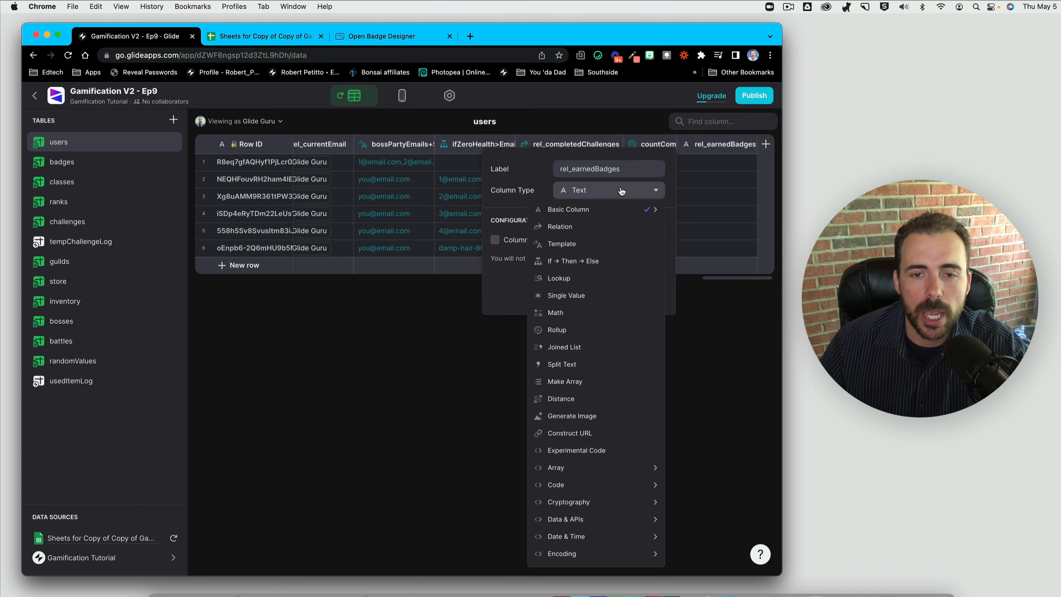
click(581, 228)
- Relate the users' Email to splitOwners in the badges table, save the column, and check the first user's rel_earnedBadges cell
click(561, 253)
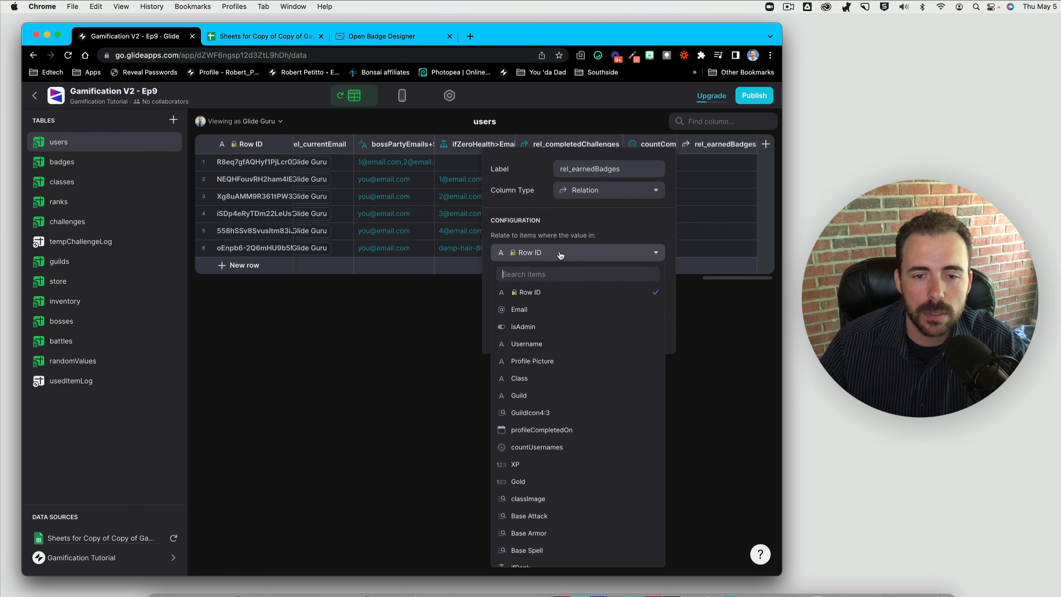
click(548, 310)
click(545, 287)
mouse_move(536, 343)
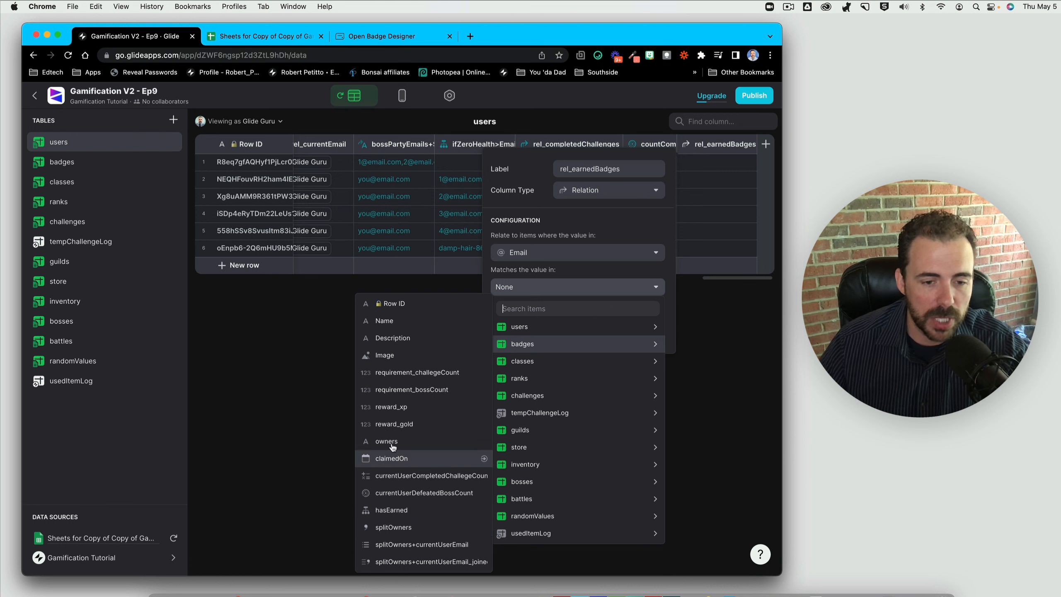
click(389, 529)
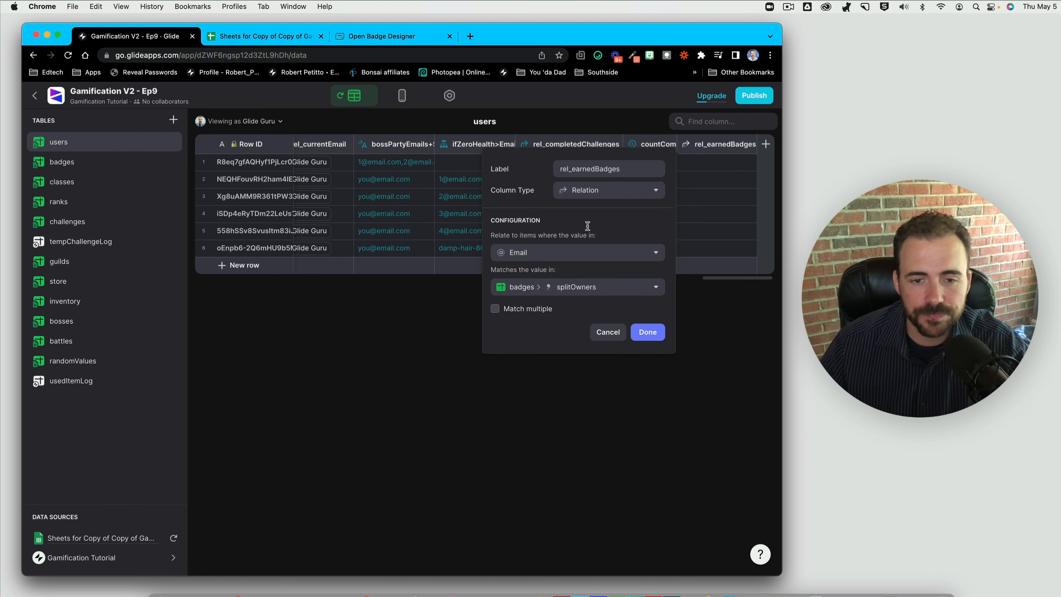
click(641, 333)
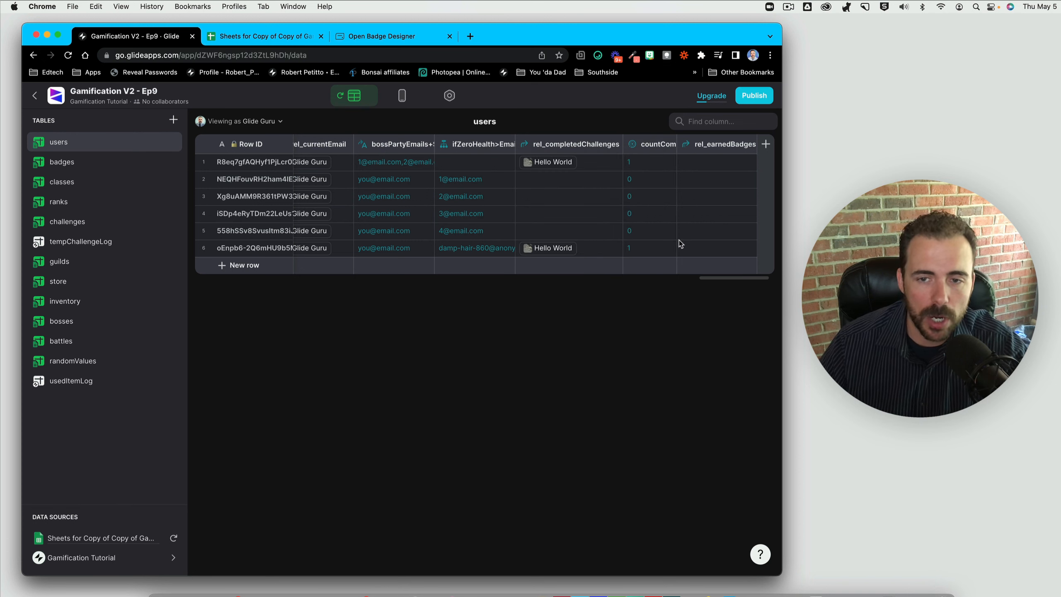
click(697, 163)
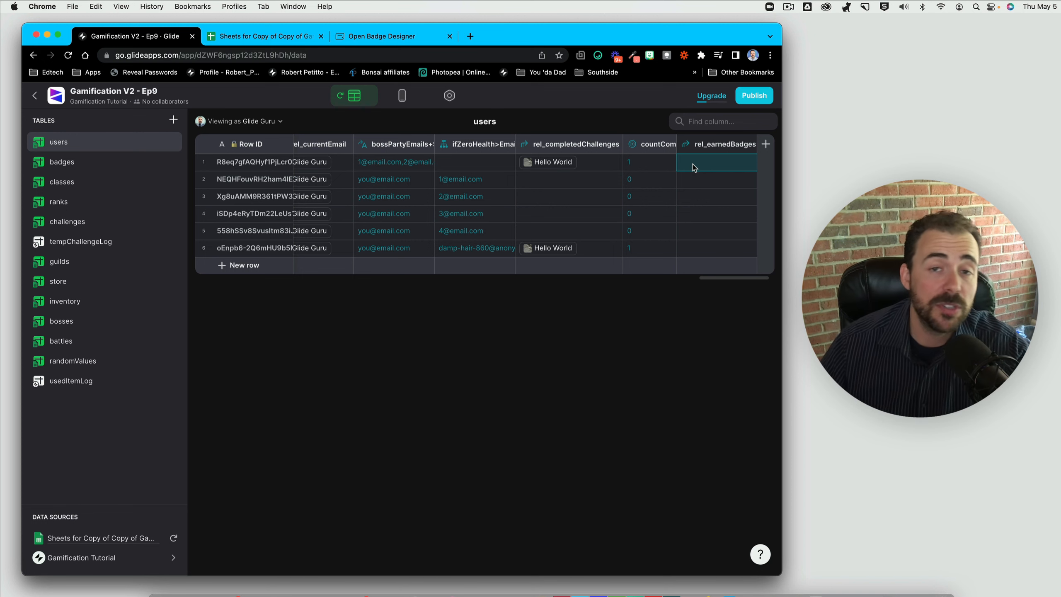
- Add a new tab to the app layout, use the badges table as its source, and label it Badges
click(402, 98)
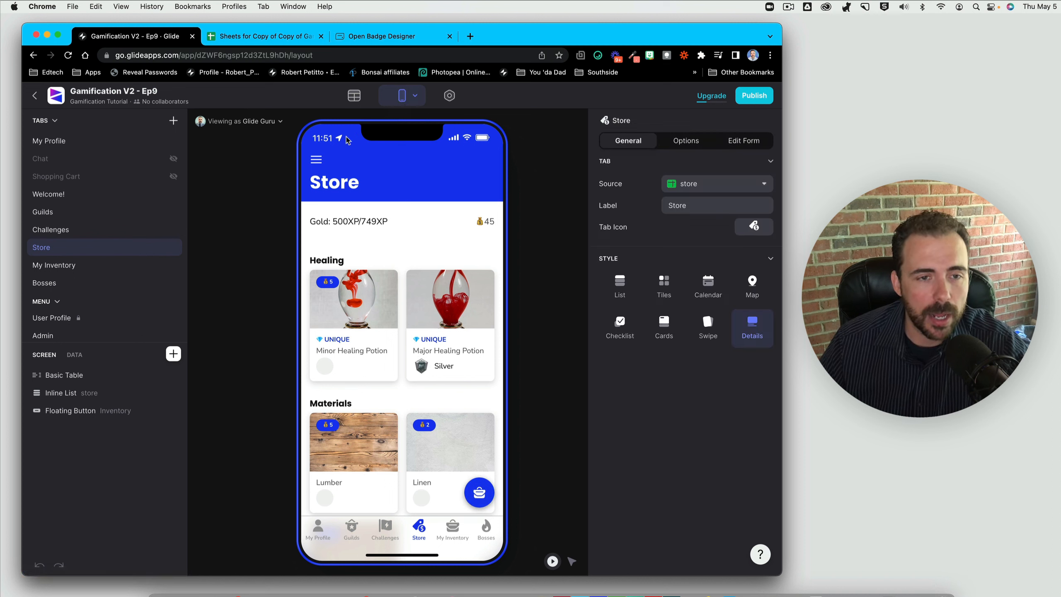
click(173, 120)
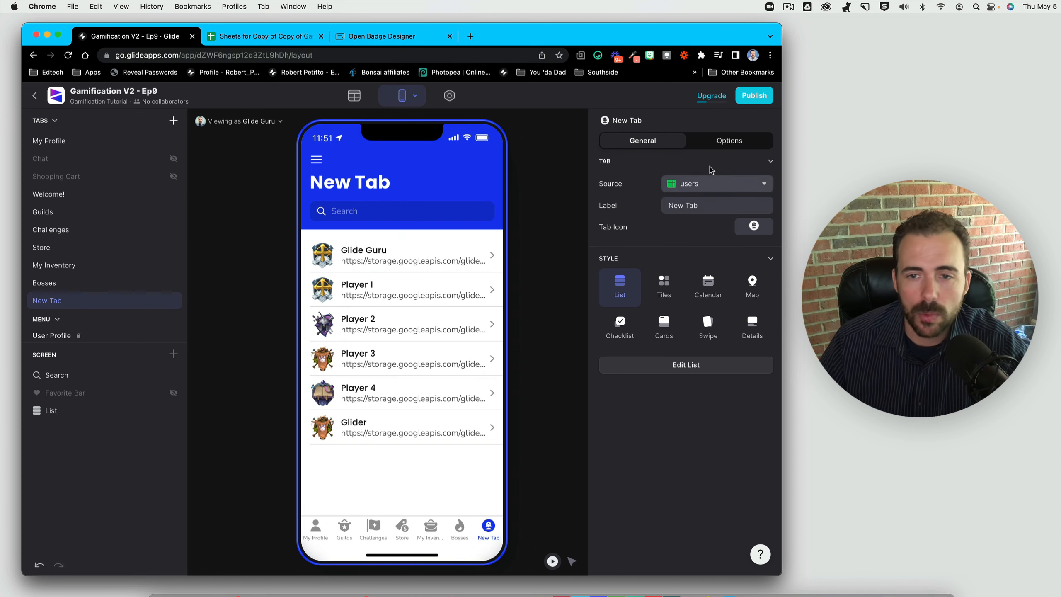
click(715, 189)
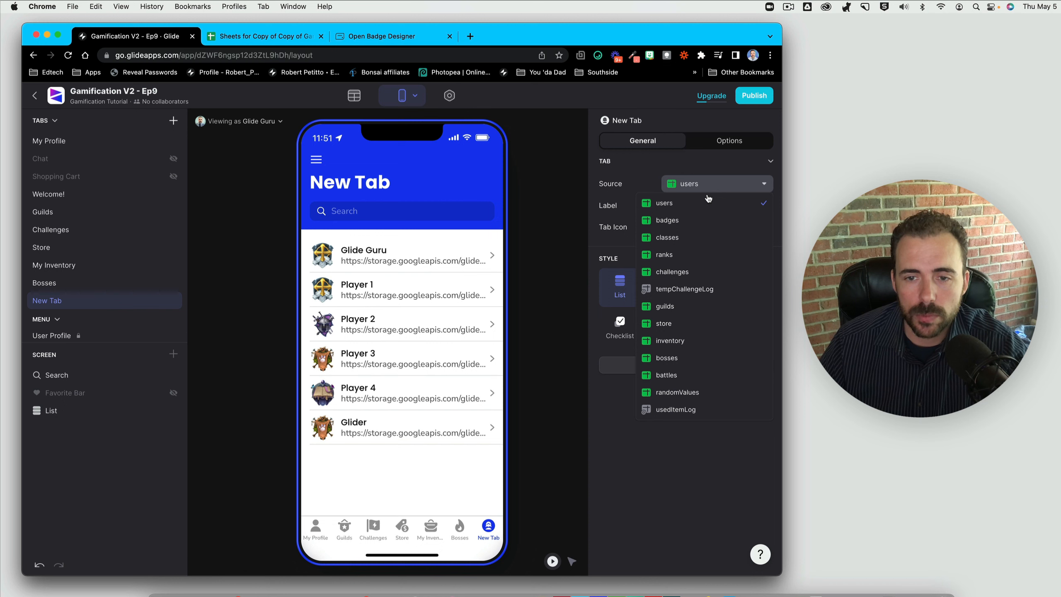
click(667, 220)
click(676, 205)
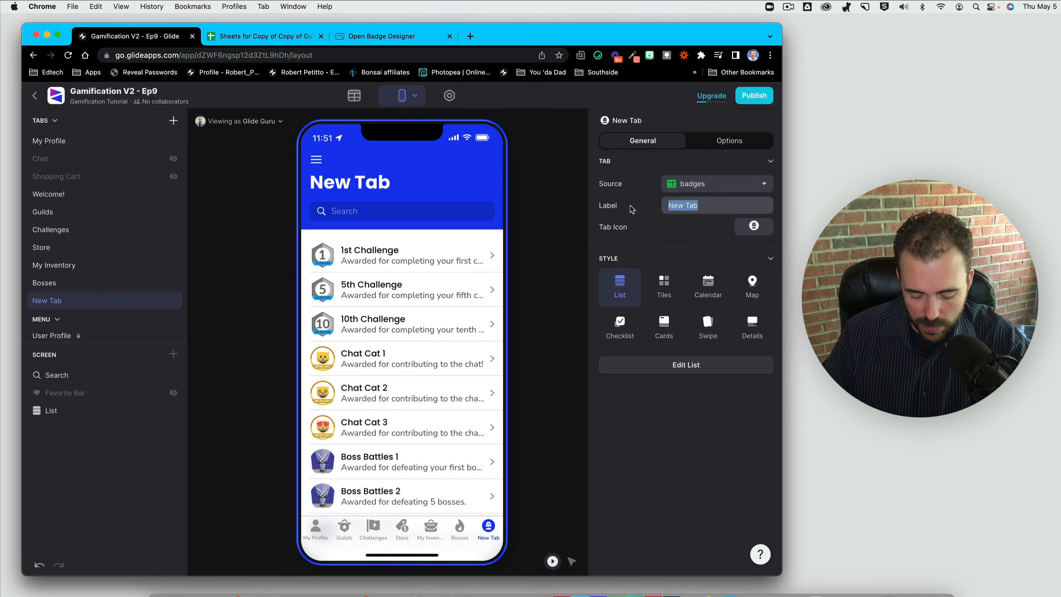
text(badges)
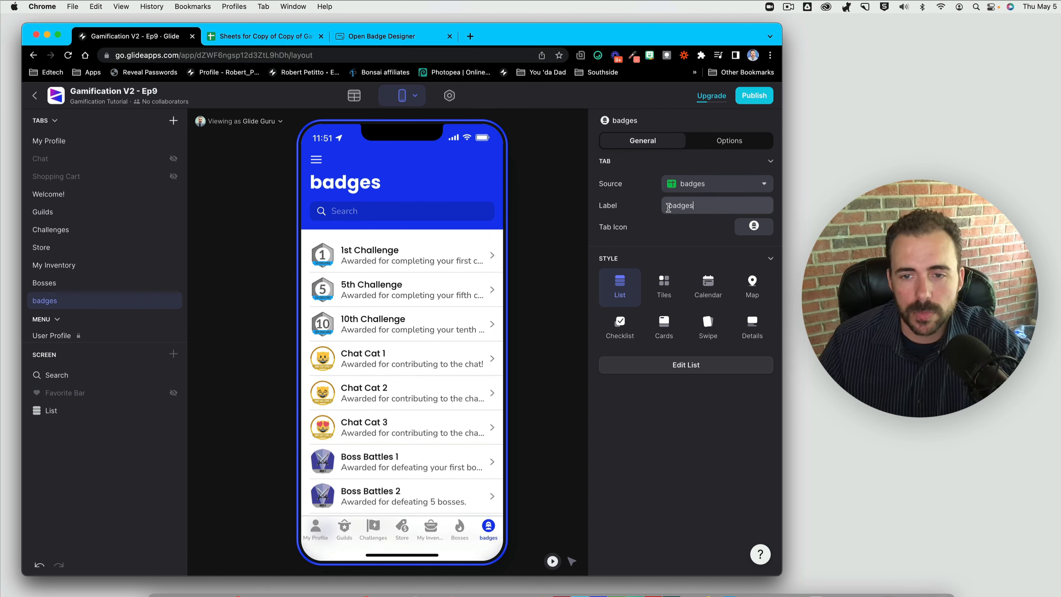
text(B)
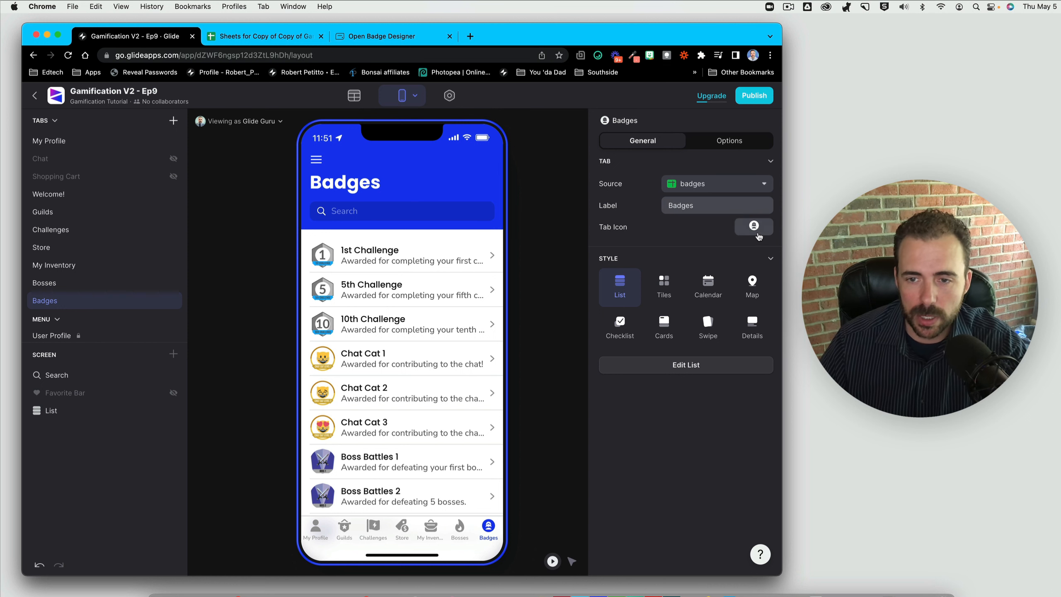
- Search the tab icons for "reward" and give the Badges tab an award ribbon icon
click(757, 232)
click(349, 257)
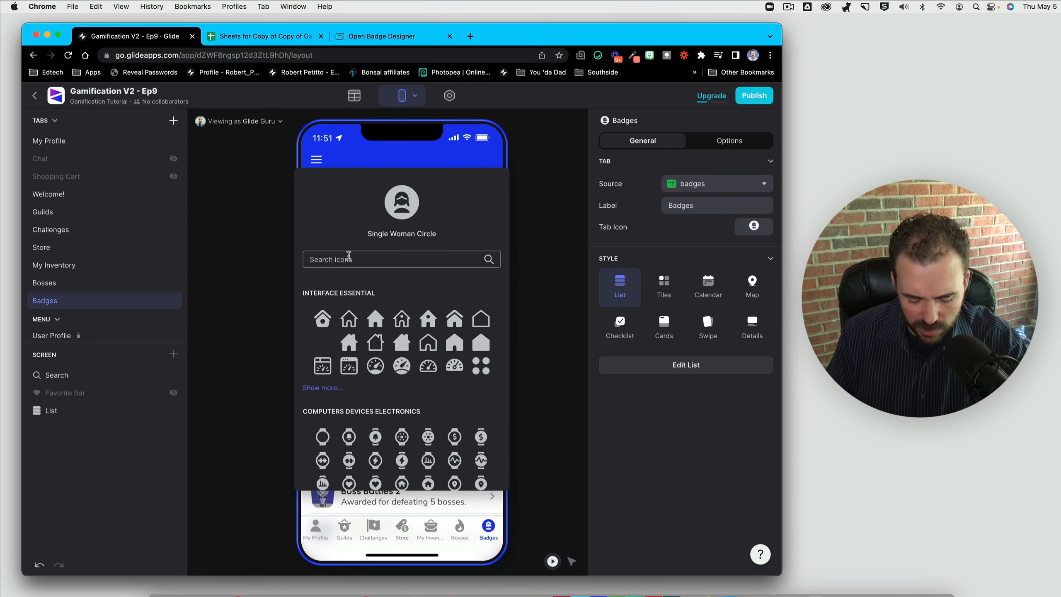
text(reward)
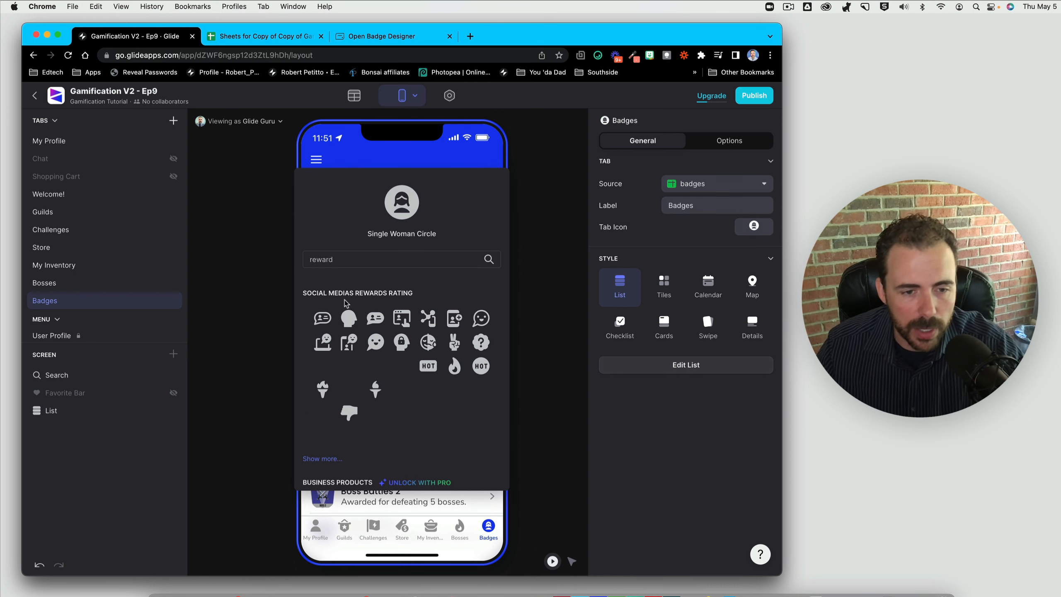
scroll(355, 327, down, 10)
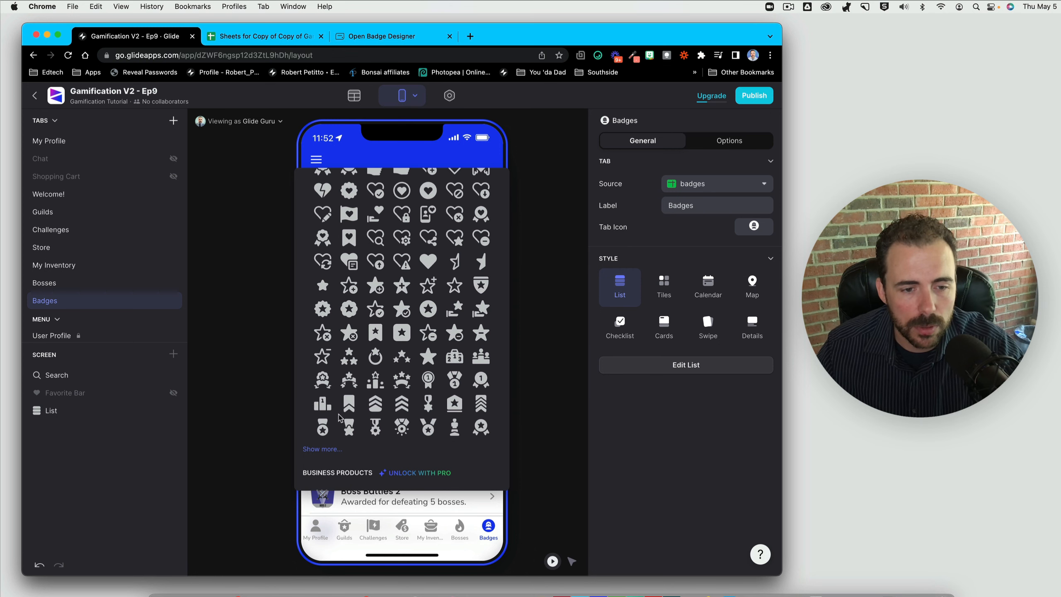
click(334, 388)
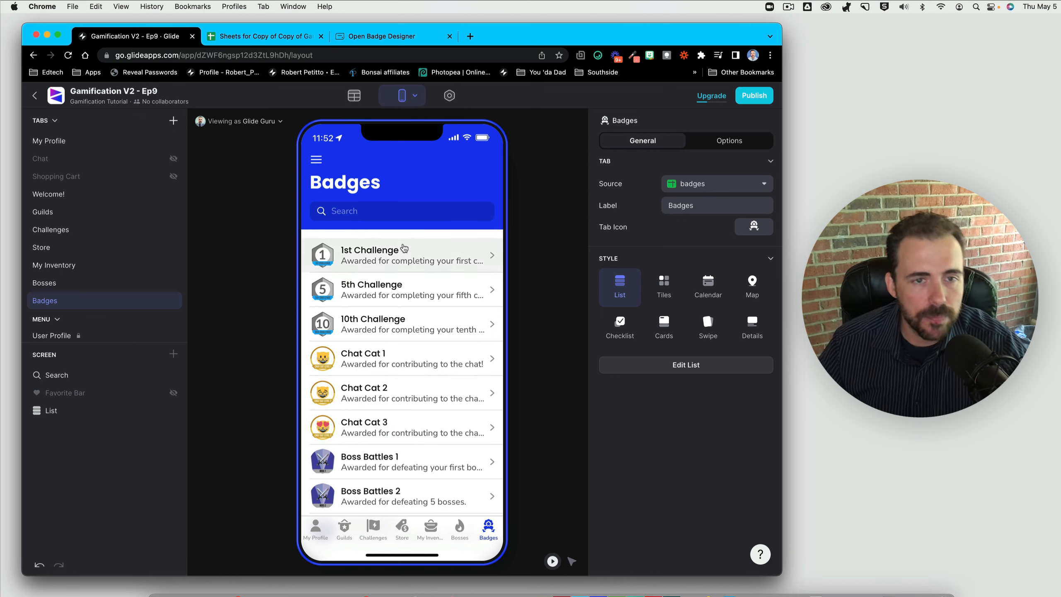
- Add an If → Then → Else column labelled status to the end of the badges table
click(354, 96)
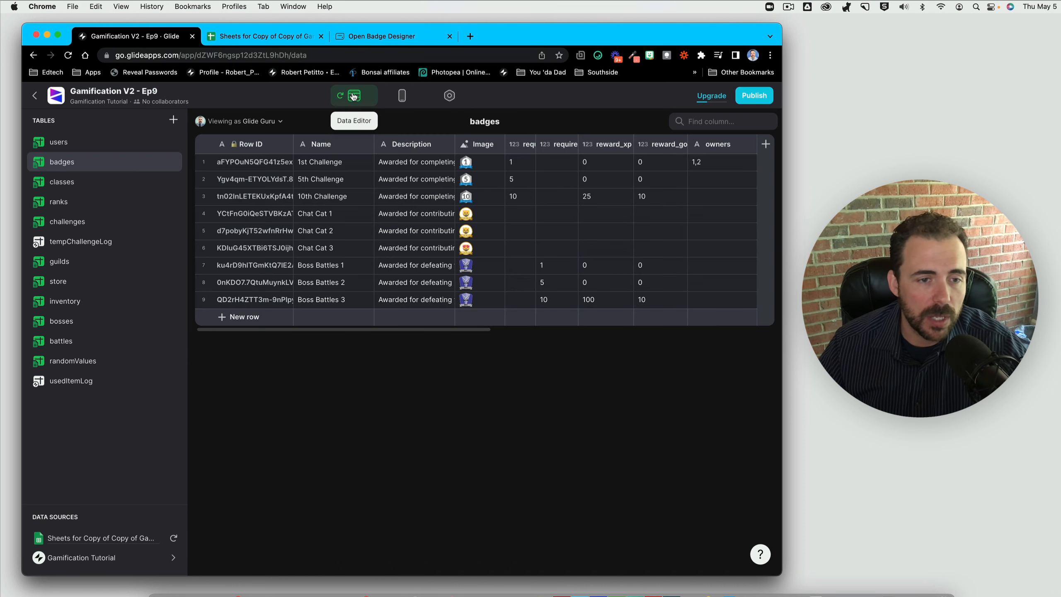
scroll(418, 200, right, 3)
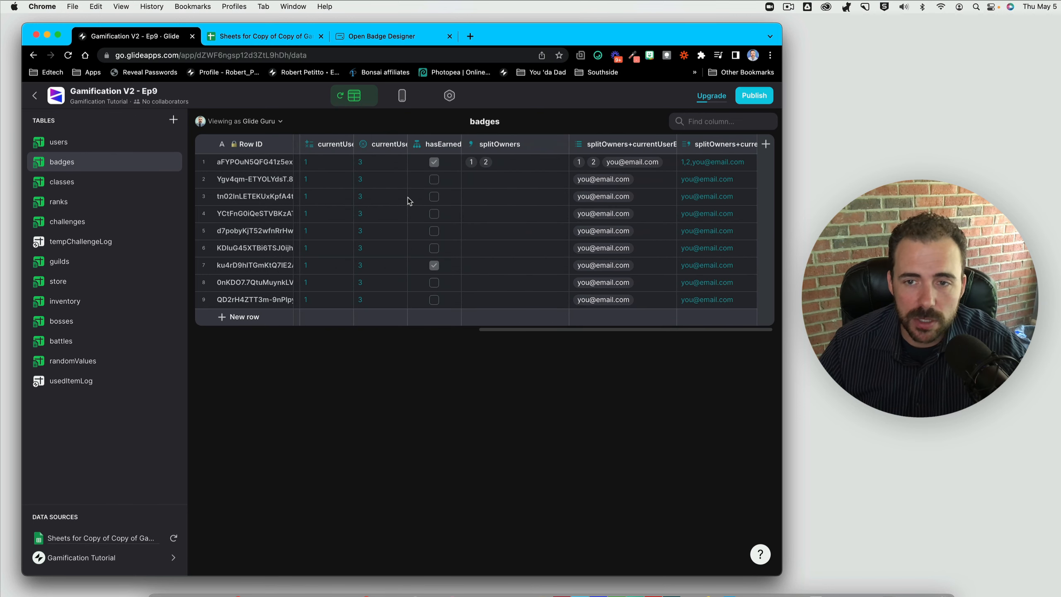
click(766, 143)
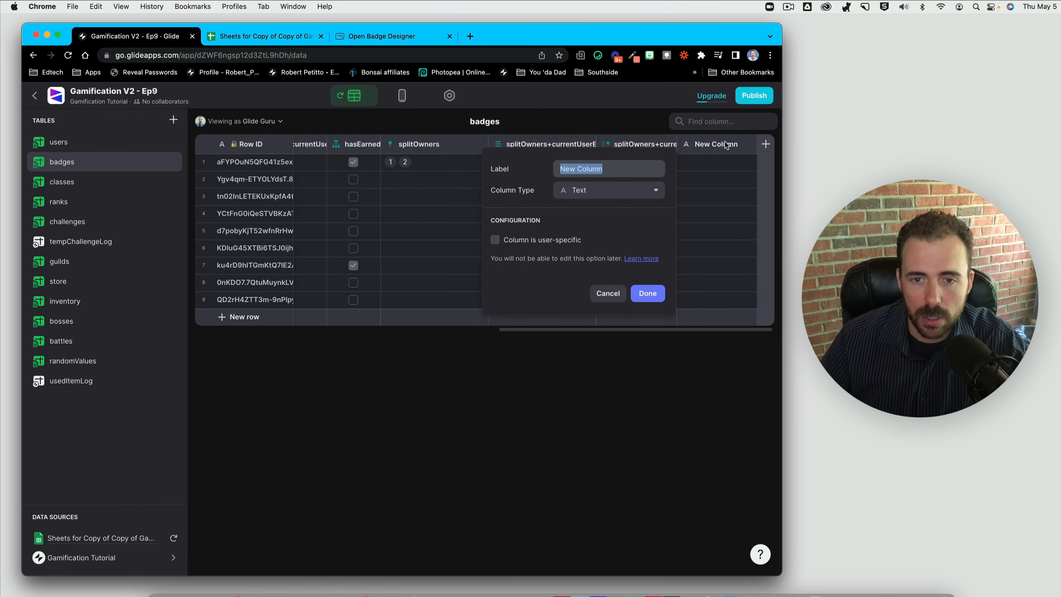
click(577, 191)
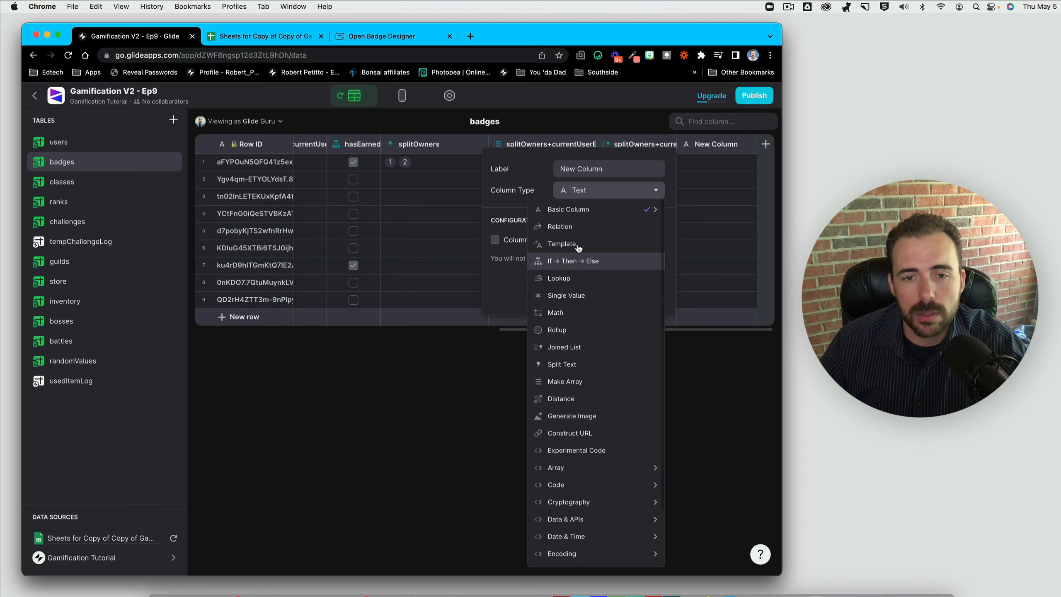
click(579, 260)
text(status)
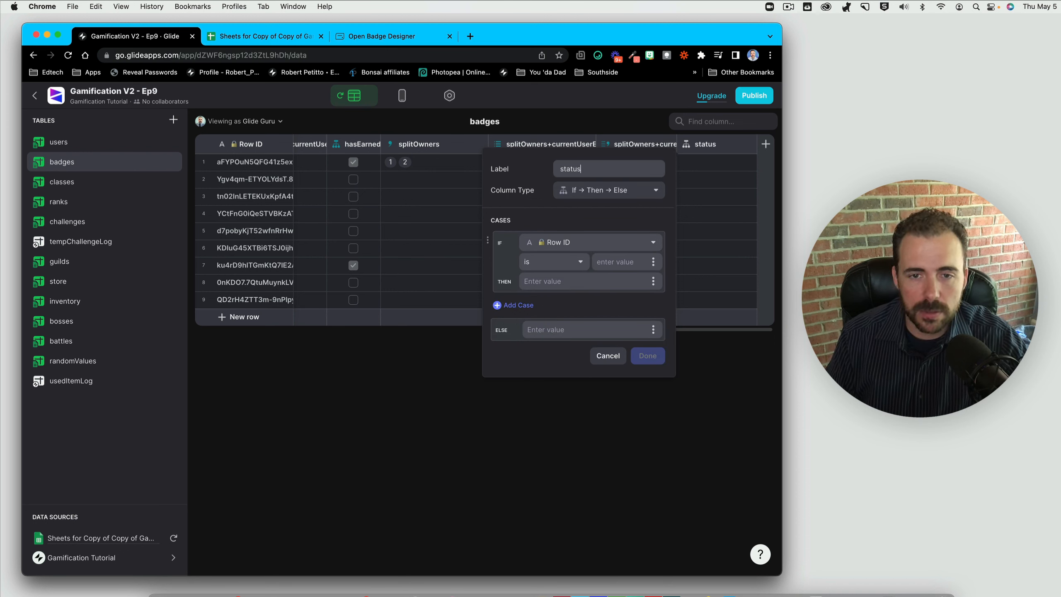
- Set the status column's first case to return "Claimed" if claimedOn is not empty
click(567, 243)
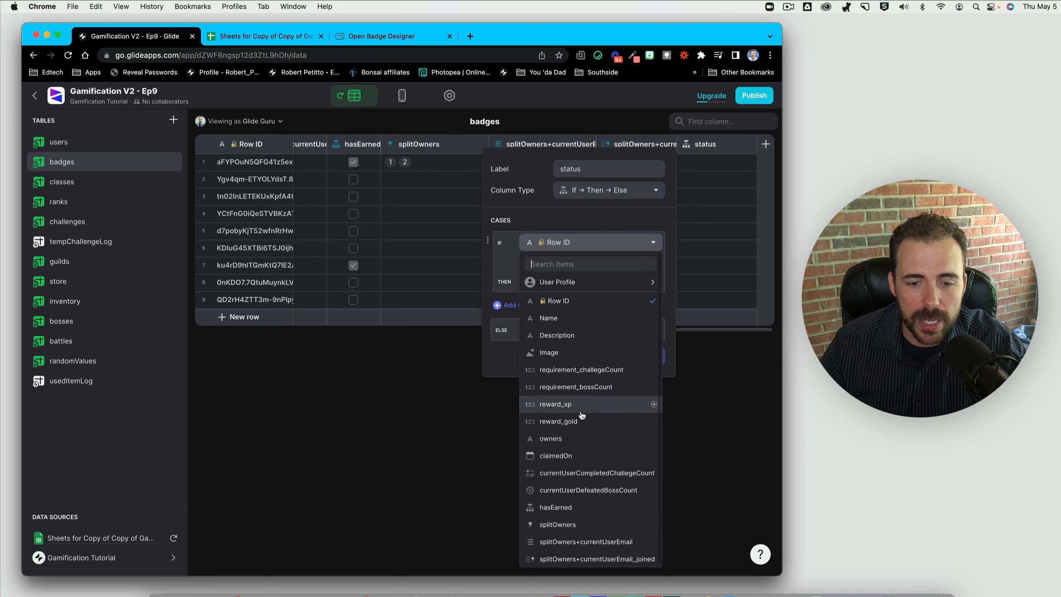
click(562, 455)
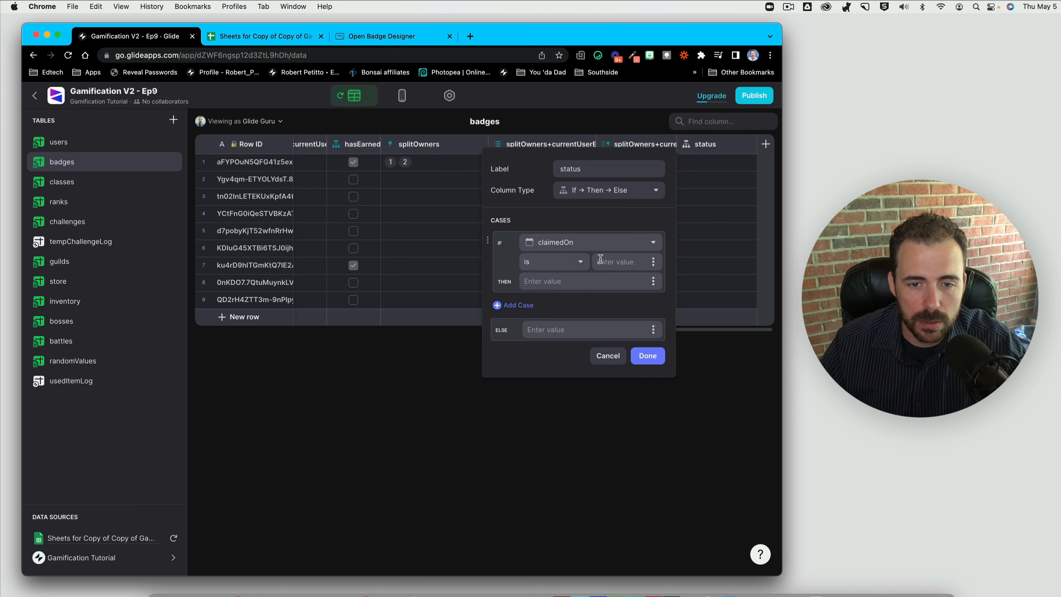
click(570, 263)
click(512, 330)
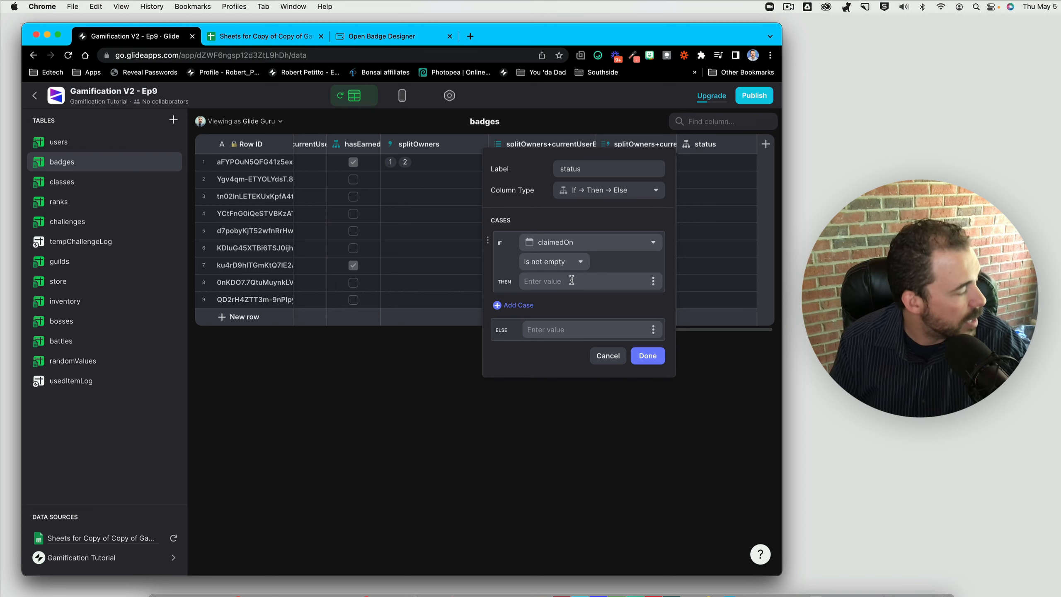
text(Claimed)
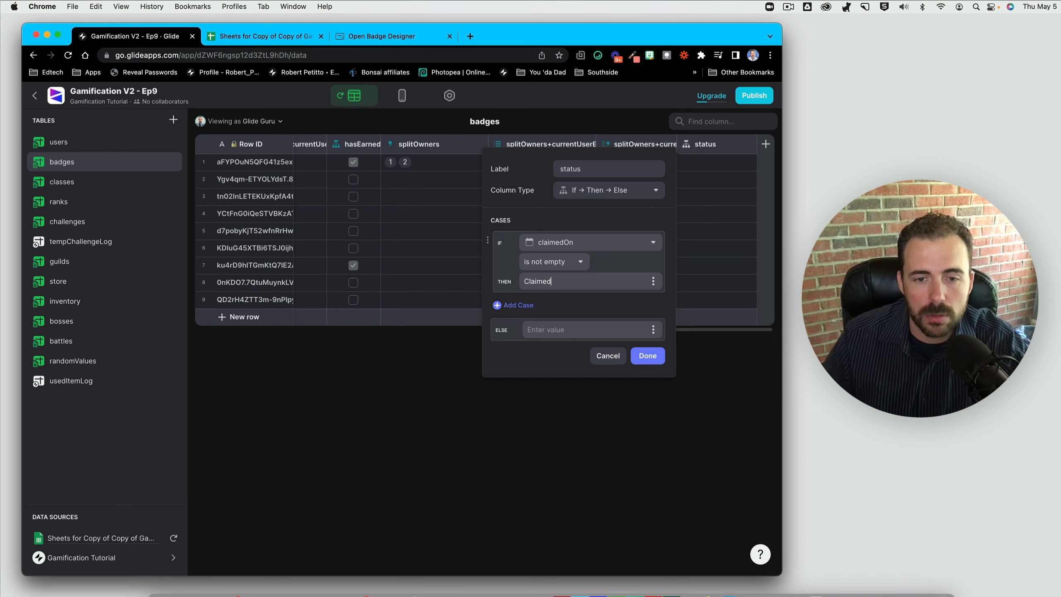
- Add a status case returning "Claim now!" when hasEarned is true, leave the else value empty, and save the column
click(517, 307)
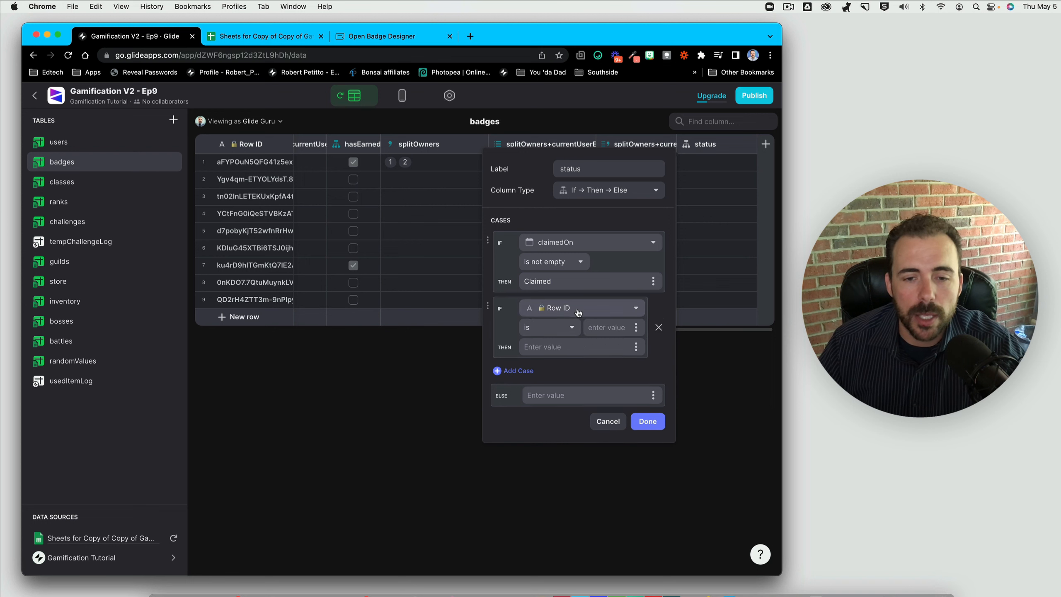
click(574, 308)
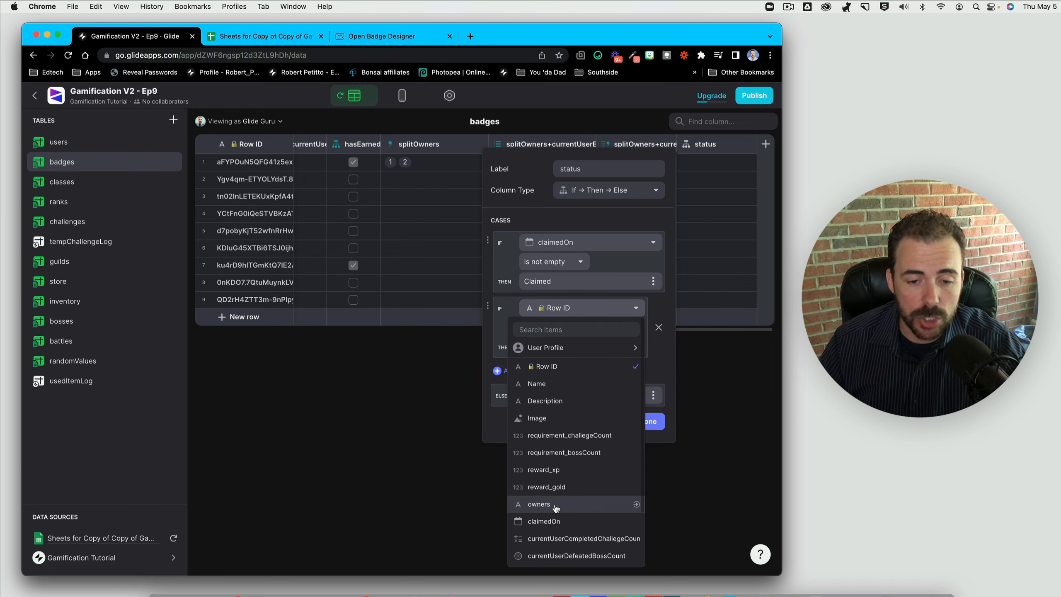
scroll(532, 509, down, 3)
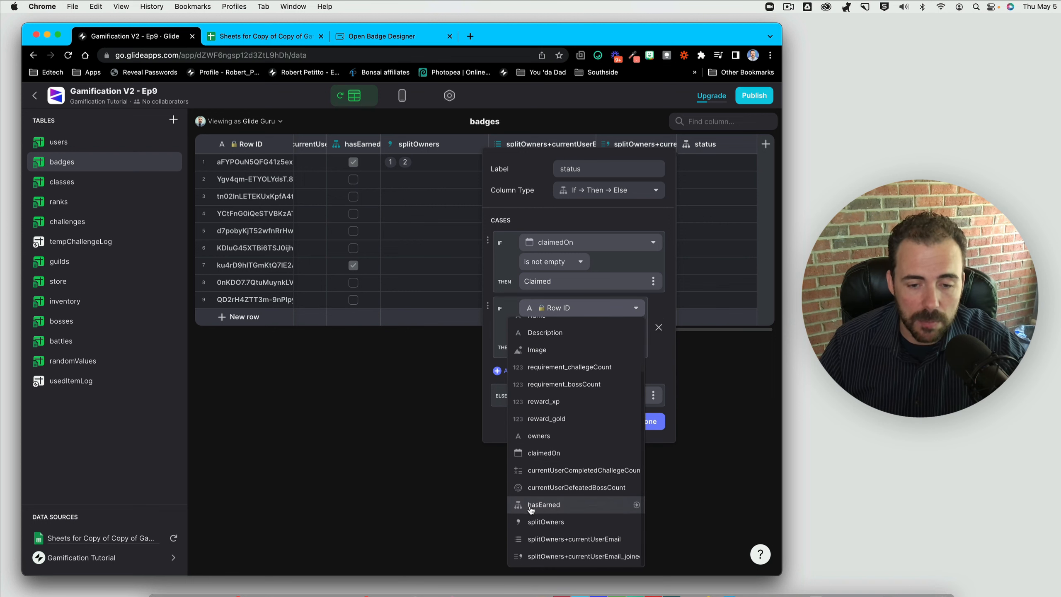
click(553, 505)
click(606, 328)
text(true)
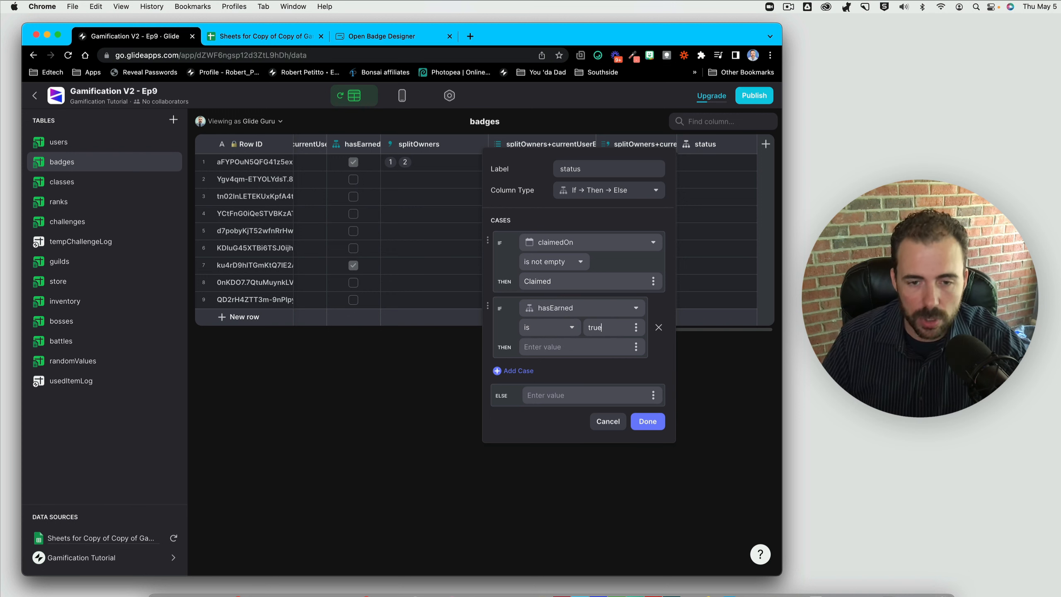
click(594, 348)
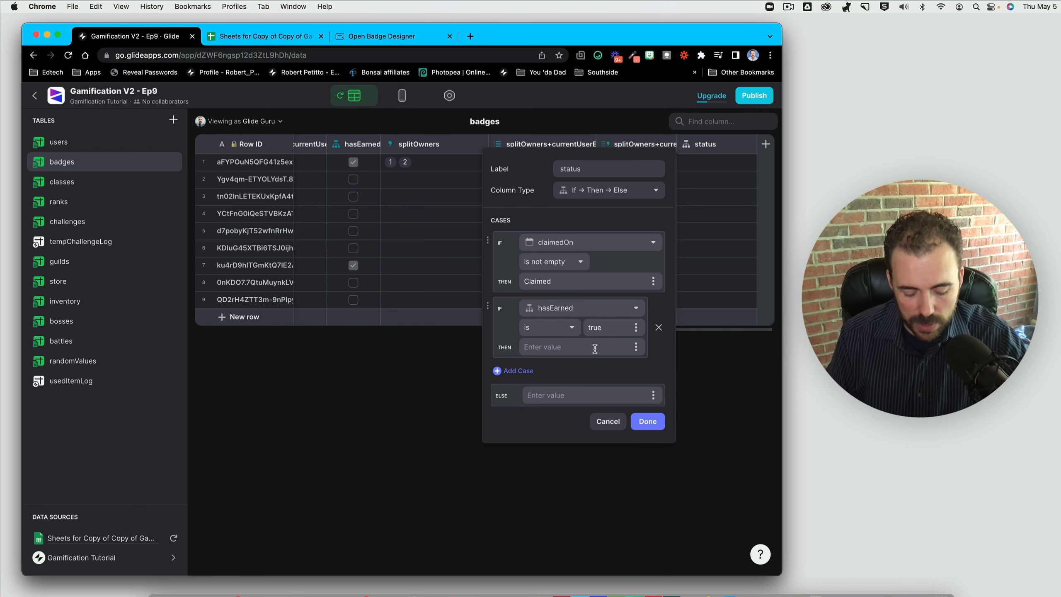
text(Claim now!)
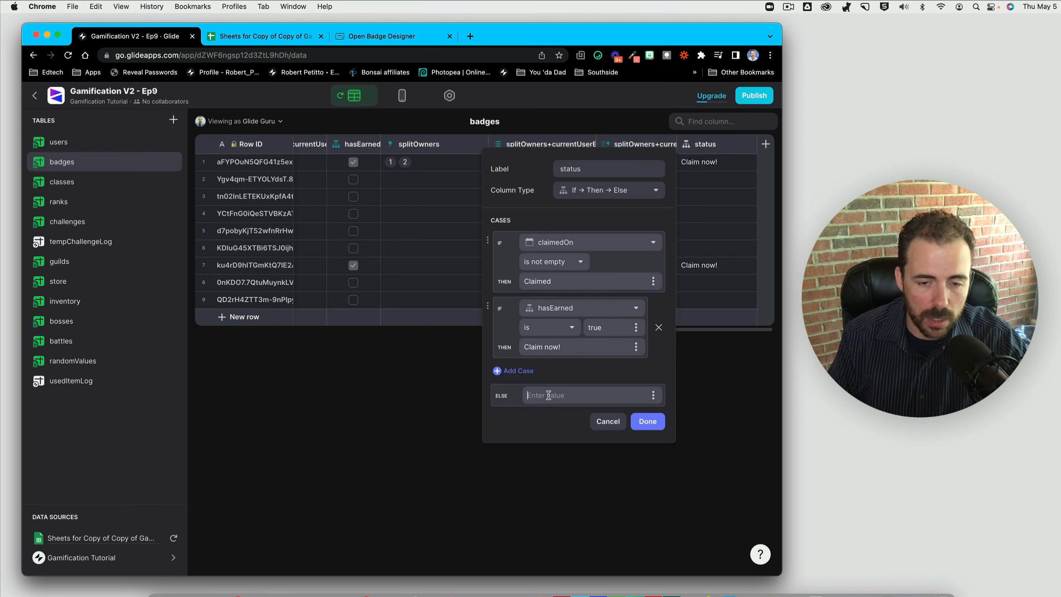
click(548, 395)
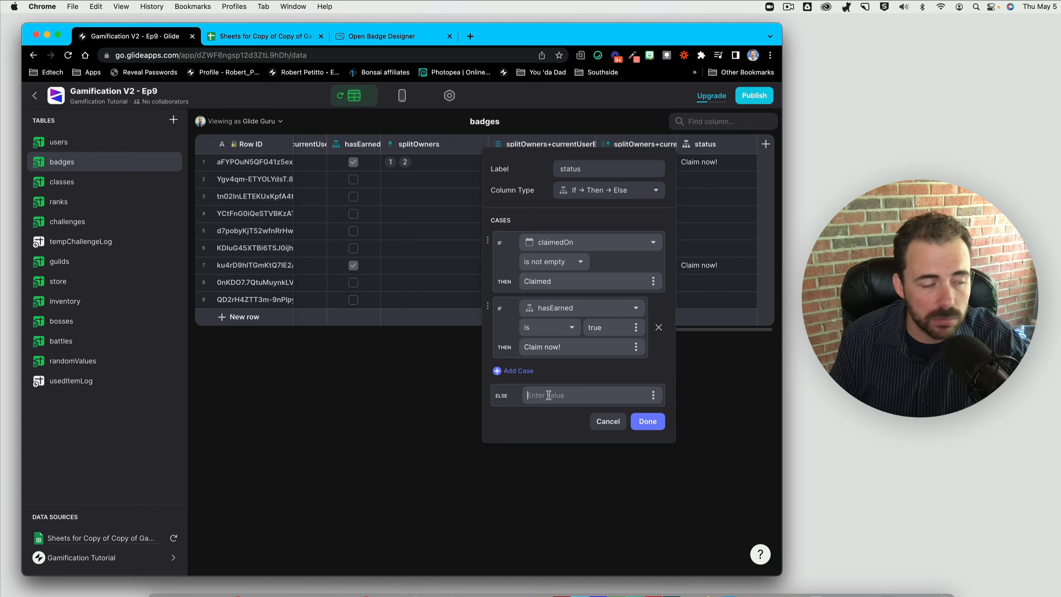
click(653, 421)
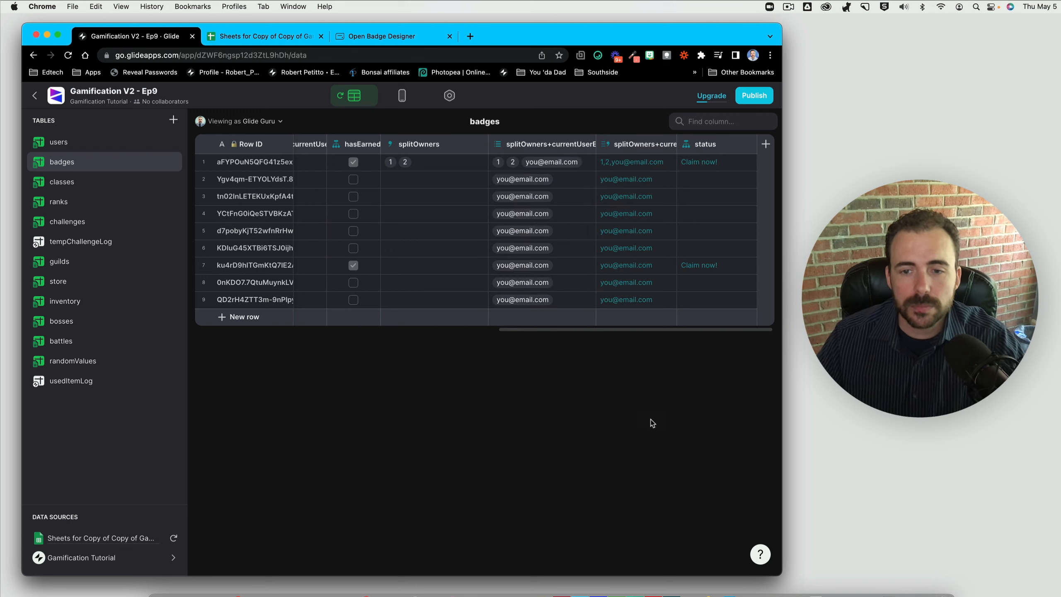
click(704, 164)
click(705, 270)
click(707, 166)
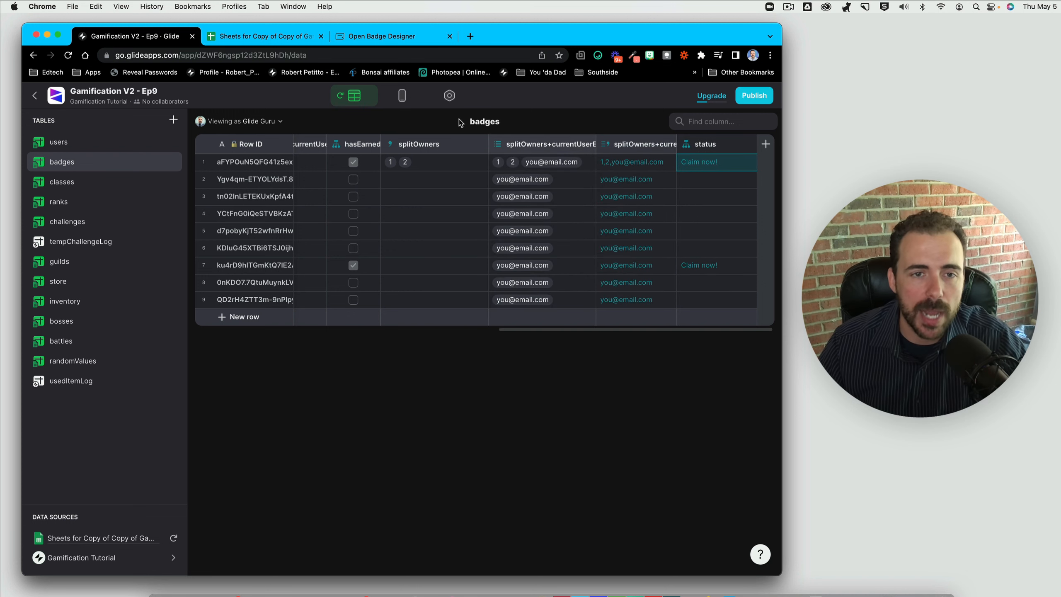
- In the app layout, change the Badges list style to Tiles and set it to two tiles per row
click(402, 95)
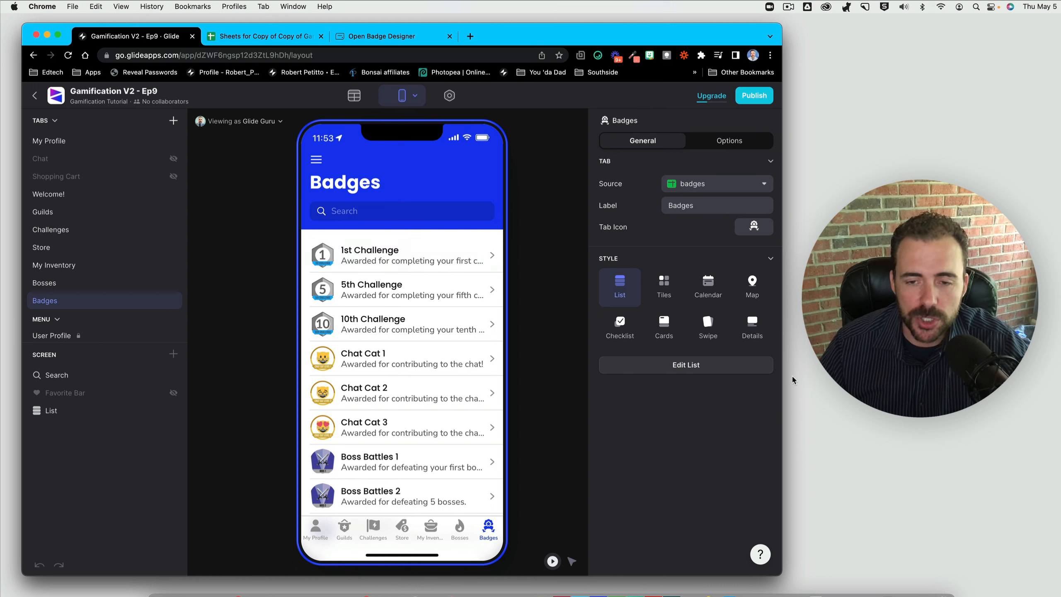
click(668, 285)
click(685, 365)
drag(665, 281, 700, 281)
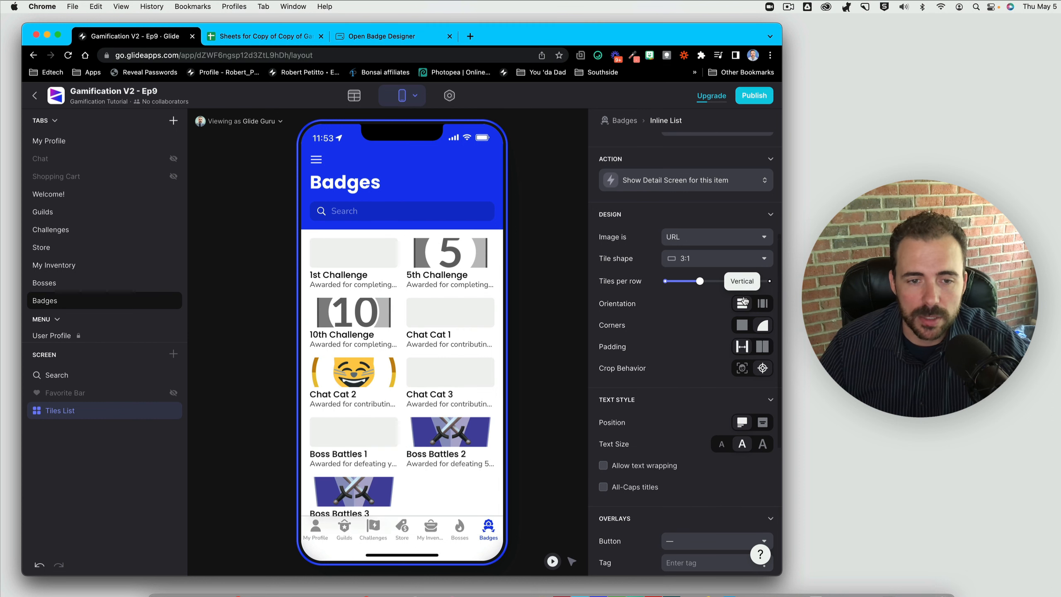
- Set the Tag overlay of the badge tiles to the status column
scroll(743, 298, down, 3)
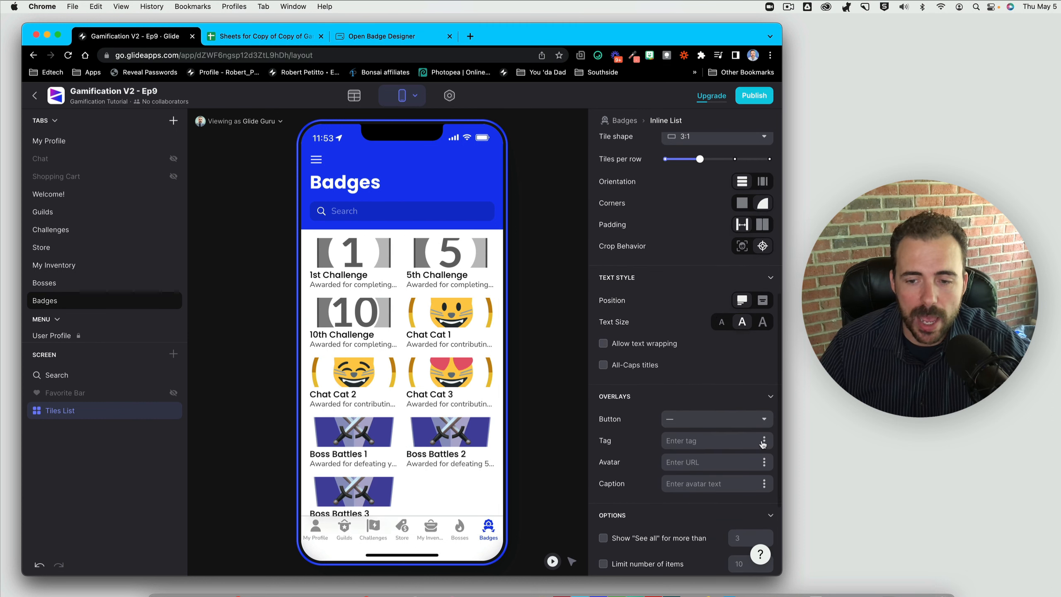
click(762, 444)
click(728, 419)
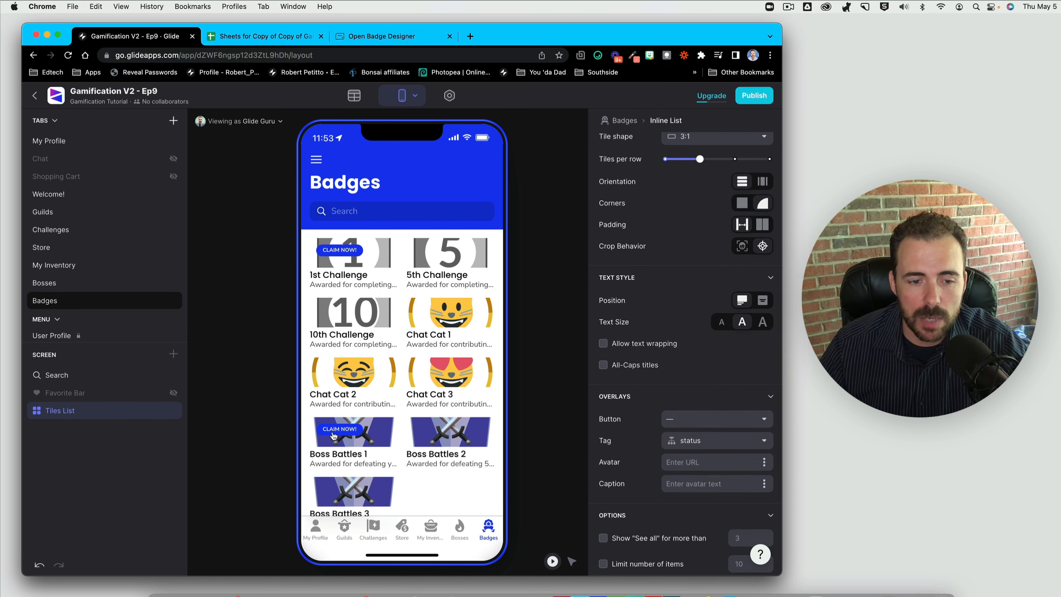
- Try the Circle shape on the badge tiles, and settle on Square as the tile shape
scroll(705, 233, up, 3)
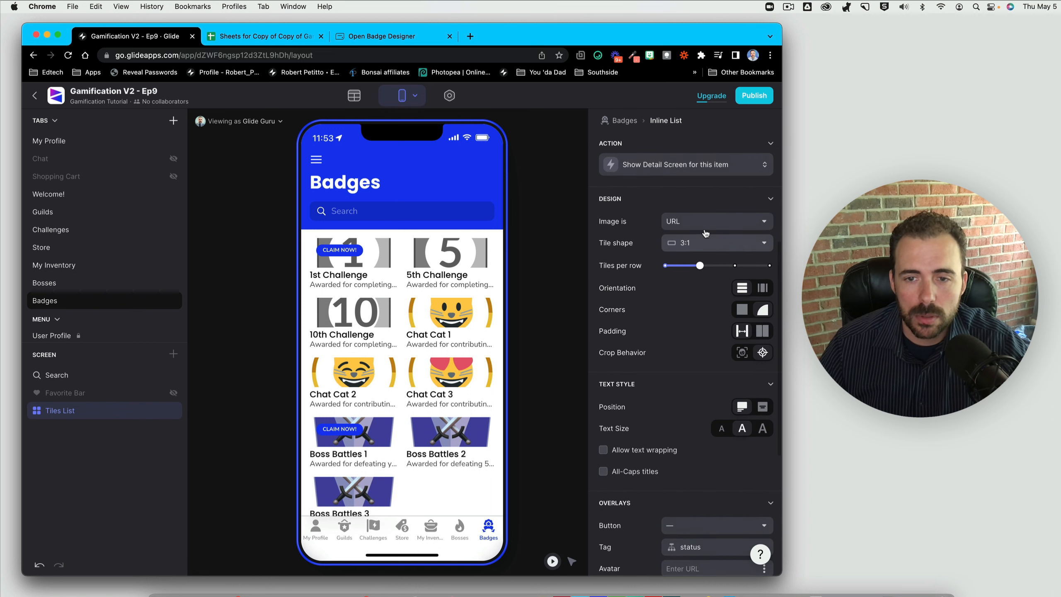
click(703, 243)
click(679, 335)
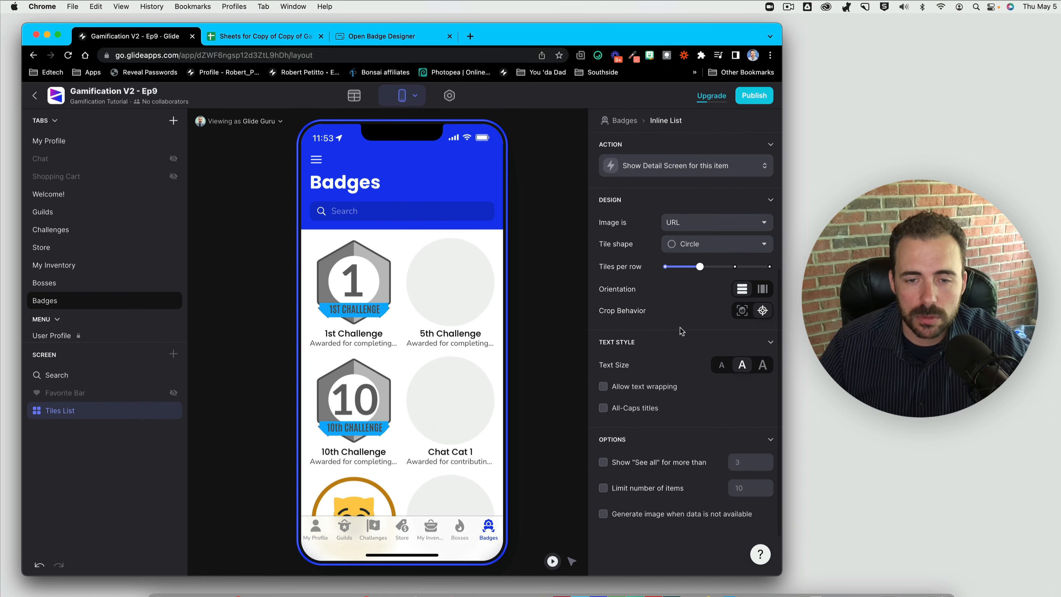
click(704, 243)
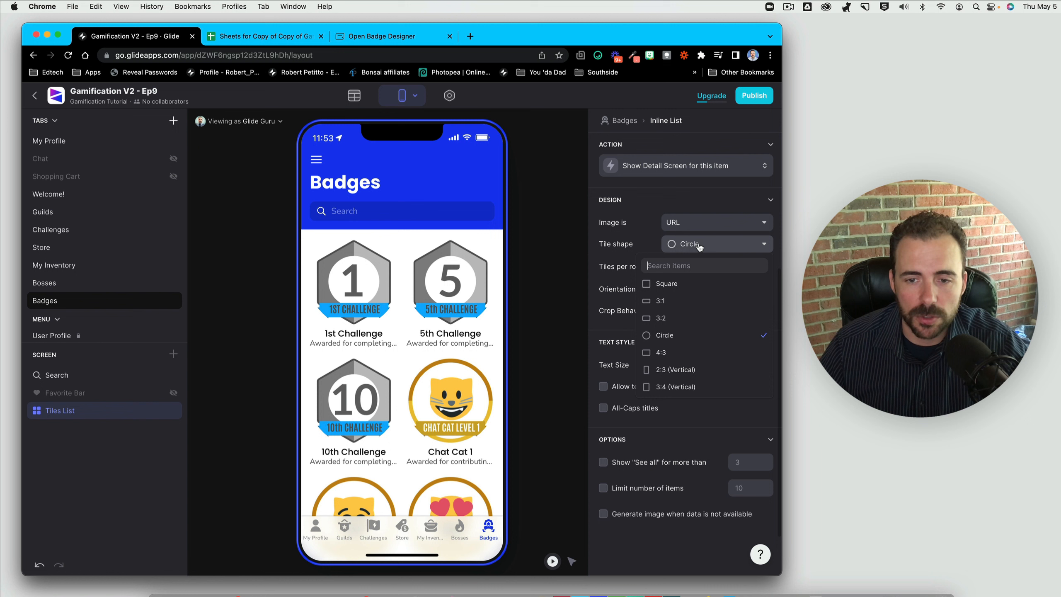
click(689, 279)
- Remove the Details content from the badge tiles and check the tiles in the app preview
scroll(692, 278, up, 5)
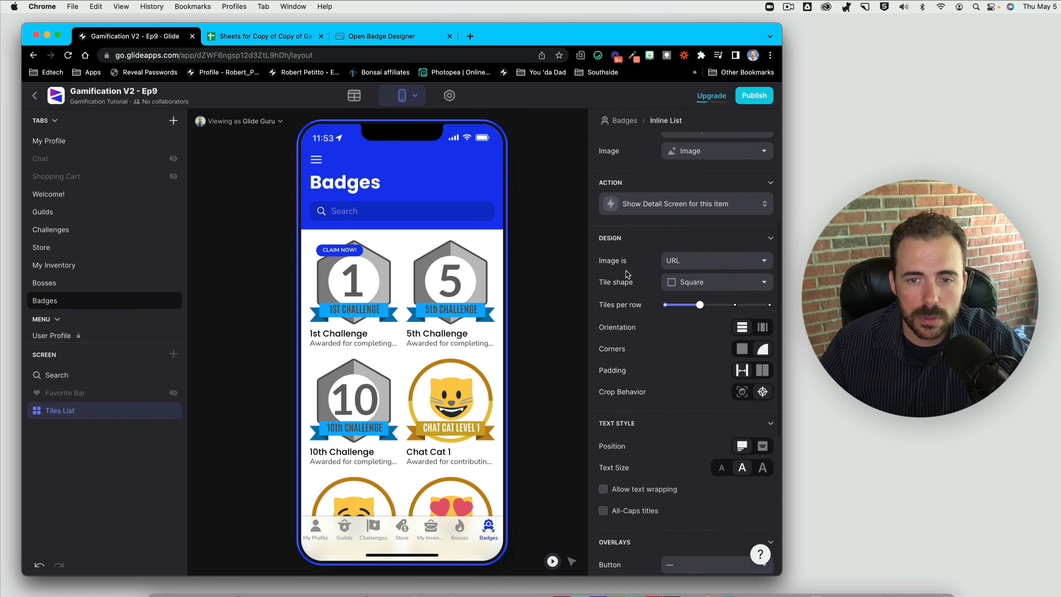
click(696, 336)
click(694, 352)
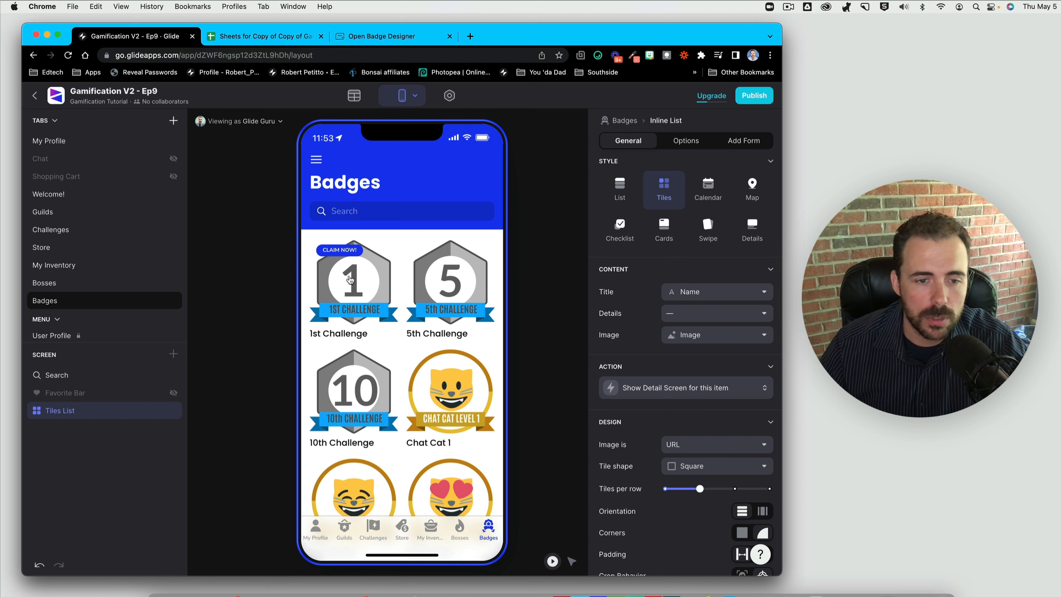
scroll(335, 270, down, 5)
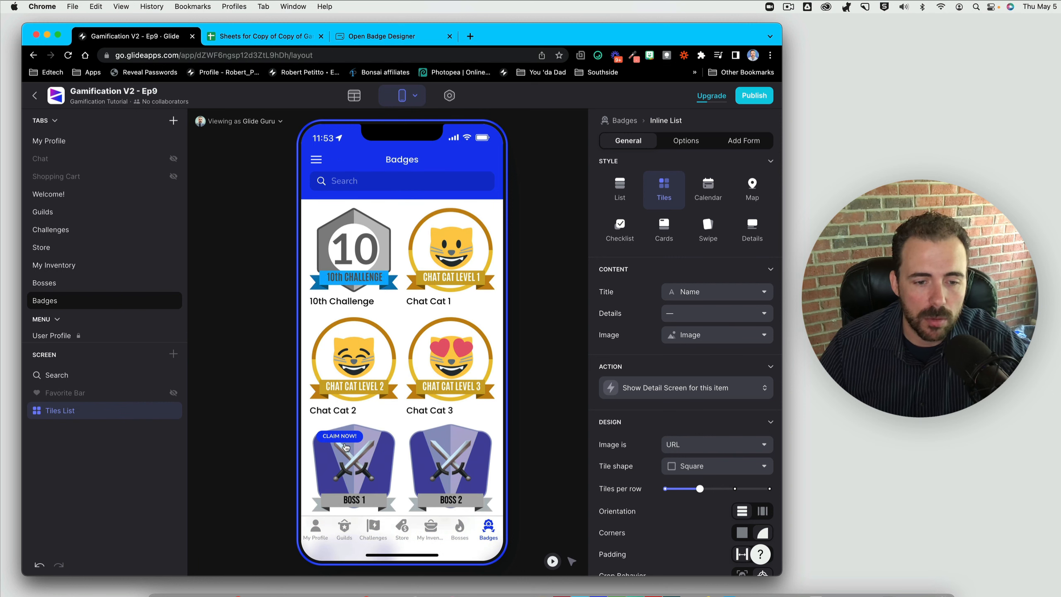
scroll(446, 319, up, 5)
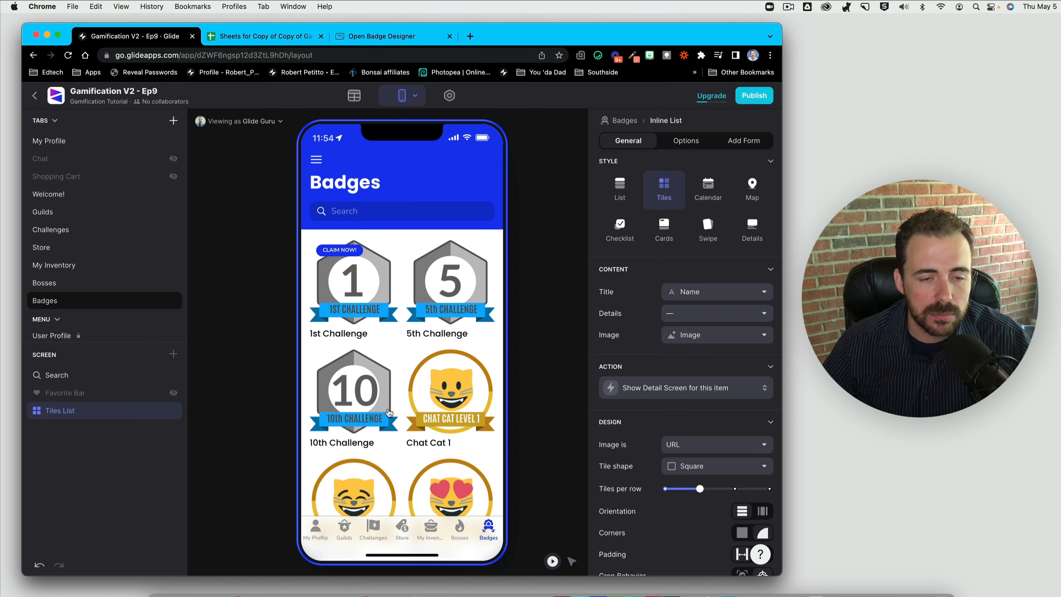
scroll(425, 455, down, 8)
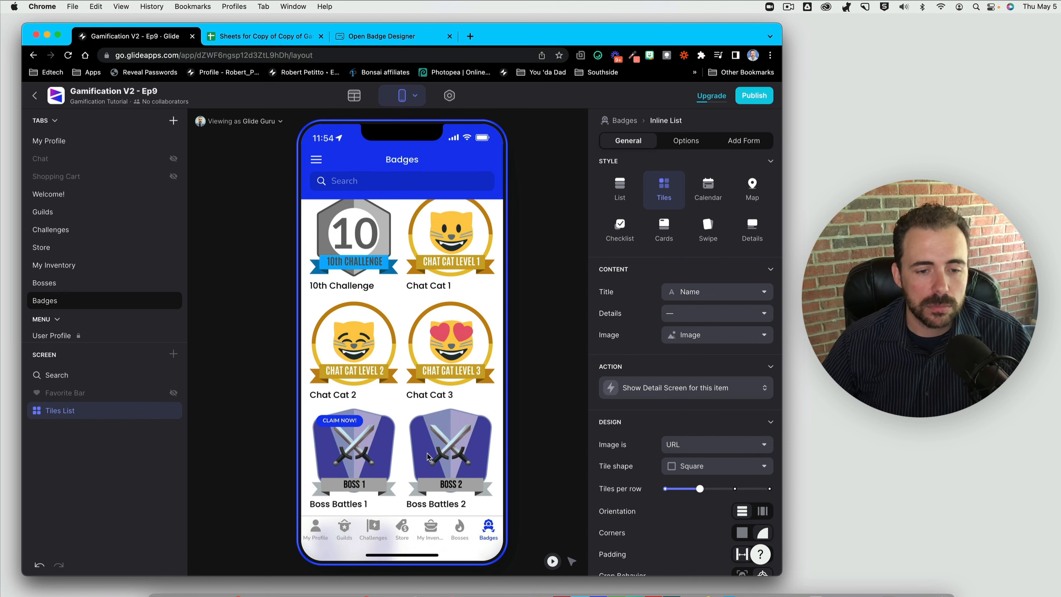
- Duplicate the Image column of the badges table, name the copy Image_grey, and make it a Template column
click(355, 95)
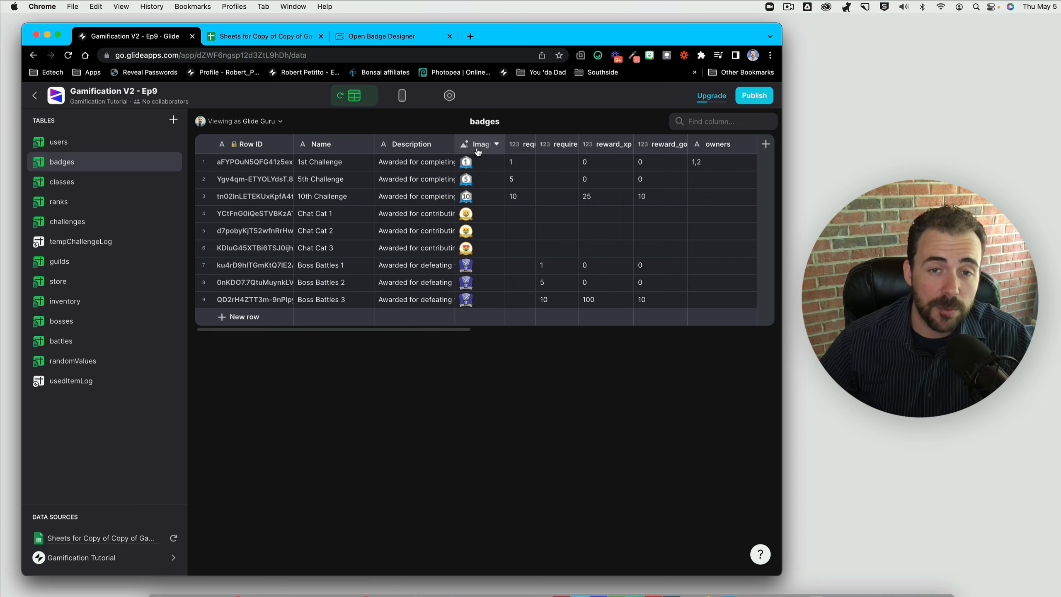
click(501, 143)
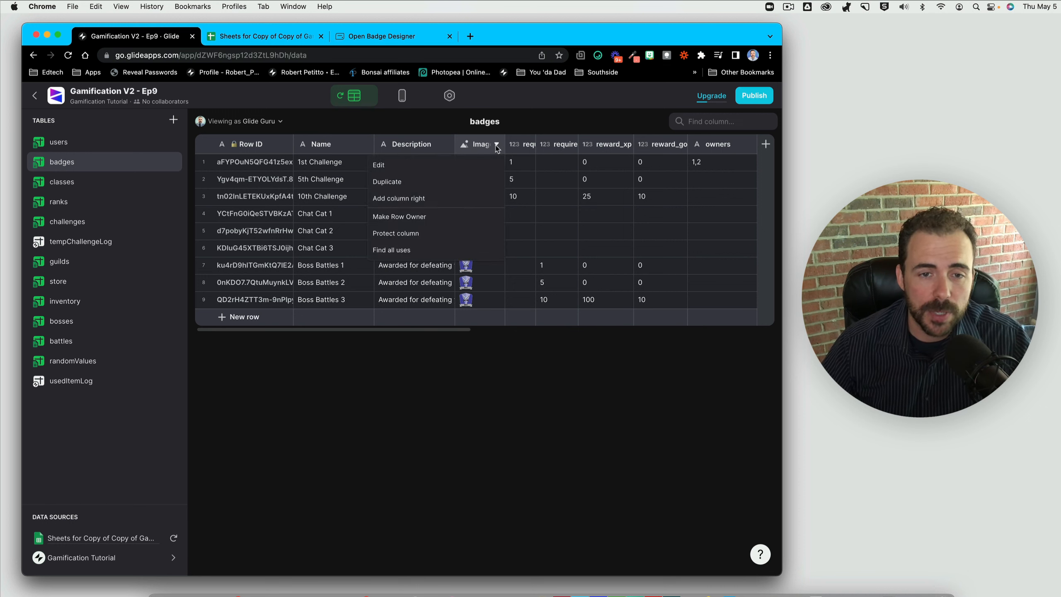
click(461, 179)
drag(456, 170, 409, 170)
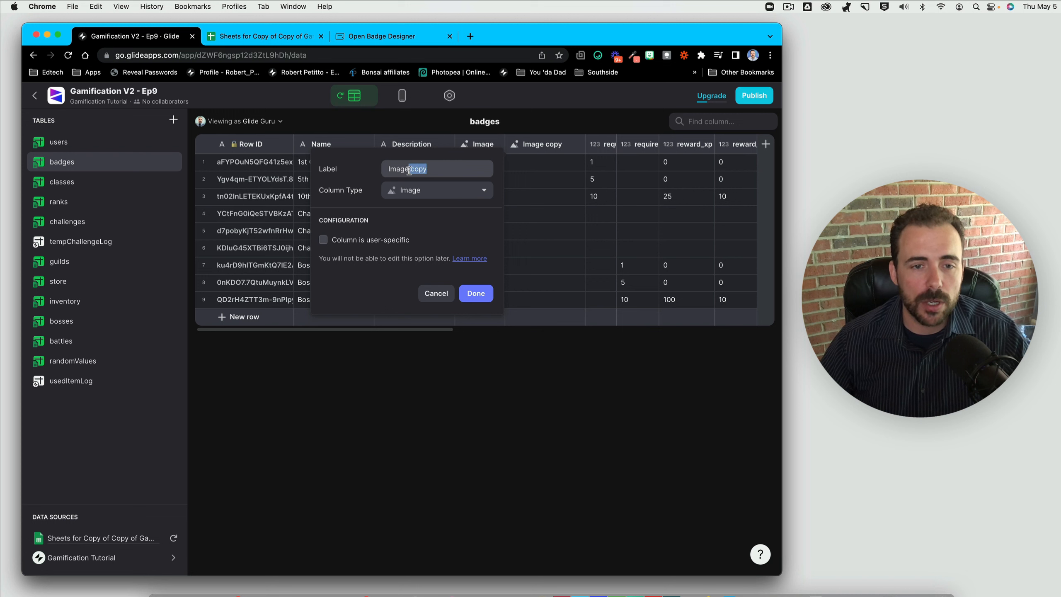
text(_gre)
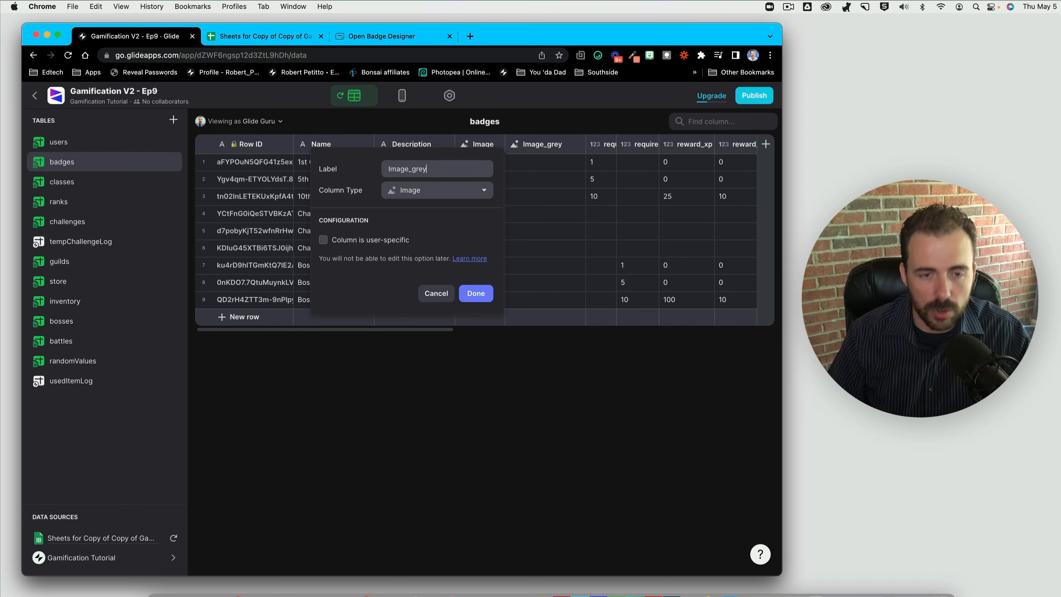
click(414, 192)
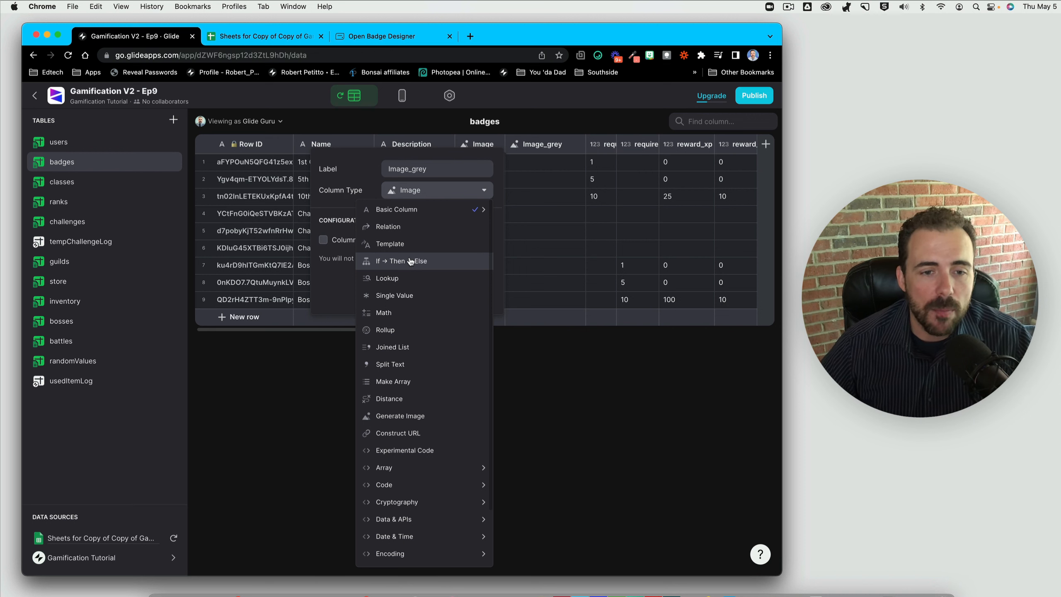
click(395, 243)
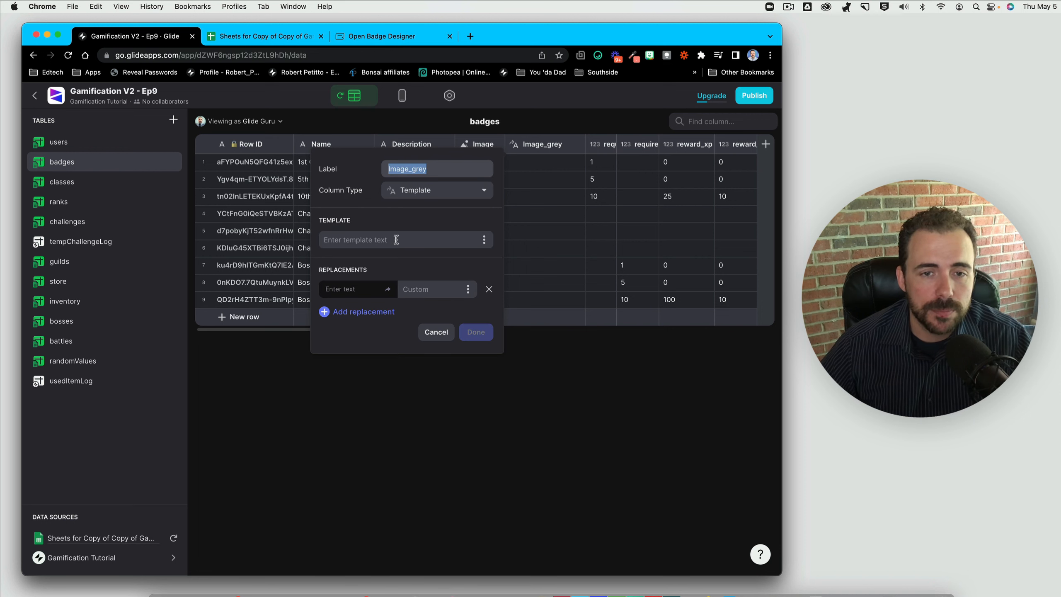
click(395, 239)
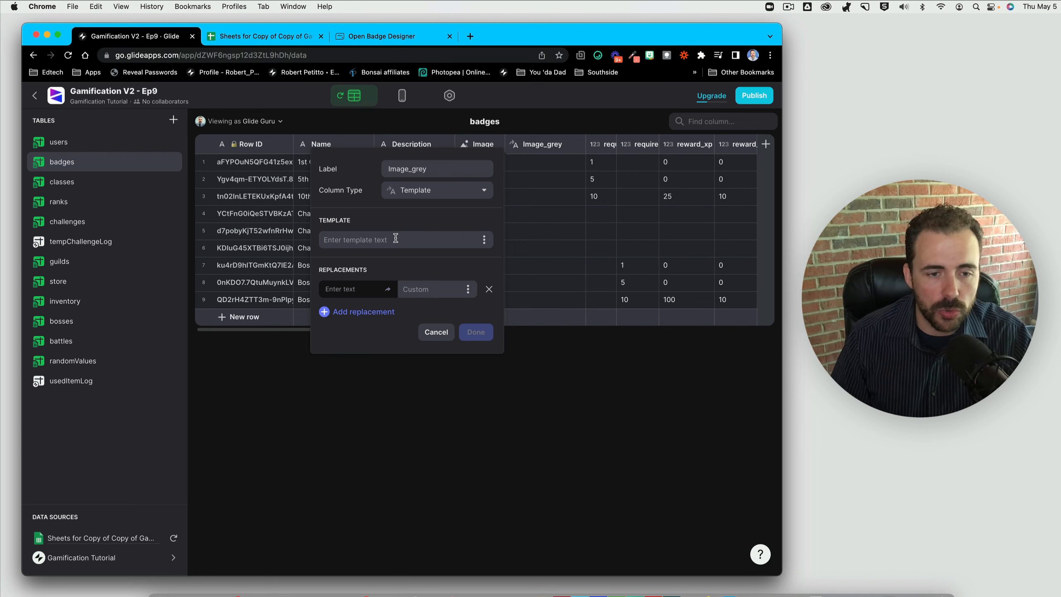
text(ht)
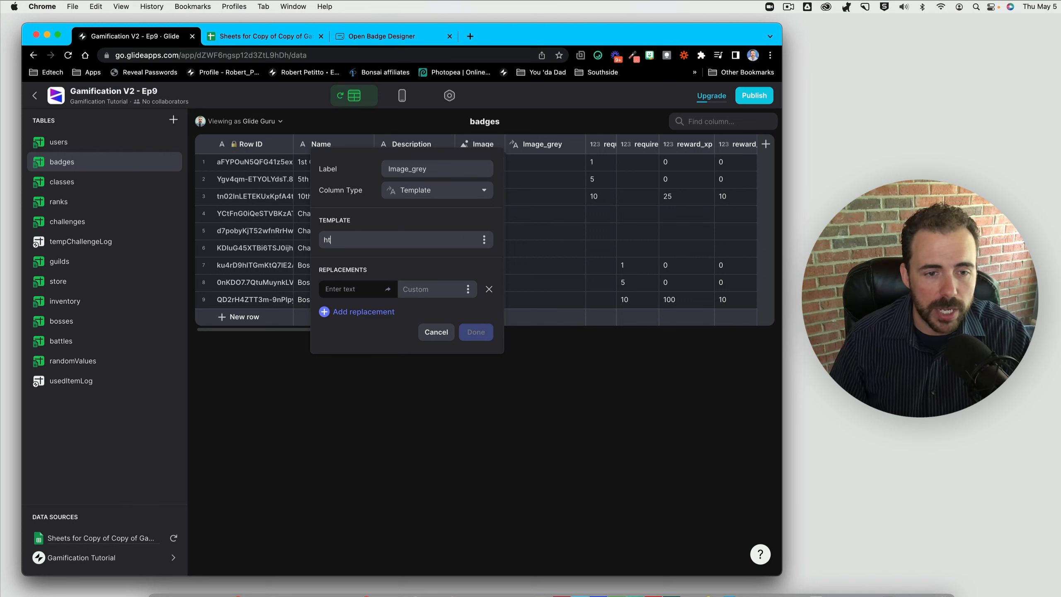
text(t)
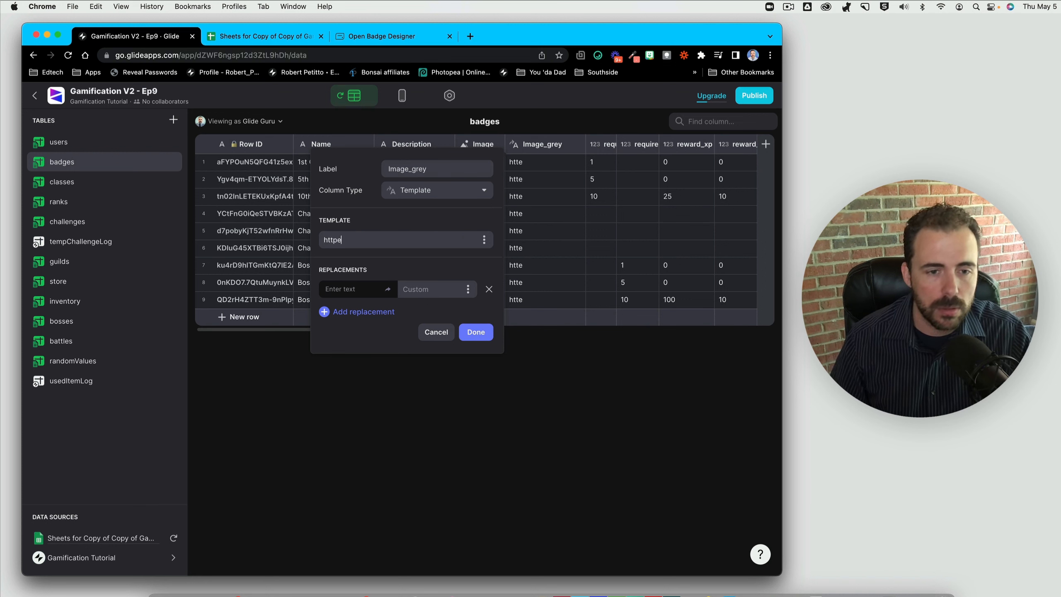
text(pe)
key(BackSpace)
text(s://)
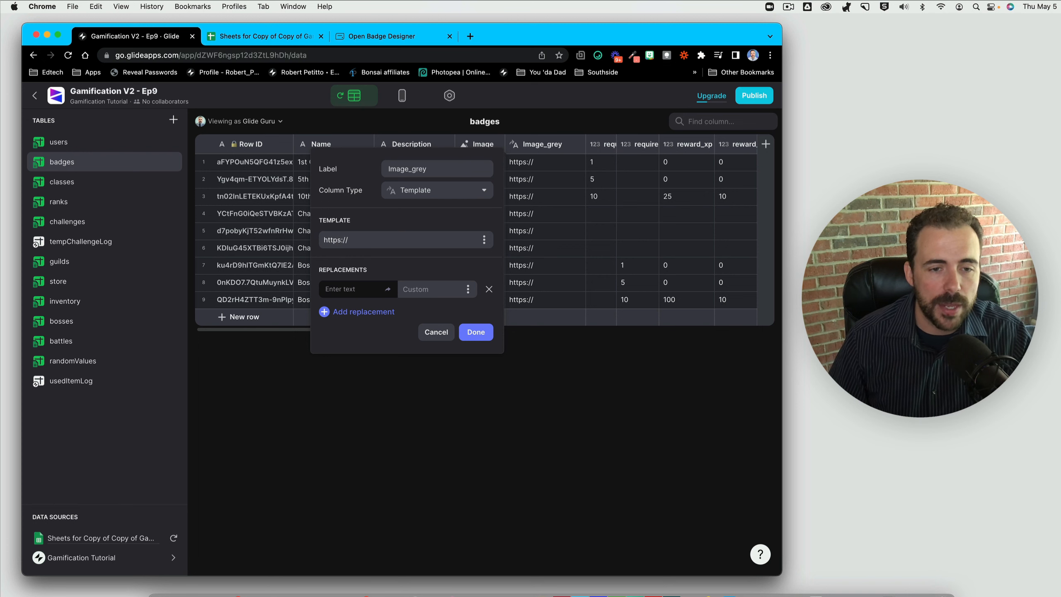
text(res.cl)
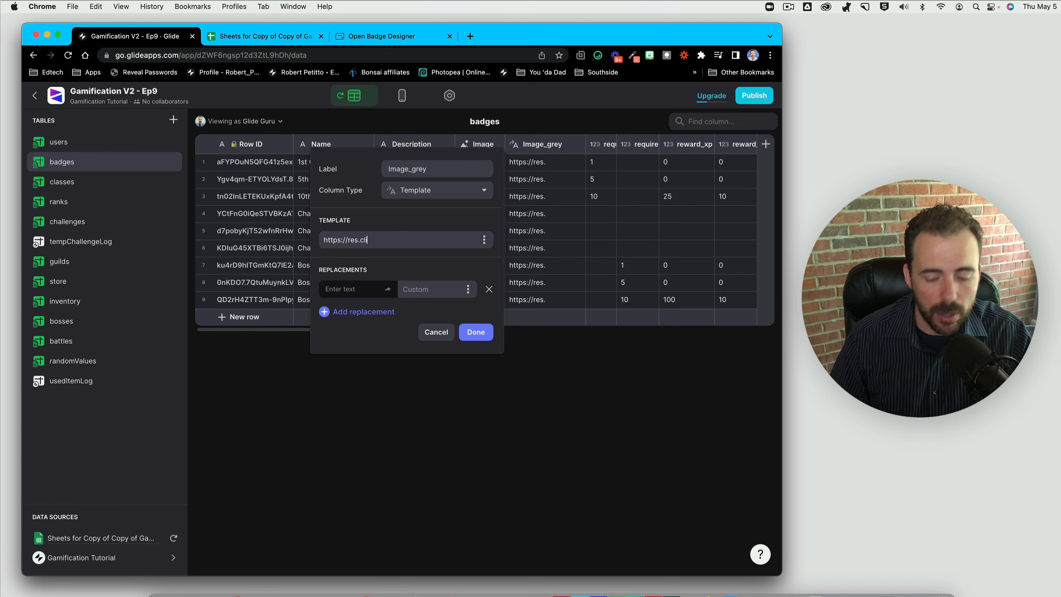
text(oudinary.com/g)
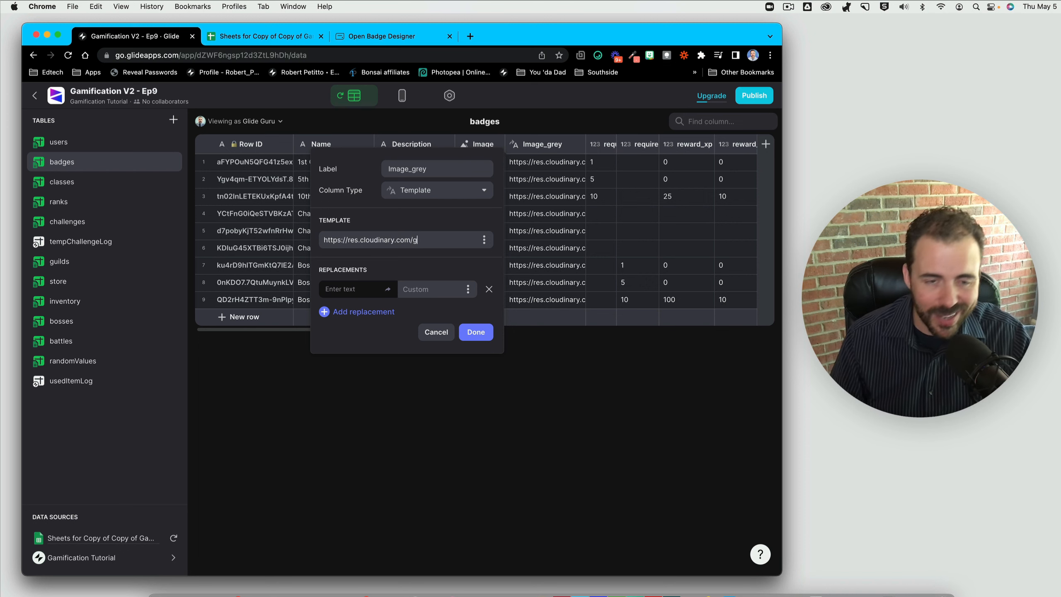
text(lide)
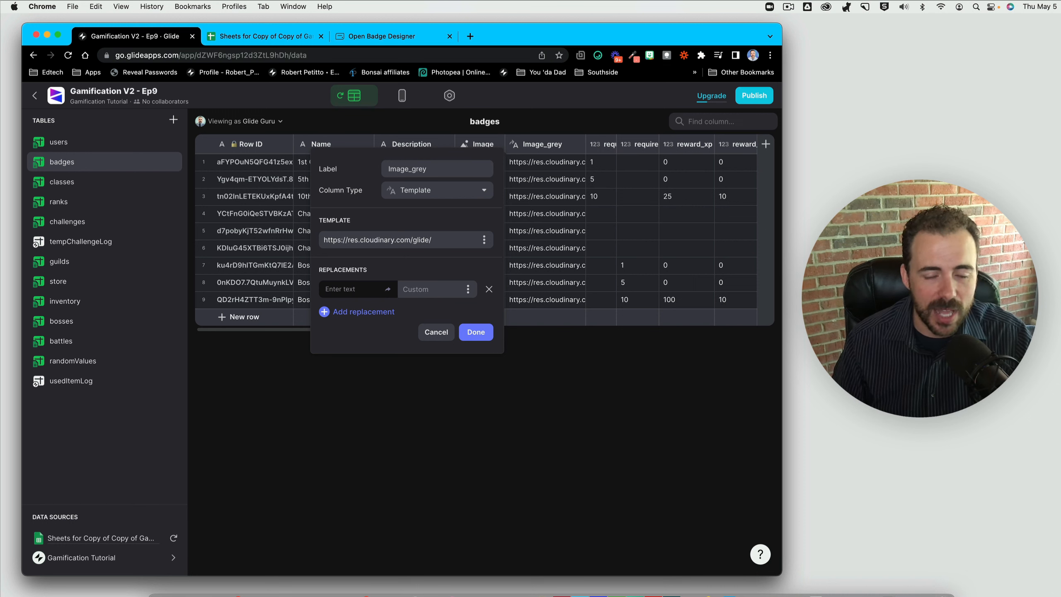
text(/i)
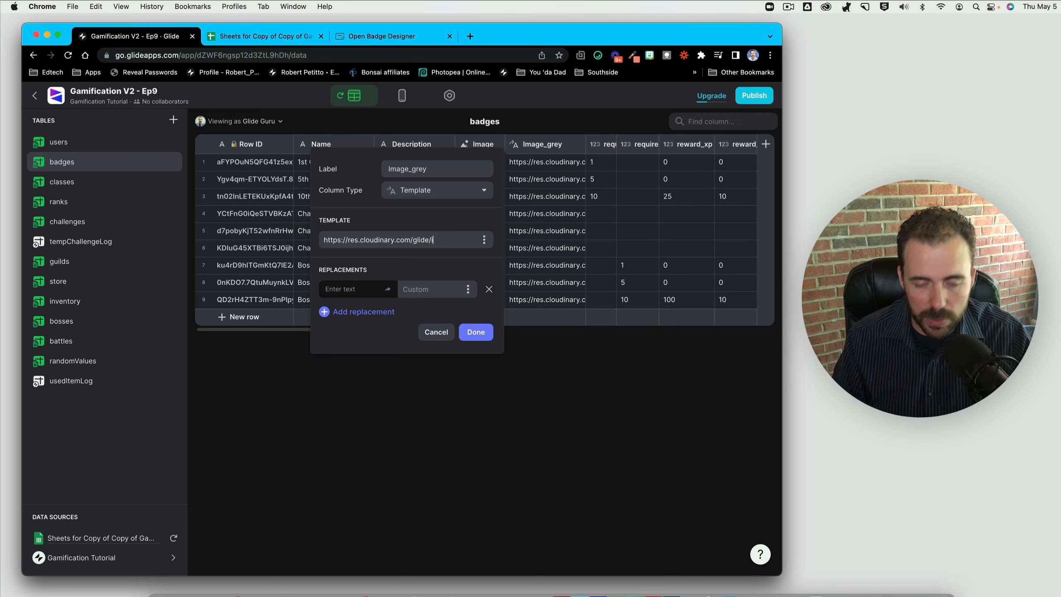
text(mage/fe)
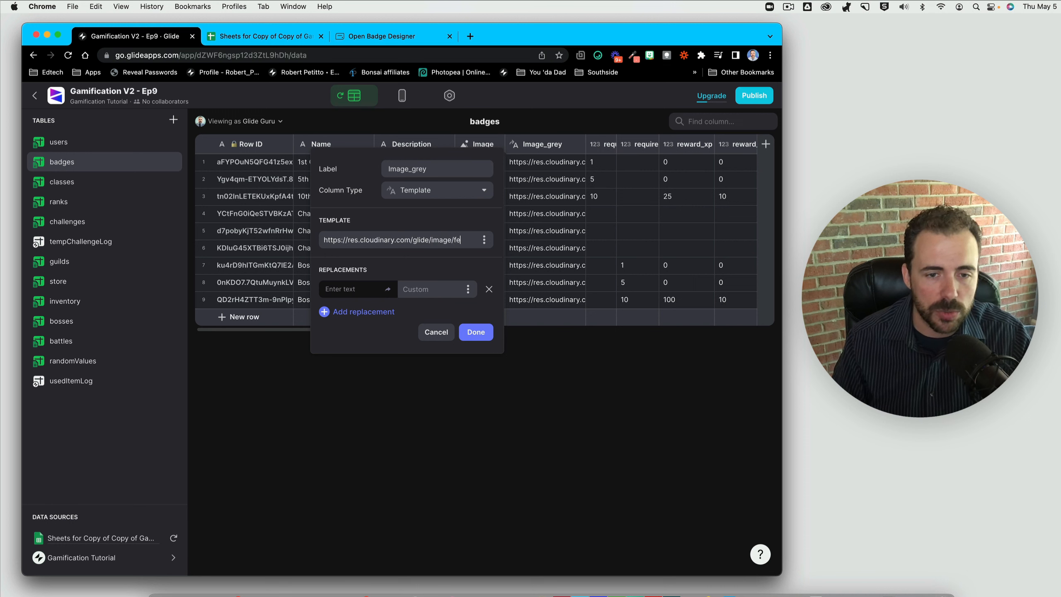
text(tch)
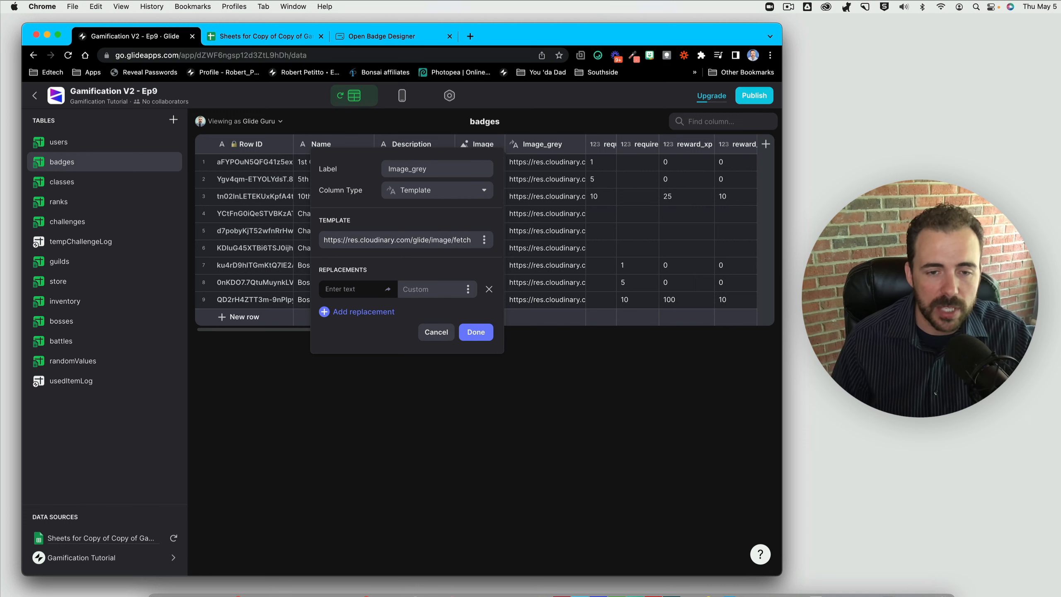
text(/)
key(BackSpace)
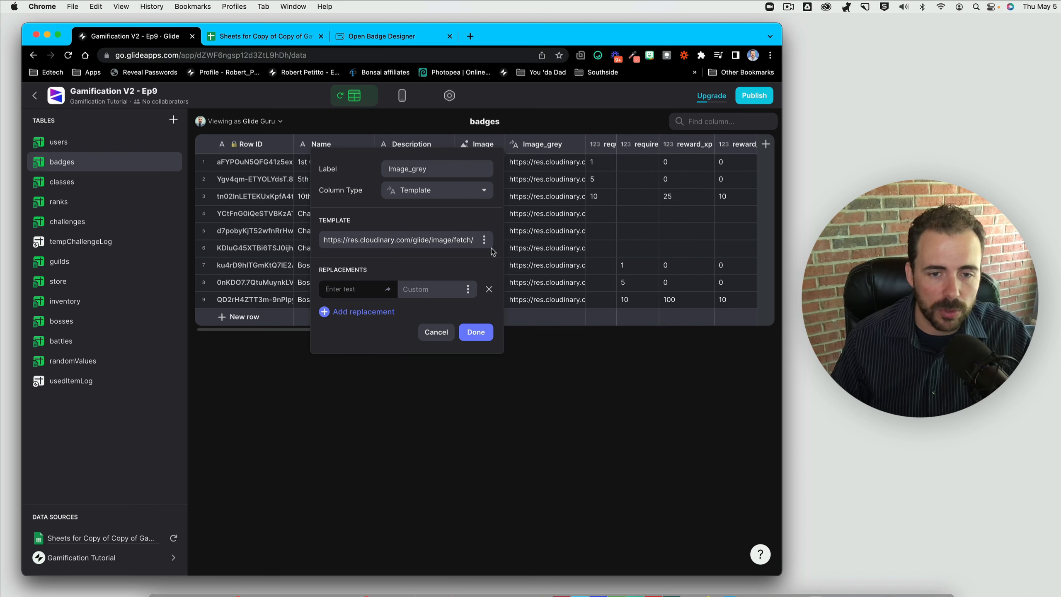
- Append an @ placeholder to the template URL and set its replacement to the Image column
text(@)
click(350, 296)
text(@)
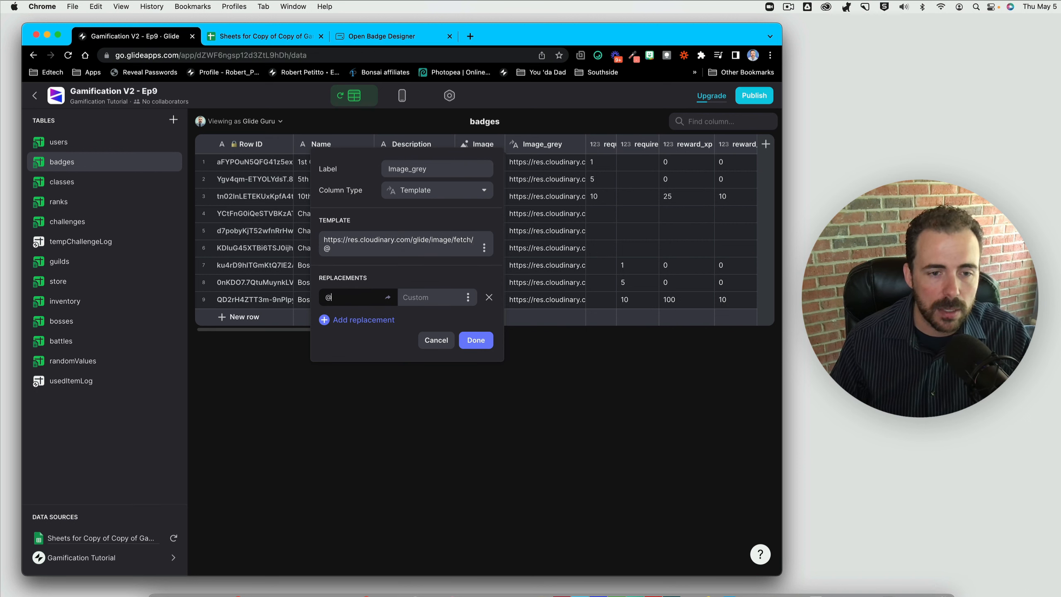
click(469, 297)
click(434, 374)
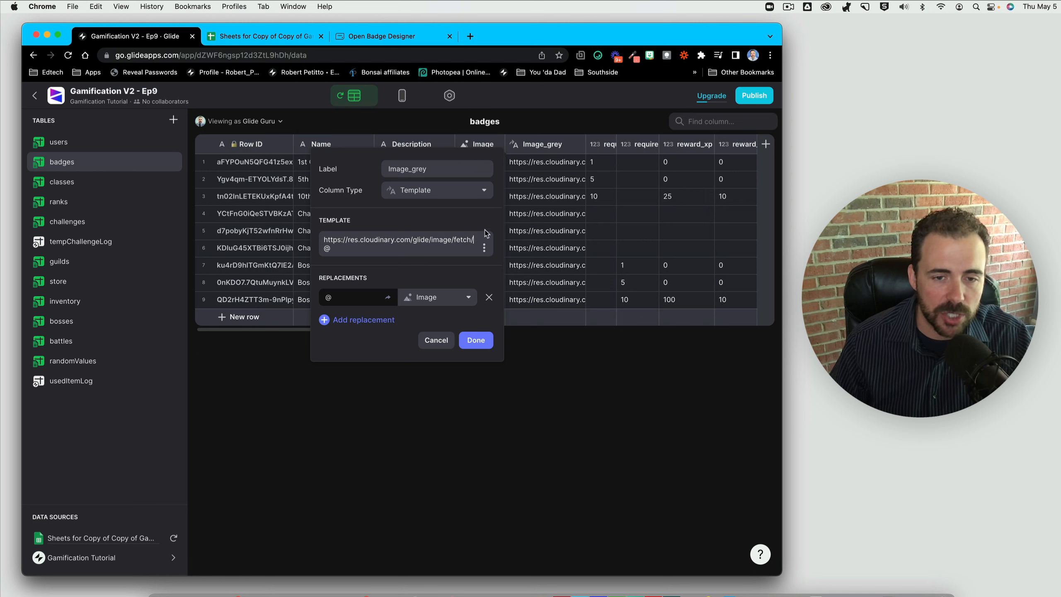
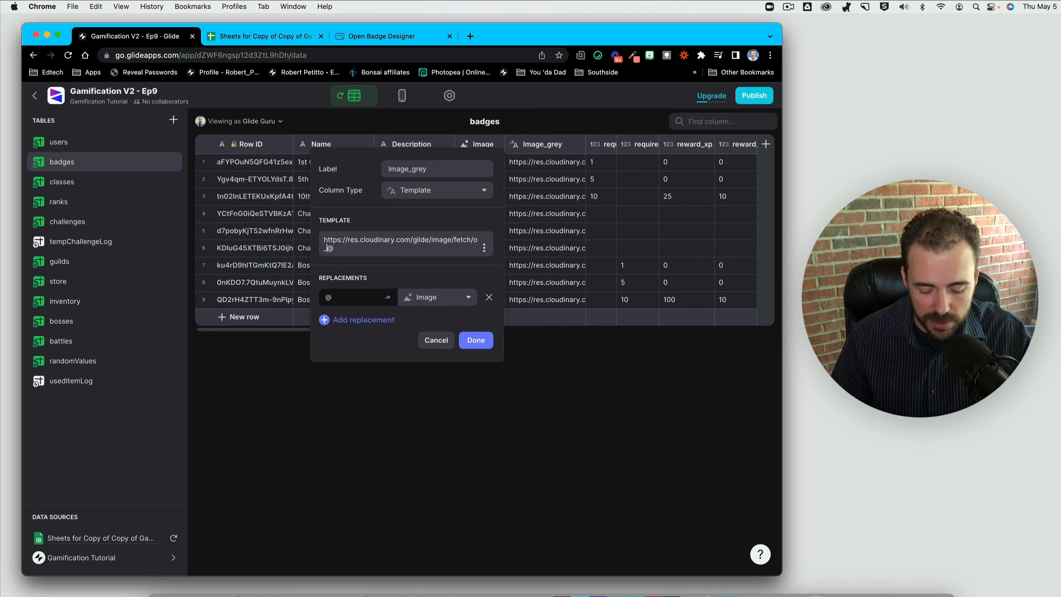
- Insert the transformations o_50,e_grayscale/ before the @ placeholder in the template URL and save the Image_grey column
text(50)
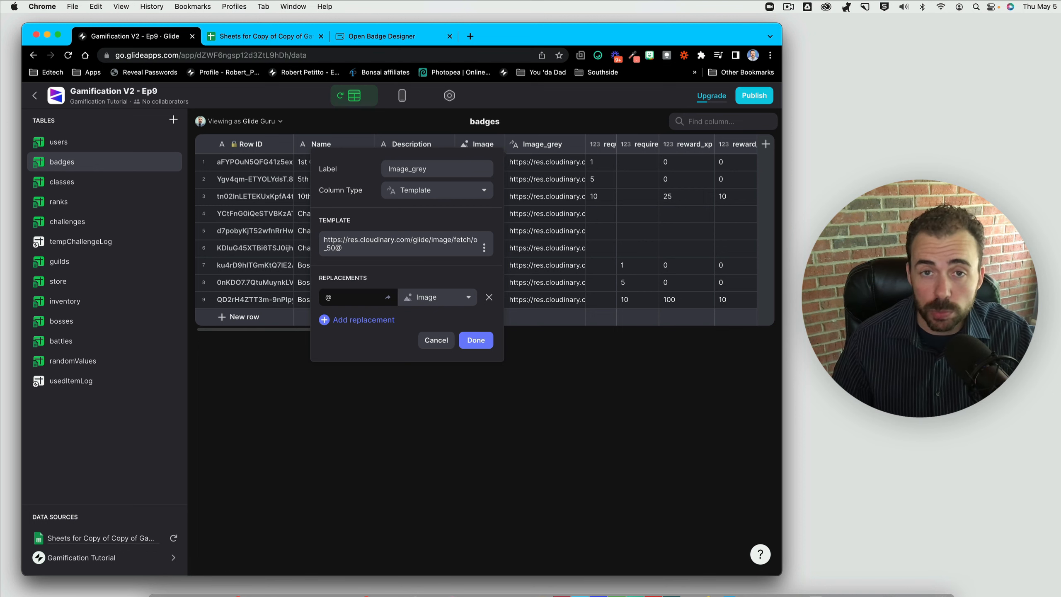
text(/)
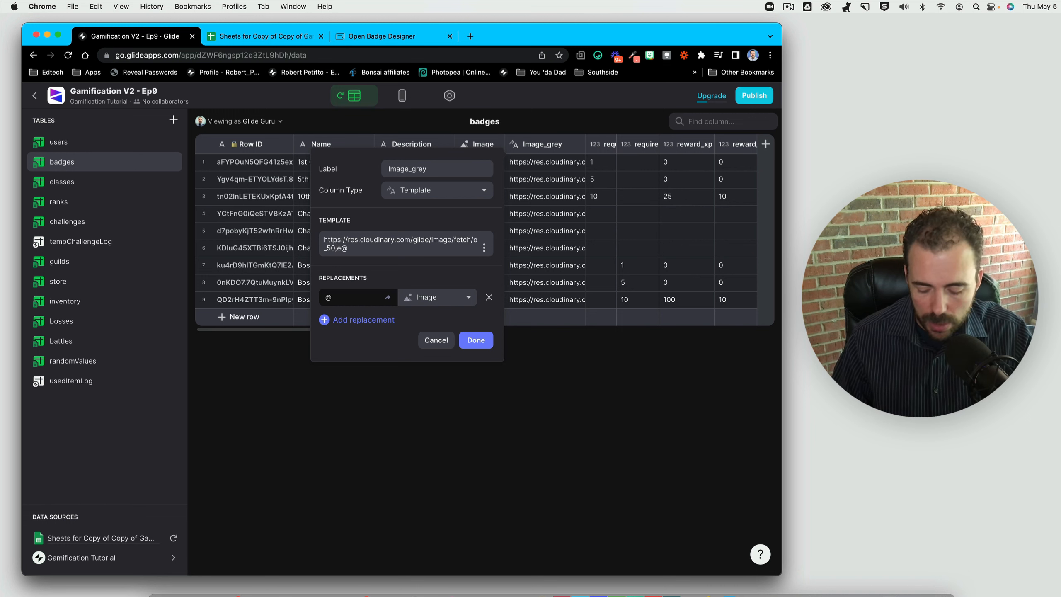
text(e_greays)
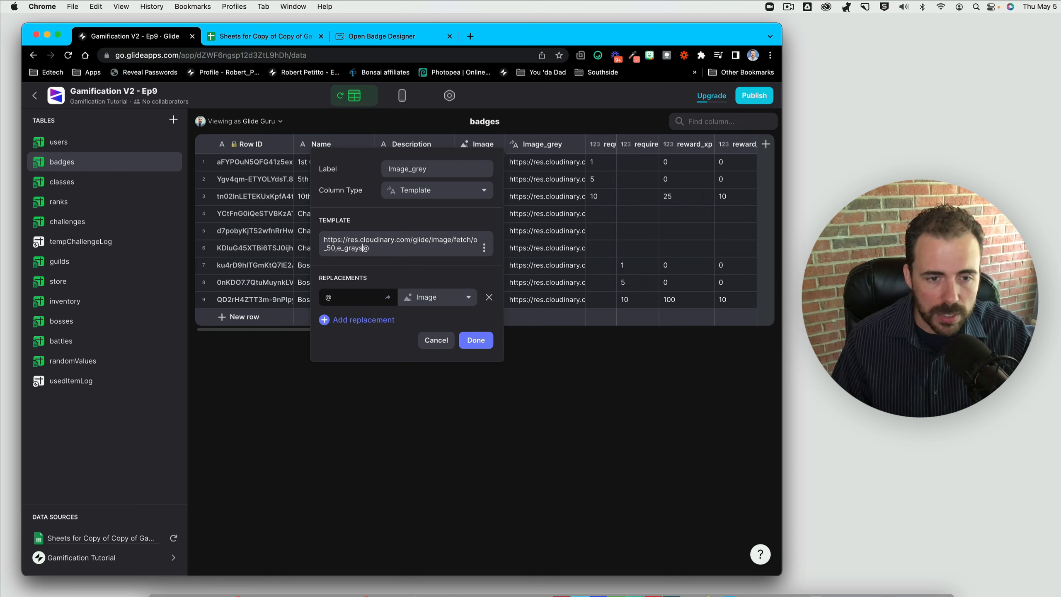
text(cale)
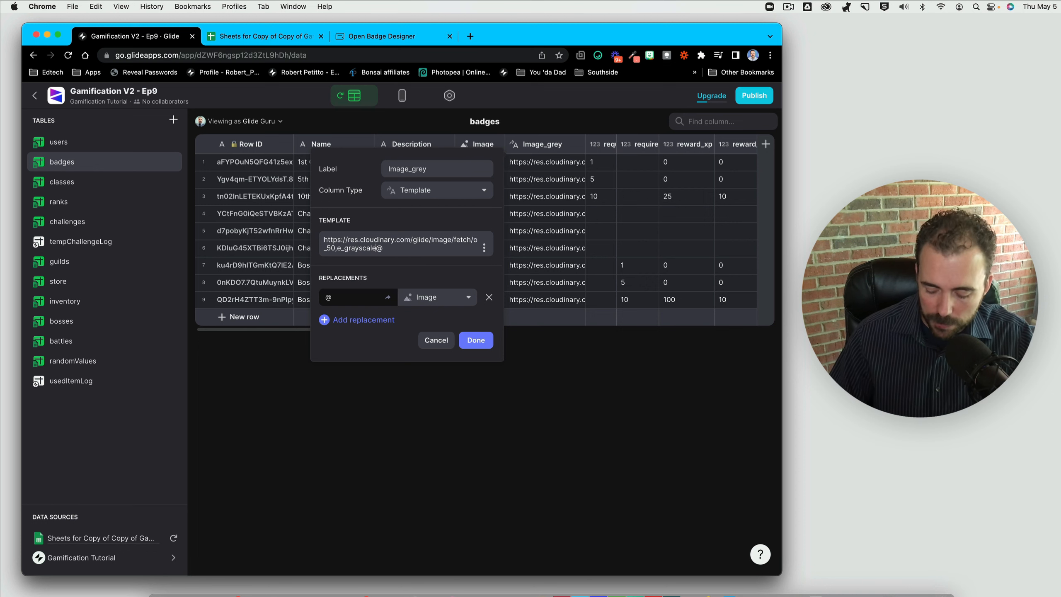
text(/)
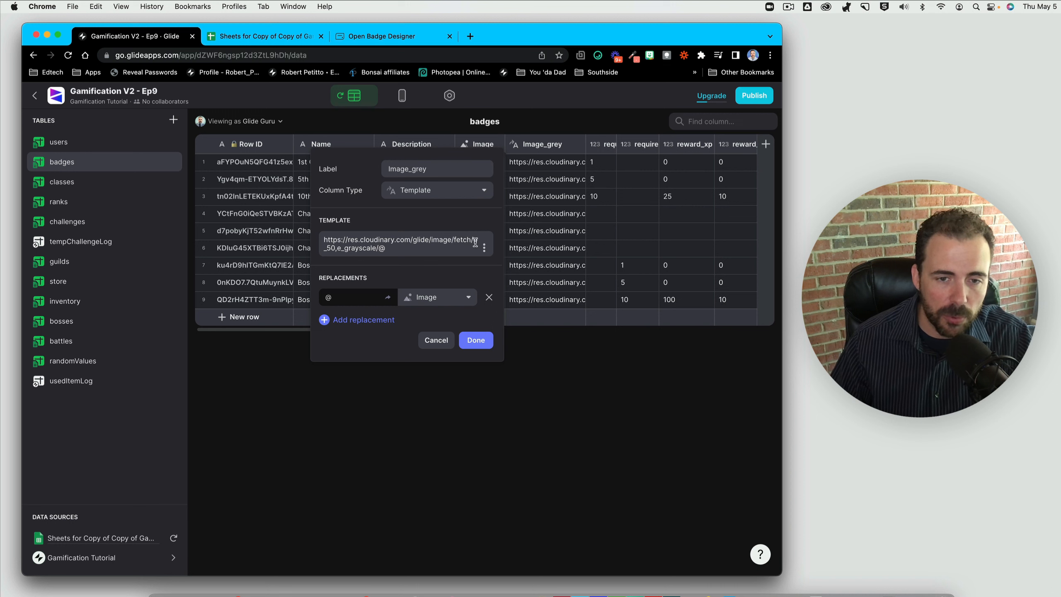
drag(475, 242, 474, 244)
drag(406, 244, 371, 248)
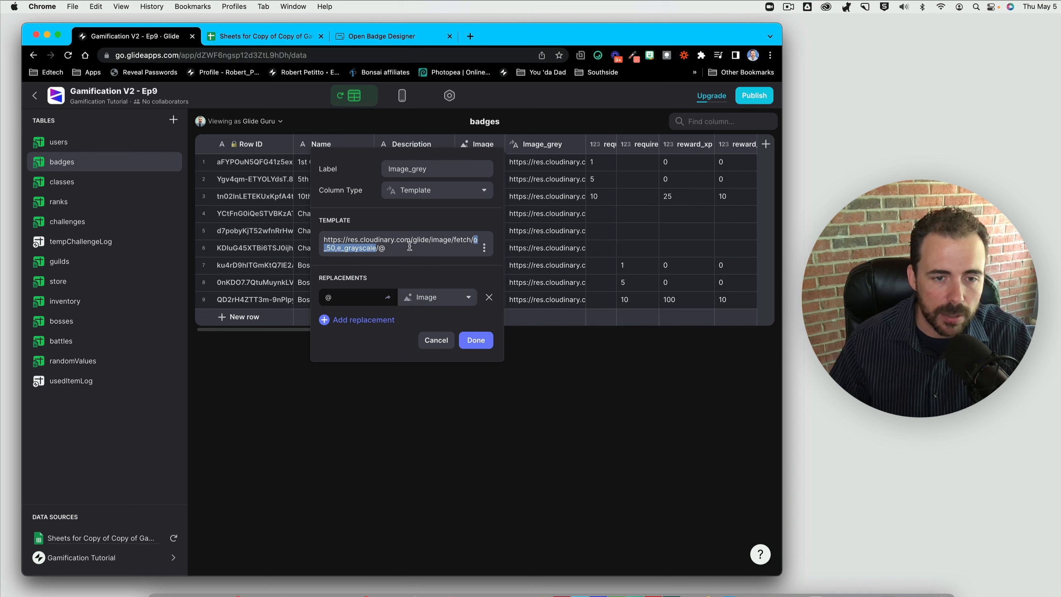
click(466, 242)
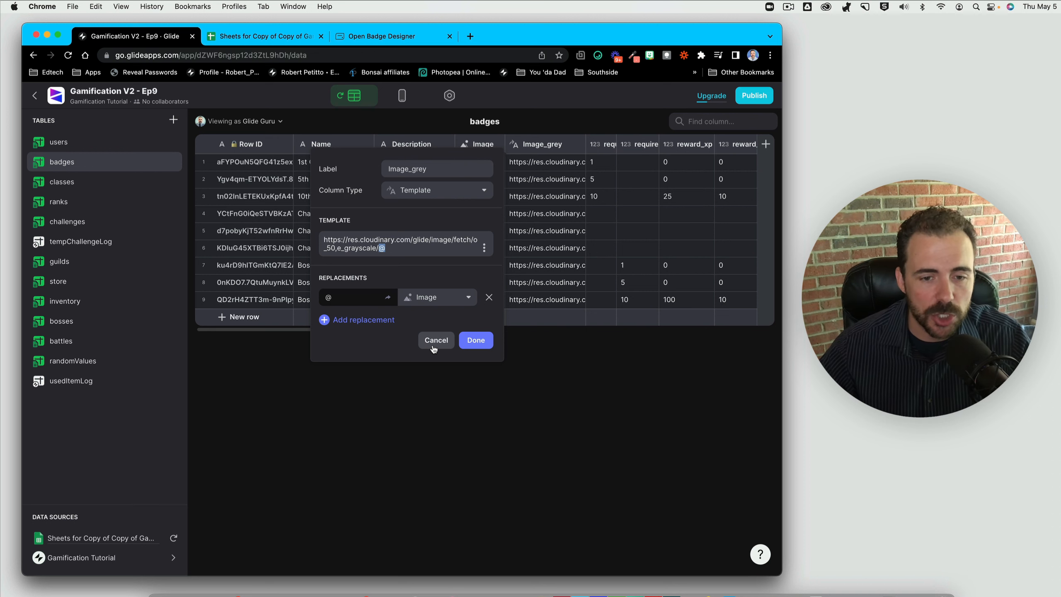
click(478, 342)
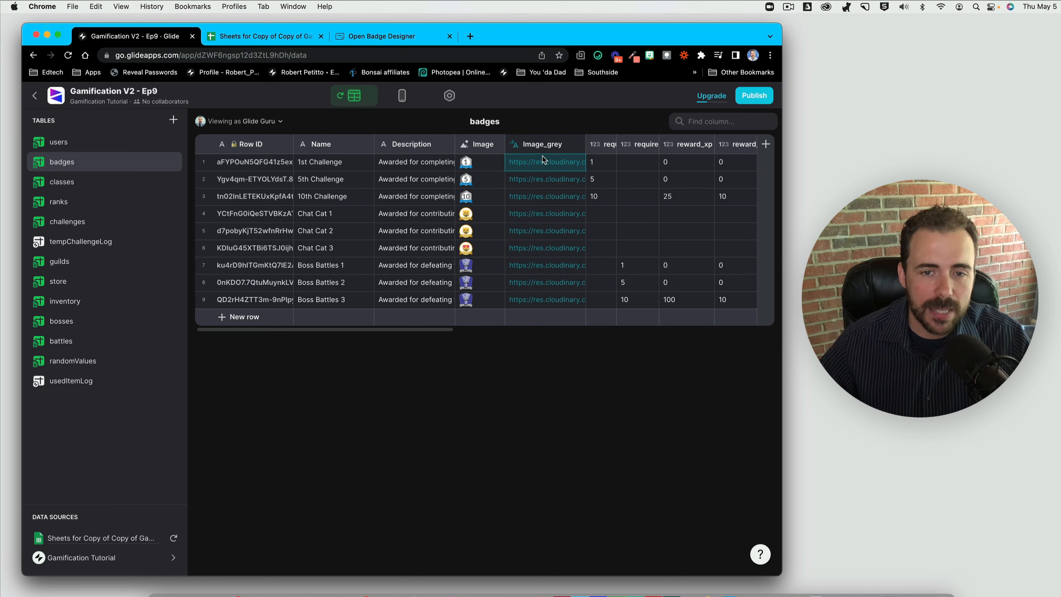
- Check the first badge's Image_grey URL by loading it in a separate browser tab, and close that tab
key(super+c)
click(470, 36)
key(super+v)
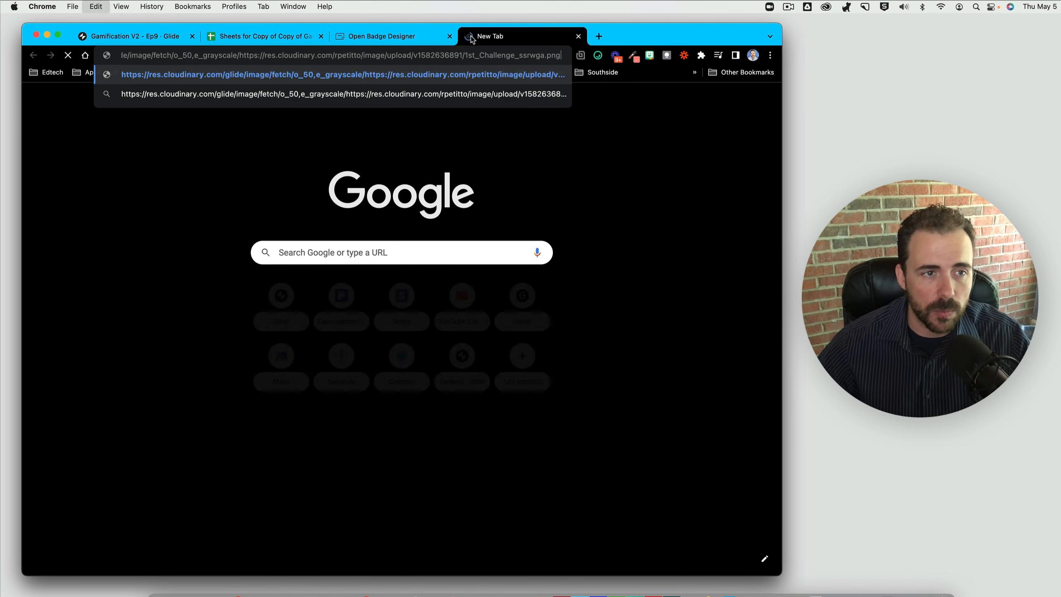
key(Return)
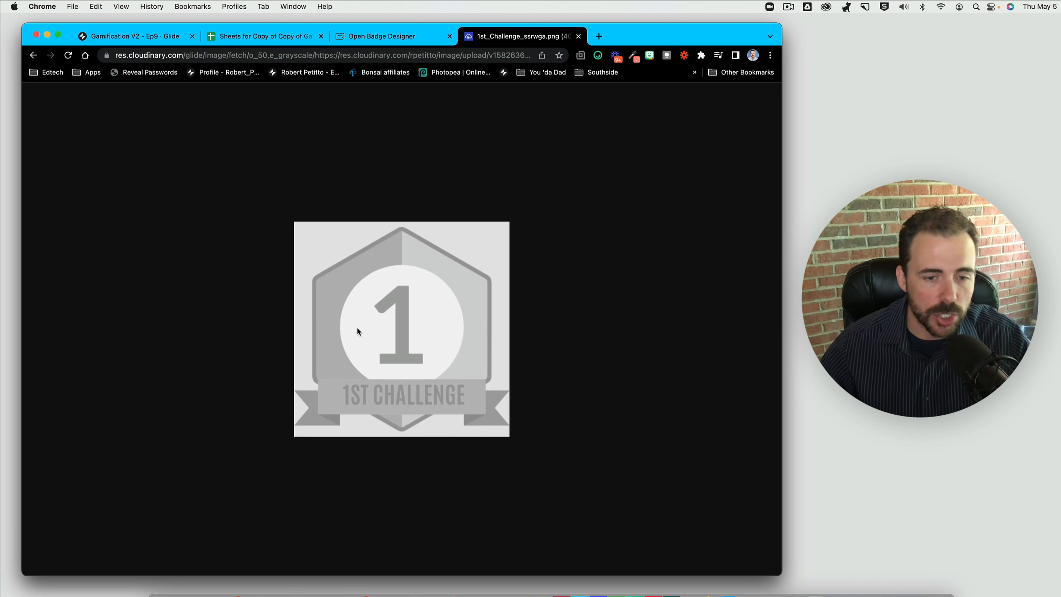
click(578, 37)
- Add a column named ifImage after Image_grey in the badges table, with the If → Then → Else type
scroll(625, 224, right, 5)
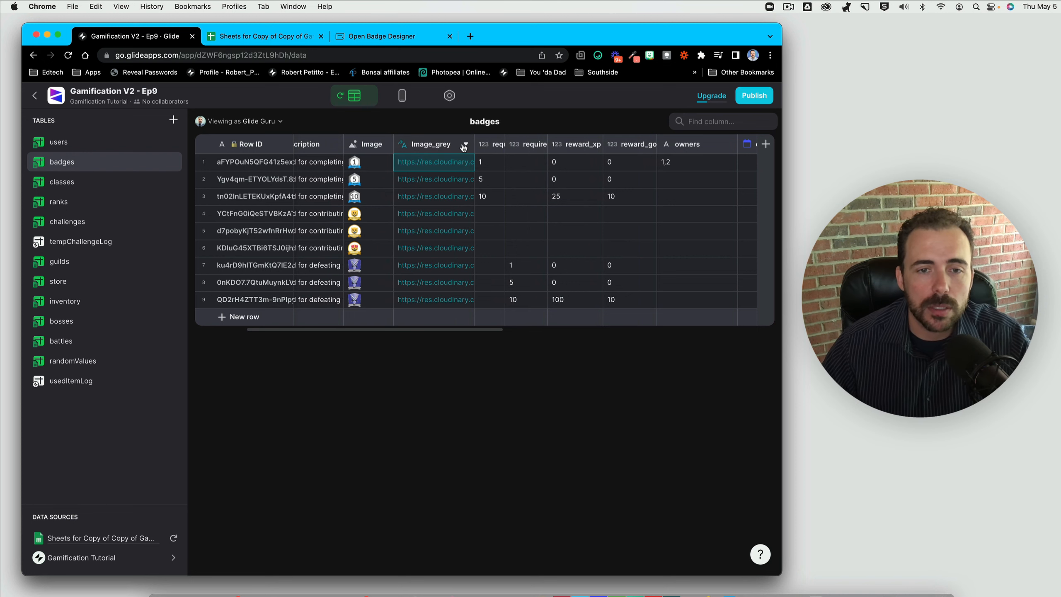
click(465, 145)
click(407, 198)
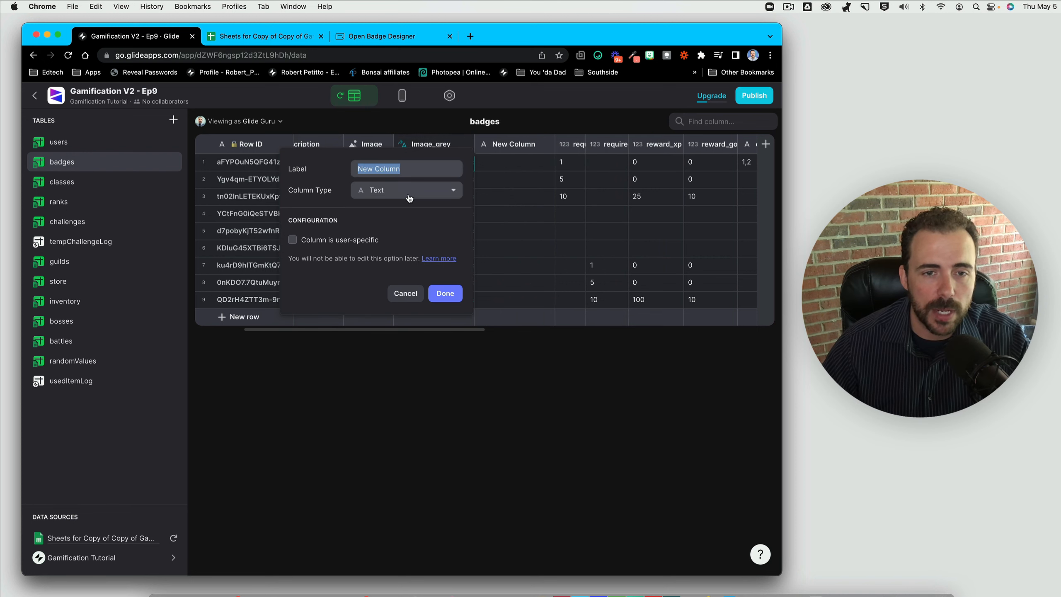
text(ifImage)
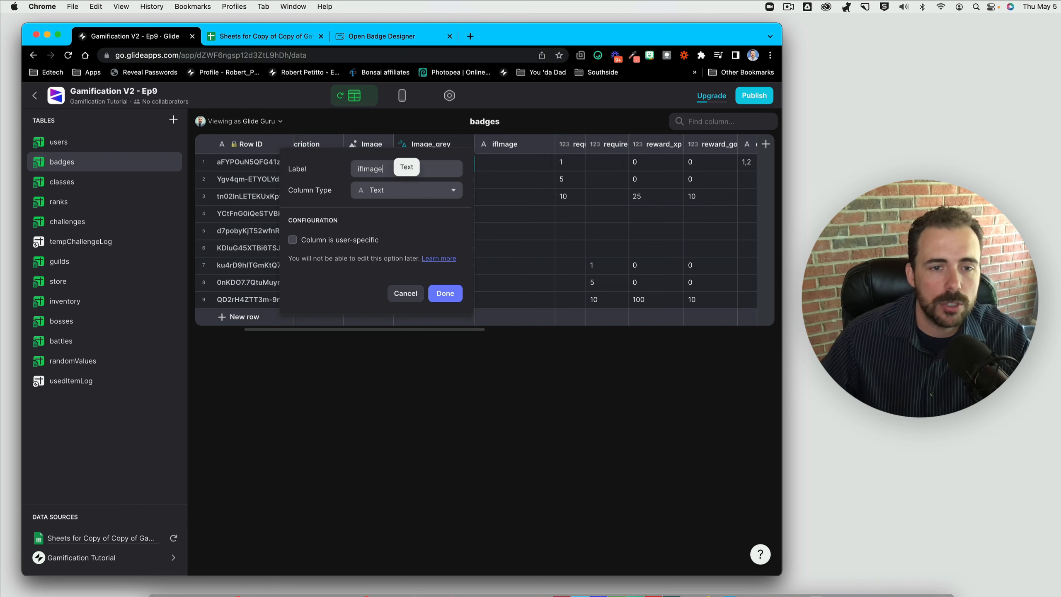
click(417, 190)
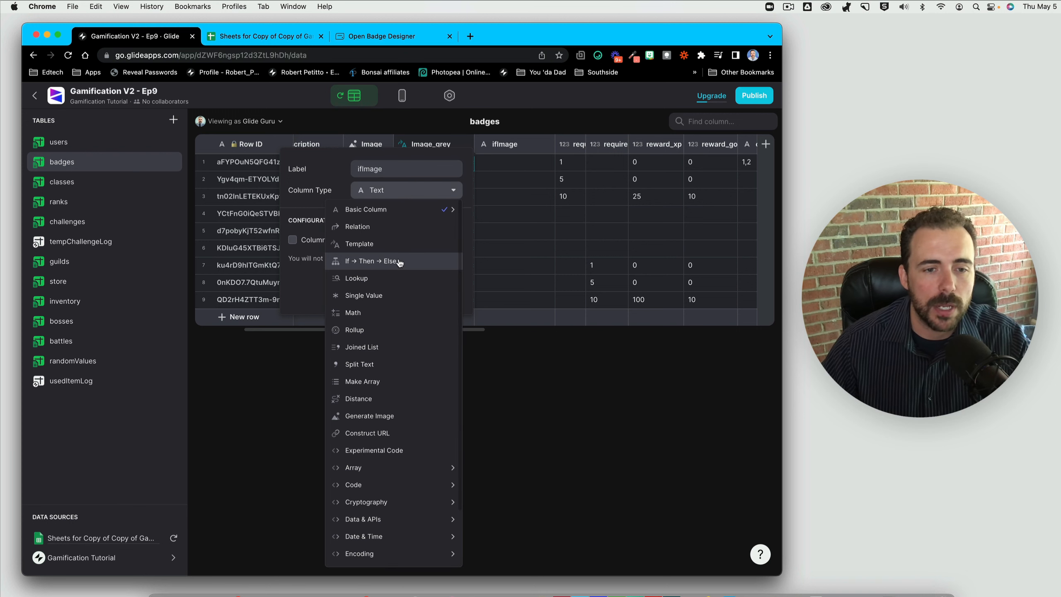
click(397, 262)
- Make ifImage return Image if claimedOn is not empty, else Image_grey, and save the column
click(336, 242)
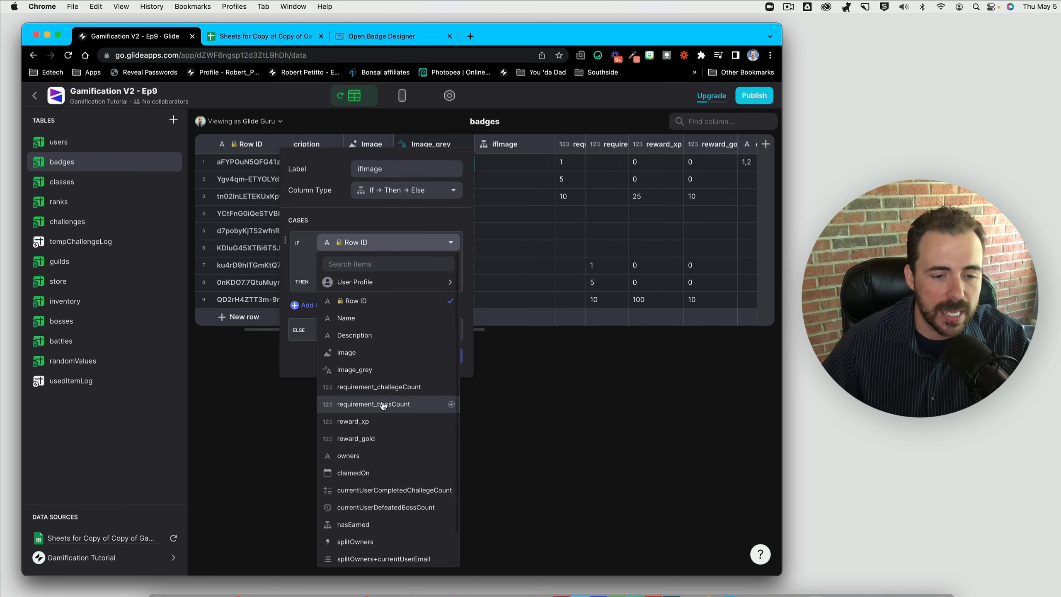
click(378, 473)
click(349, 263)
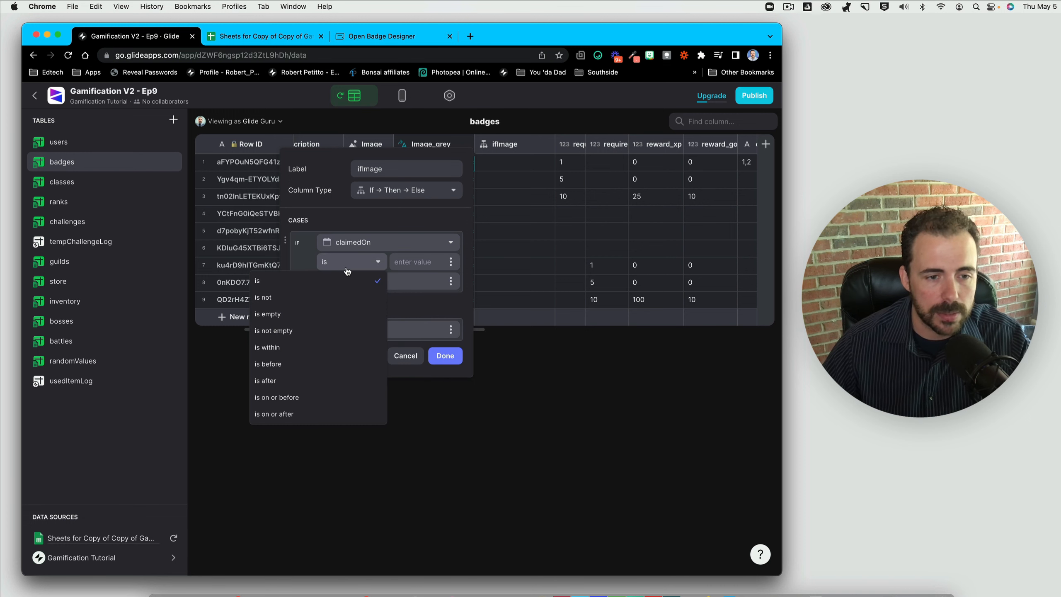
click(330, 329)
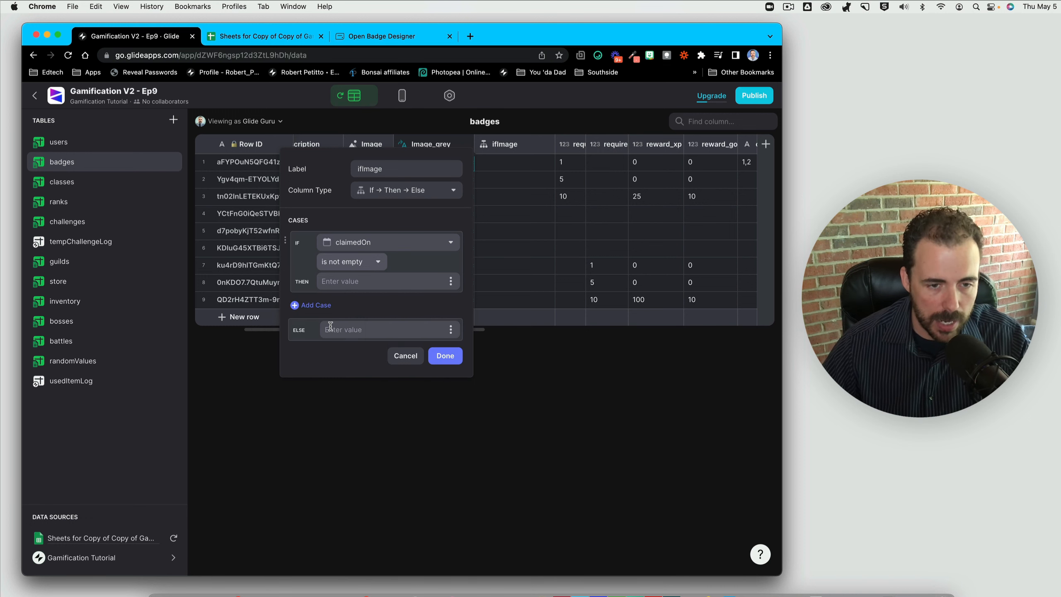
click(450, 282)
click(354, 411)
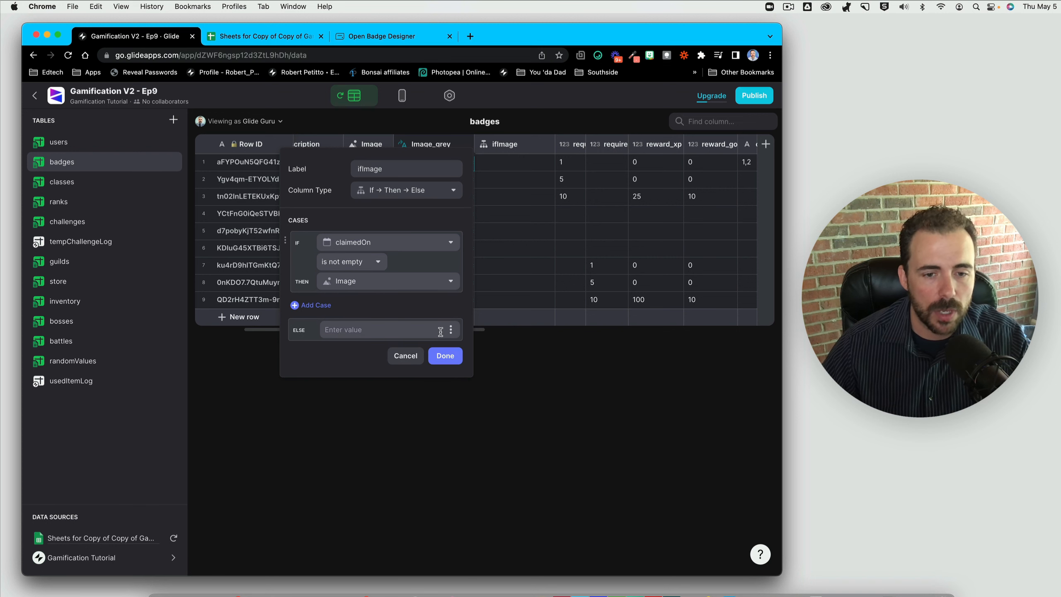
click(450, 330)
click(363, 477)
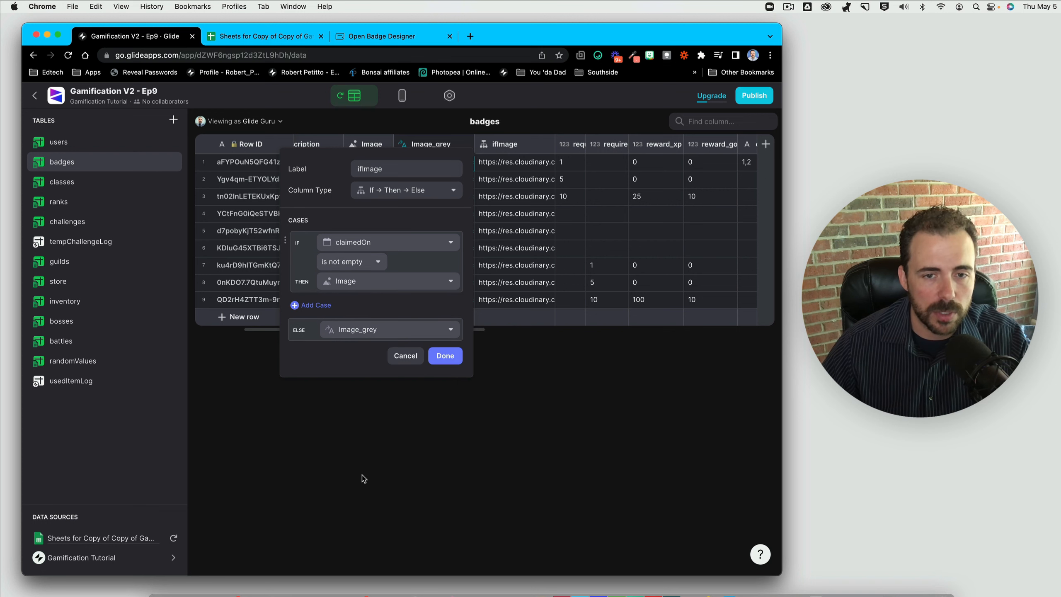
click(443, 357)
- Set the Badges screen's tiles list to use ifImage as its image, and open the 1st Challenge badge's detail screen
click(402, 96)
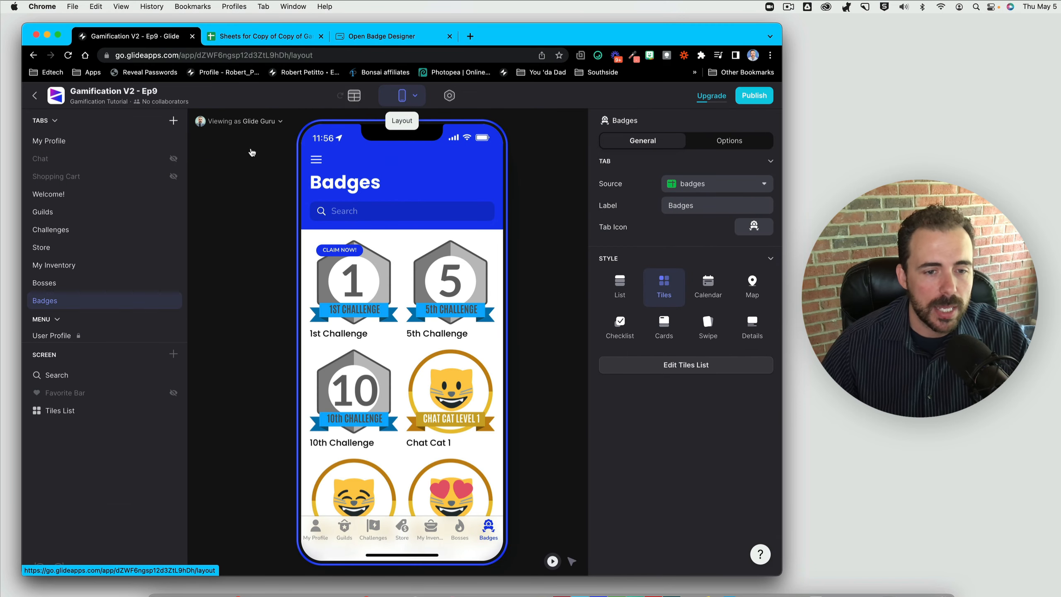
click(85, 415)
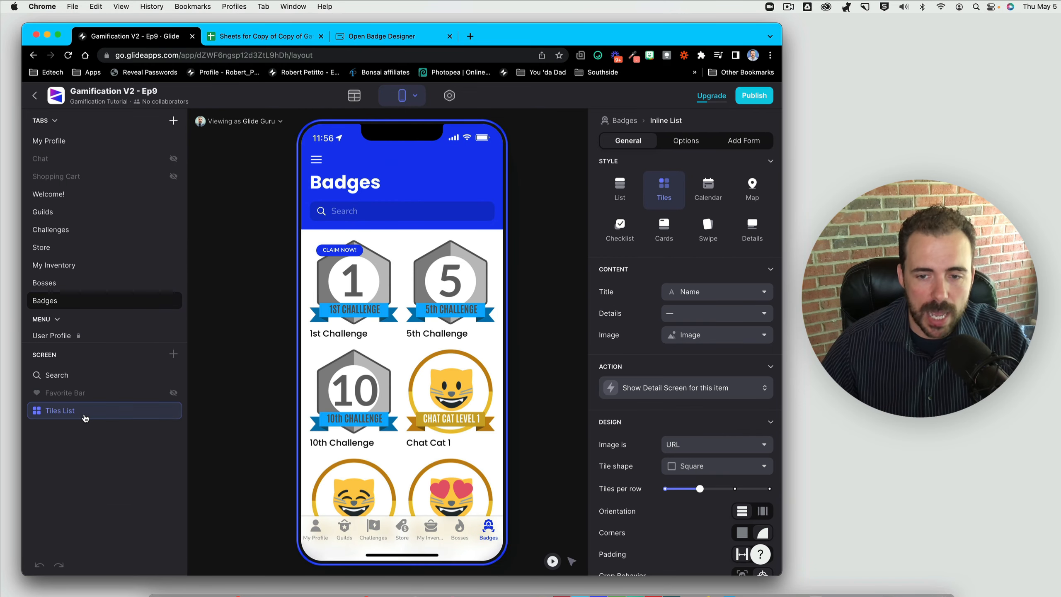
click(698, 339)
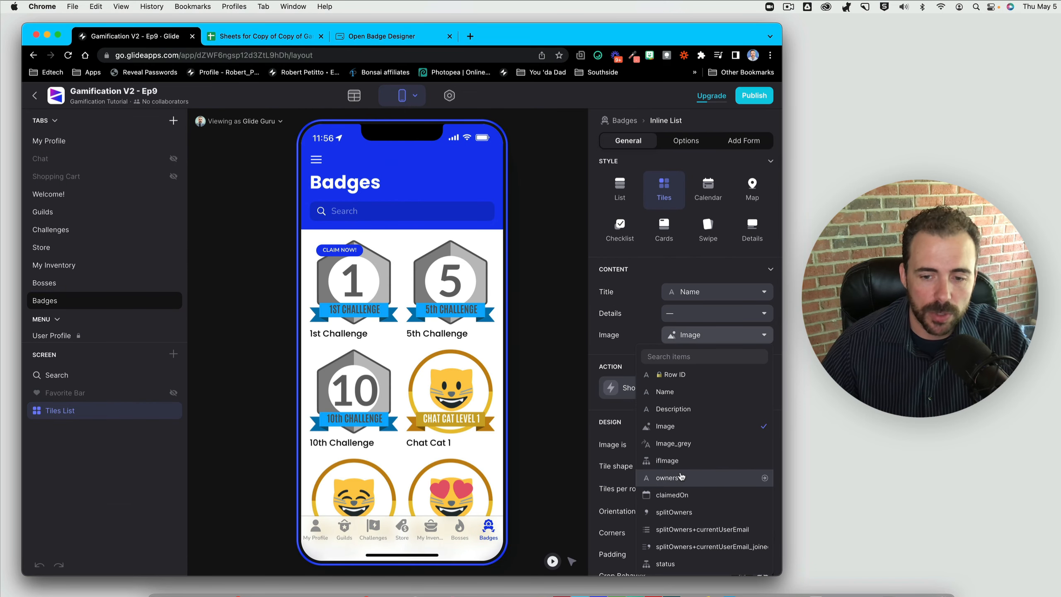
click(667, 460)
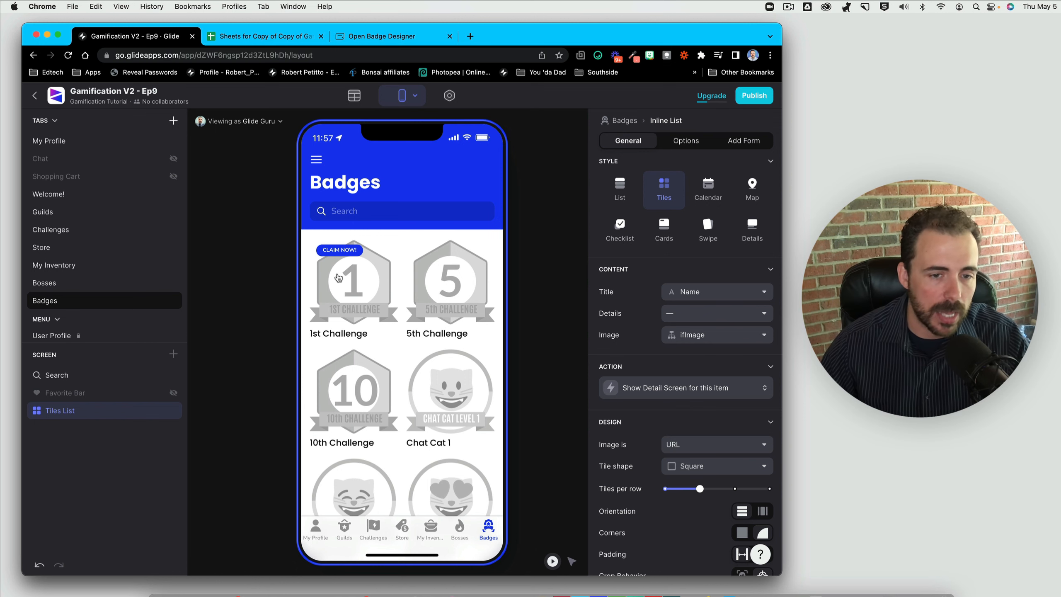
scroll(343, 446, down, 3)
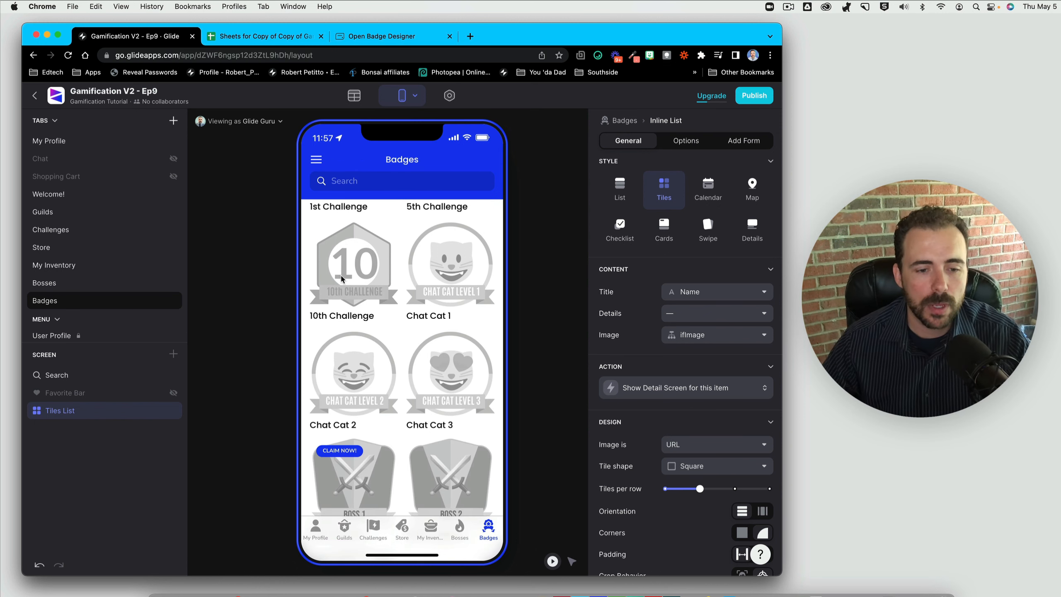
scroll(362, 437, up, 5)
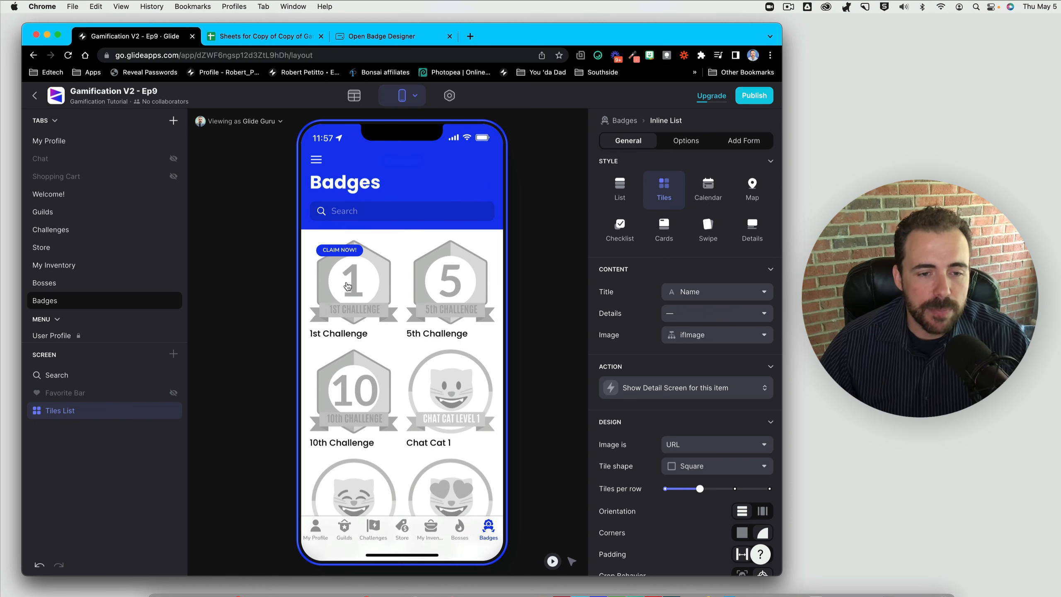
click(347, 286)
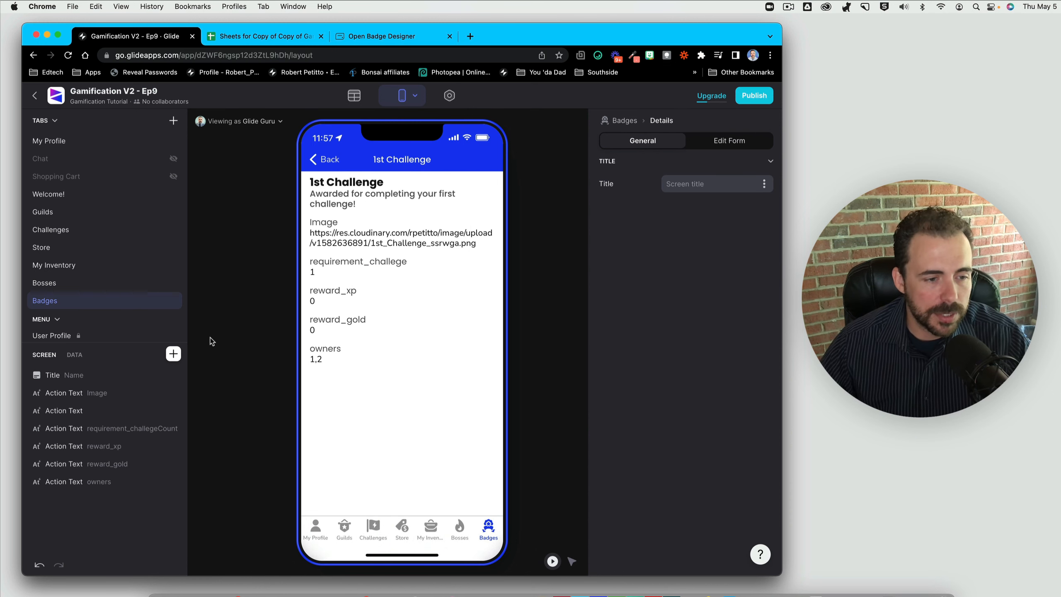
- Try to show the Image column in the detail screen's Title component, and undo it
click(128, 383)
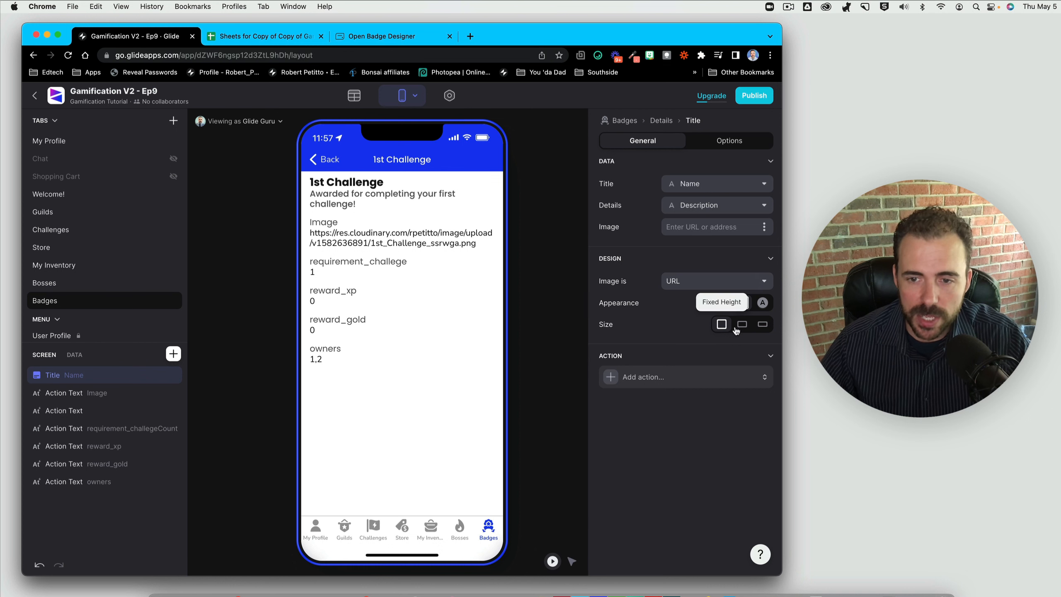
click(763, 227)
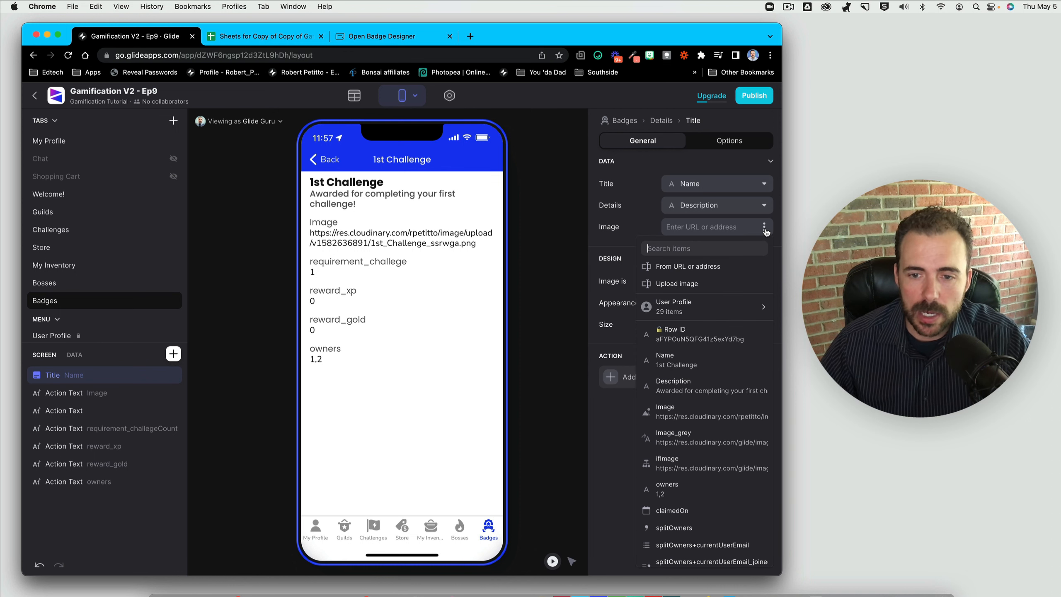
click(694, 413)
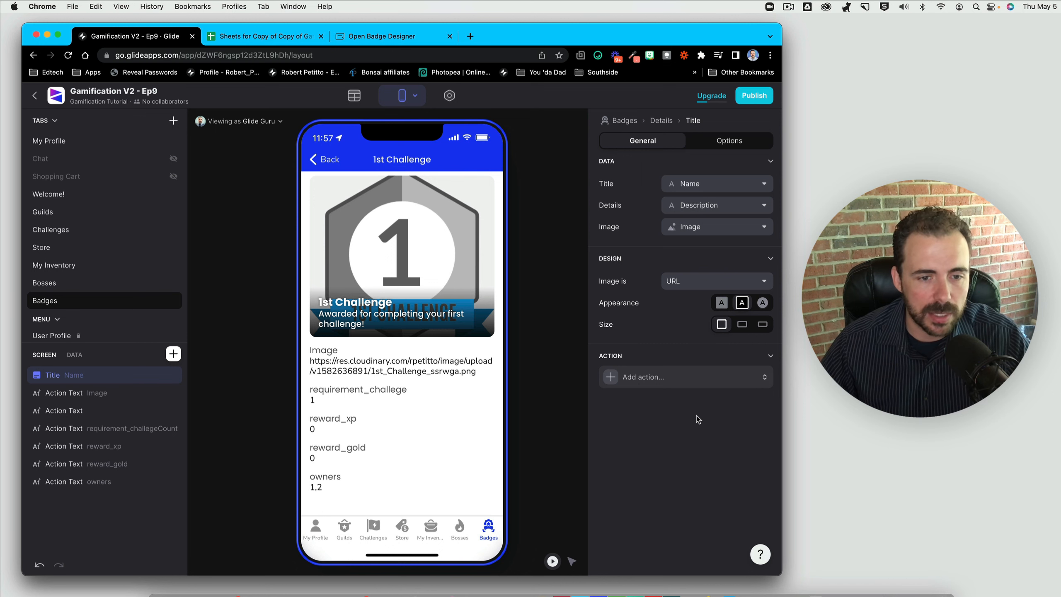
key(super+z)
- Add an Image component above the title on the badge detail screen, showing the Image column with the Inset with content style
click(173, 353)
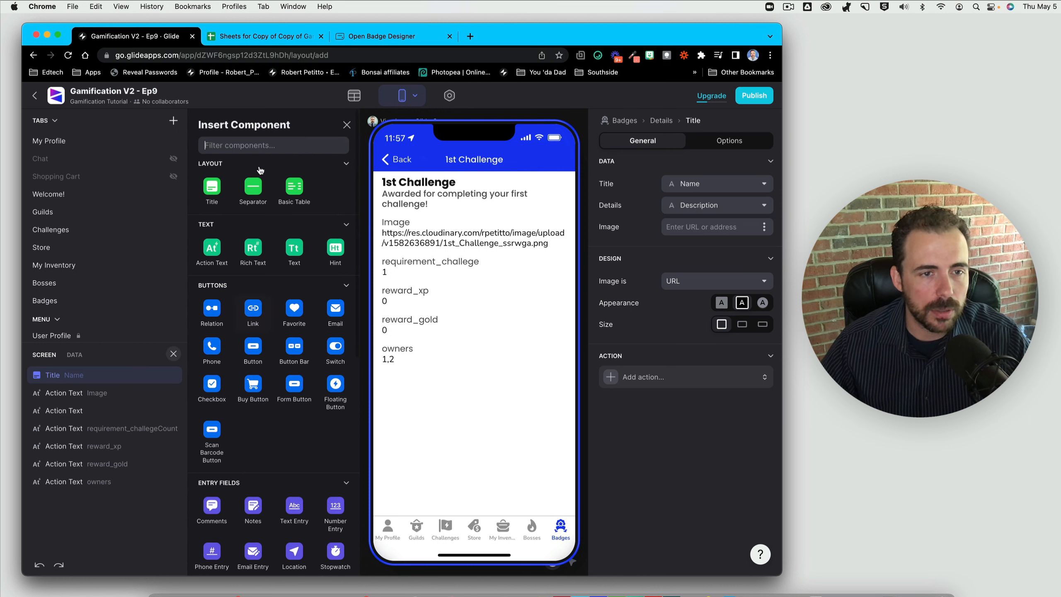
text(image)
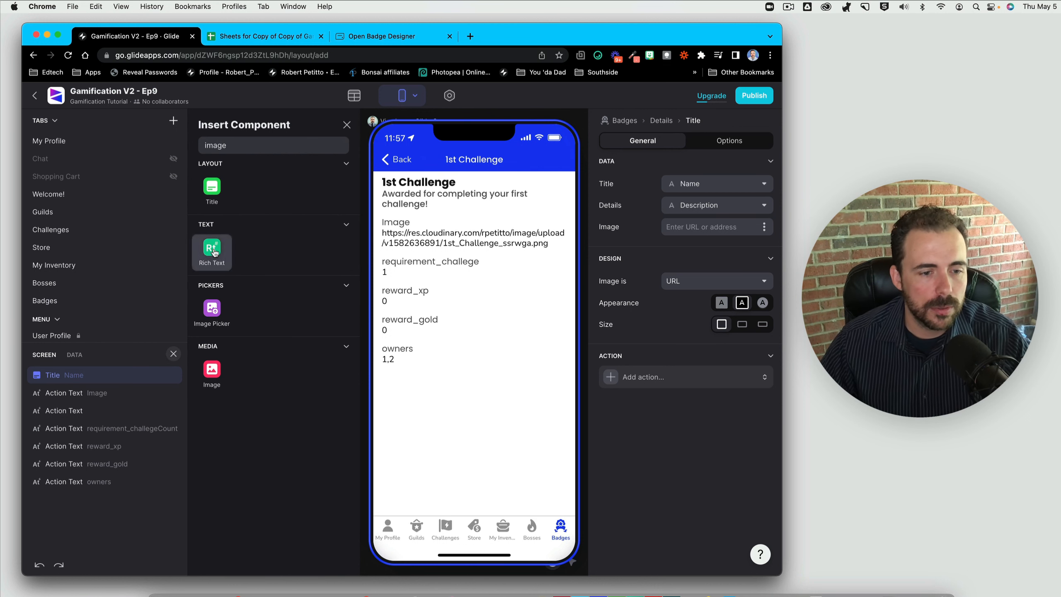
drag(211, 369, 101, 381)
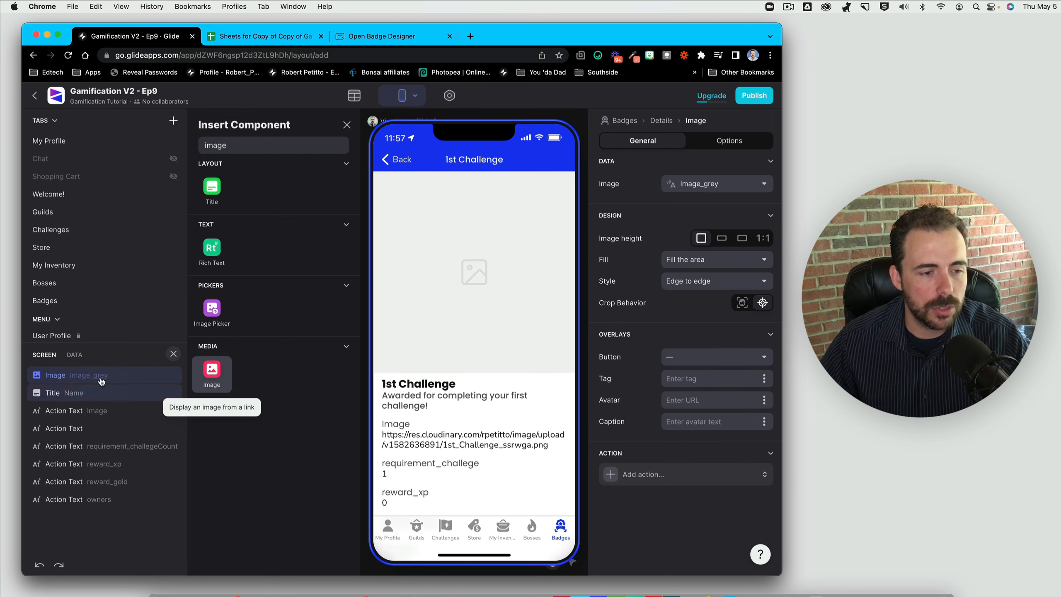
click(734, 184)
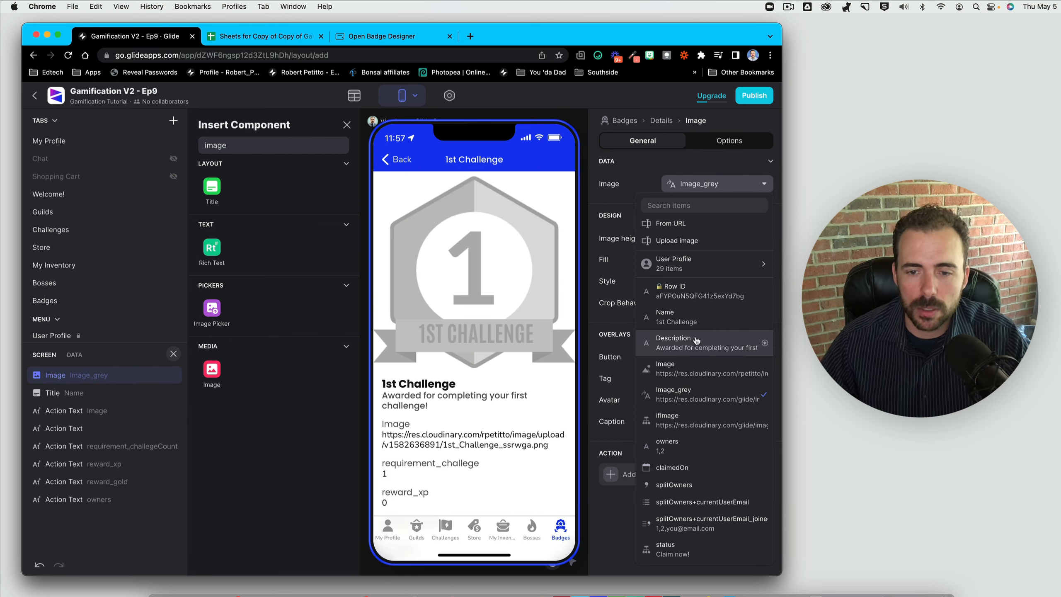
click(696, 371)
click(708, 280)
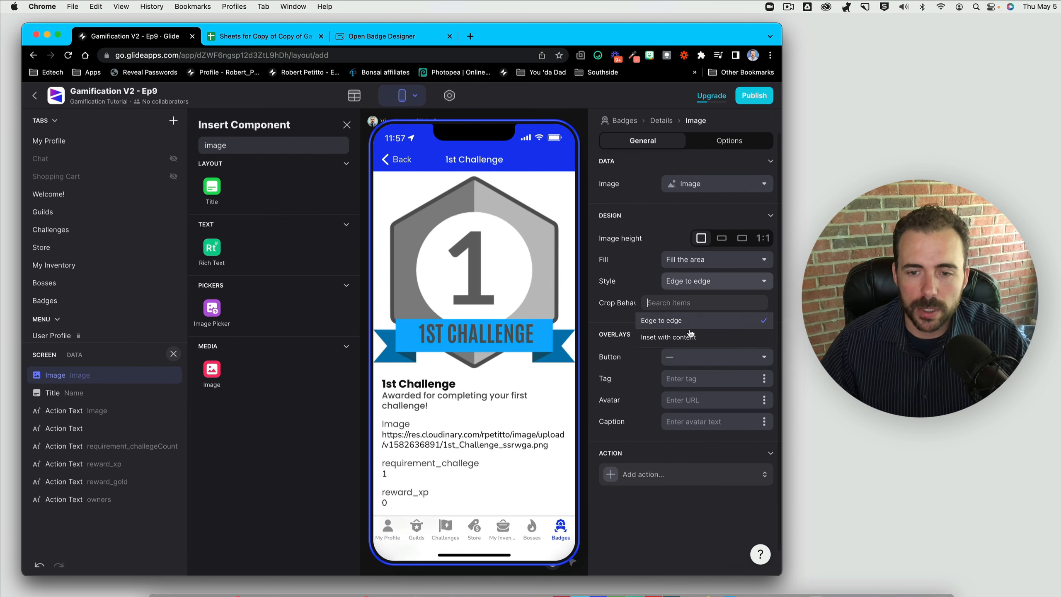
click(690, 336)
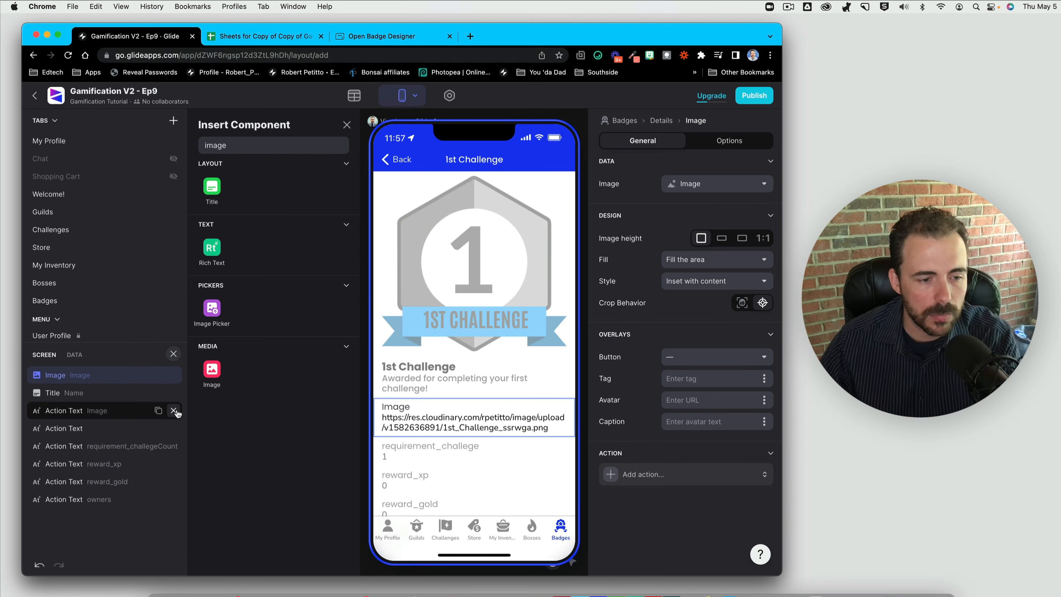
- Remove all the Action Text components from the badge detail screen, leaving only the image and title
click(173, 410)
click(173, 410)
click(173, 410)
click(173, 411)
click(173, 411)
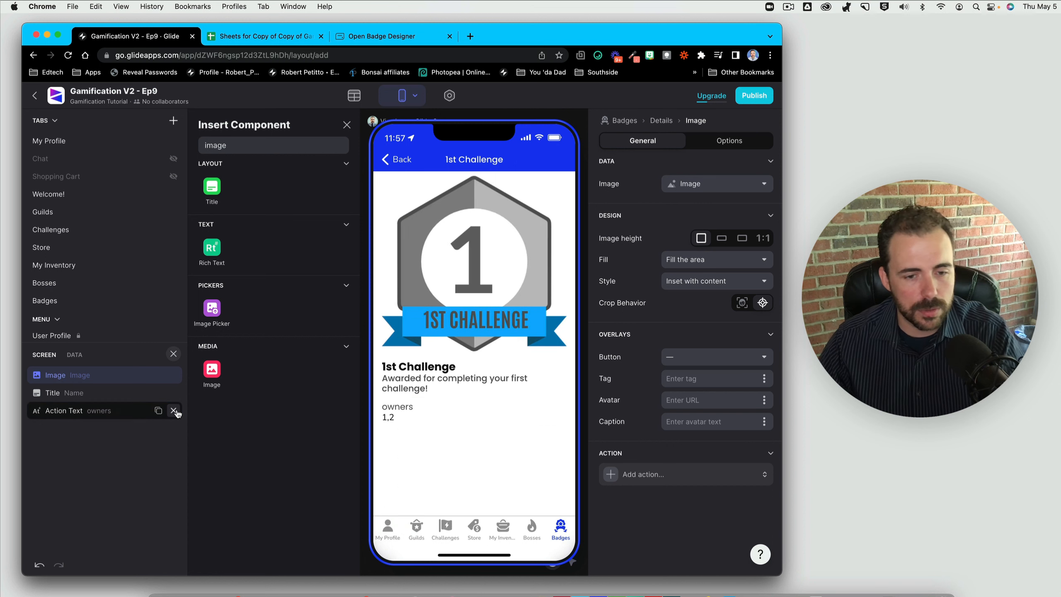
click(173, 410)
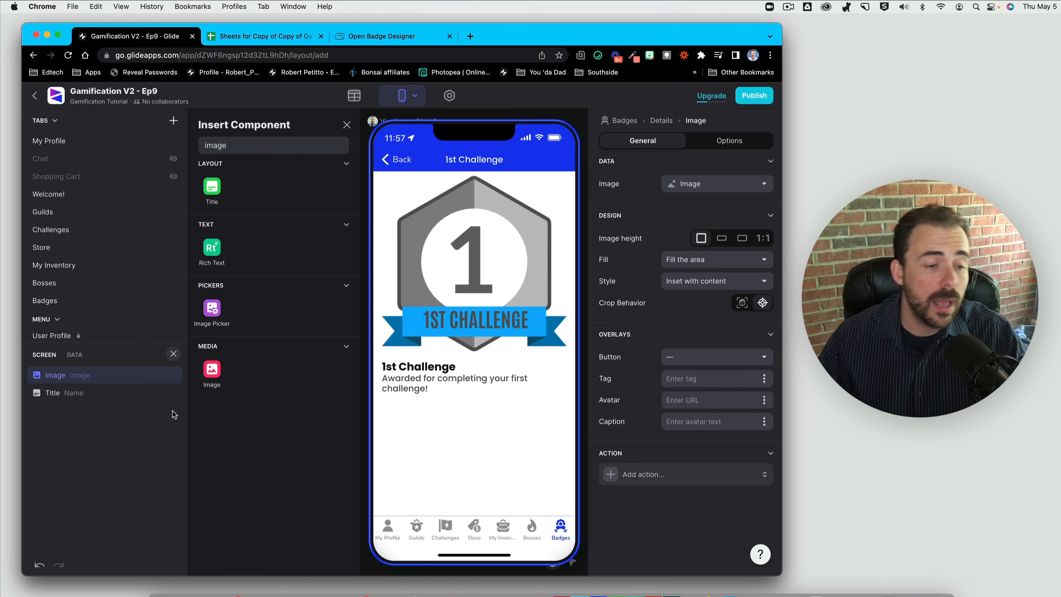
- Add a Basic Table below the title on the badge detail screen and title it Reward Bonus
click(173, 354)
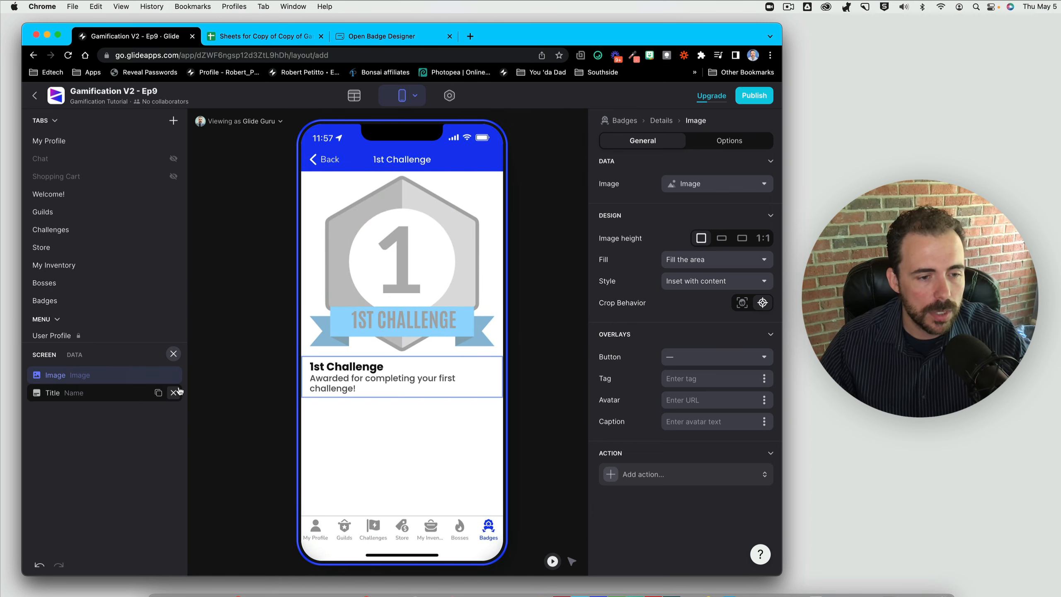
click(173, 354)
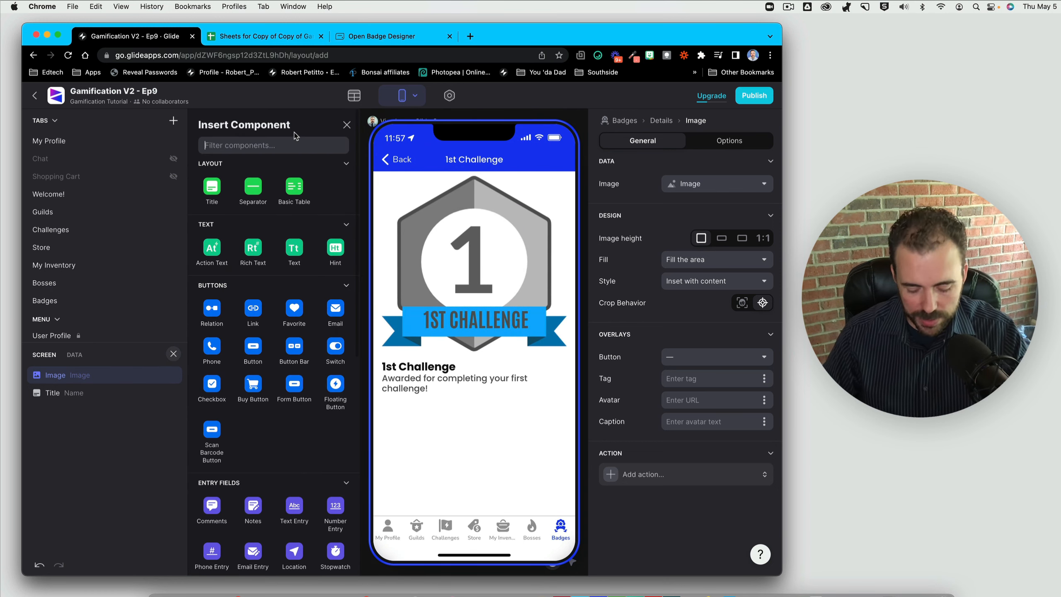
text(bas)
click(211, 189)
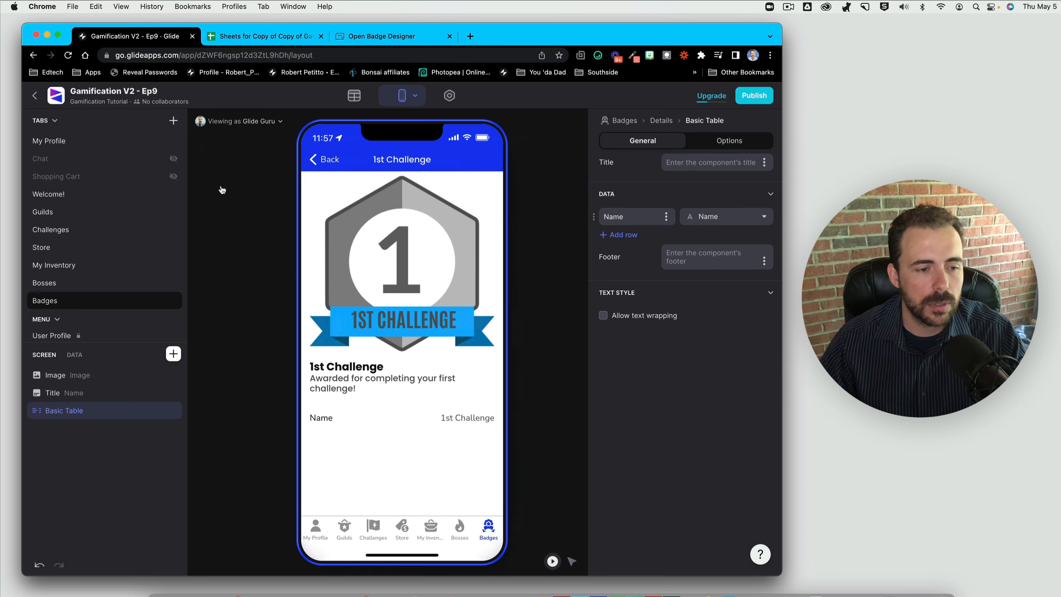
click(706, 166)
text(Re)
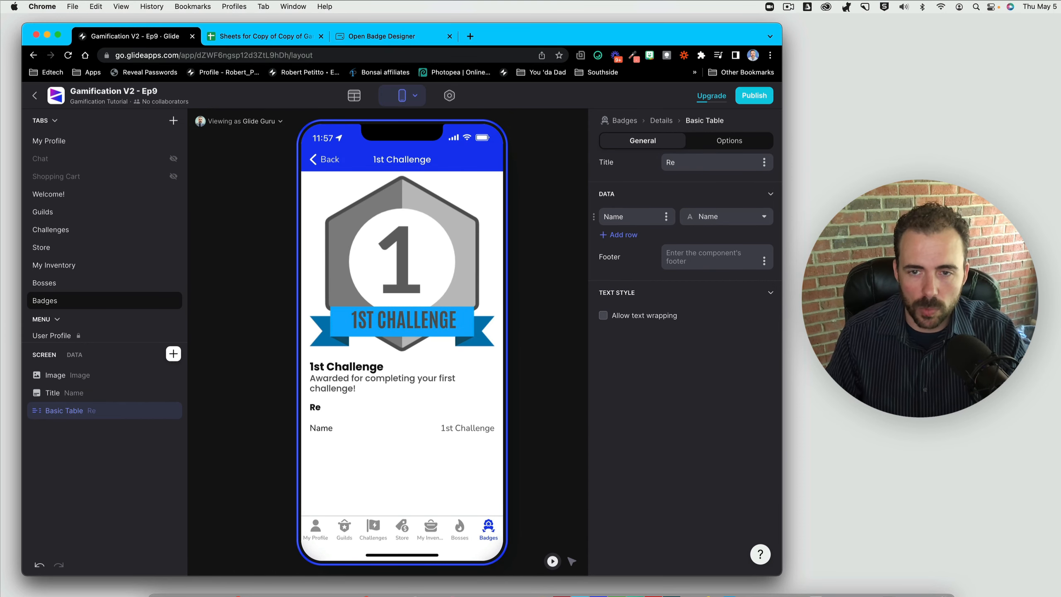
text(ward Bonus)
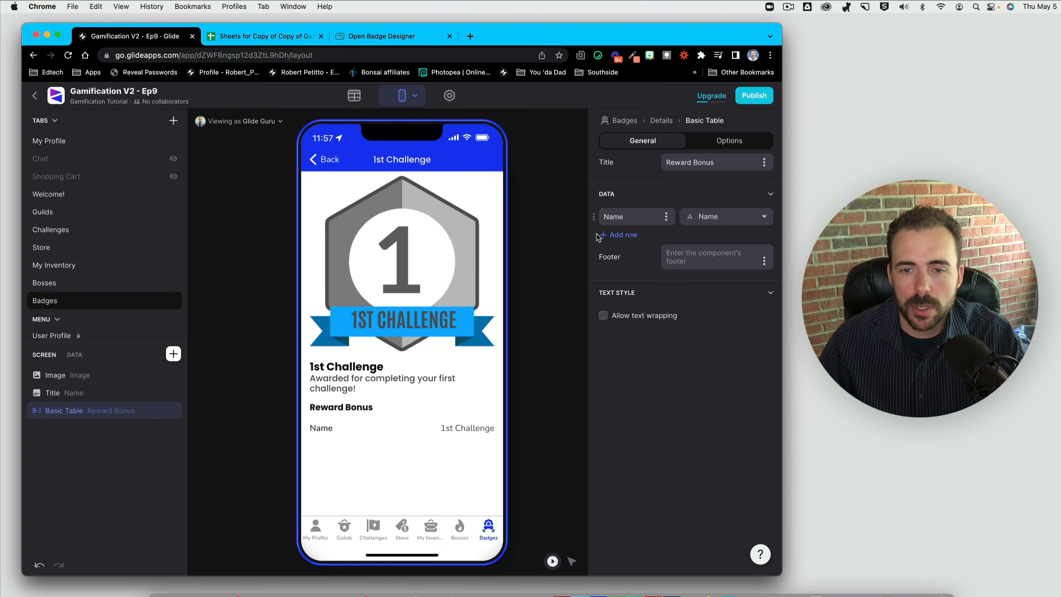
- Give the Reward Bonus table two rows, showing the reward_xp and reward_gold columns
click(618, 234)
click(716, 216)
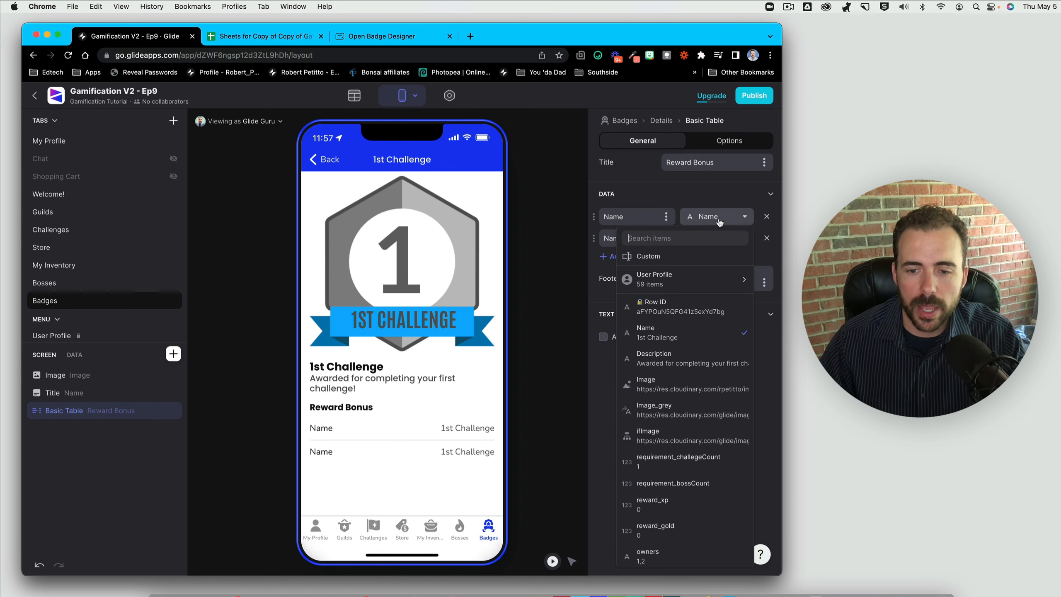
click(676, 503)
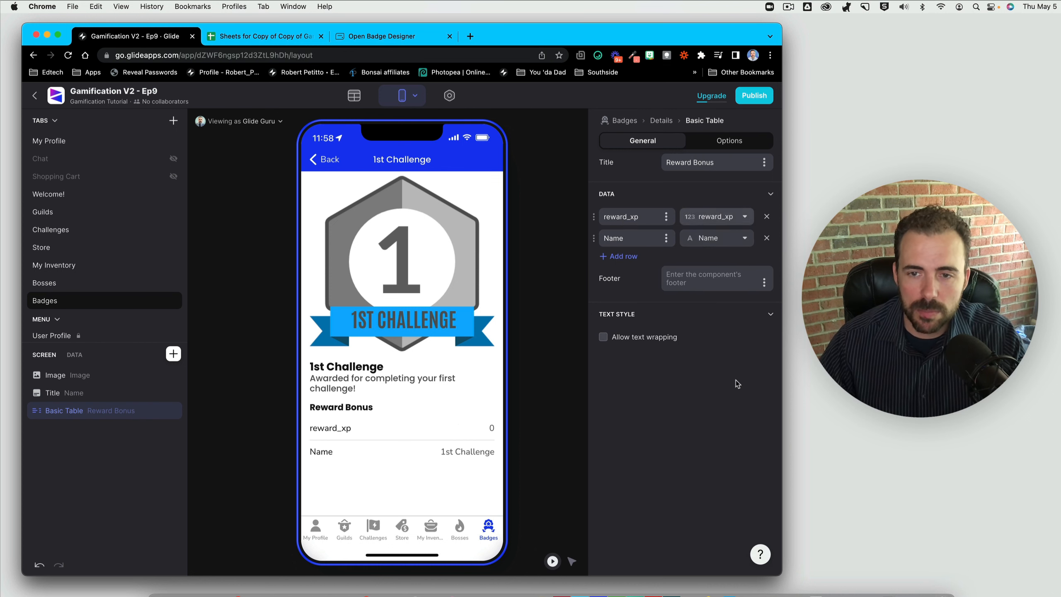
click(716, 238)
click(687, 548)
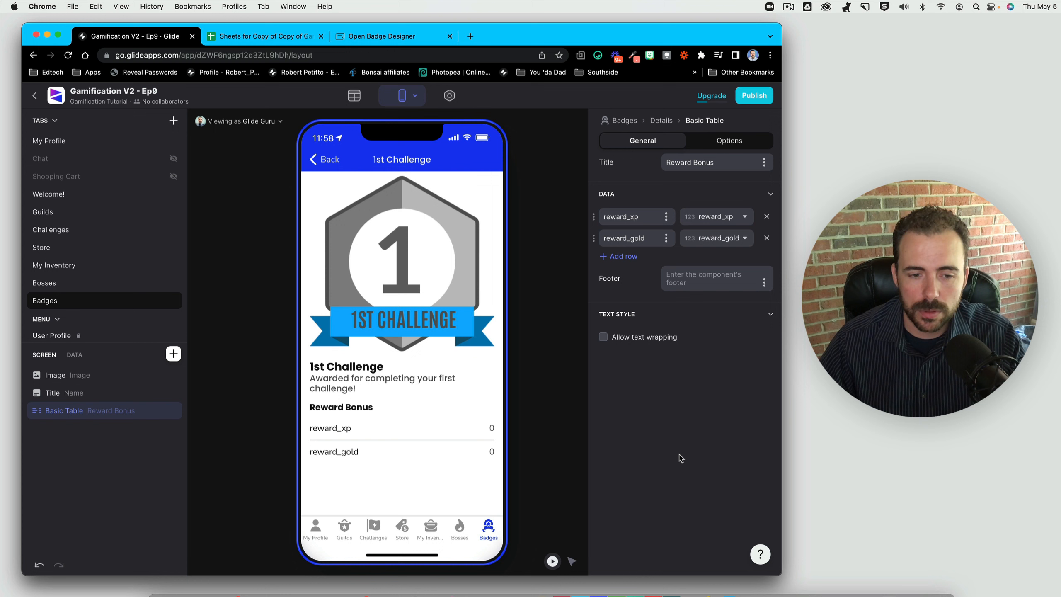
- Relabel the Reward Bonus table's reward_xp row as XP and its reward_gold row as Gold
double_click(635, 216)
text(XP)
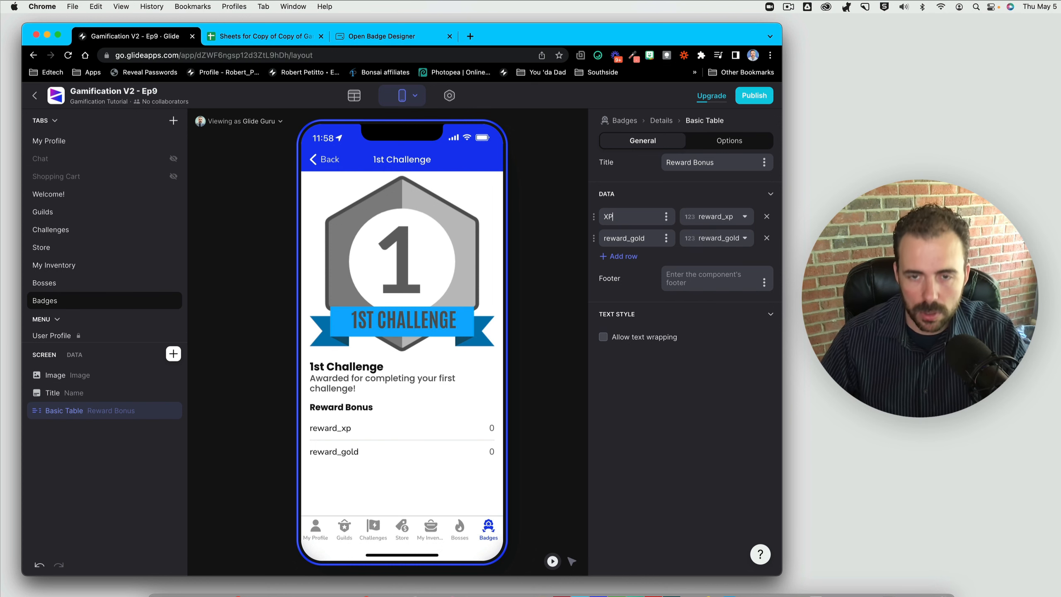
double_click(635, 239)
text(Gold)
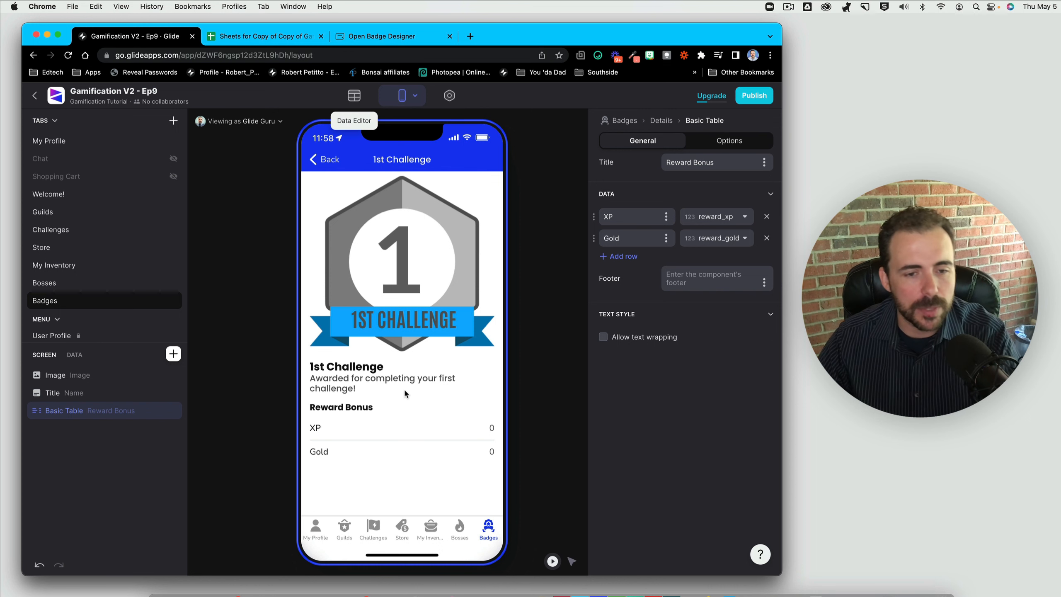
- Add a Button component below the Reward Bonus table and title it Claim Now!
click(174, 354)
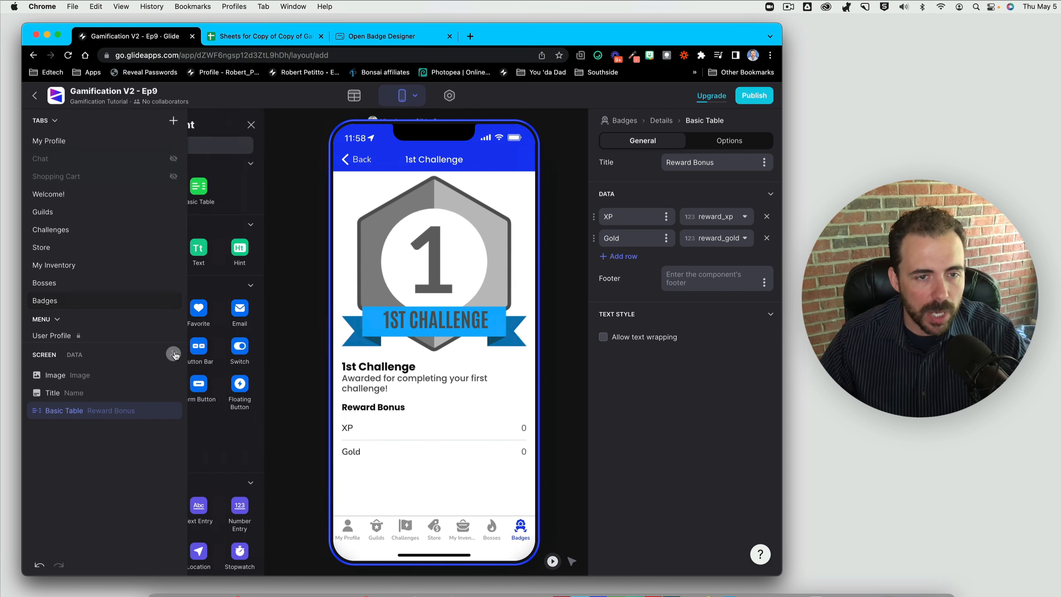
text(bu)
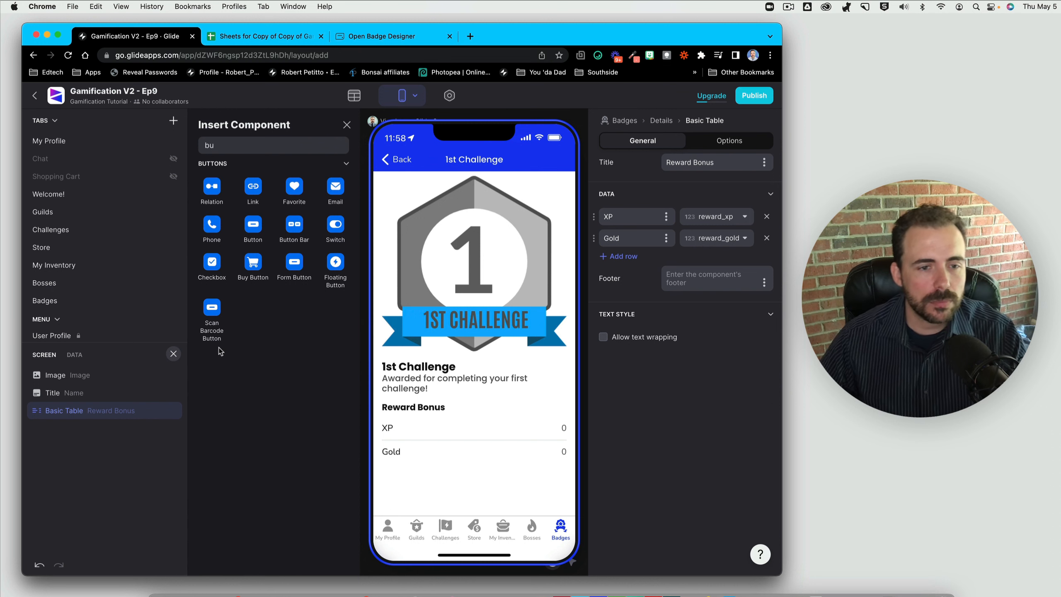
click(252, 224)
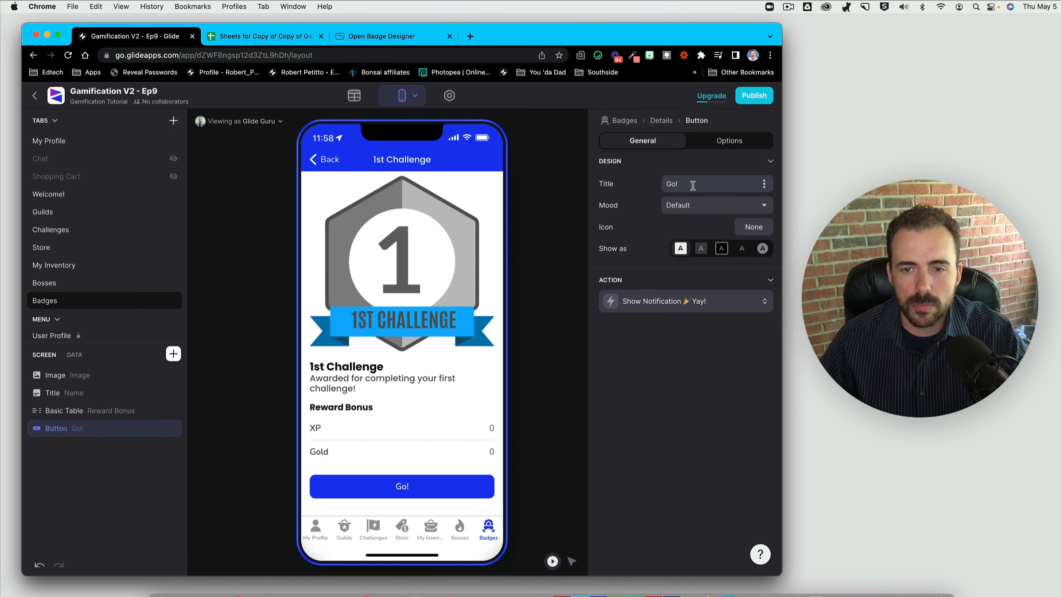
triple_click(693, 184)
text(Claim)
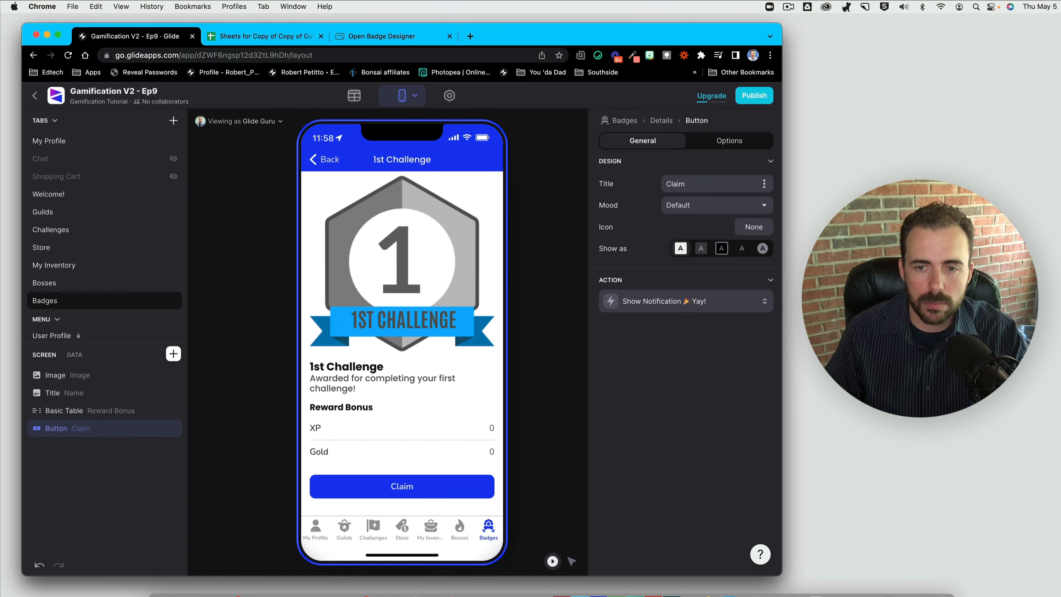
text( Now!)
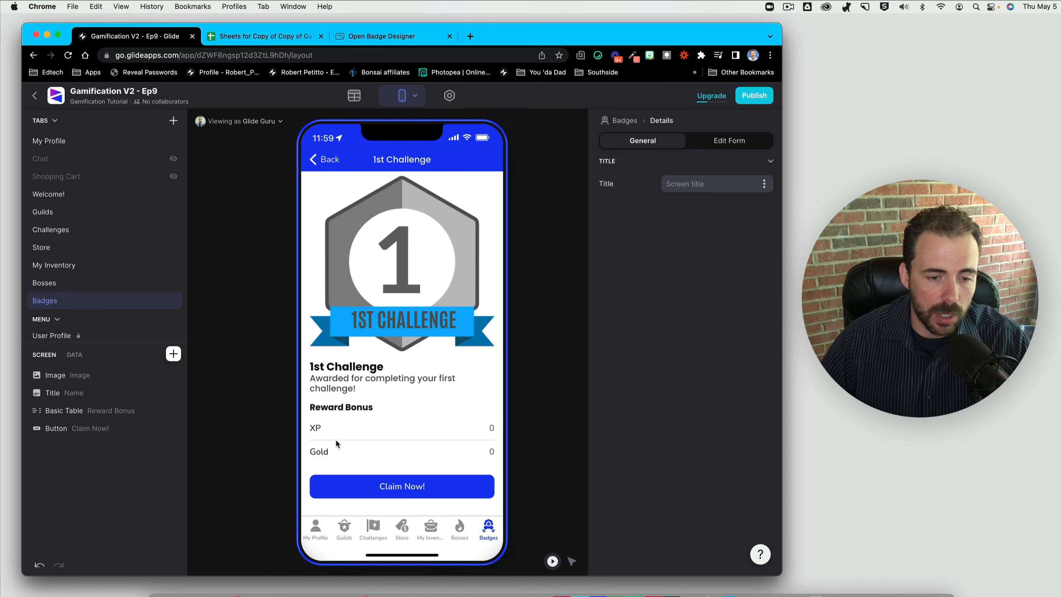
- Add a Template column named currentUserEmail to the badges table, using the Email value from the User Profile as its template
click(355, 96)
scroll(579, 220, right, 10)
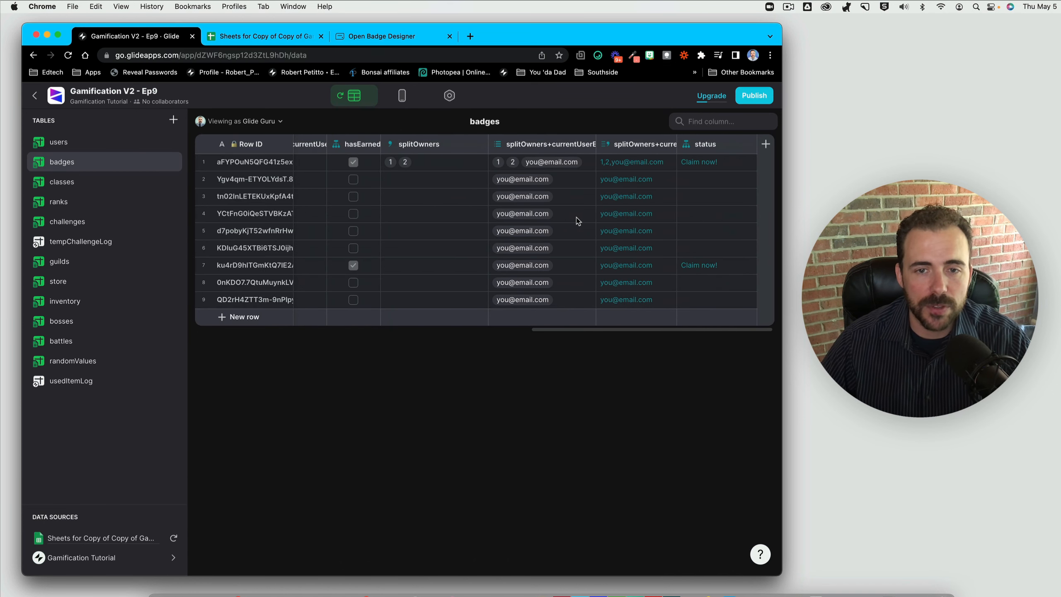
scroll(573, 220, left, 10)
scroll(578, 220, right, 10)
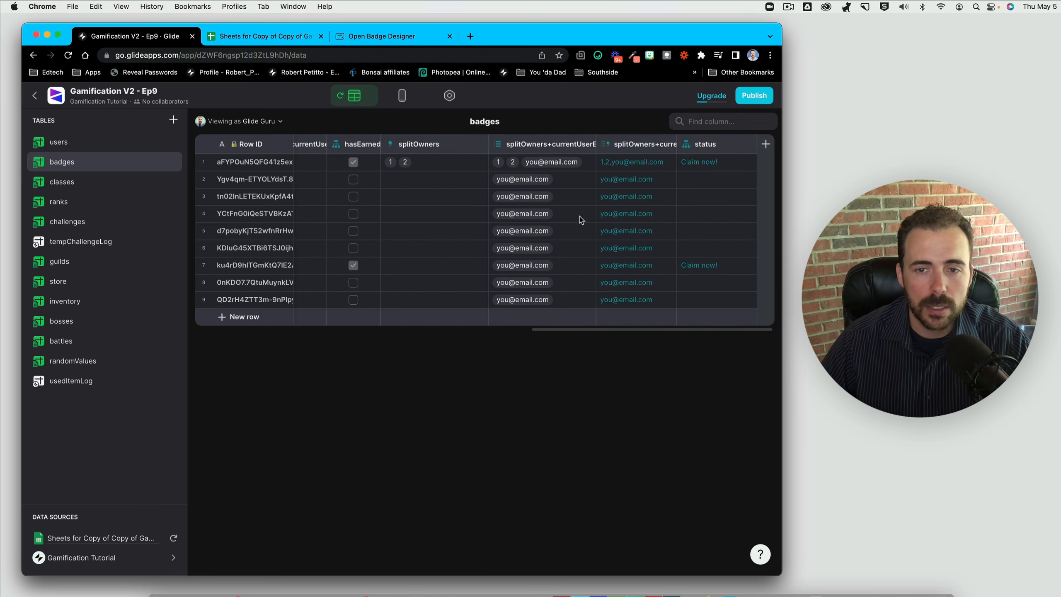
click(765, 144)
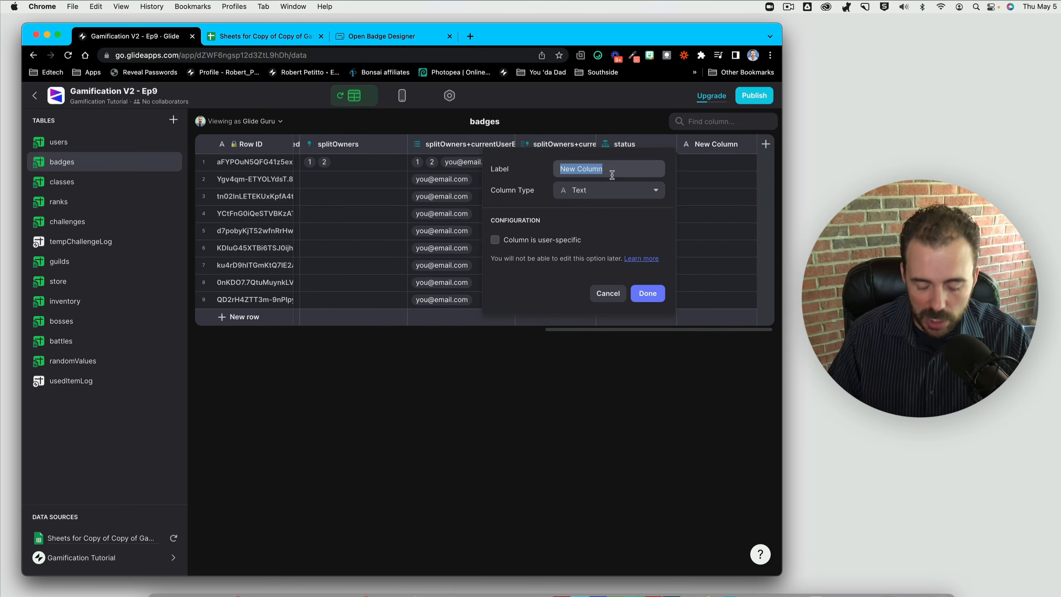
text(currentUserEmail)
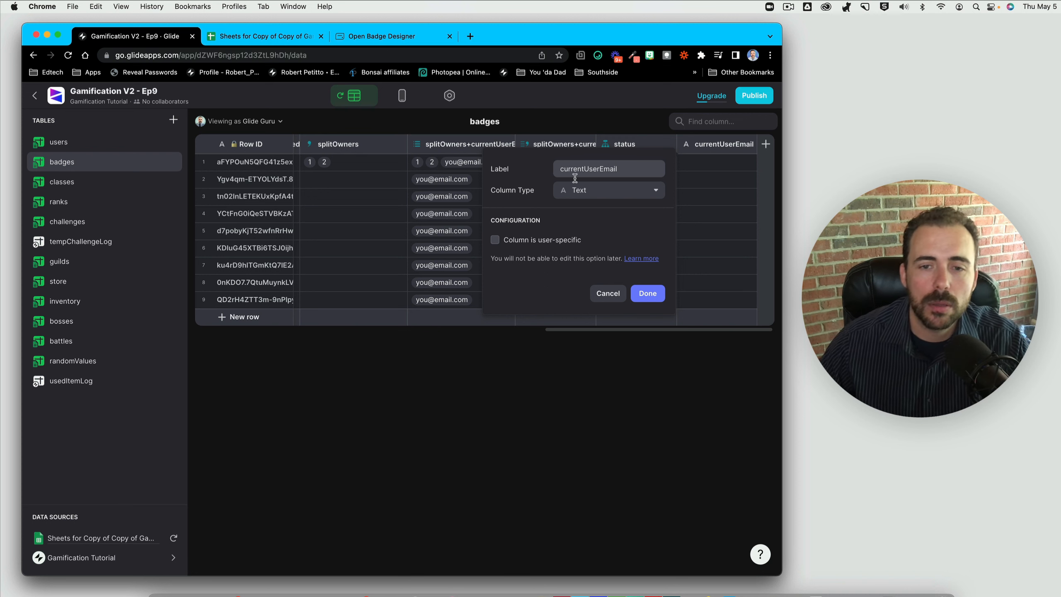
click(593, 190)
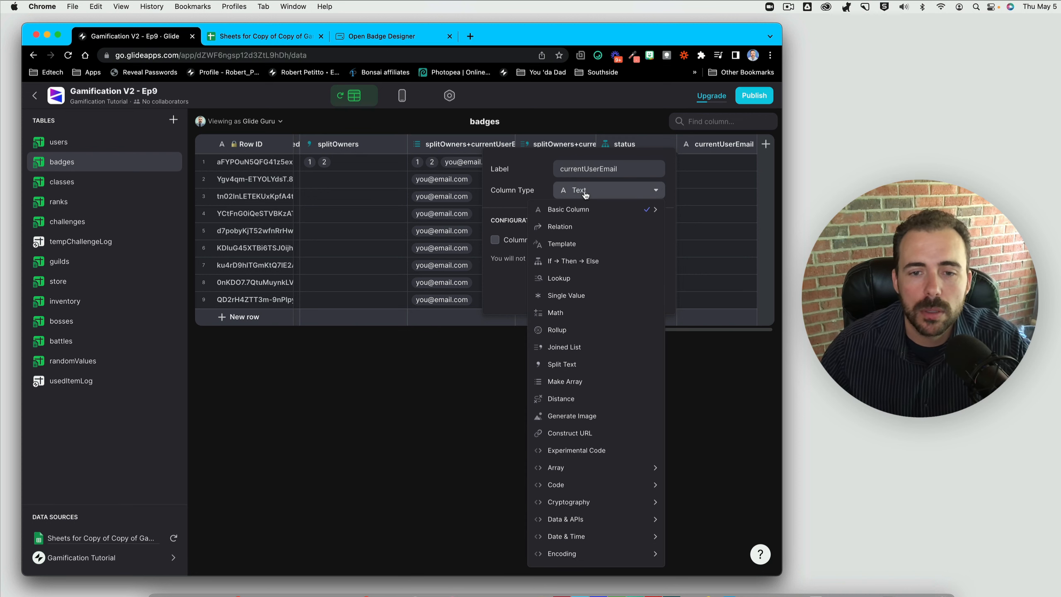
click(576, 239)
click(655, 239)
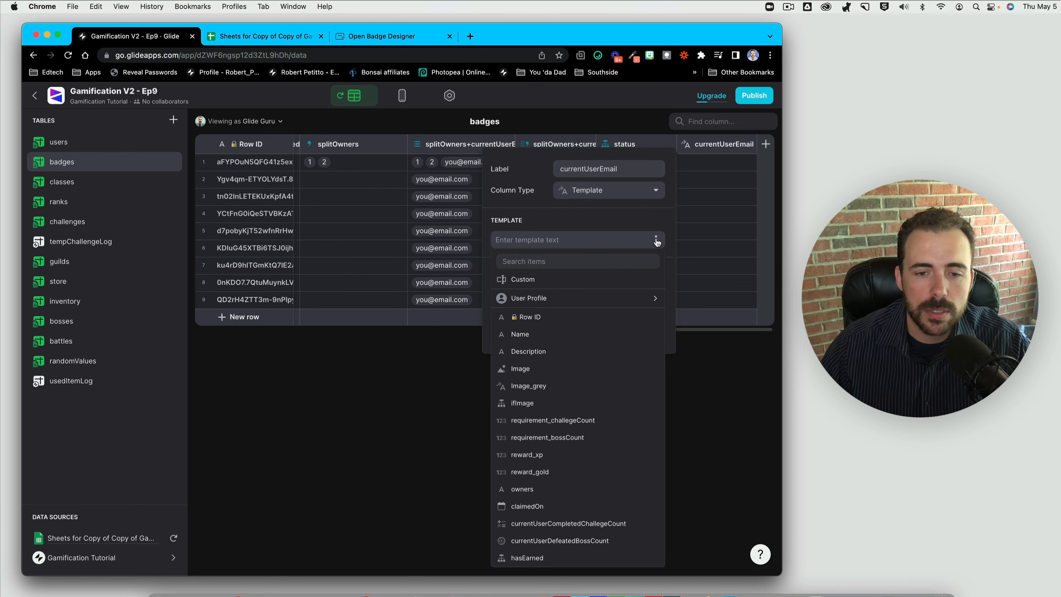
mouse_move(581, 297)
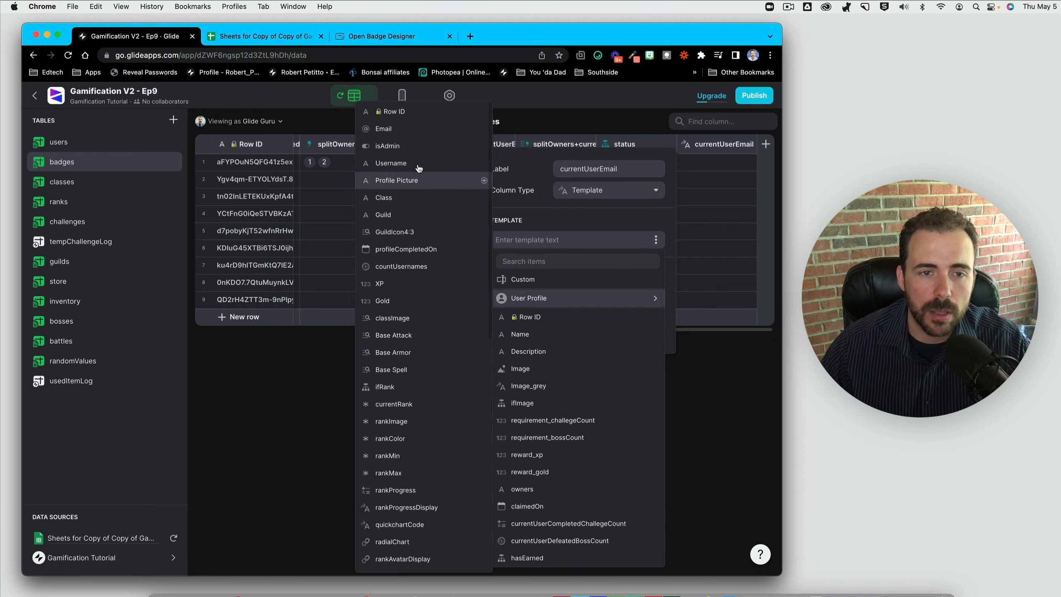
click(430, 129)
click(645, 333)
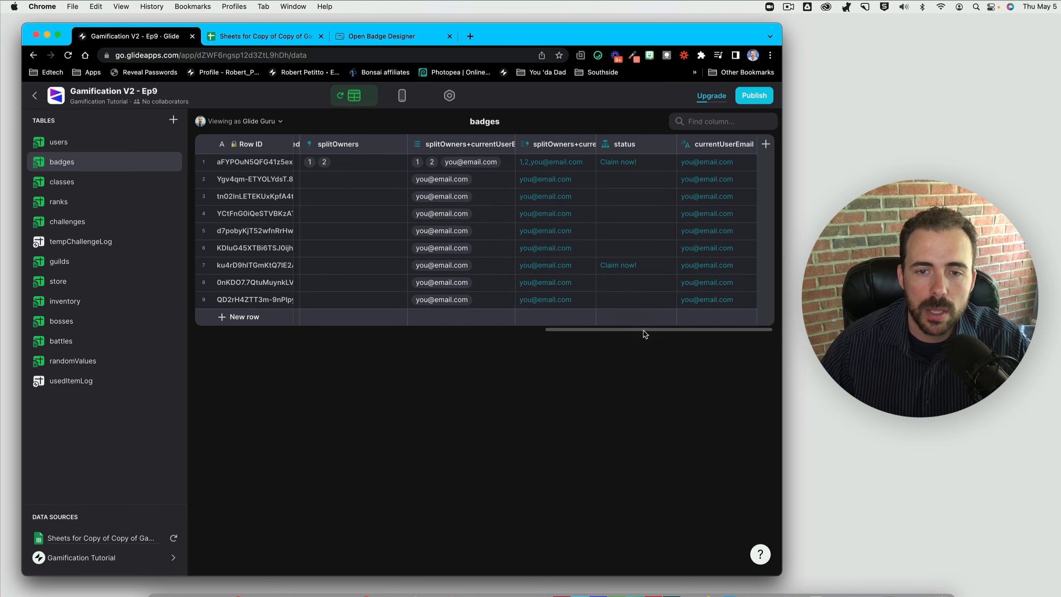
- Add a Relation column named rel_currentUser to the badges table, matching currentUserEmail to Email in the users table
click(764, 145)
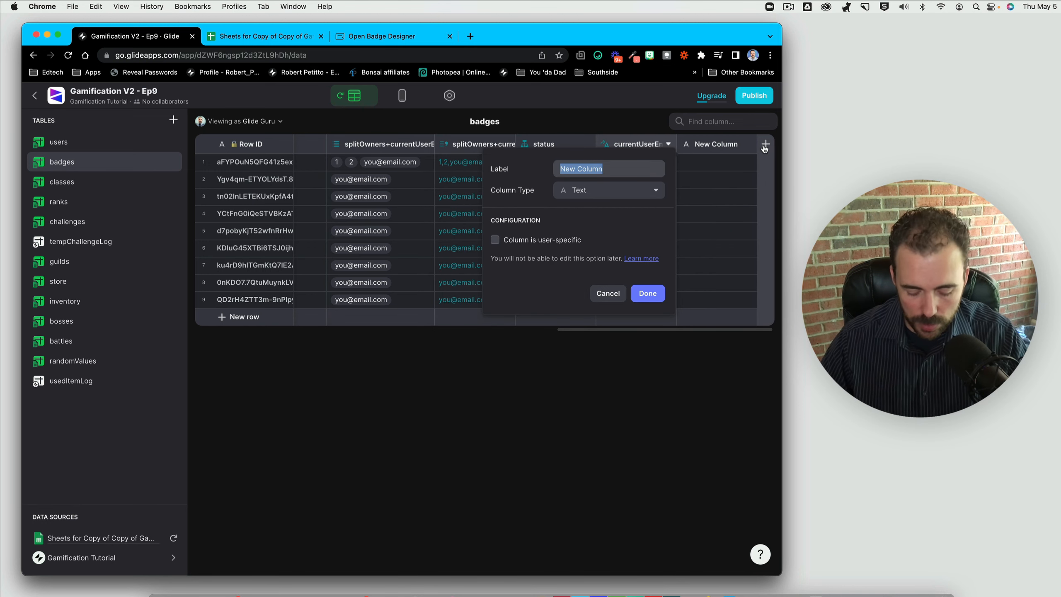
text(rel_cur)
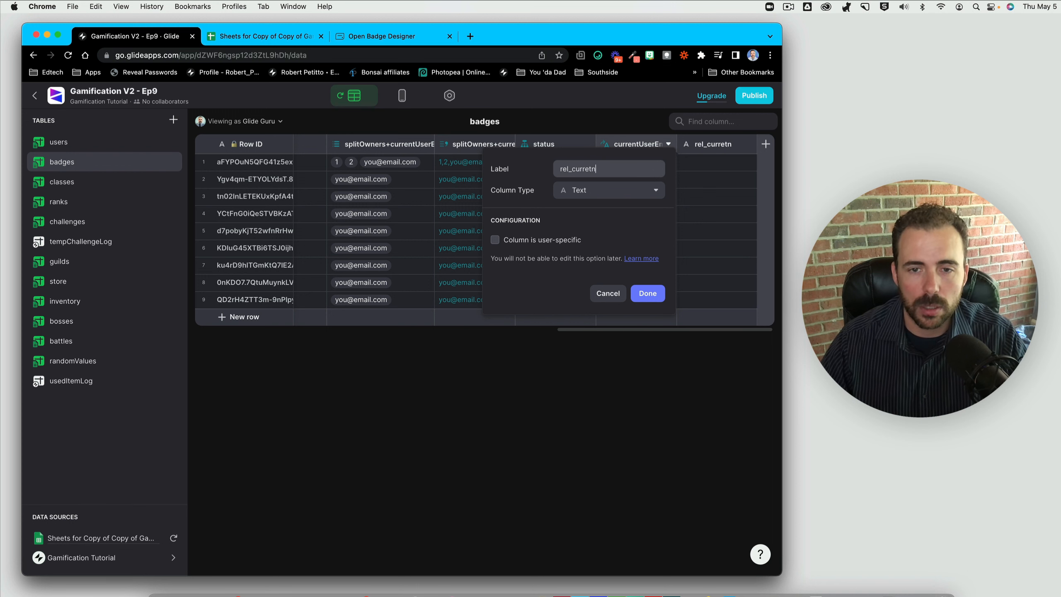
text(rentUs)
text(er)
click(568, 252)
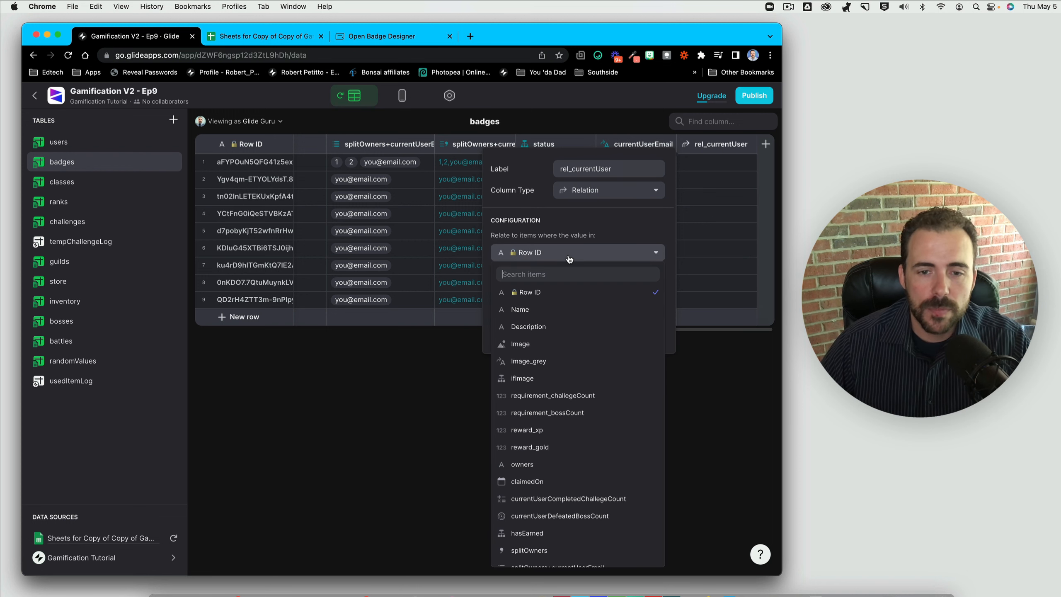
scroll(578, 454, down, 3)
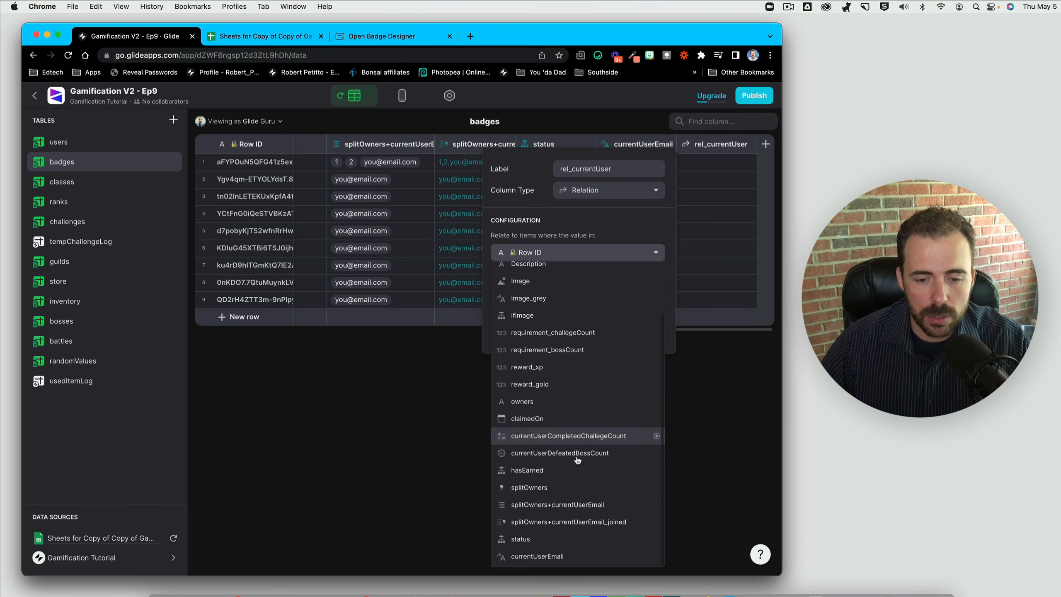
click(543, 558)
click(574, 292)
mouse_move(558, 329)
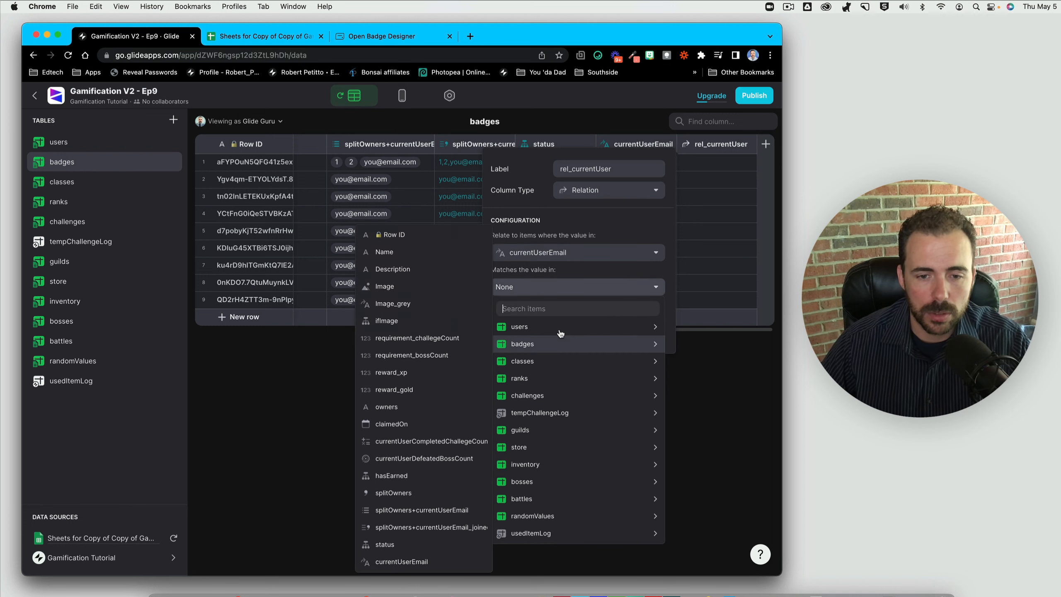
click(431, 138)
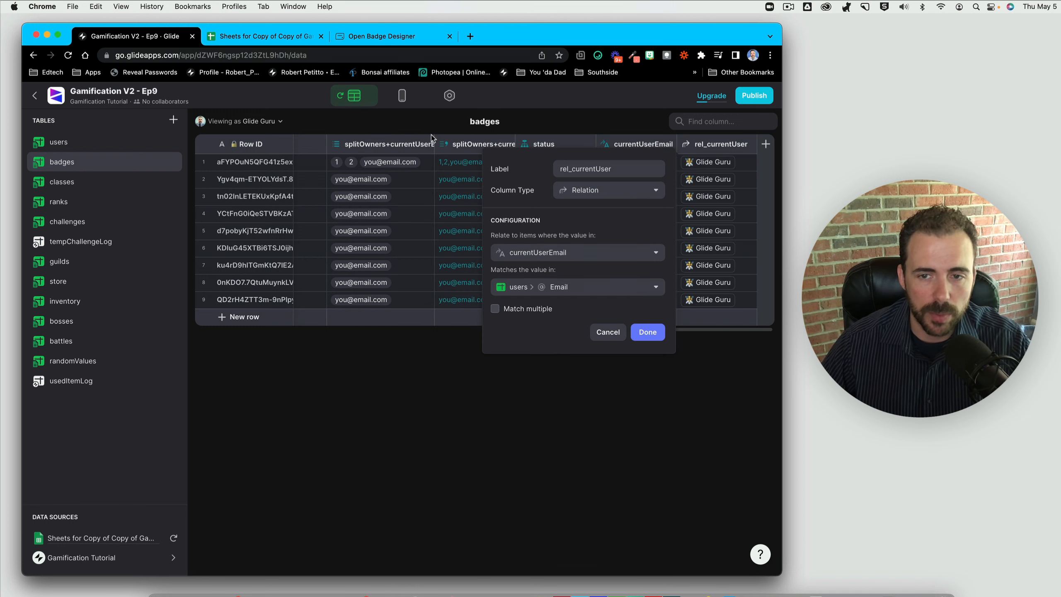
click(647, 331)
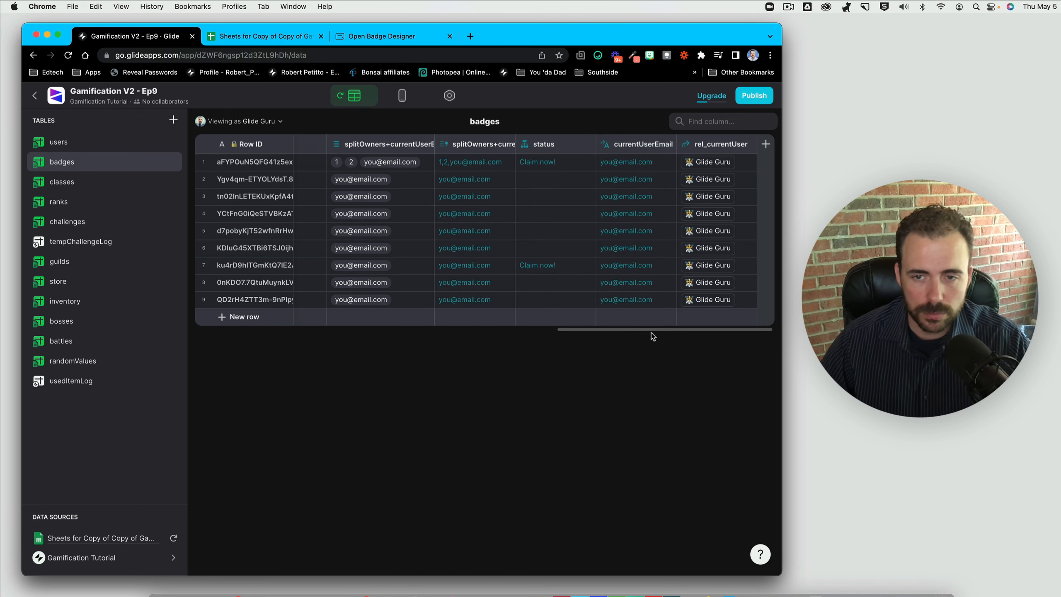
- Create a new custom action for the Claim Now! button on the badge detail screen and name it Claim Badge
click(402, 96)
click(422, 489)
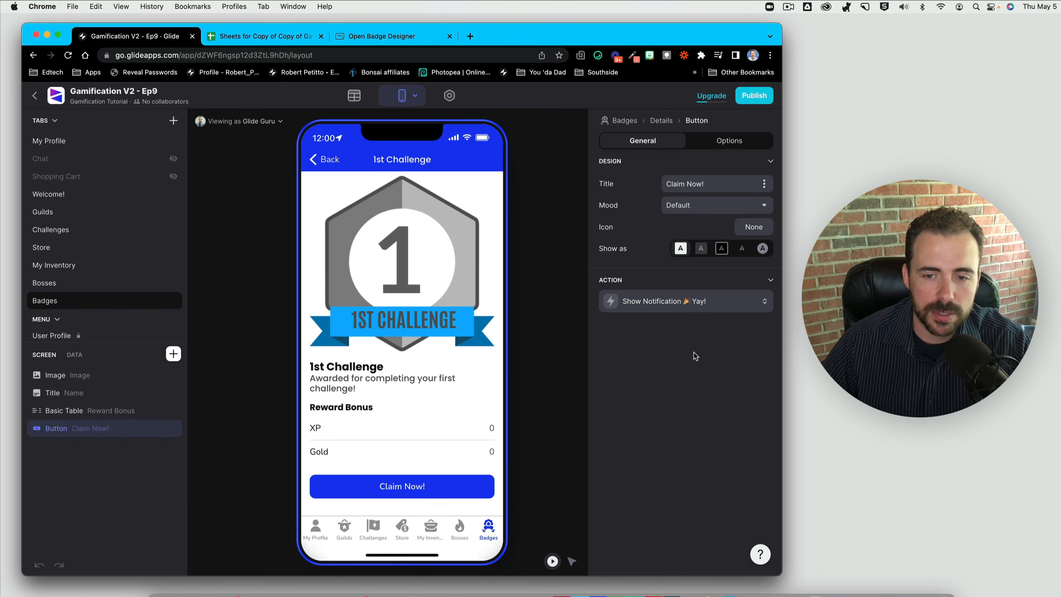
click(677, 301)
click(665, 343)
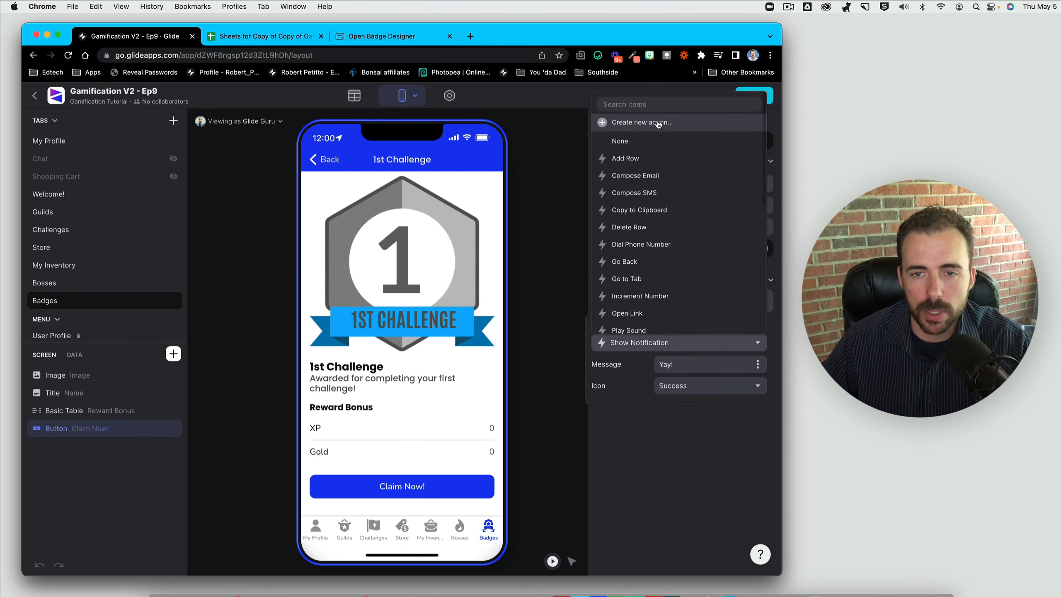
click(642, 123)
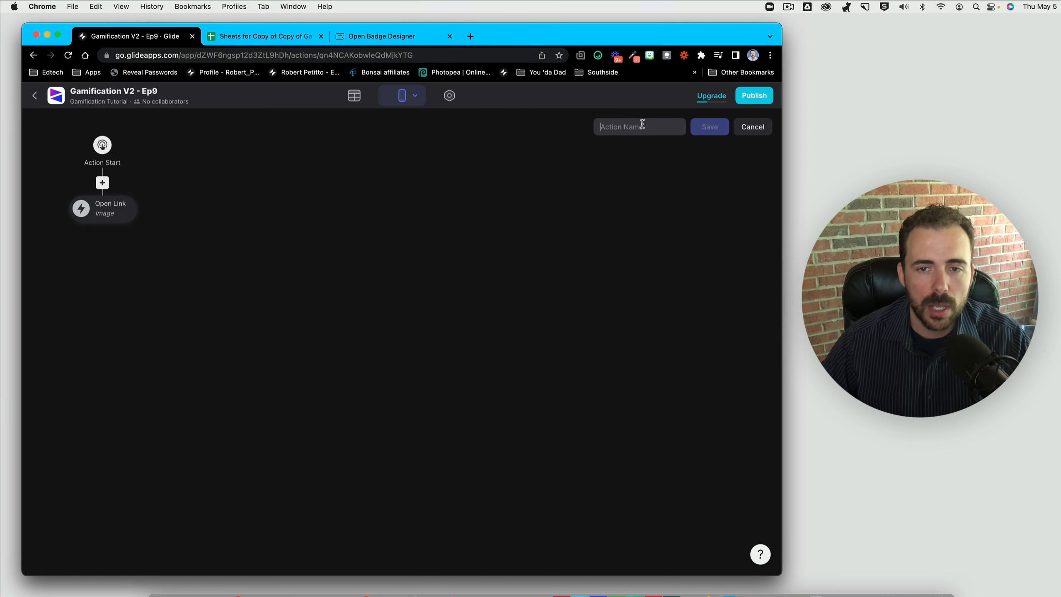
text(Claim B)
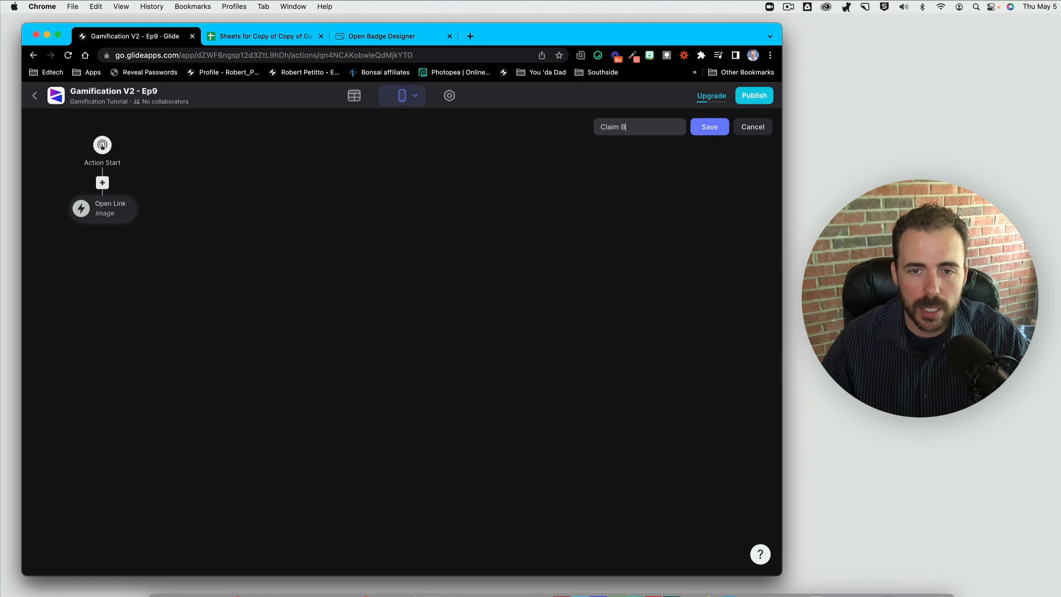
text(adge)
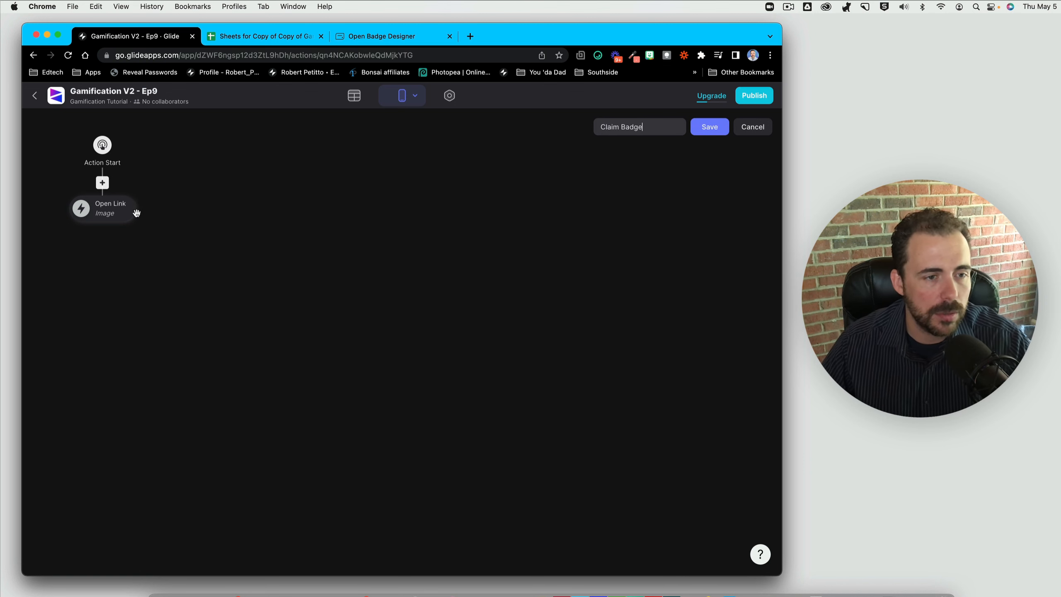
- Change the Open Link step of the Claim Badge action to Set Column Values
click(122, 213)
click(148, 273)
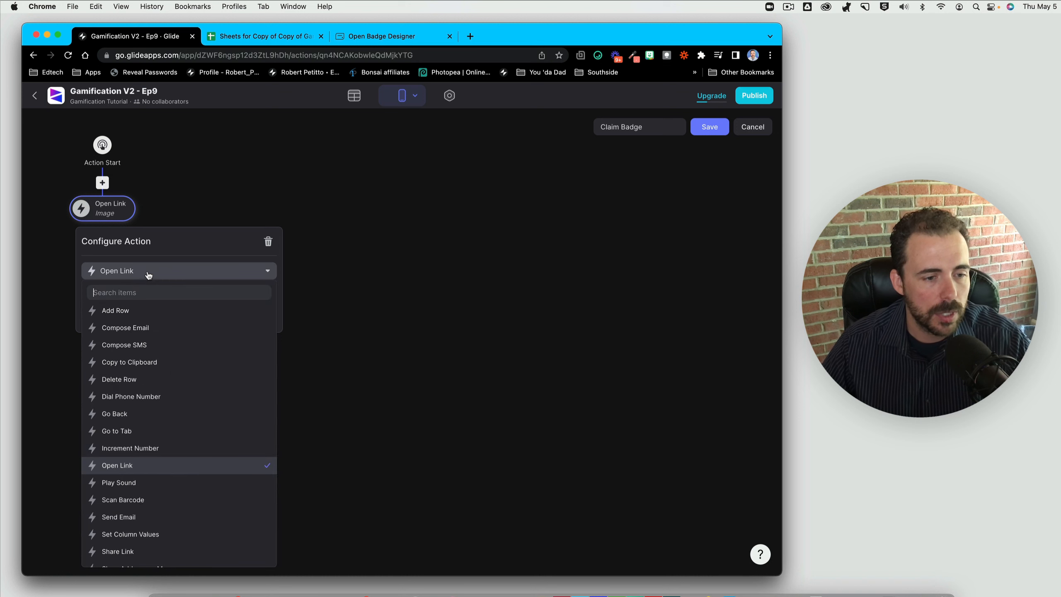
scroll(163, 496, down, 5)
click(121, 445)
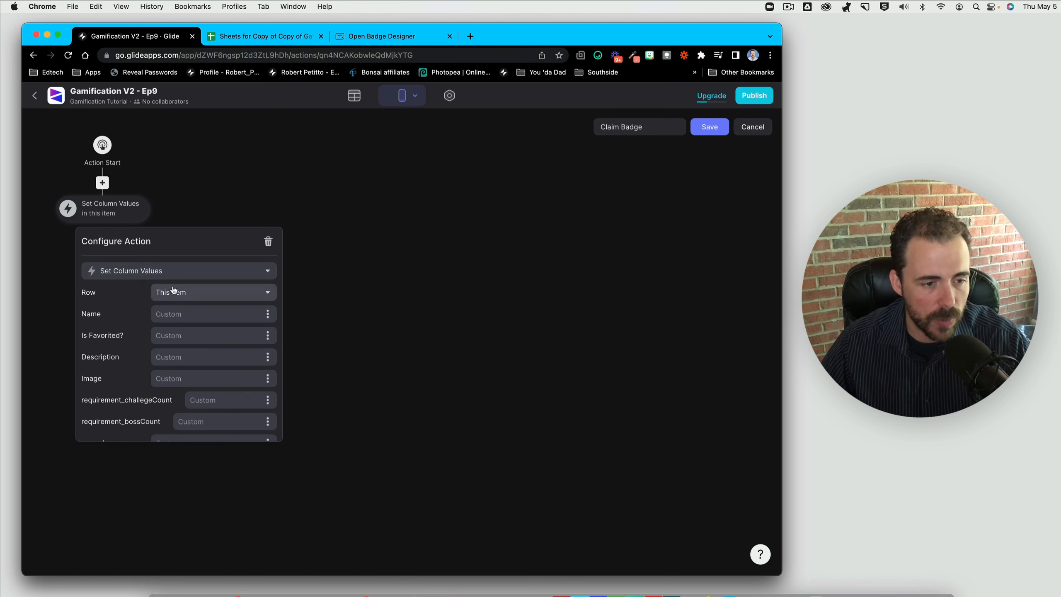
- Have Set Column Values write the current date/time to claimedOn and the joined splitOwners+currentUserEmail column to owners
scroll(230, 415, down, 1)
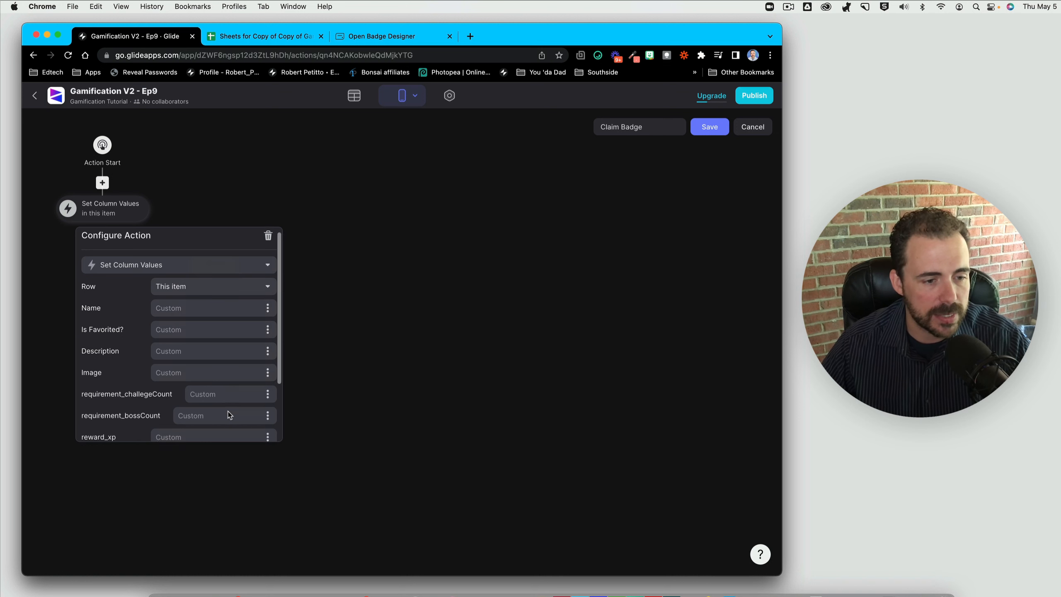
scroll(229, 414, down, 4)
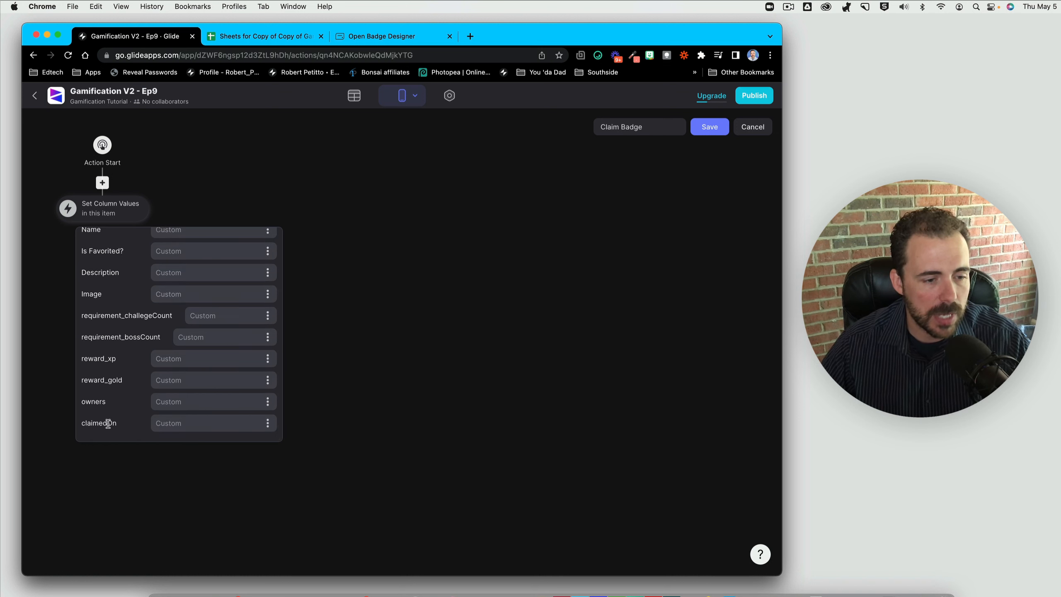
click(268, 423)
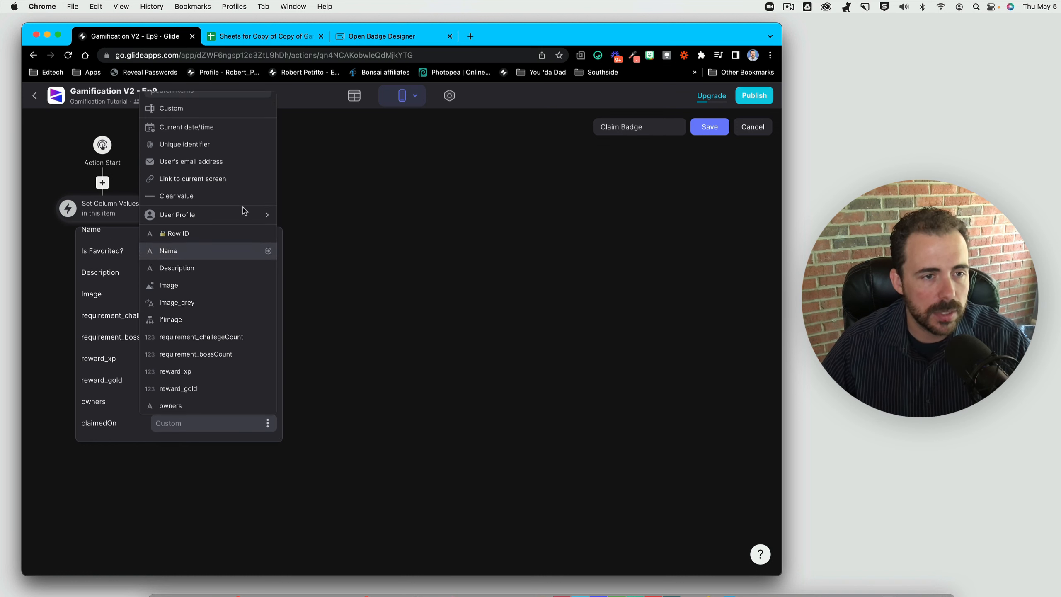
scroll(224, 147, up, 1)
click(224, 149)
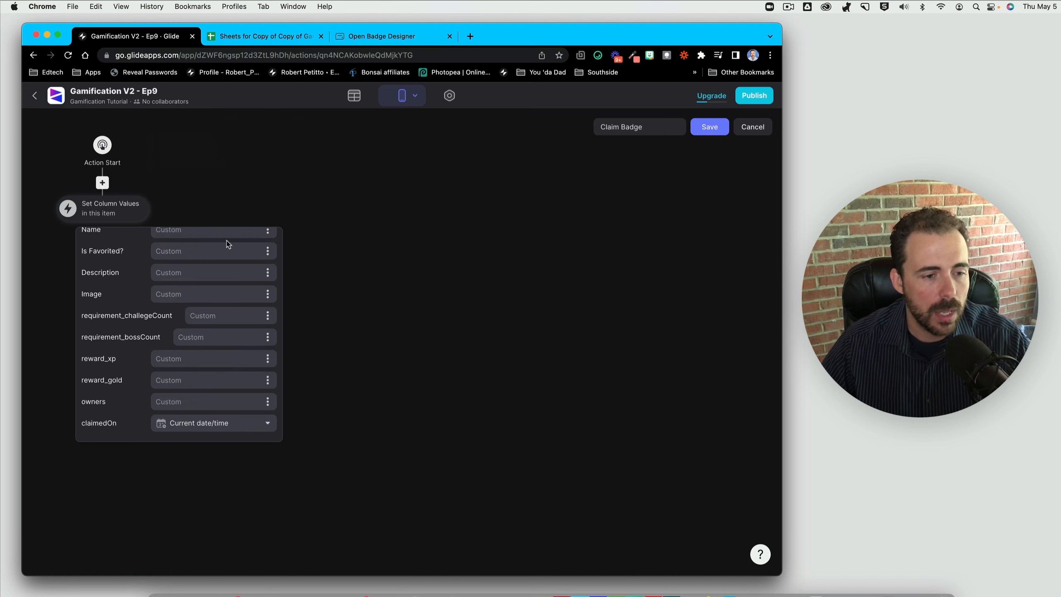
click(268, 402)
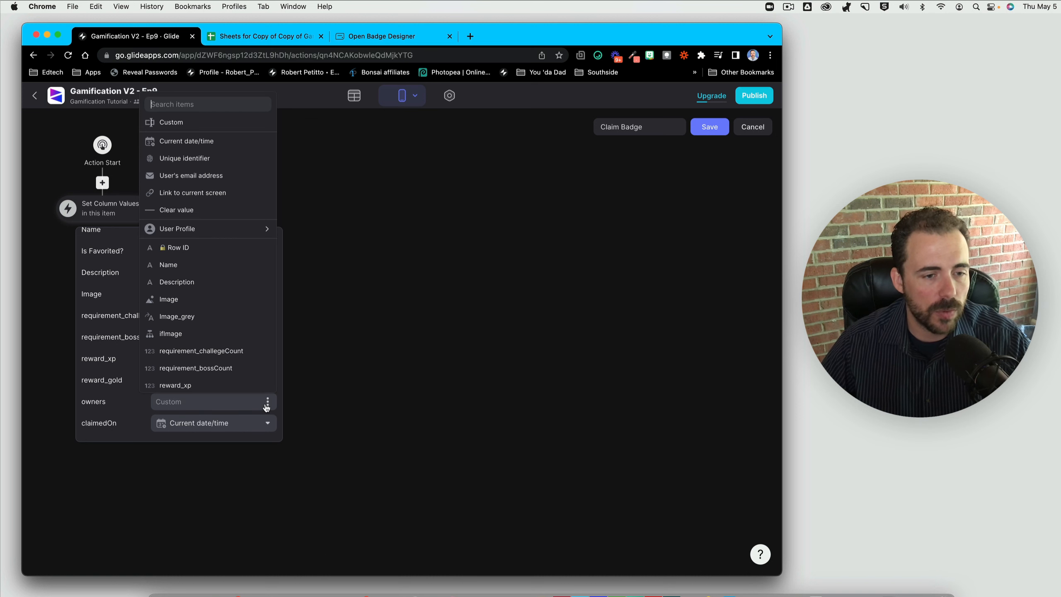
scroll(236, 379, down, 3)
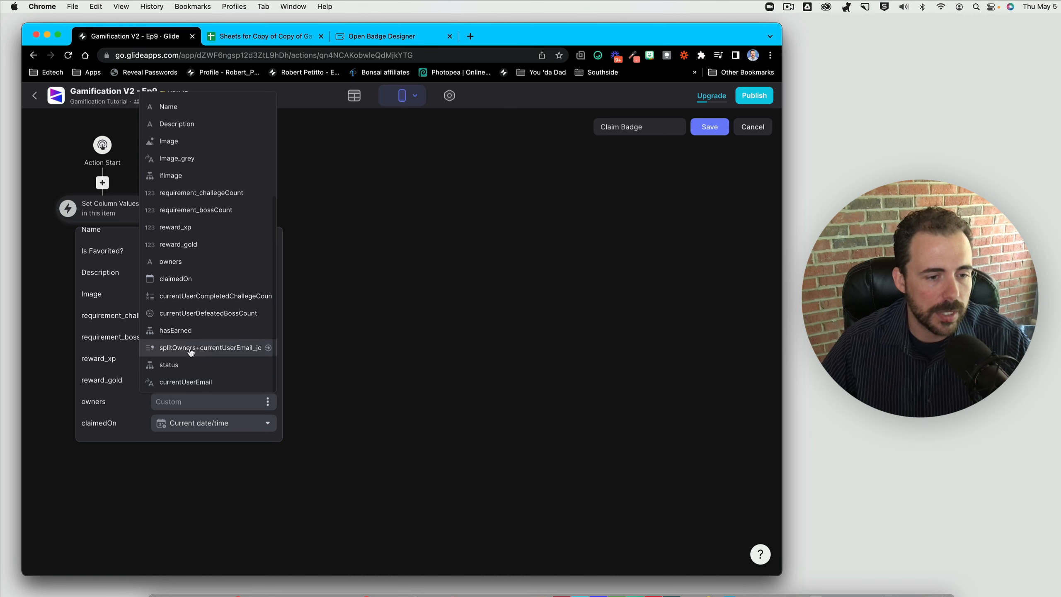
click(251, 349)
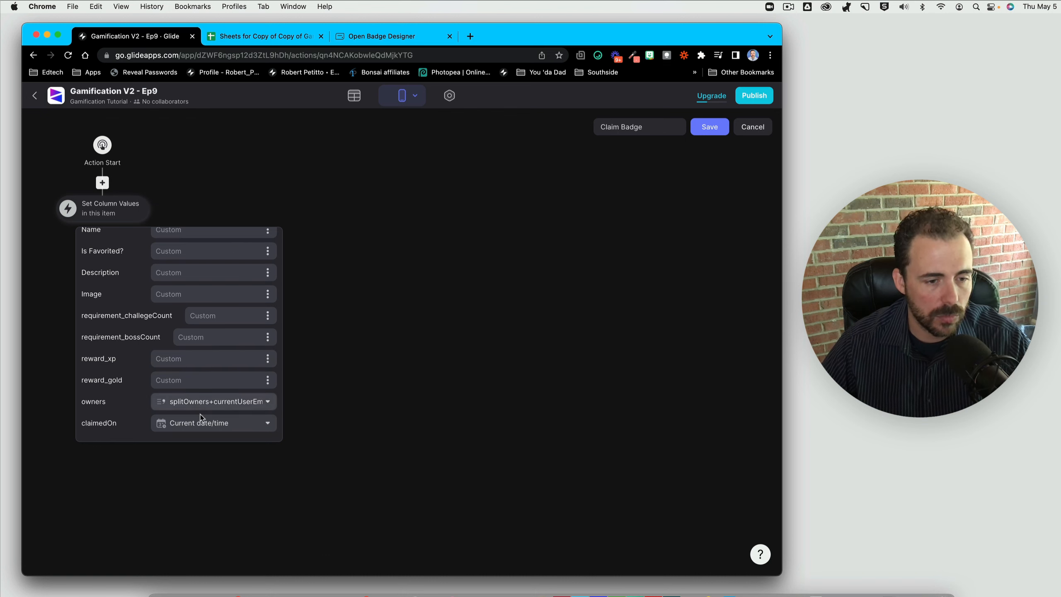
click(441, 369)
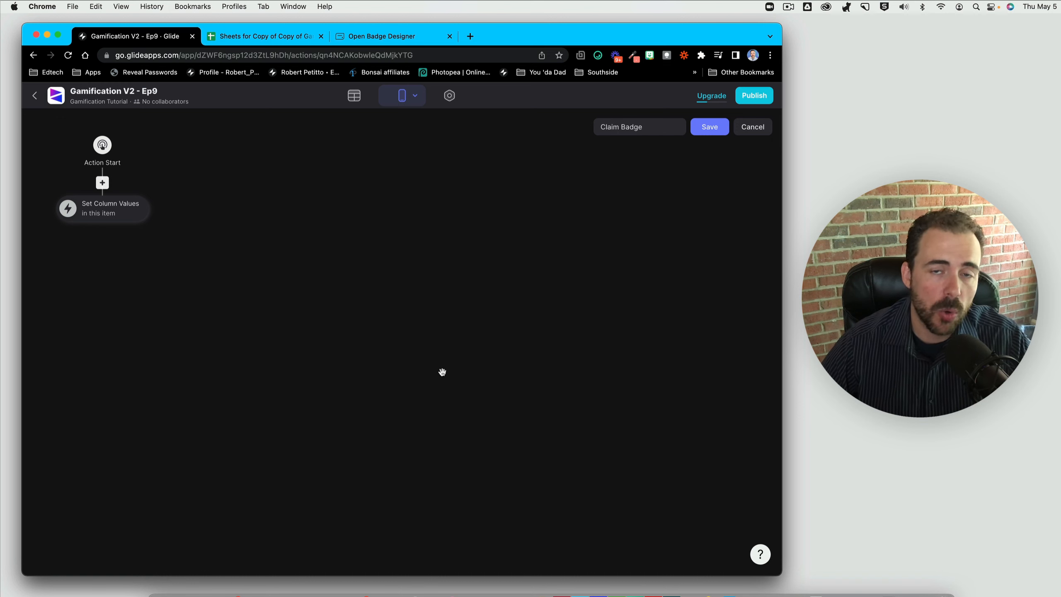
- Add an Increment Number step after Set Column Values and target the rel_currentUser row
click(102, 220)
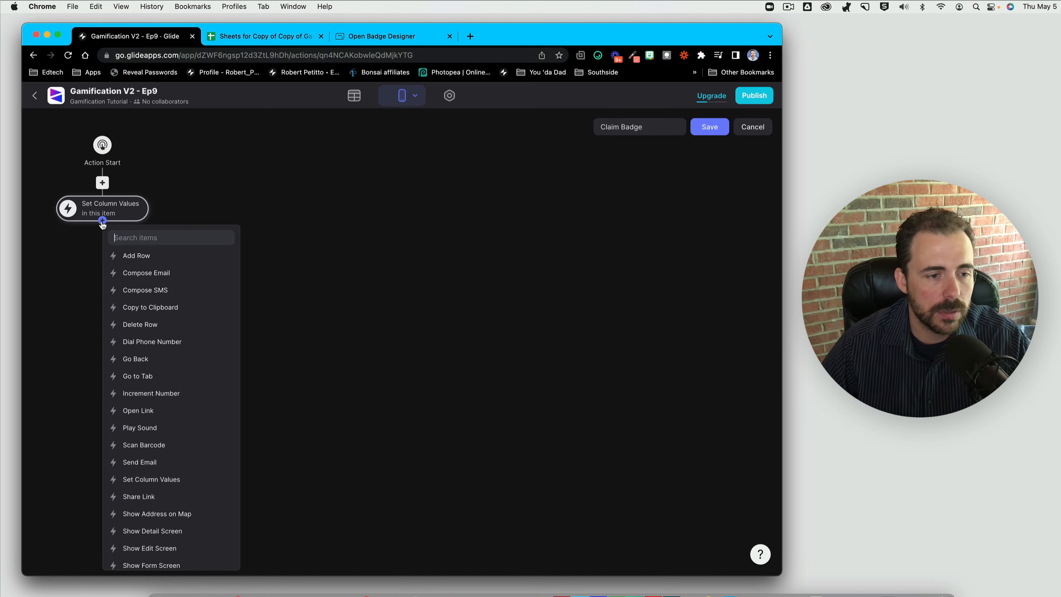
click(103, 221)
click(103, 221)
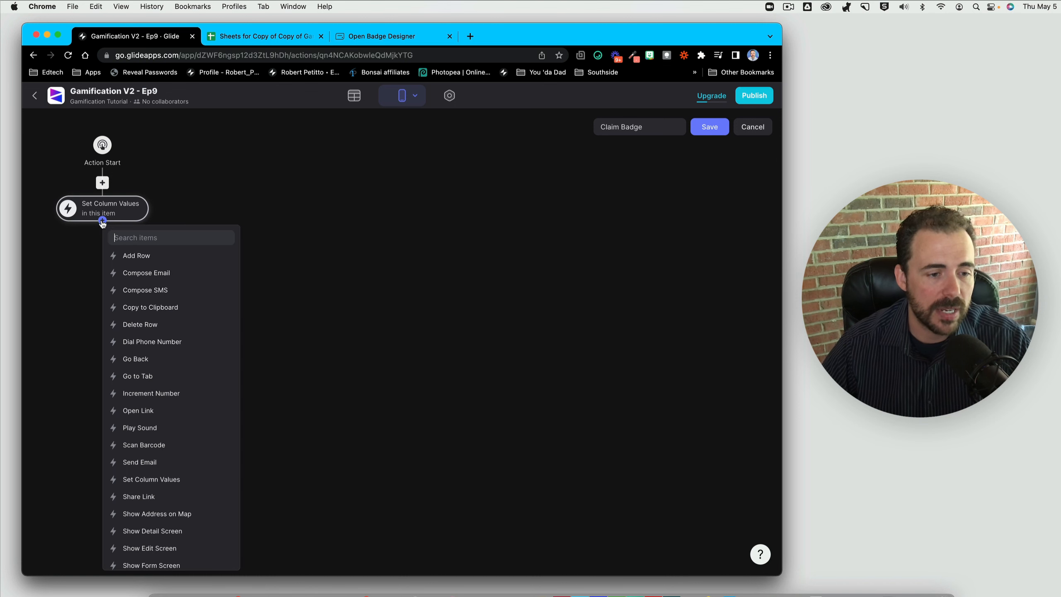
click(158, 395)
click(142, 244)
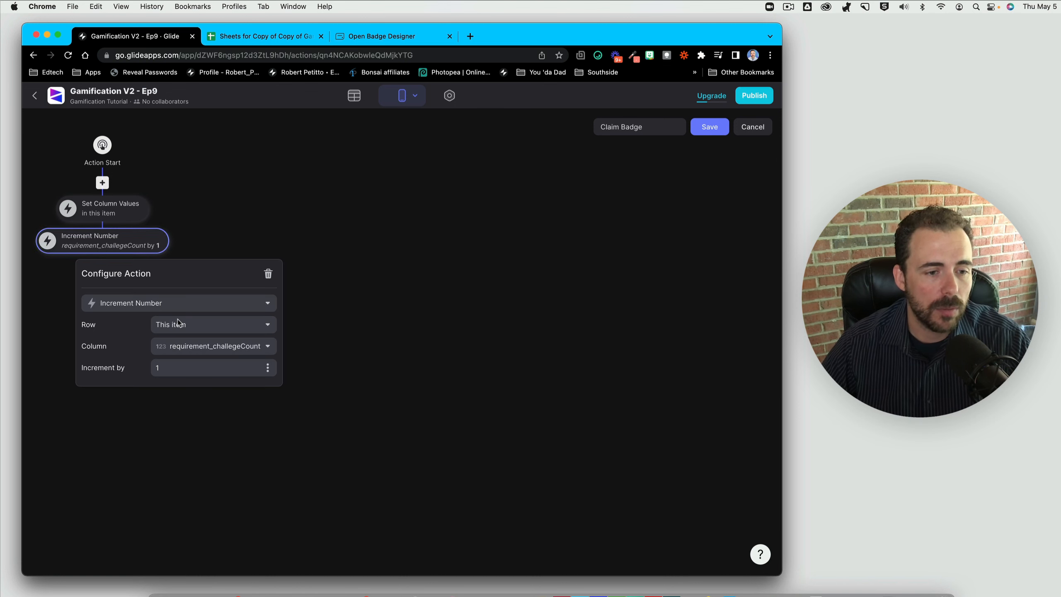
click(166, 327)
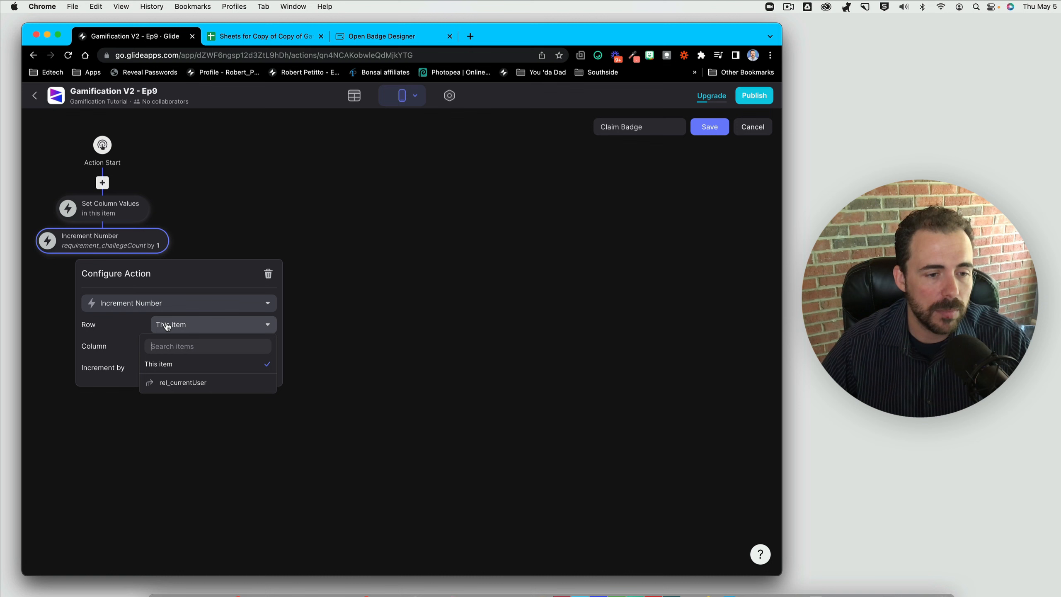
click(193, 386)
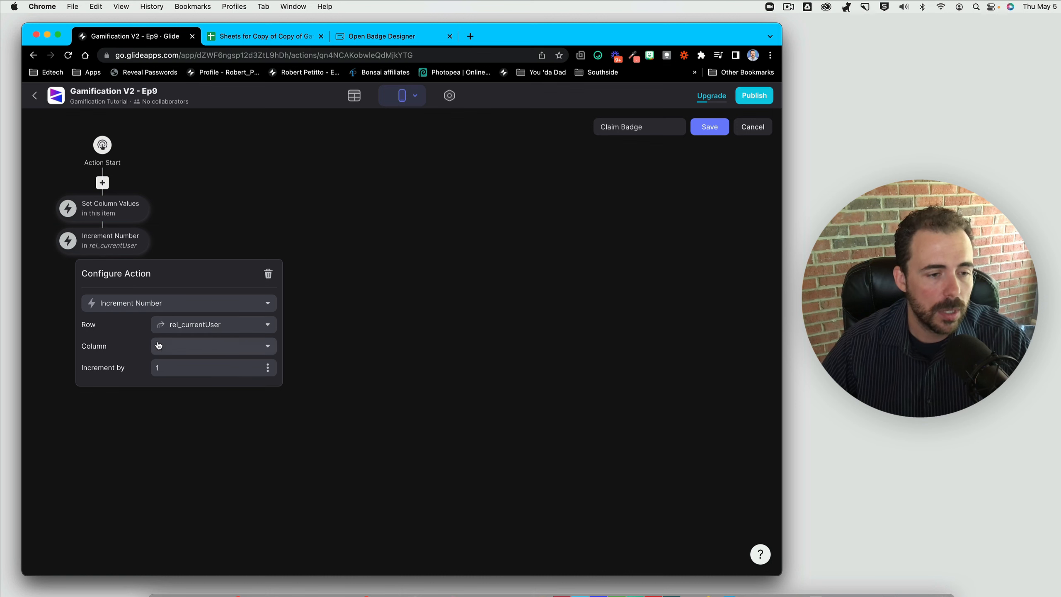
- Have the Increment Number step raise the current user's XP column by reward_xp
click(180, 350)
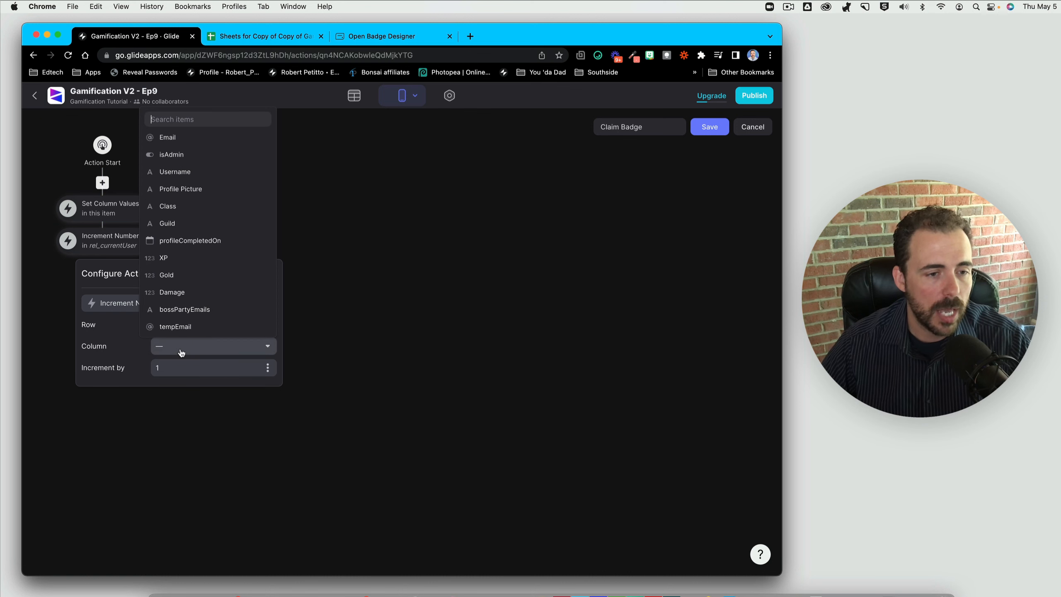
click(164, 257)
click(267, 369)
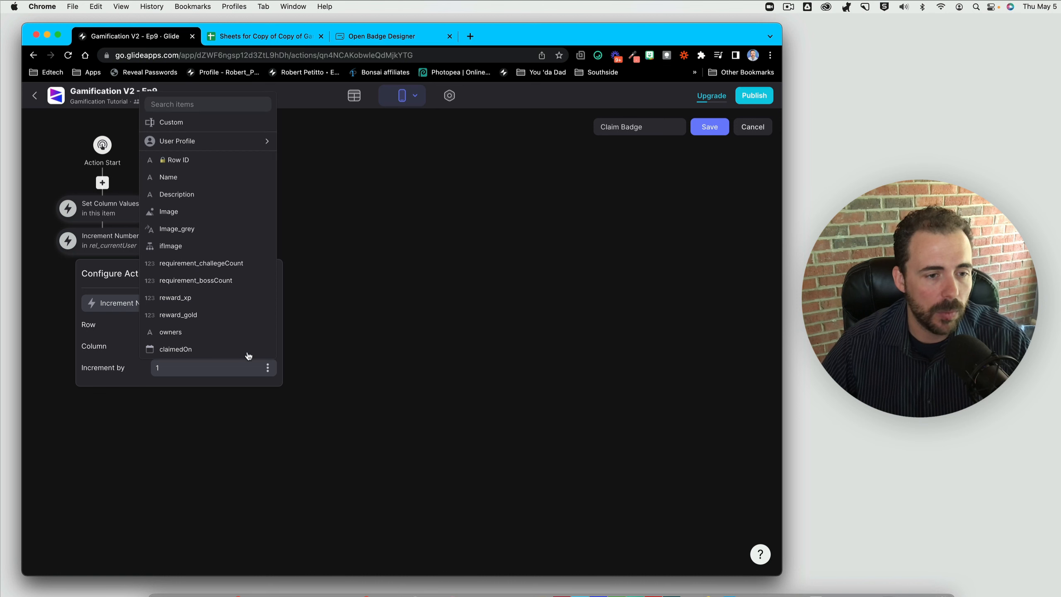
click(174, 305)
click(131, 247)
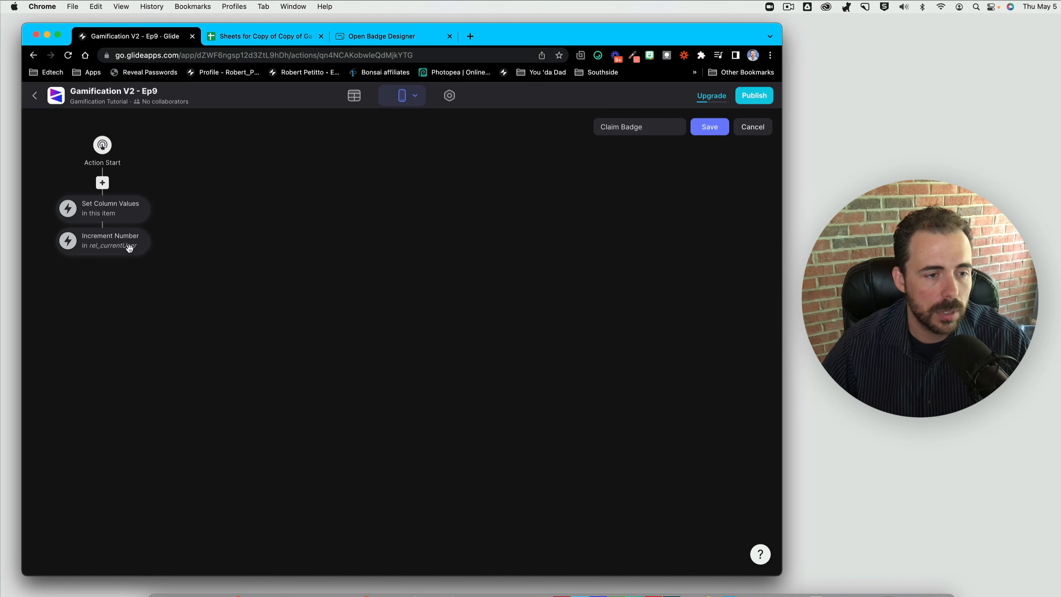
- Add a second Increment Number step that raises the Gold column of the rel_currentUser row by reward_gold
click(102, 253)
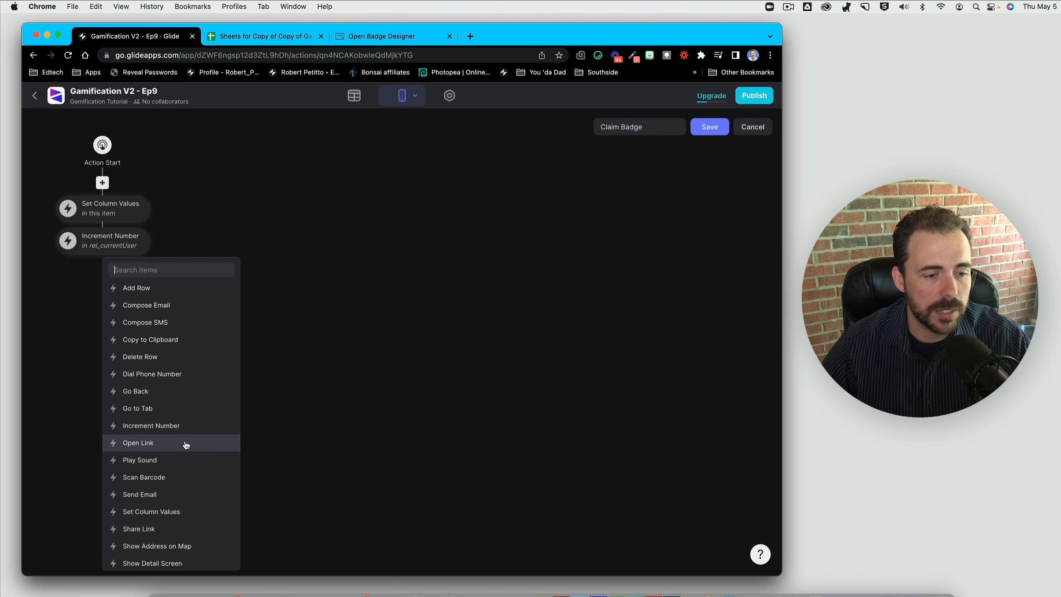
click(175, 422)
click(155, 278)
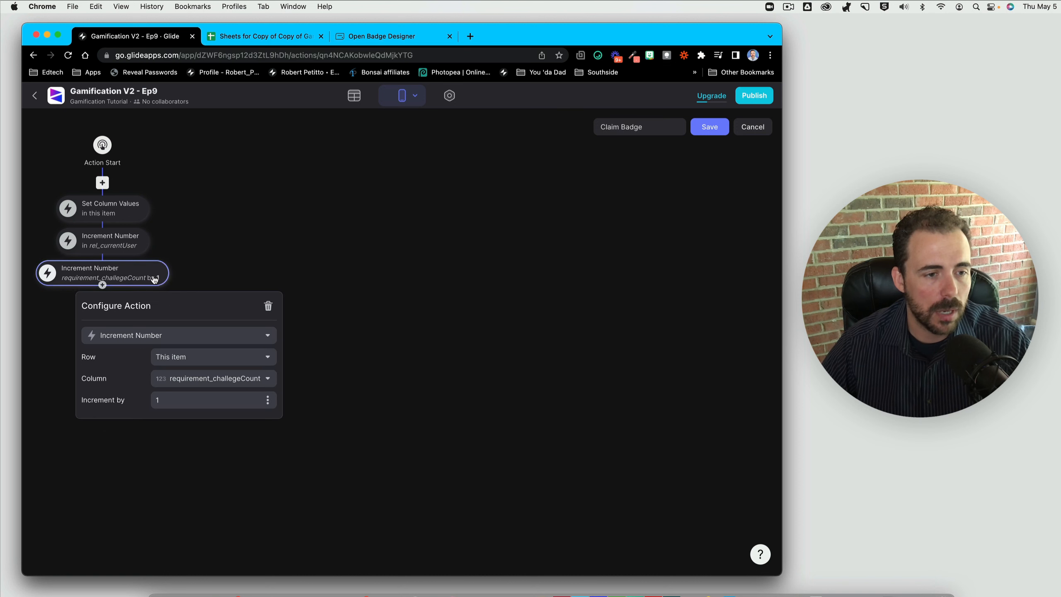
click(215, 362)
click(199, 416)
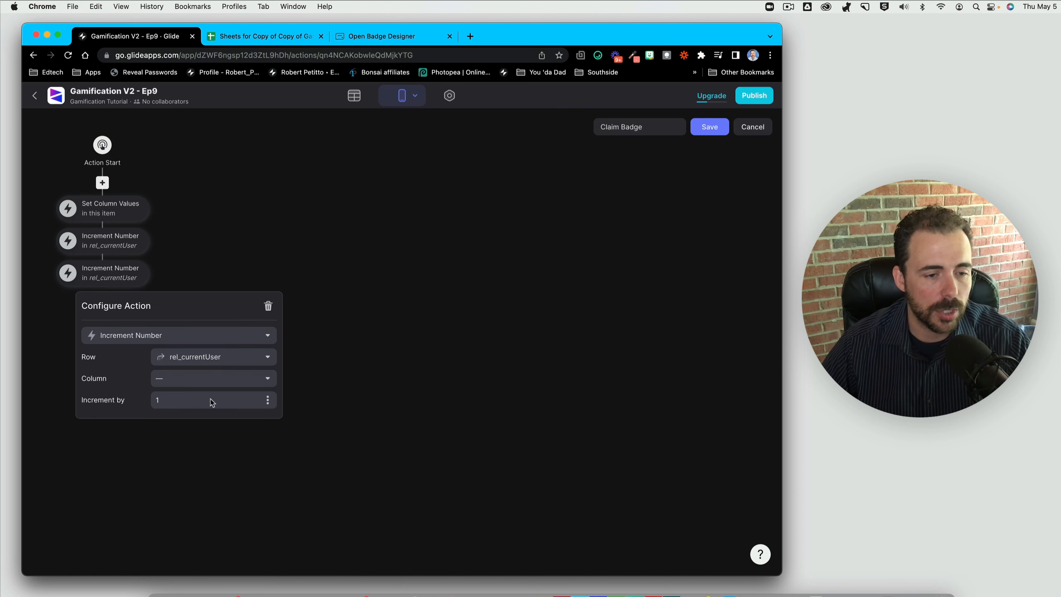
click(262, 383)
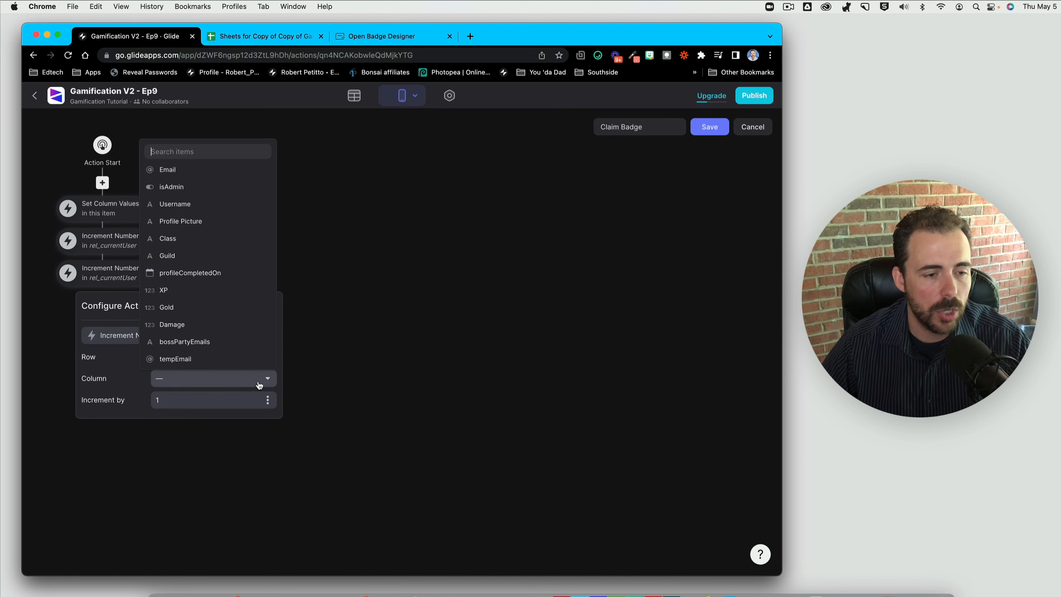
click(185, 308)
click(266, 398)
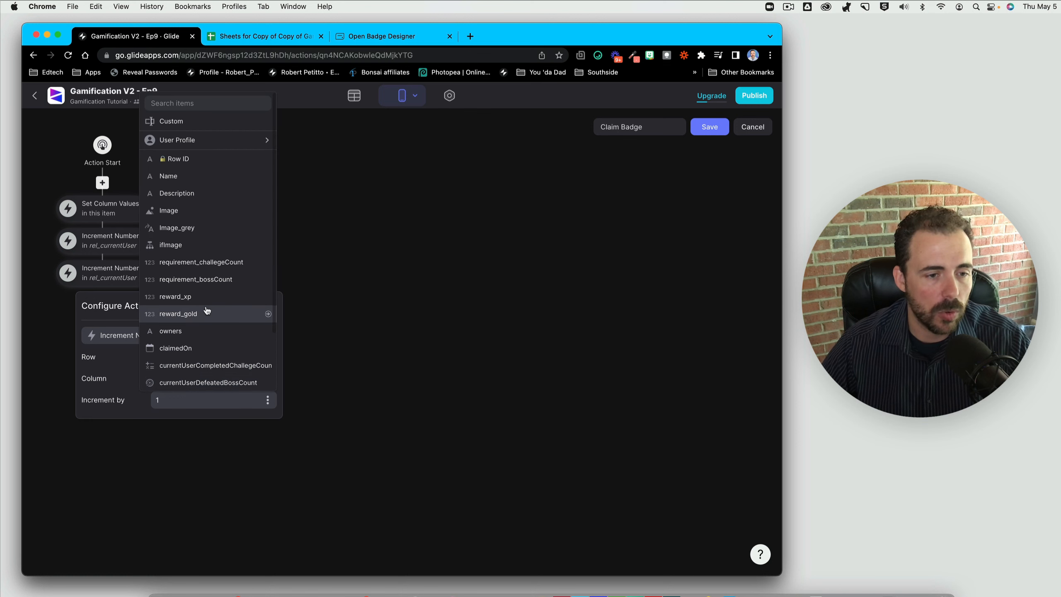
click(195, 314)
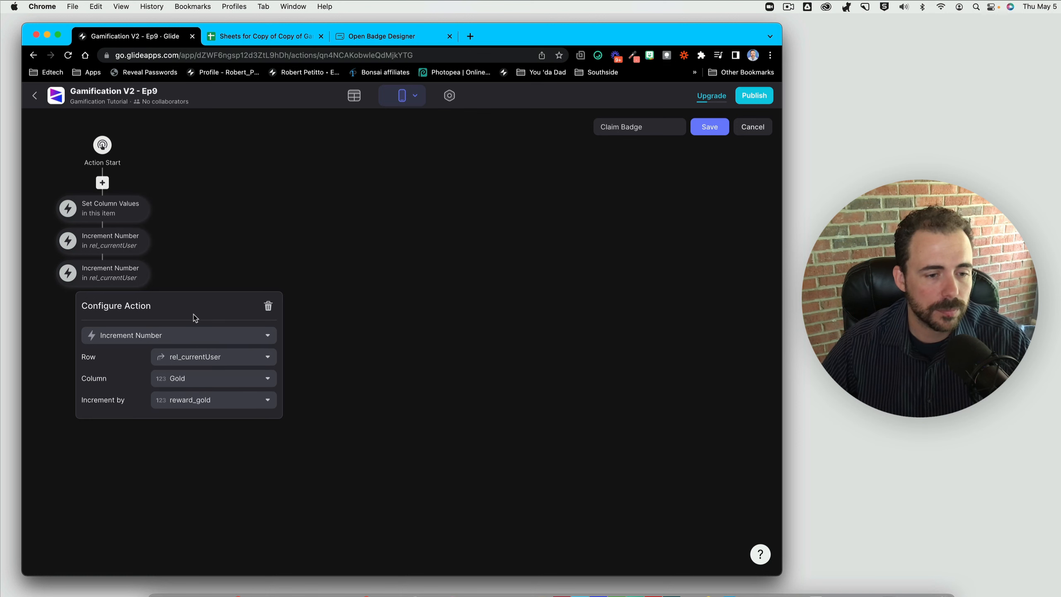
click(385, 310)
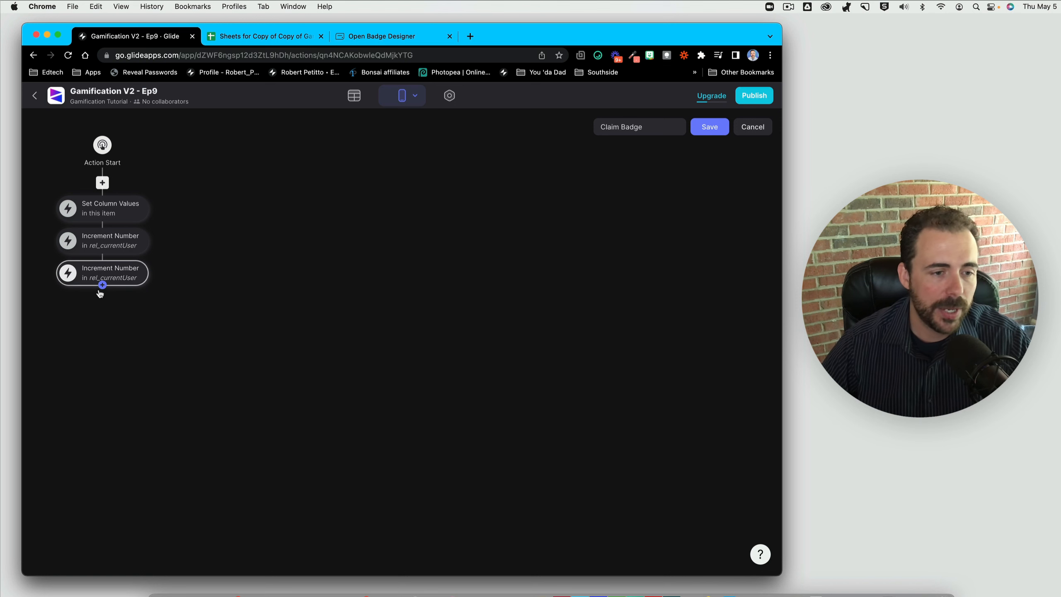
- Append a Go Back step and a Play Sound step to the end of the Claim Badge action
click(100, 288)
click(157, 421)
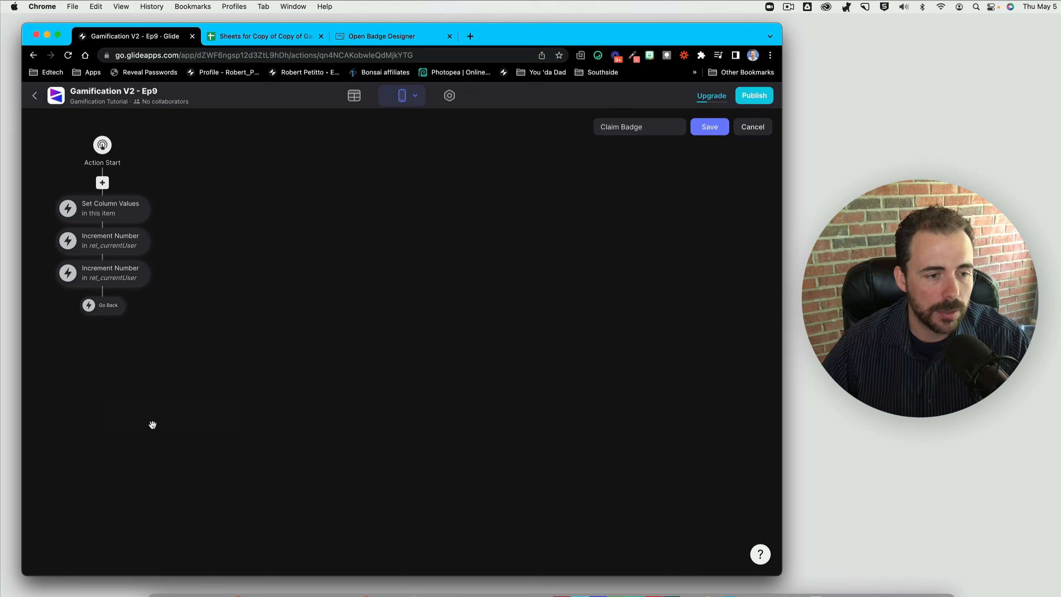
click(103, 314)
scroll(144, 504, down, 5)
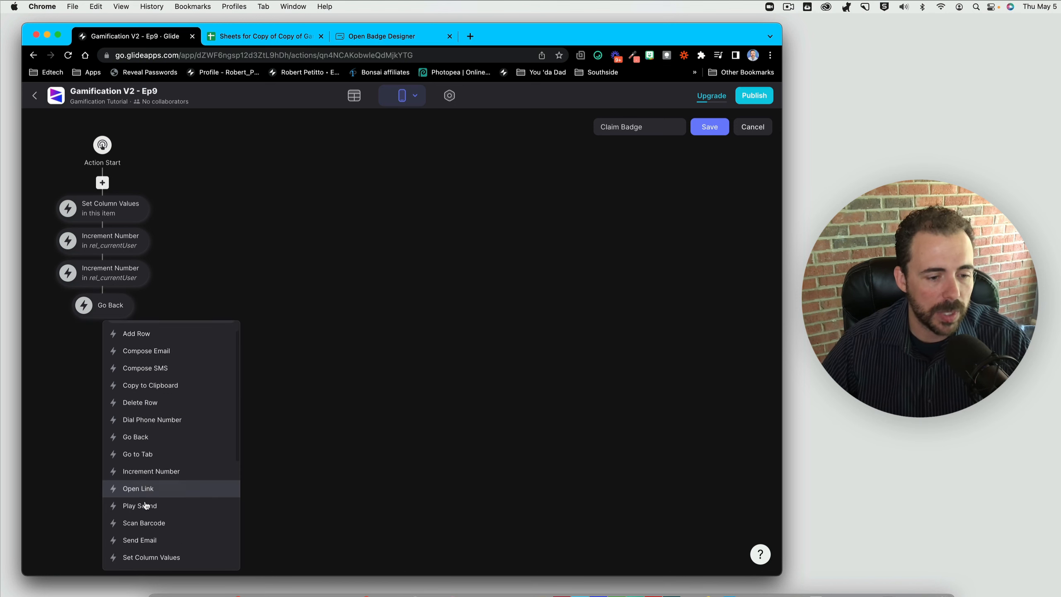
click(146, 432)
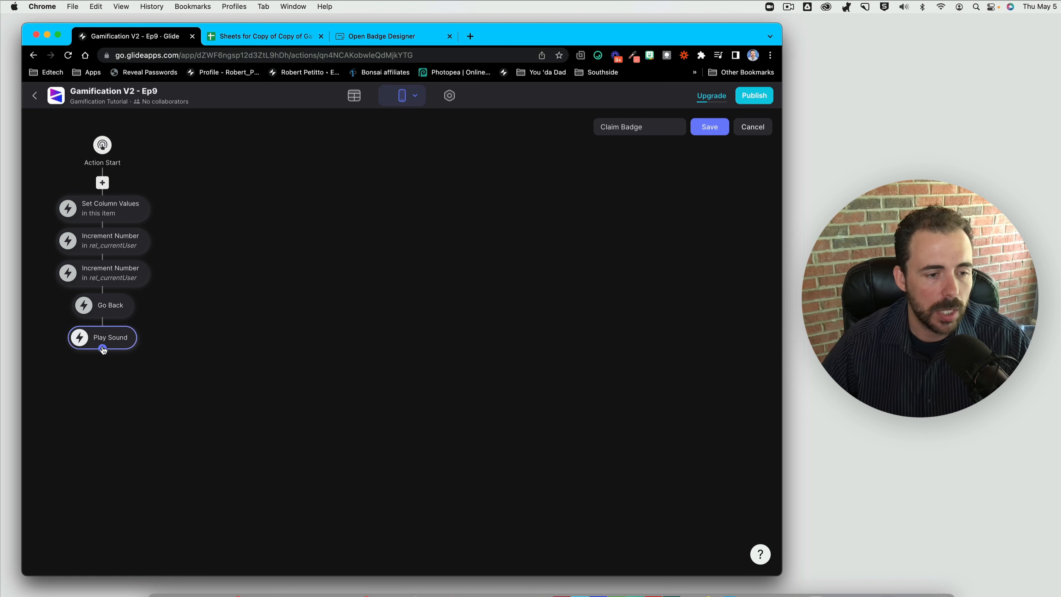
- Add a Show Notification step with the message "Badge claimed!" after Play Sound and save the Claim Badge action
click(102, 349)
scroll(182, 474, down, 3)
scroll(183, 510, down, 3)
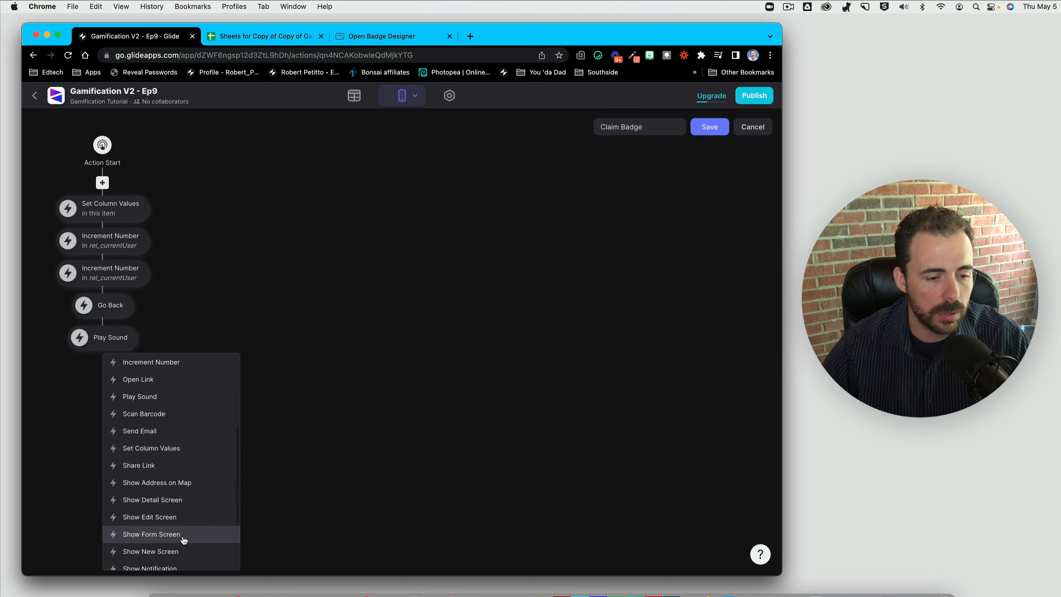
click(188, 491)
click(135, 384)
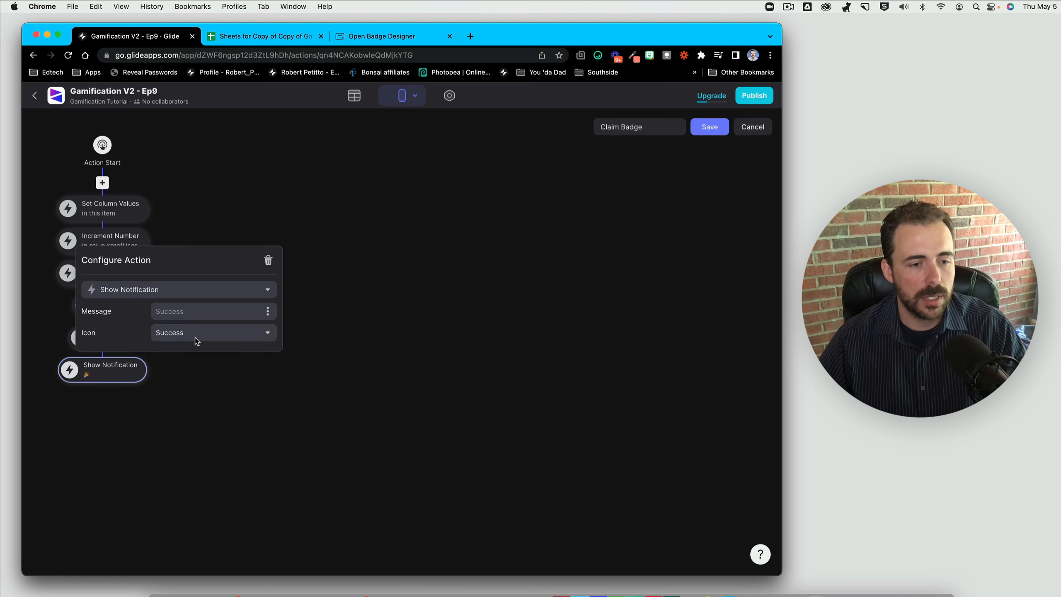
click(194, 311)
text(Bsd)
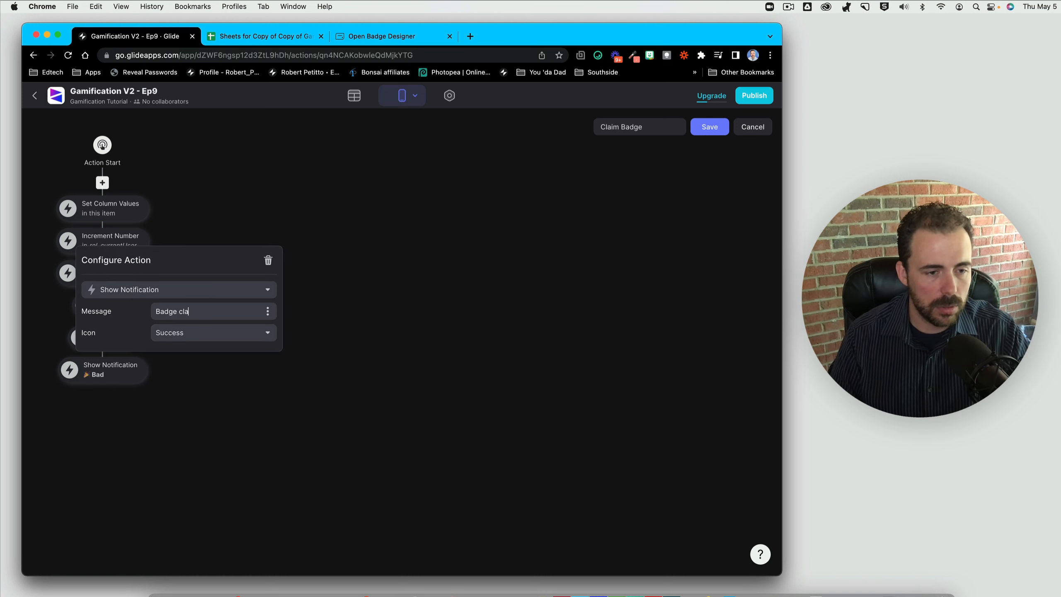
click(360, 364)
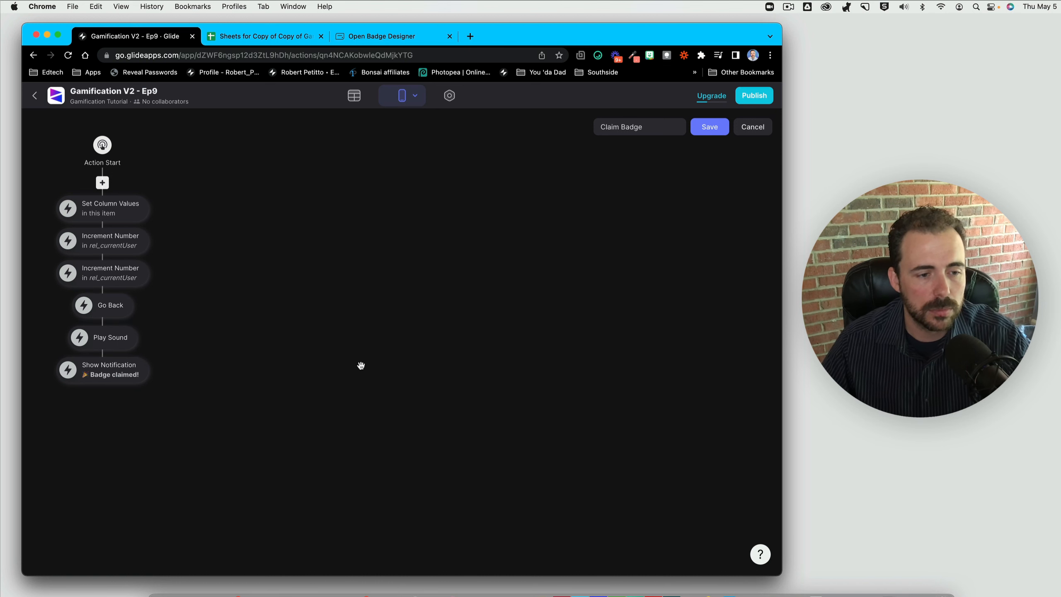
click(709, 128)
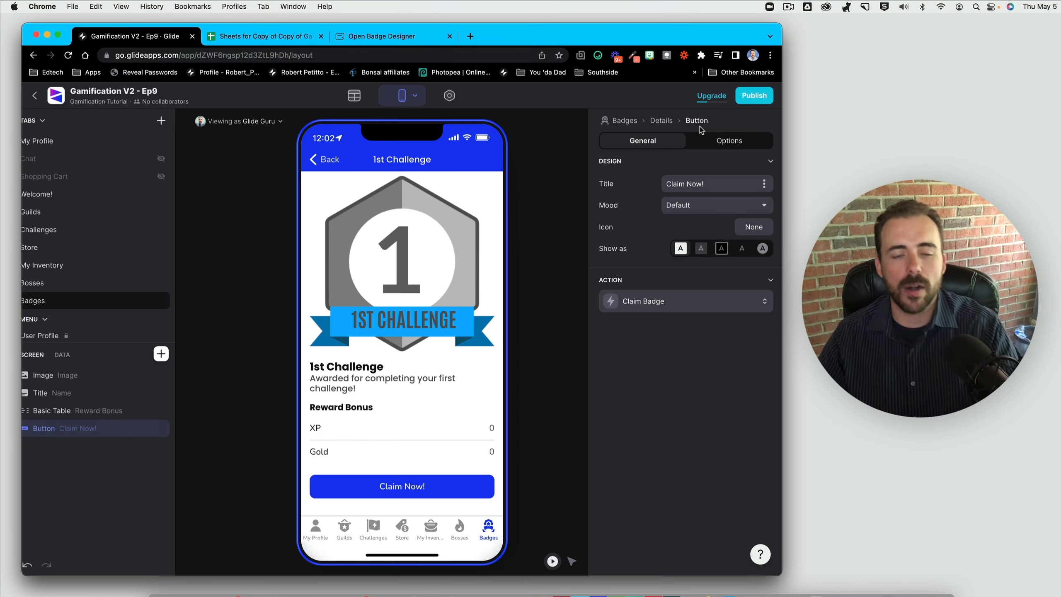
- Check the 5th Challenge badge's detail screen for the claim button and return to the badge list
click(324, 159)
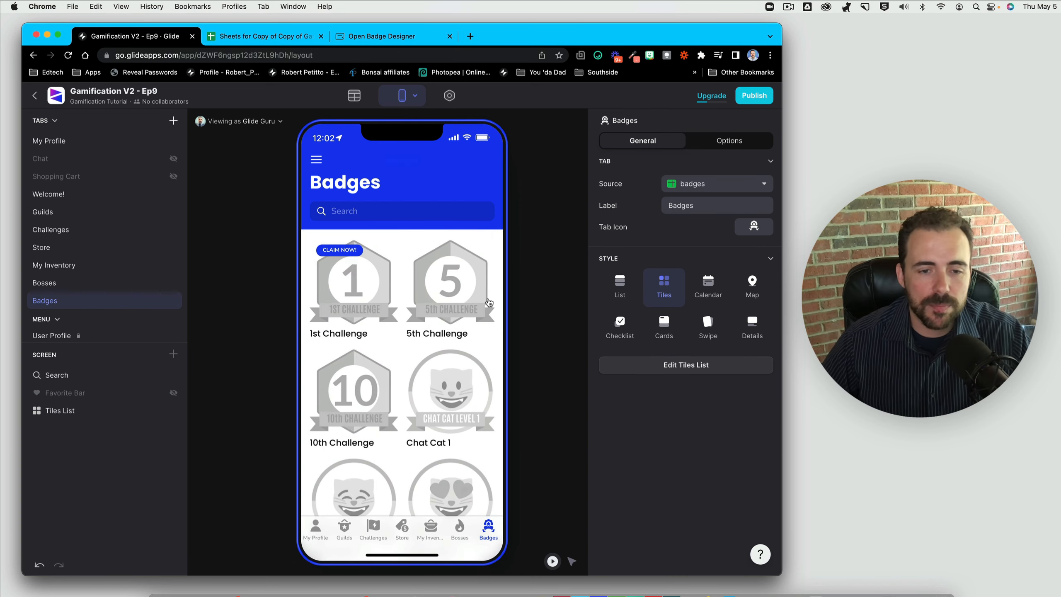
click(441, 279)
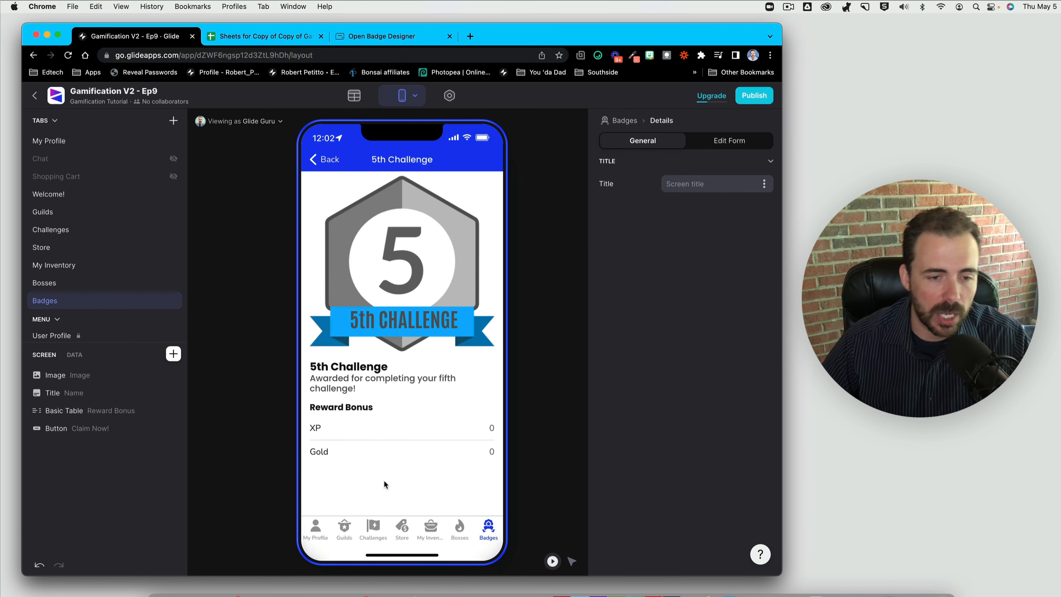
click(327, 160)
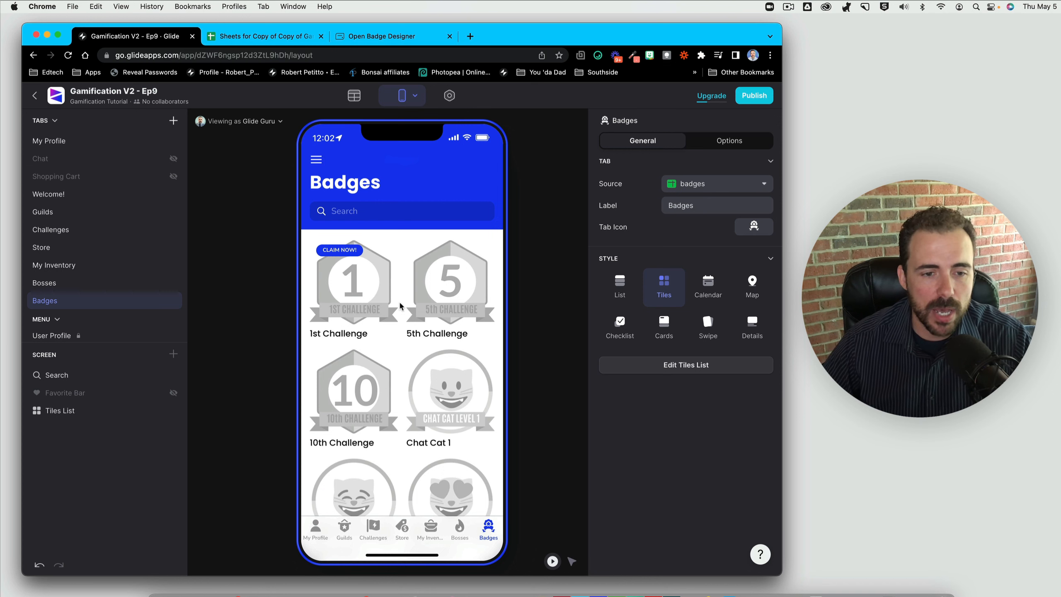
- Claim the 1st Challenge badge in the app preview and reopen its detail screen
click(353, 279)
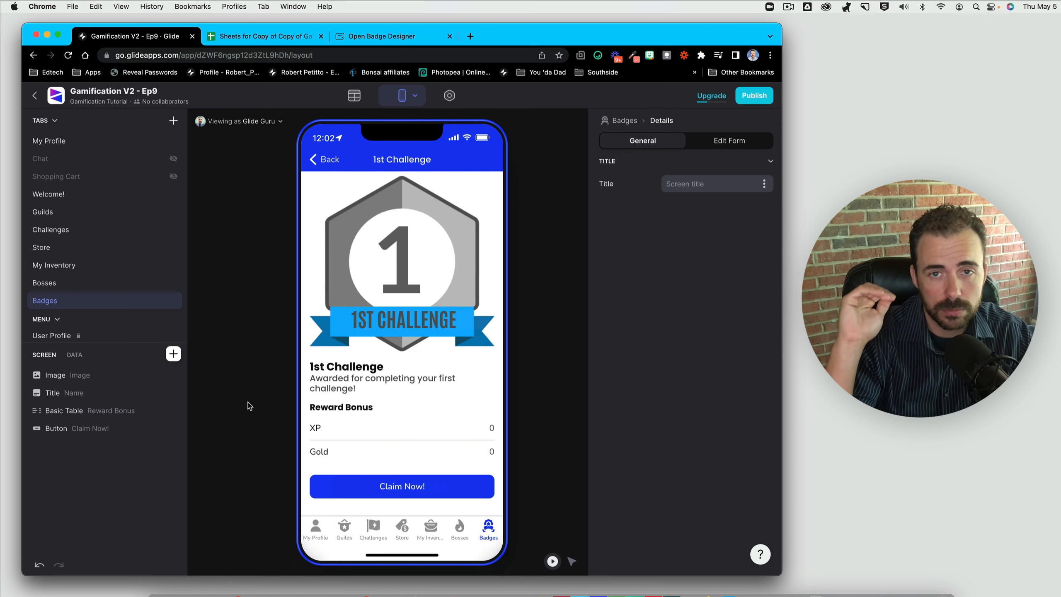
click(397, 486)
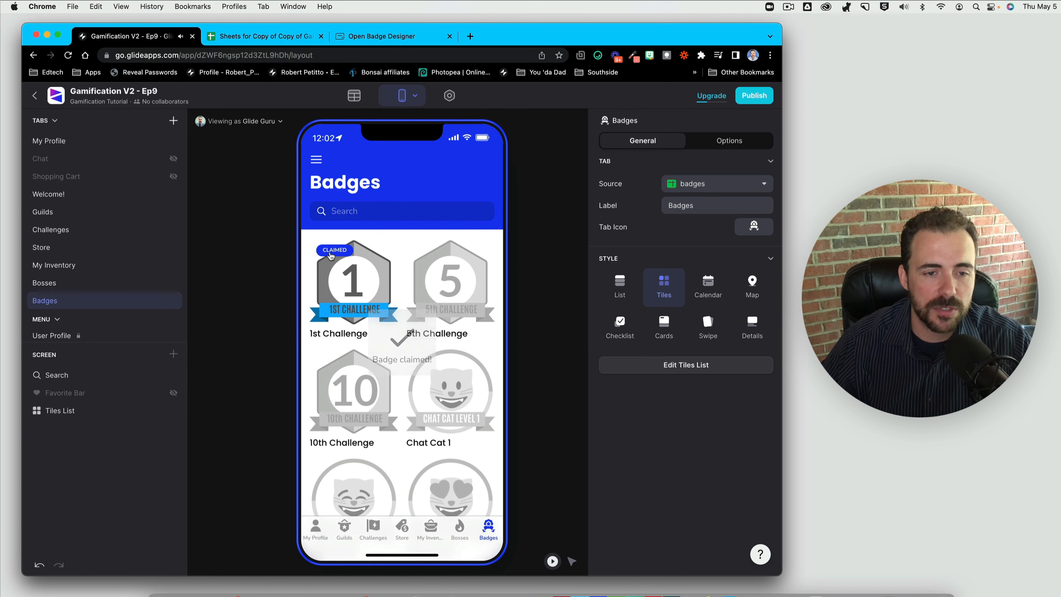
click(341, 272)
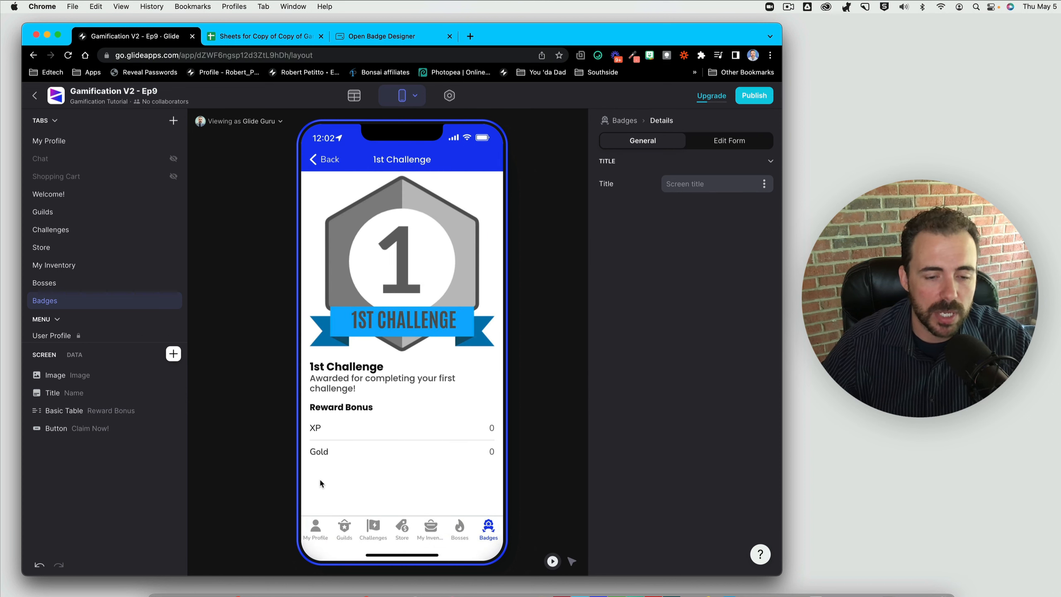
- Add a Hint component to the badge detail screen with status as its title, centered alignment and the Success mood
click(173, 354)
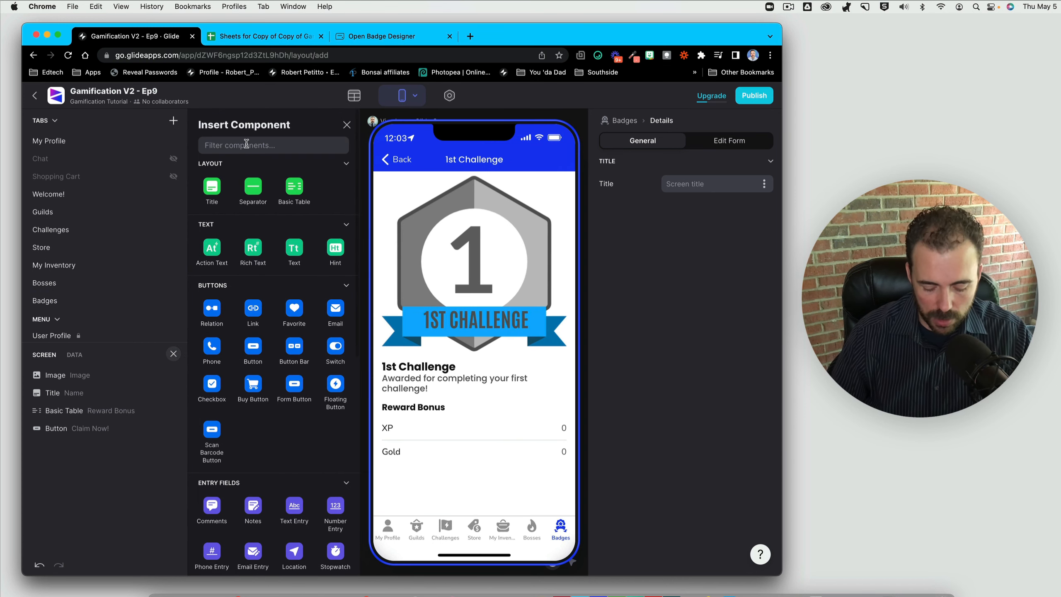
text(hint)
click(212, 186)
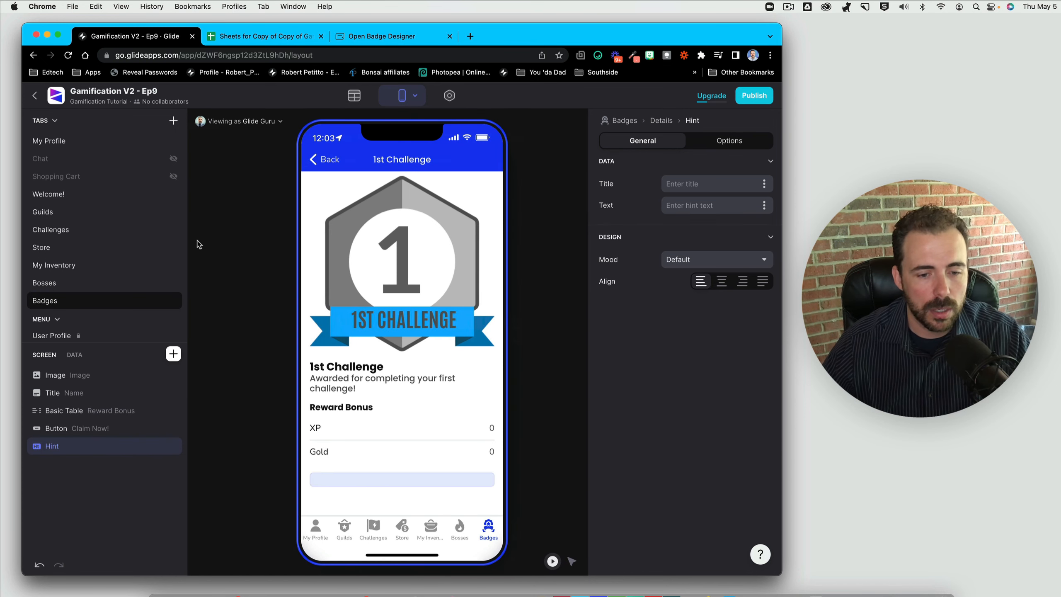
click(763, 183)
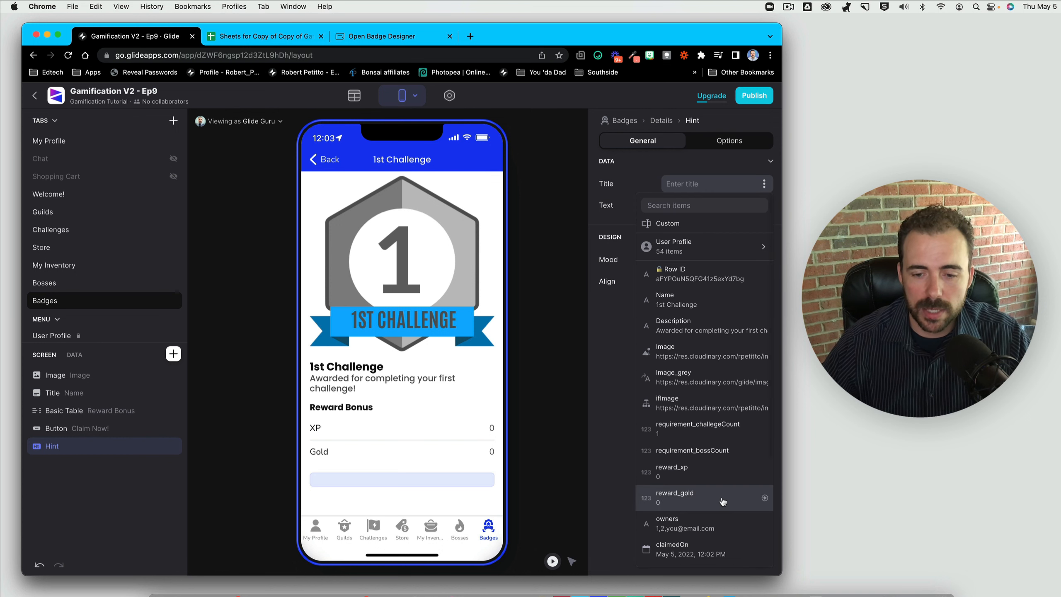
scroll(719, 501, down, 3)
click(711, 530)
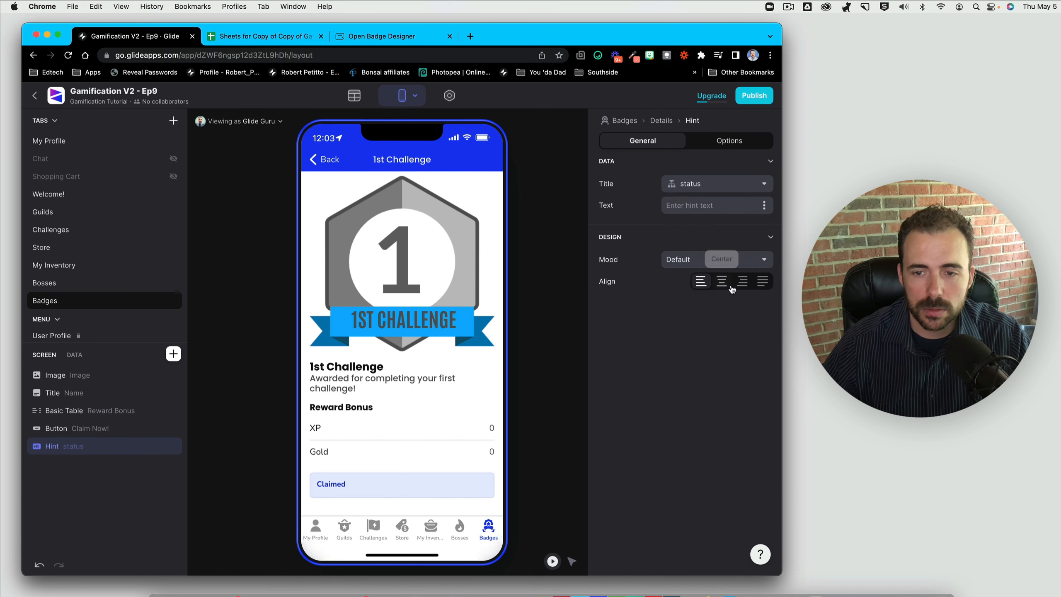
click(674, 259)
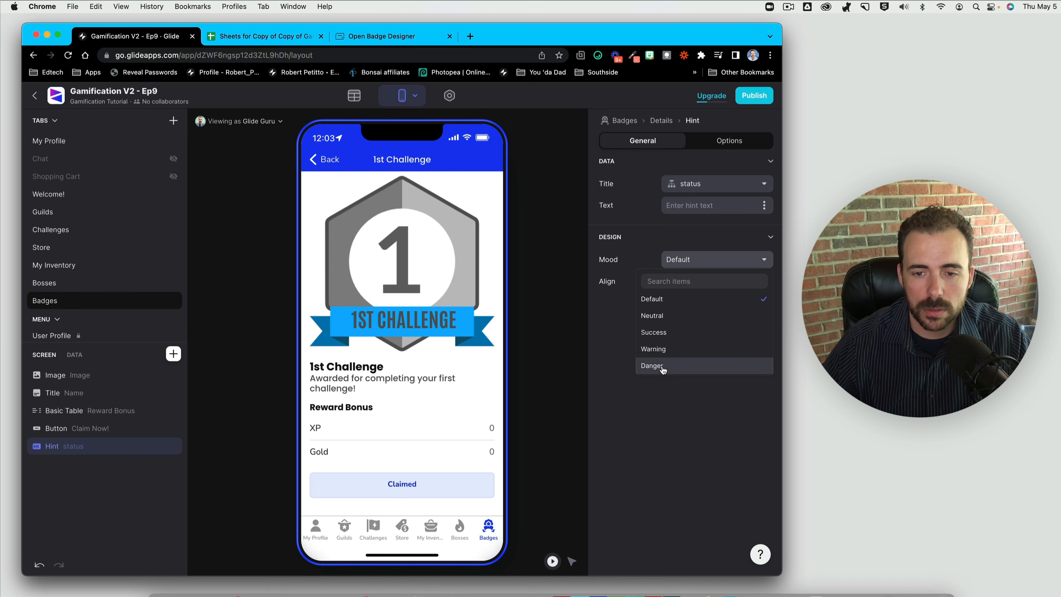
click(670, 334)
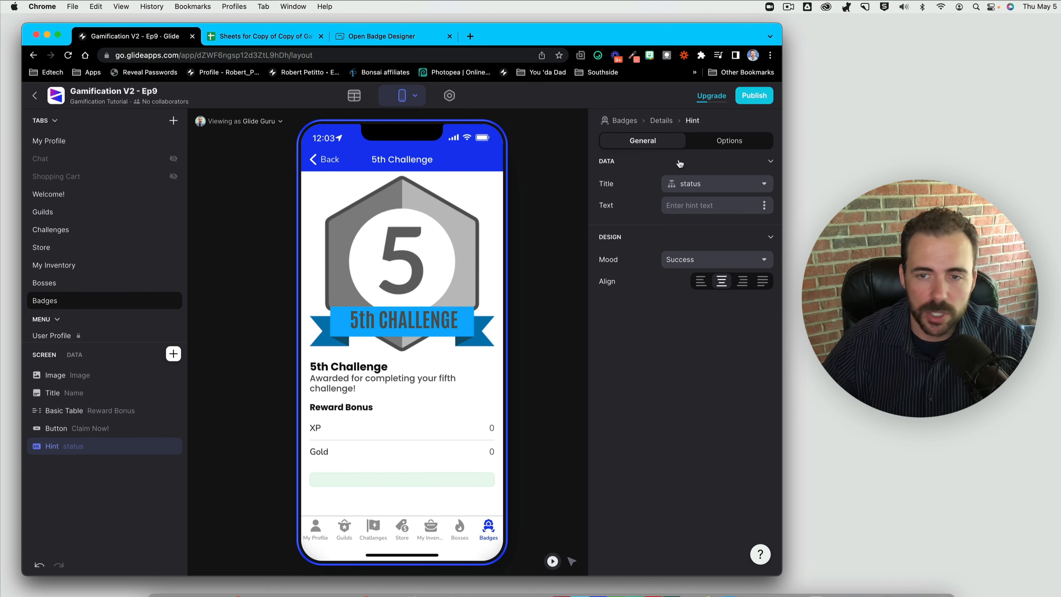
- Add a visibility condition showing the Hint only when claimedOn is not empty
click(721, 142)
click(643, 198)
click(652, 195)
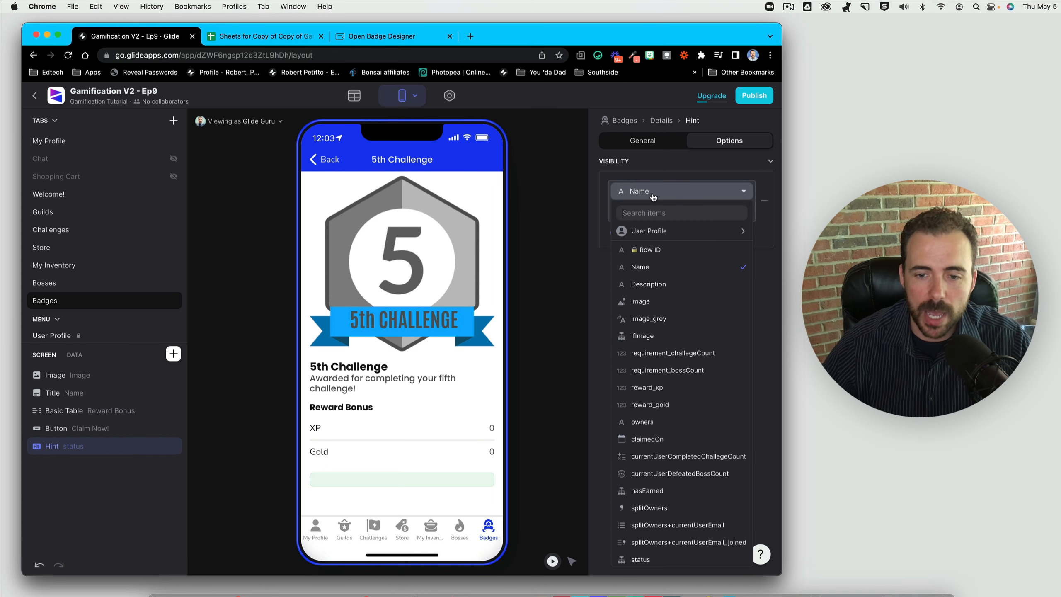
click(647, 439)
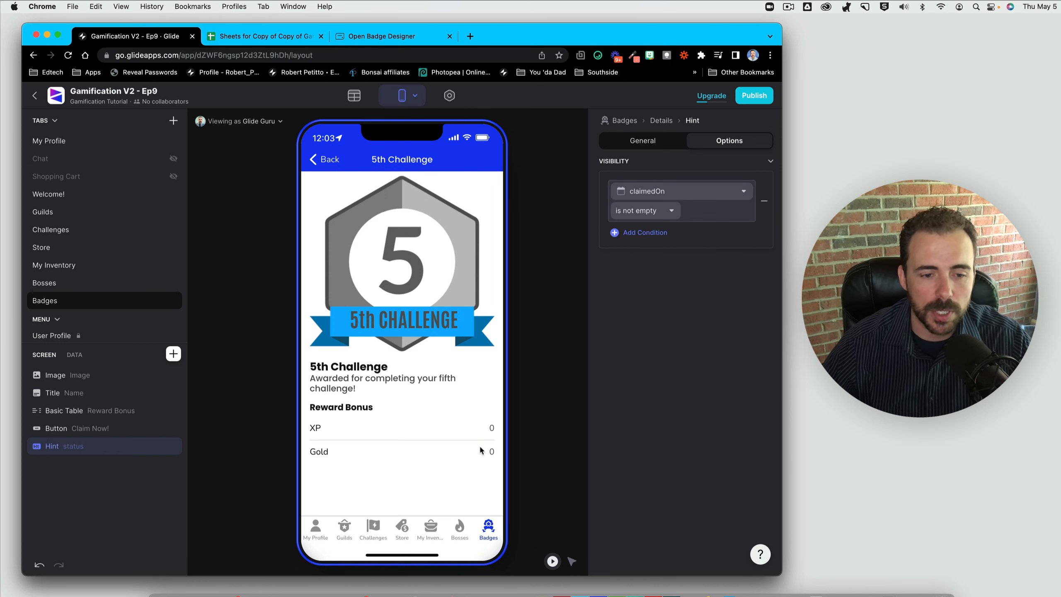
- Check the detail screens of the 10th Challenge and Boss Battles 1 badges in the app preview
click(332, 162)
click(373, 408)
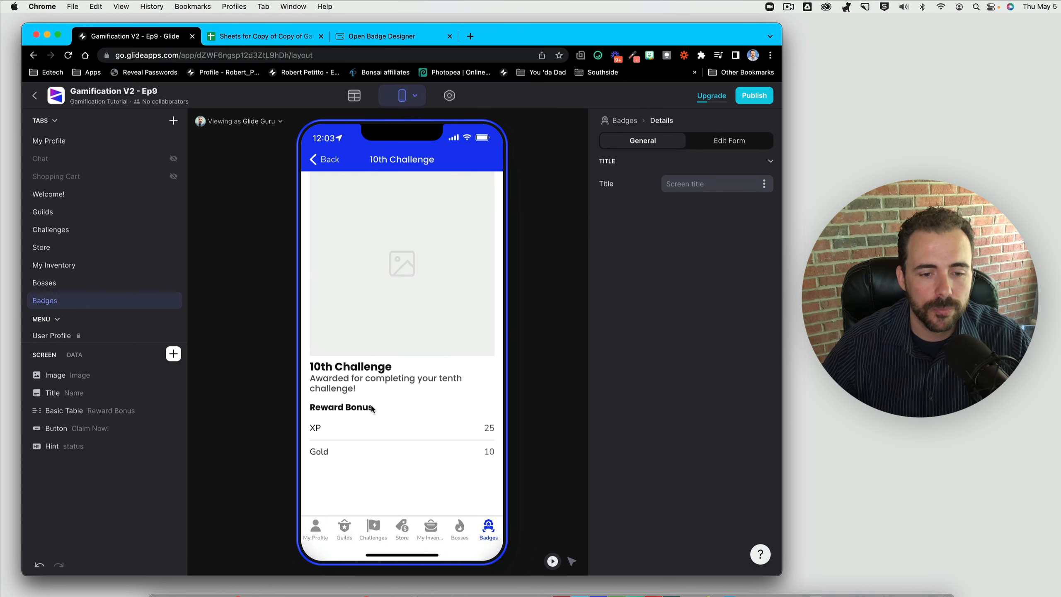
click(311, 163)
scroll(342, 331, down, 5)
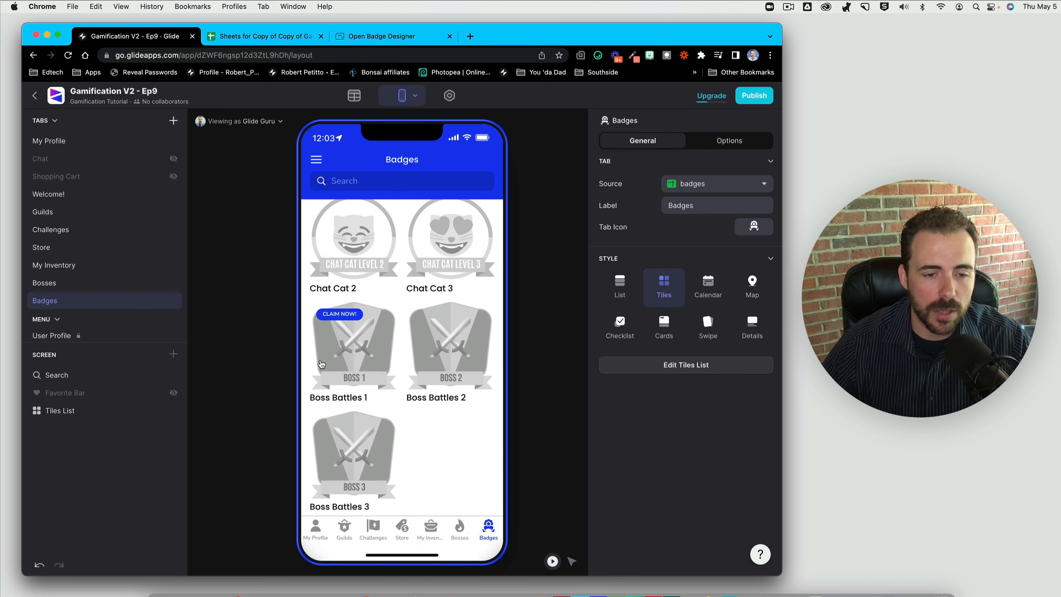
click(333, 337)
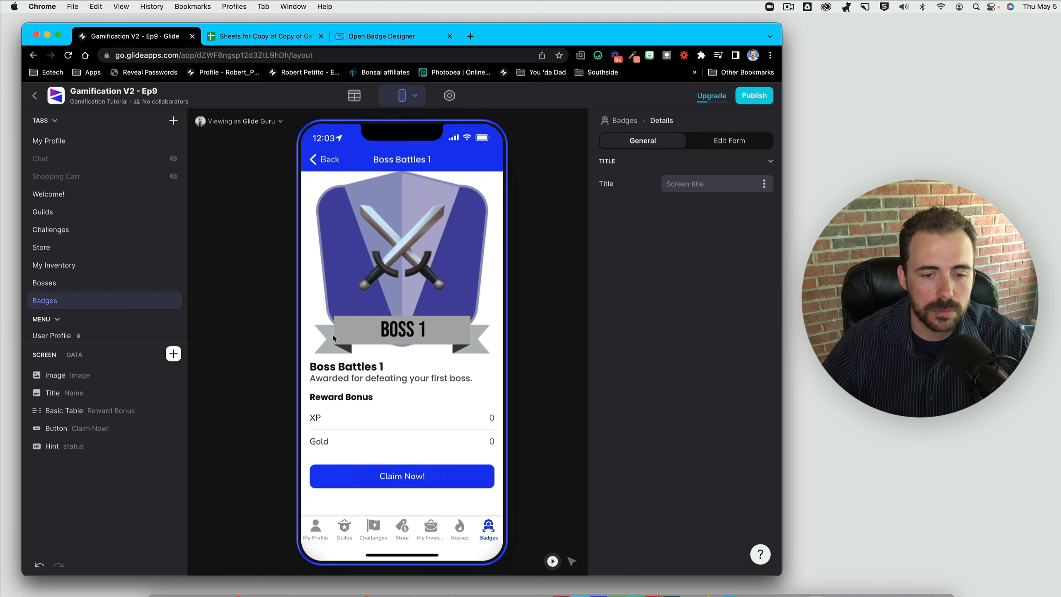
- Claim the Boss Battles 1 badge in the app preview and check its detail screen again
click(388, 480)
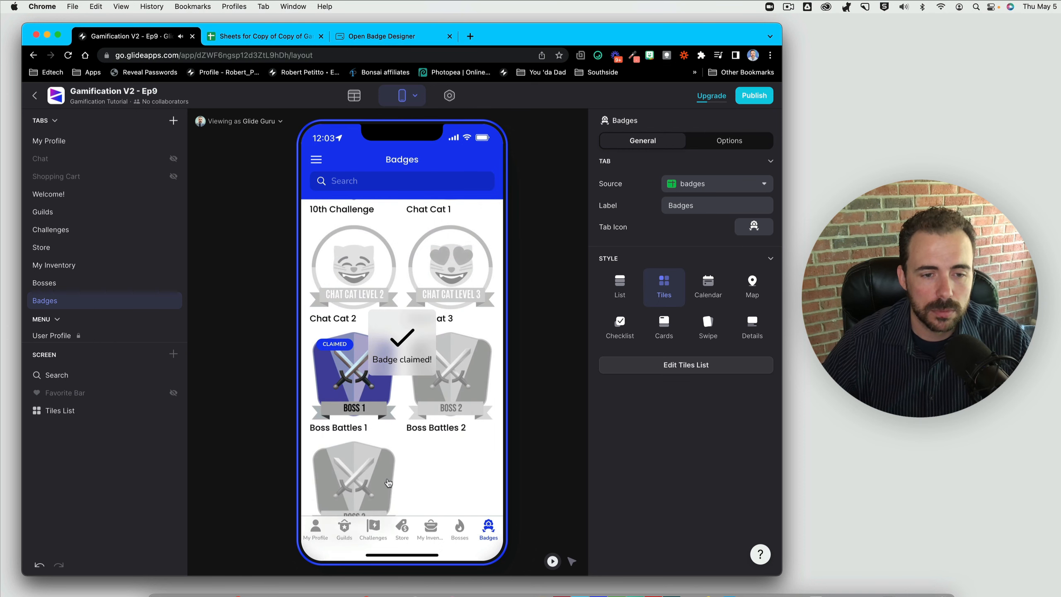
click(333, 349)
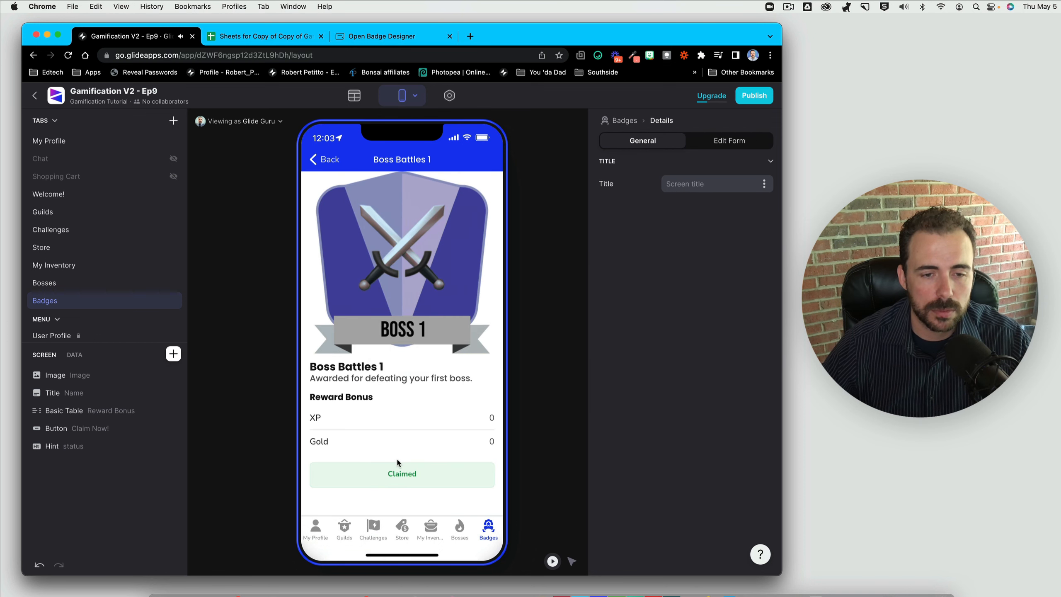
click(333, 162)
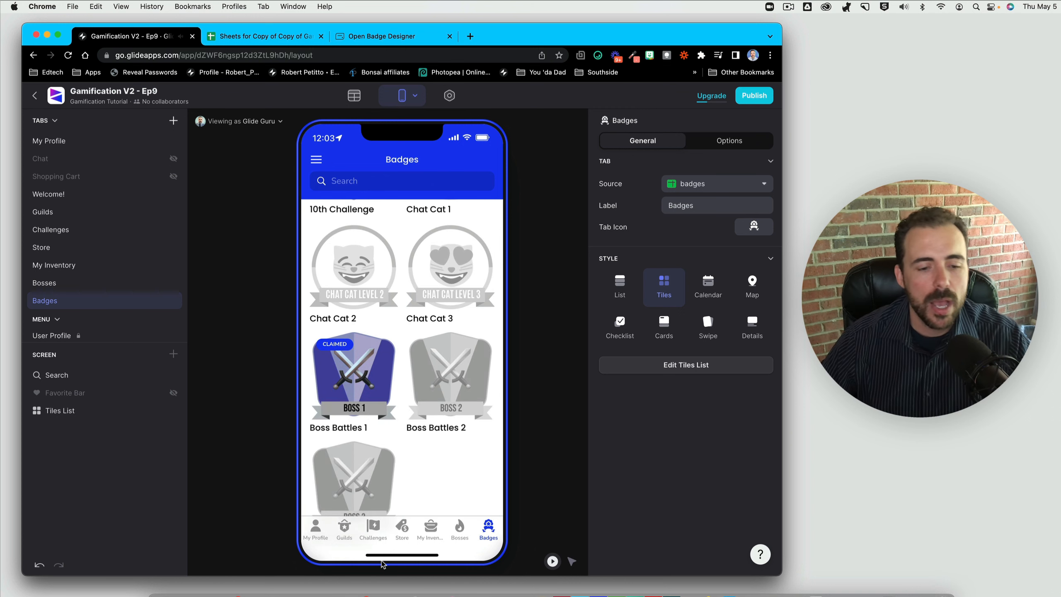
- Add an Inline List component to the My Profile screen with rel_earnedBadges as its source
click(316, 529)
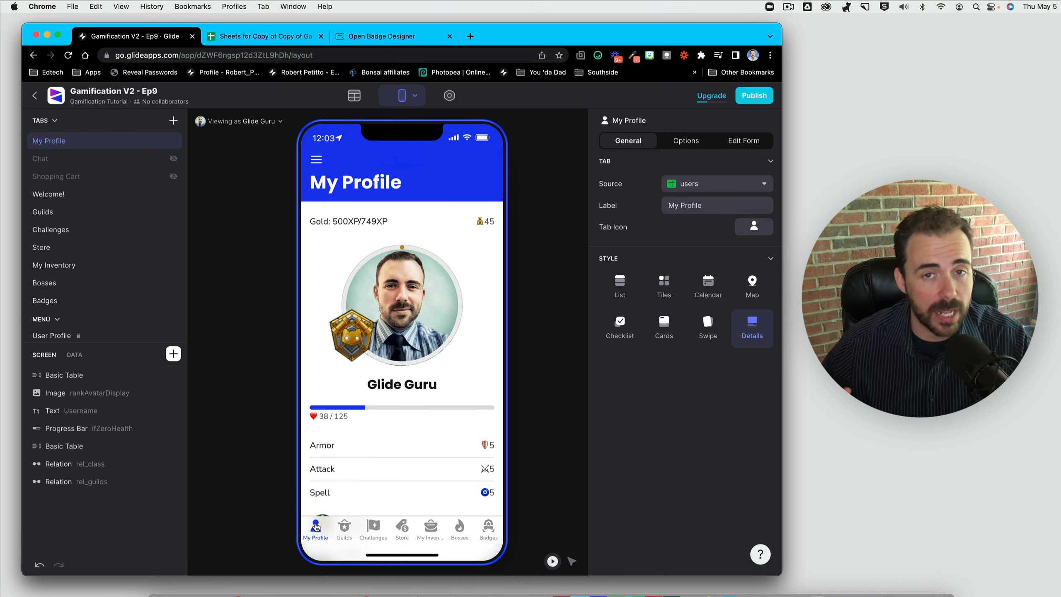
scroll(354, 446, down, 3)
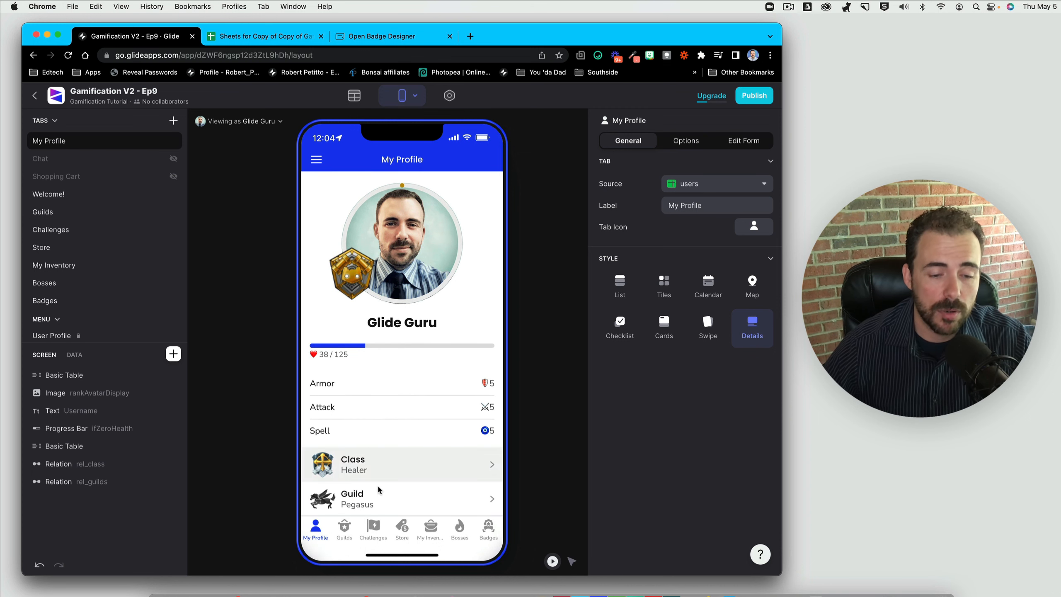
click(173, 354)
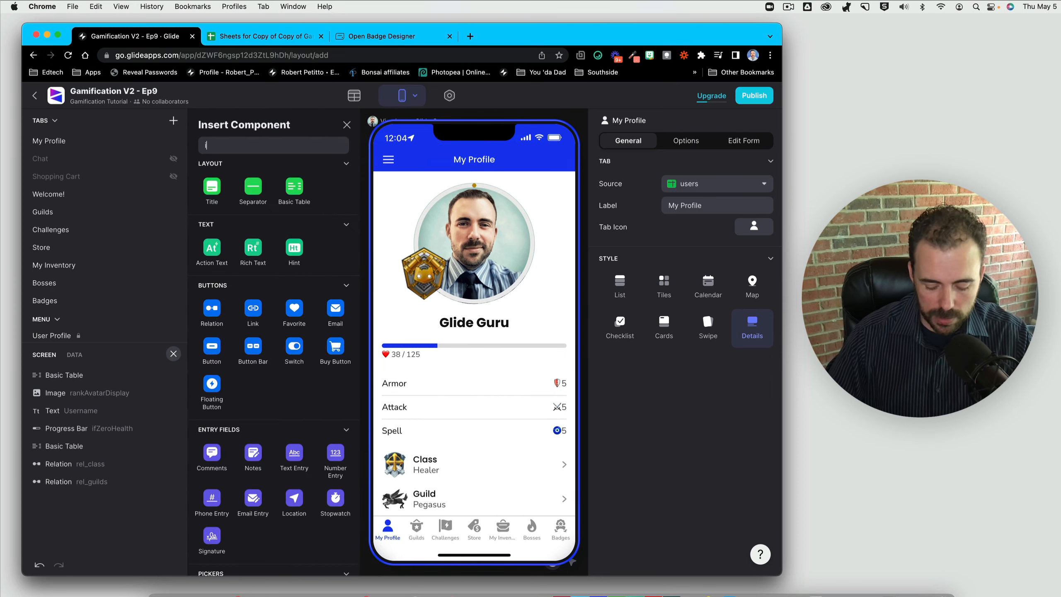
text(inl)
click(212, 188)
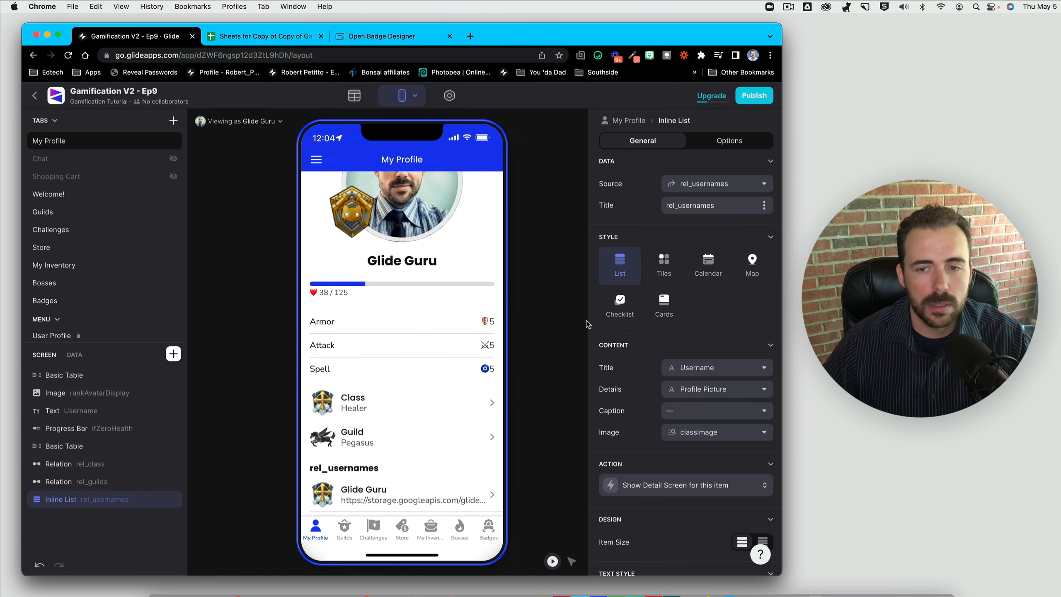
click(702, 189)
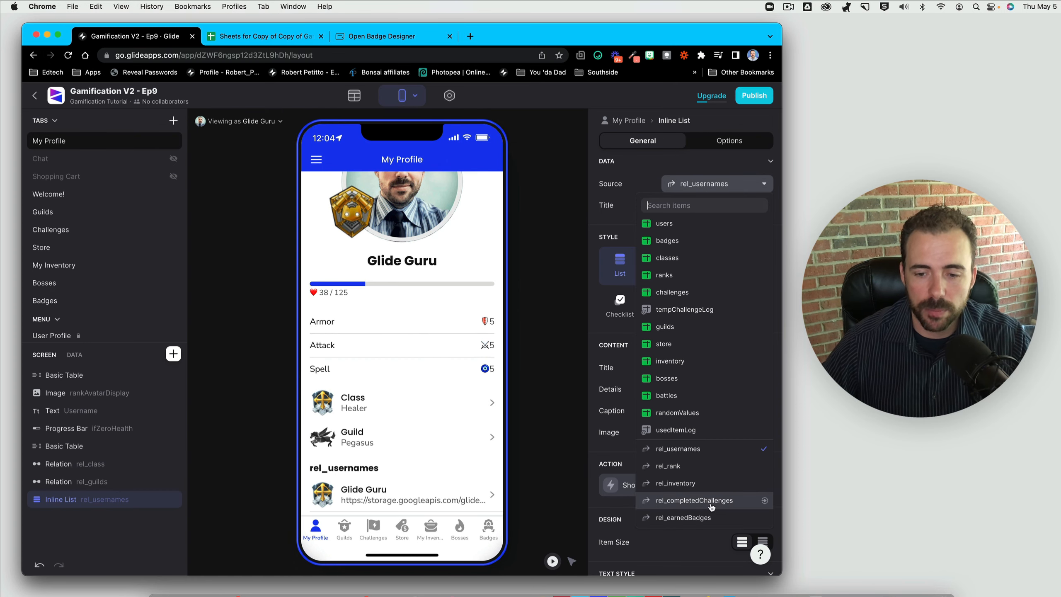
click(694, 517)
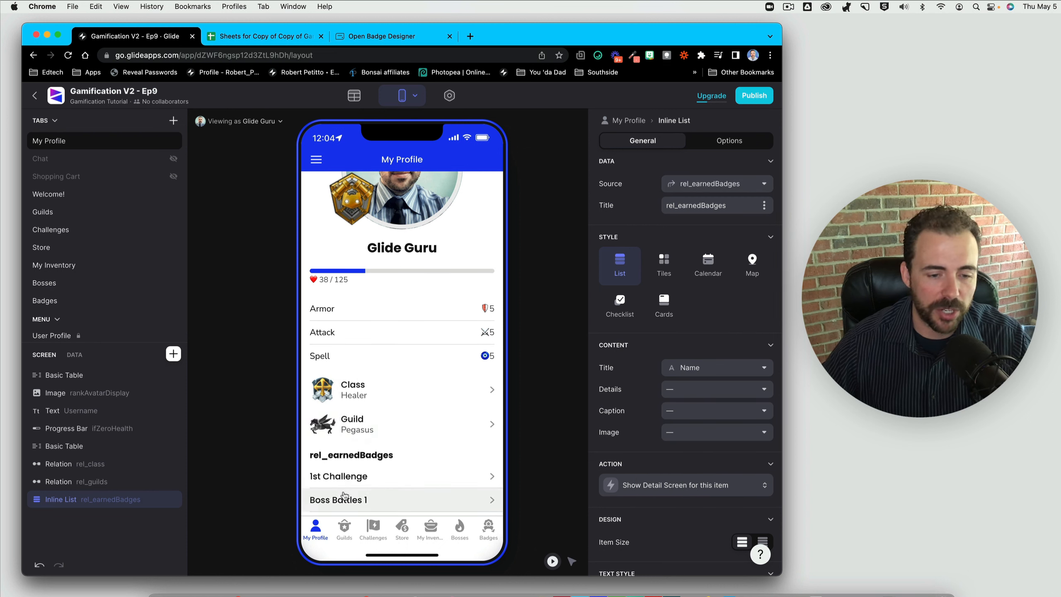
- Switch the earned badges list to the Tiles style and title it Badges
click(669, 265)
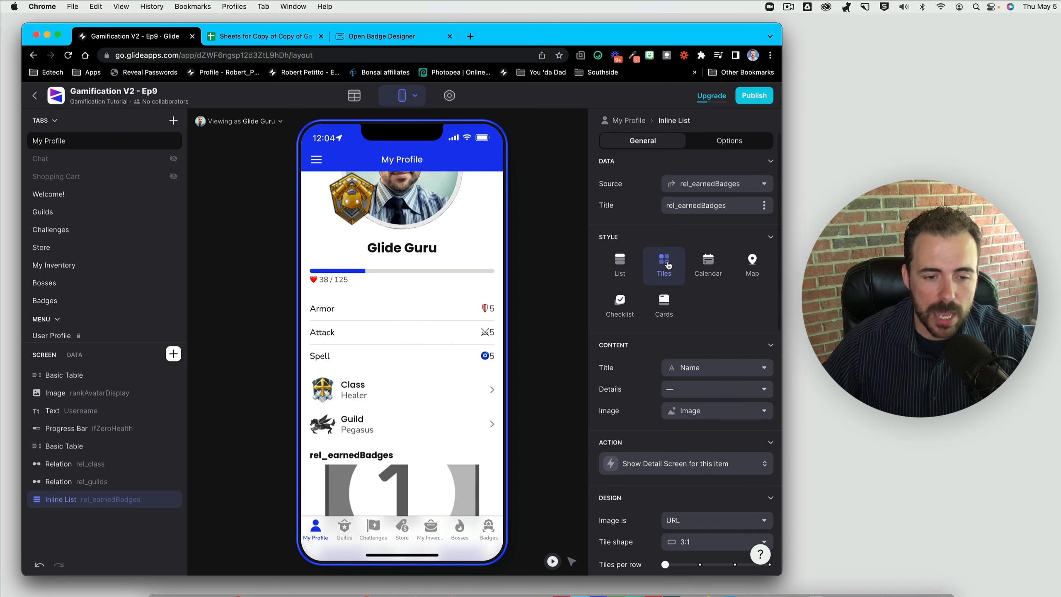
double_click(733, 206)
text(Basfge)
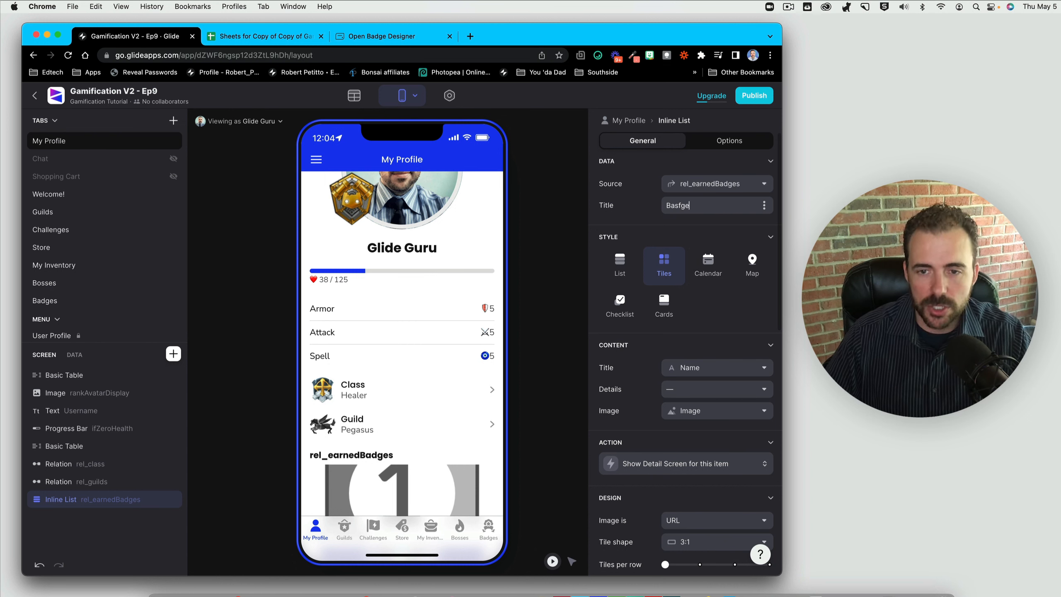
text(s)
key(BackSpace)
key(BackSpace)
text(dges)
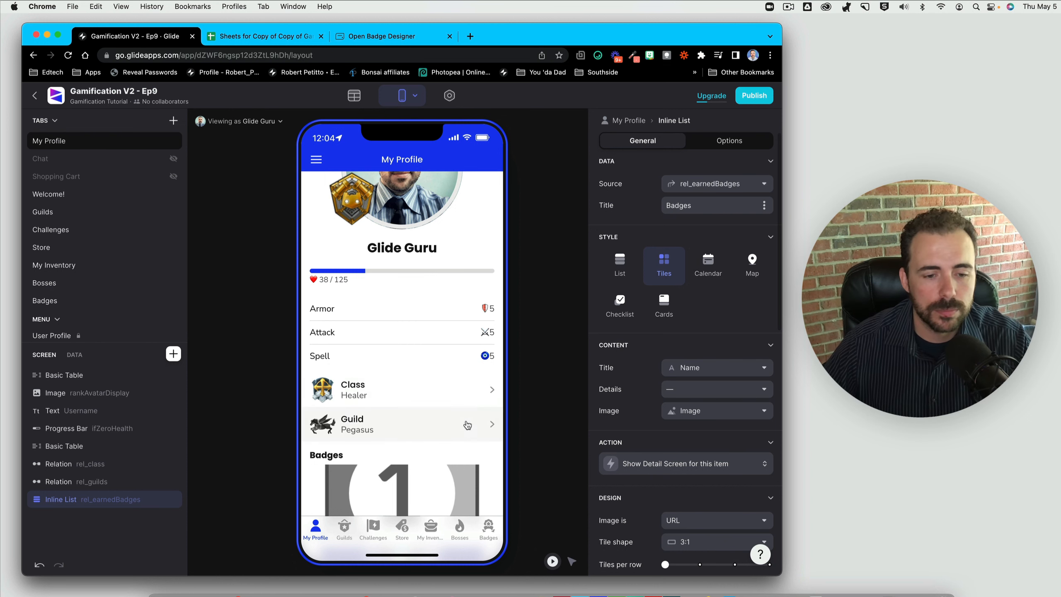
- Give the Badges list square tiles with the maximum number per row, and remove the tile title
scroll(467, 425, down, 3)
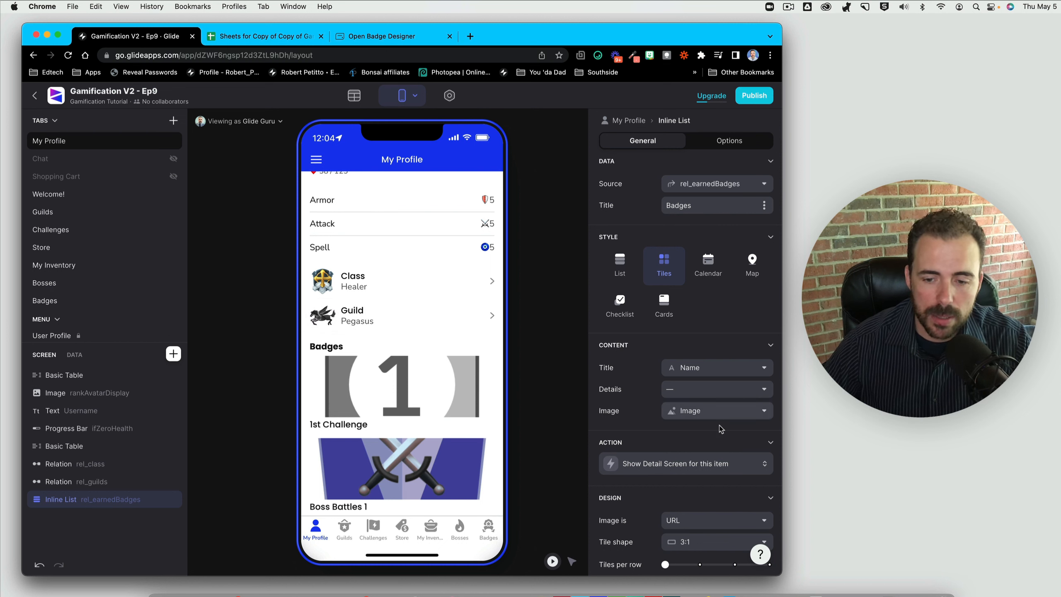
click(685, 542)
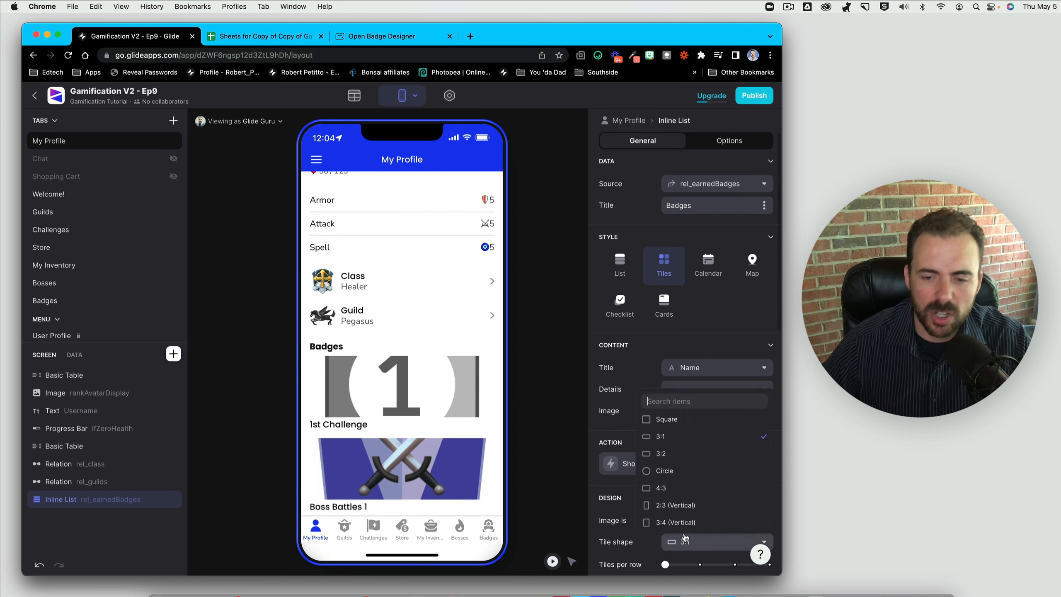
click(684, 427)
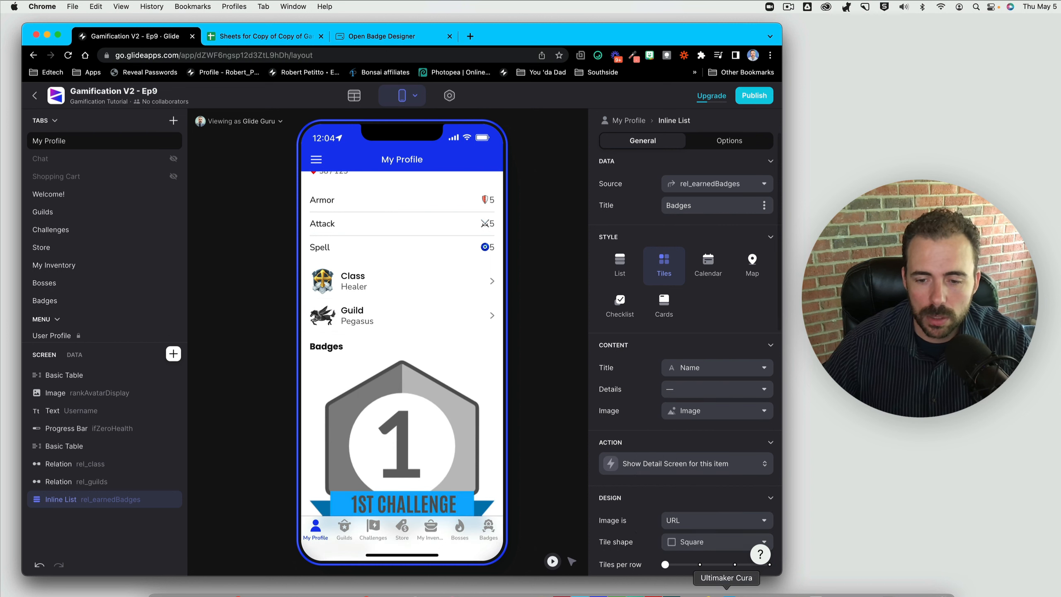
scroll(773, 339, down, 5)
click(768, 358)
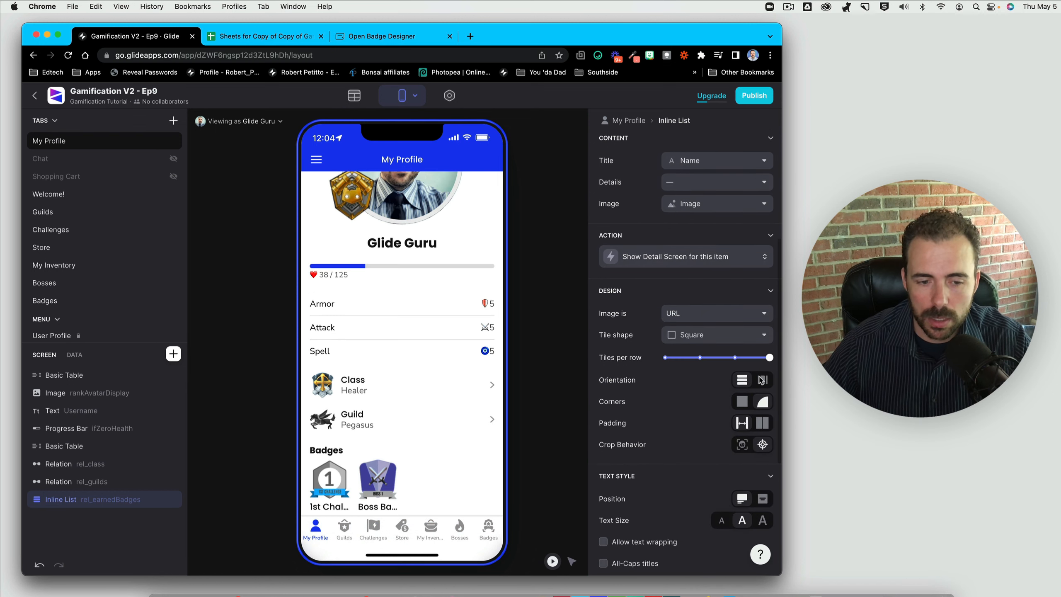
click(693, 161)
click(684, 202)
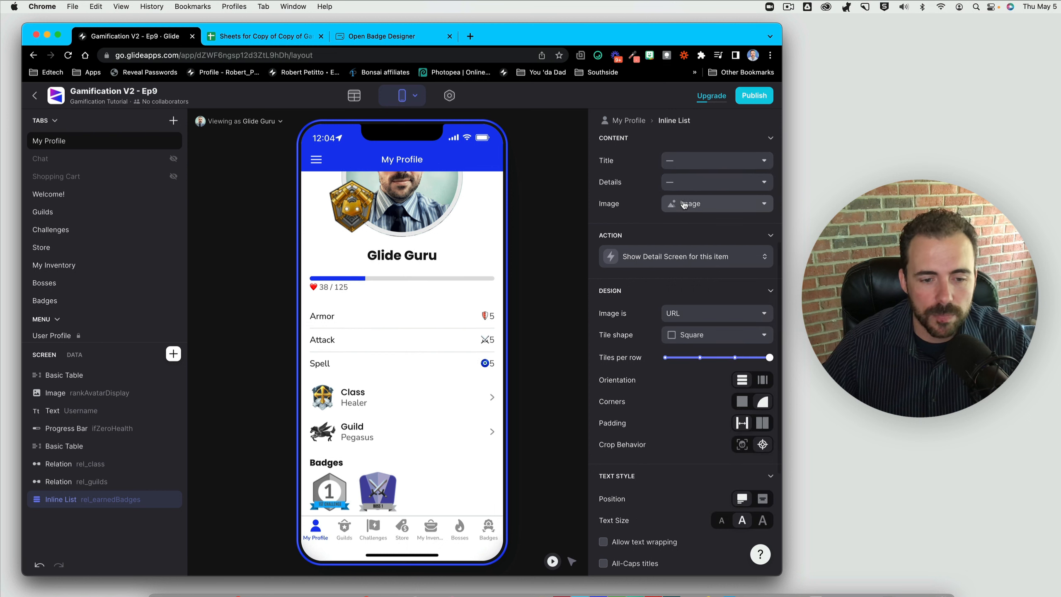
- Check the 1st Challenge badge's detail screen from the profile's Badges list
click(331, 493)
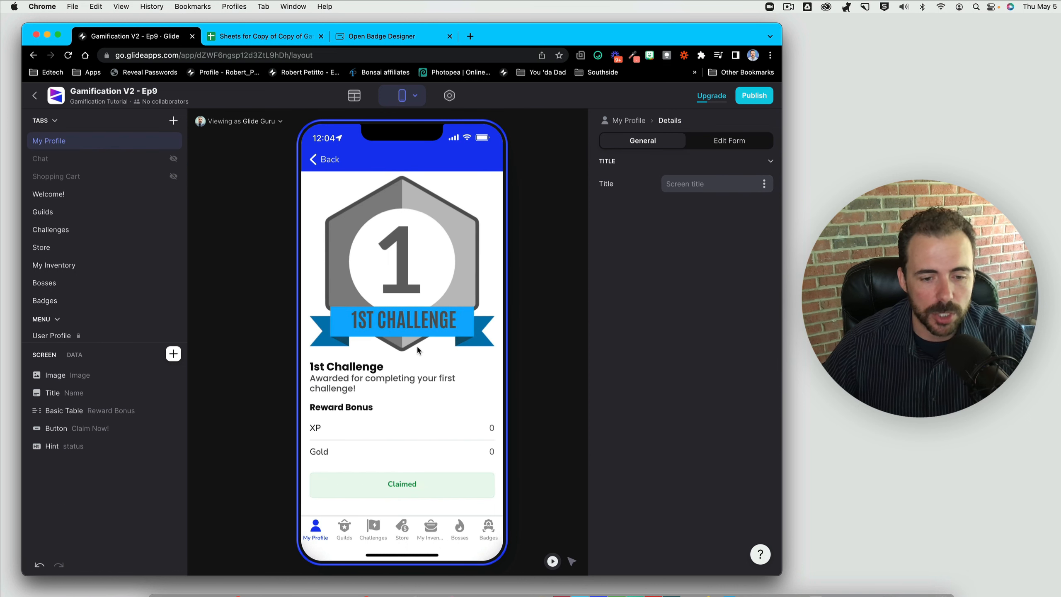
click(340, 160)
scroll(433, 419, down, 1)
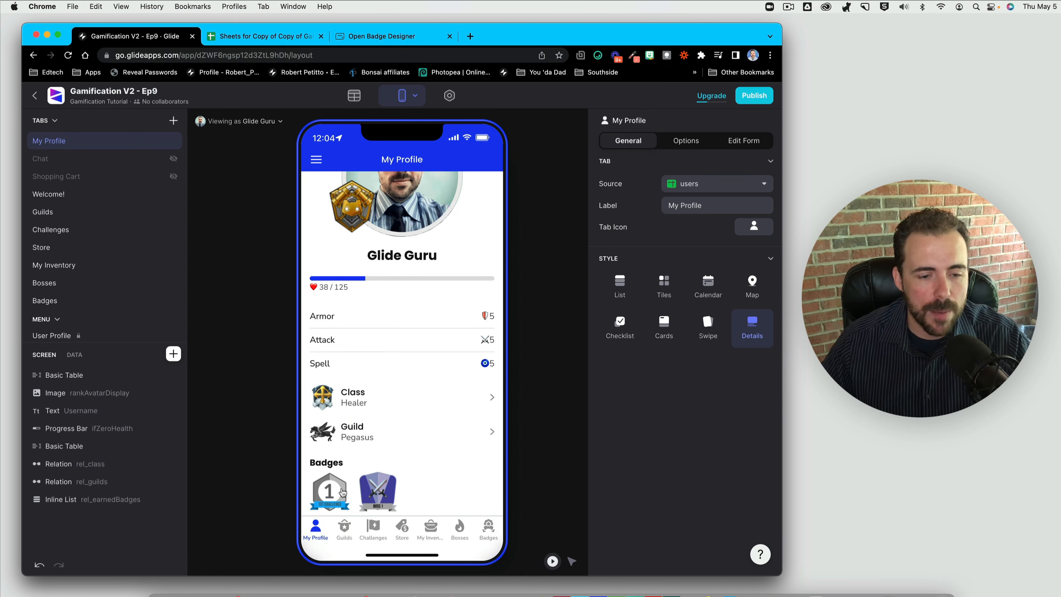
- Copy the profile's Badges list and open the first member's detail screen in the Pegasus guild
right_click(384, 494)
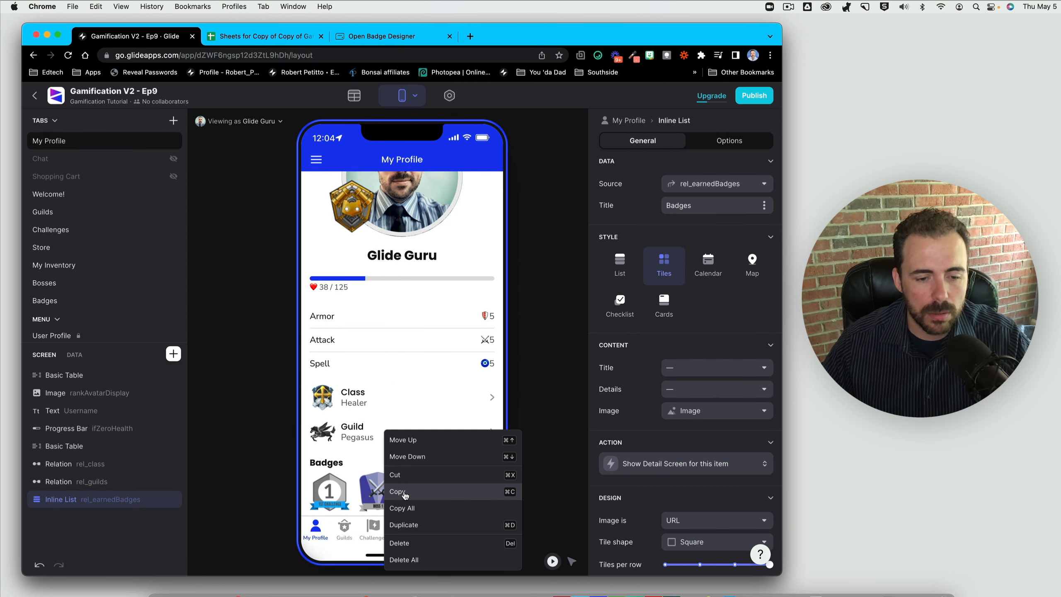
click(405, 491)
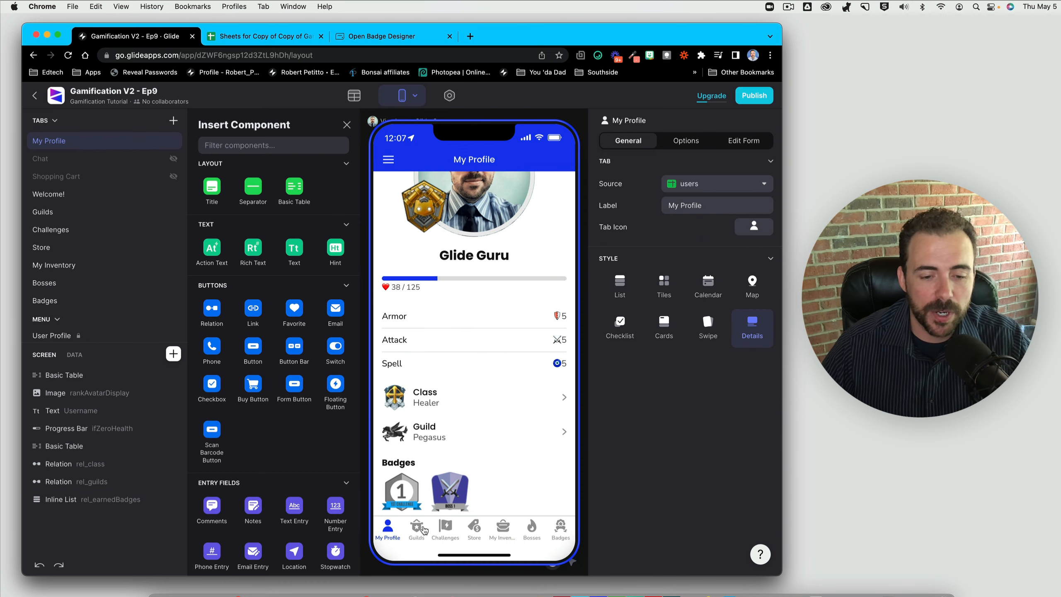
click(415, 532)
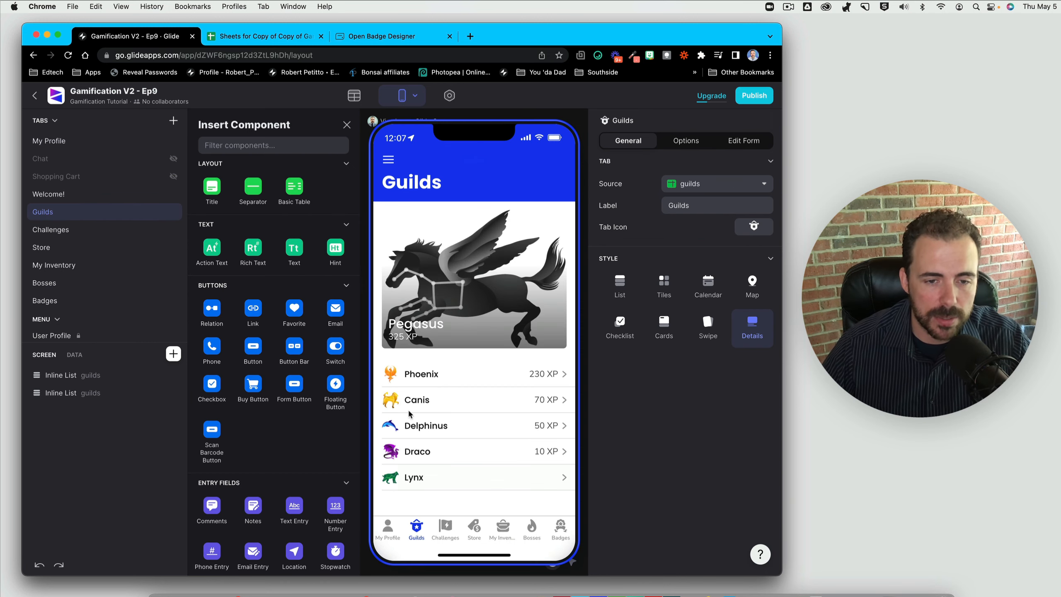
click(458, 305)
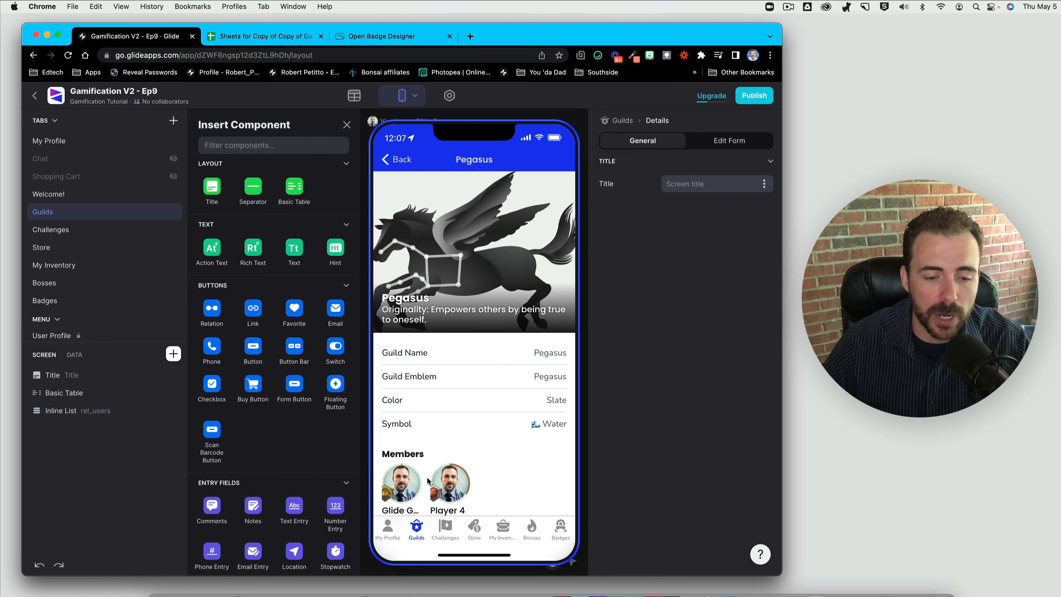
click(401, 489)
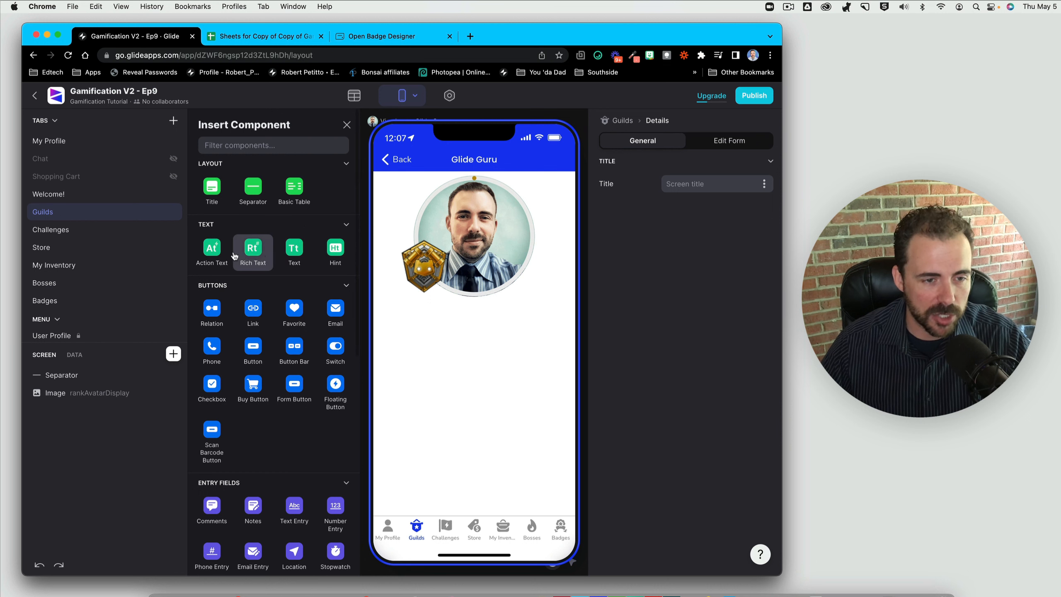
- Add a Title component to the guild member's detail screen with Username as title, Class as details and no image
click(209, 189)
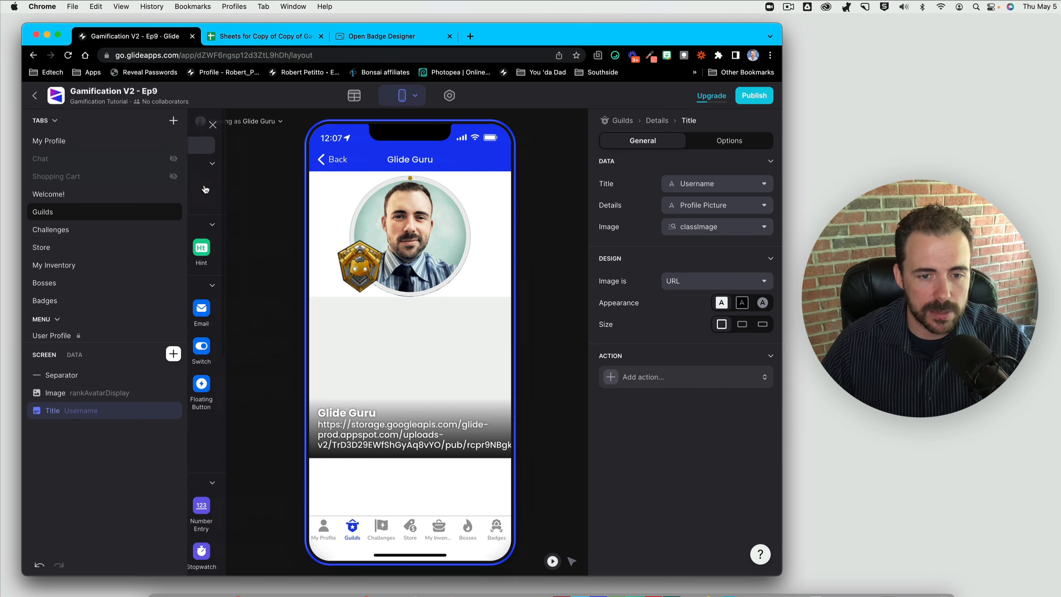
click(704, 233)
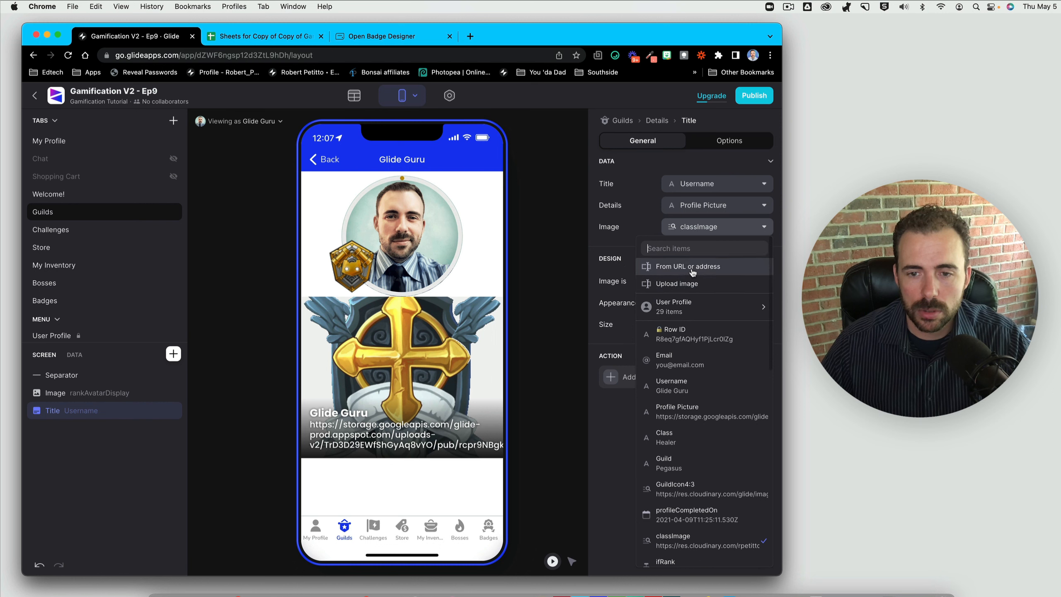
click(692, 267)
click(726, 209)
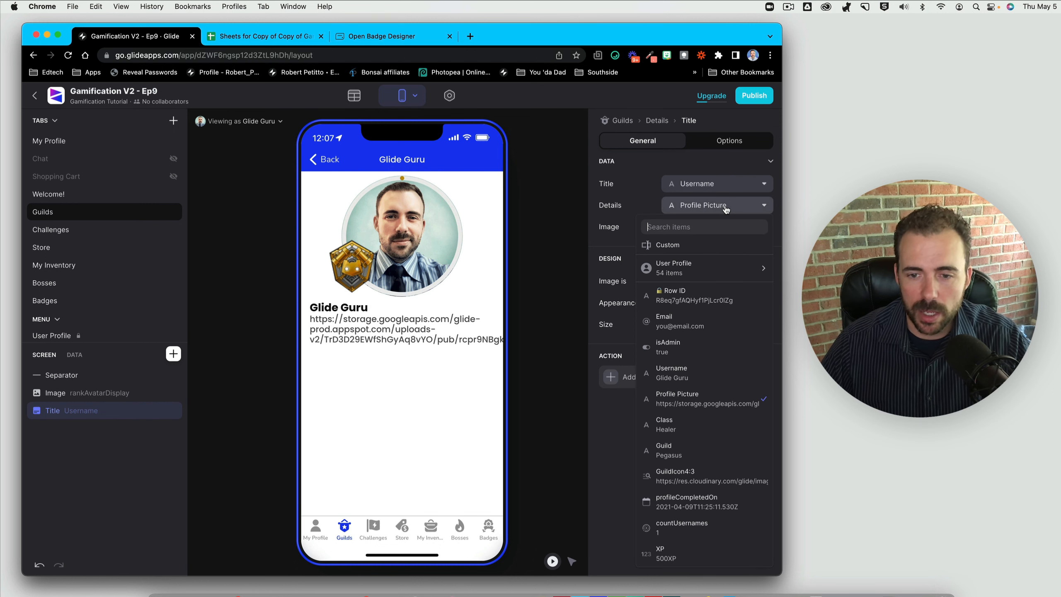
click(698, 424)
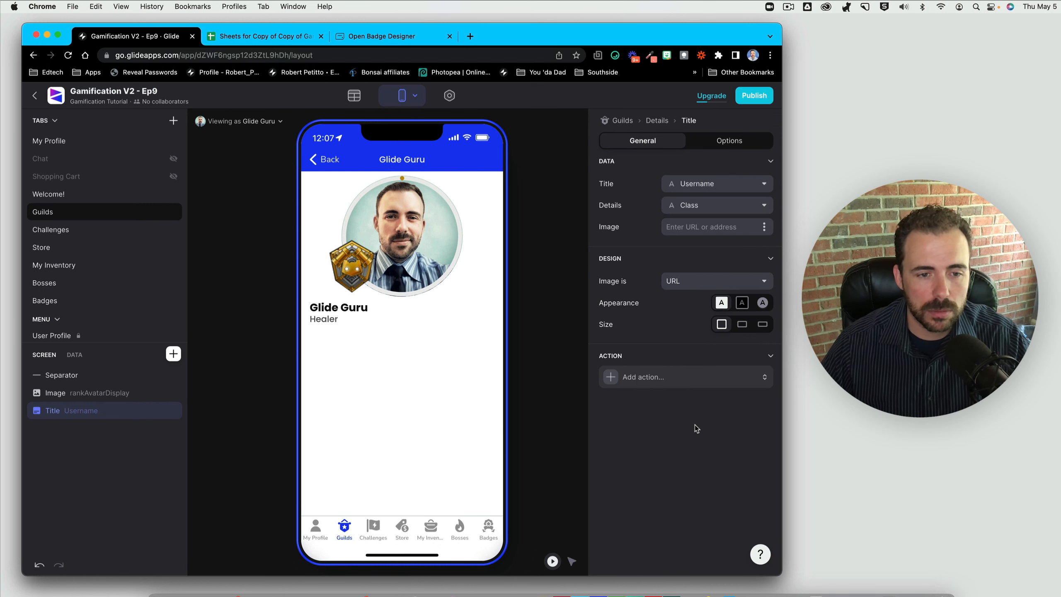
- Paste the copied Badges list below the Title on the guild member's detail screen, then leave that screen
right_click(90, 427)
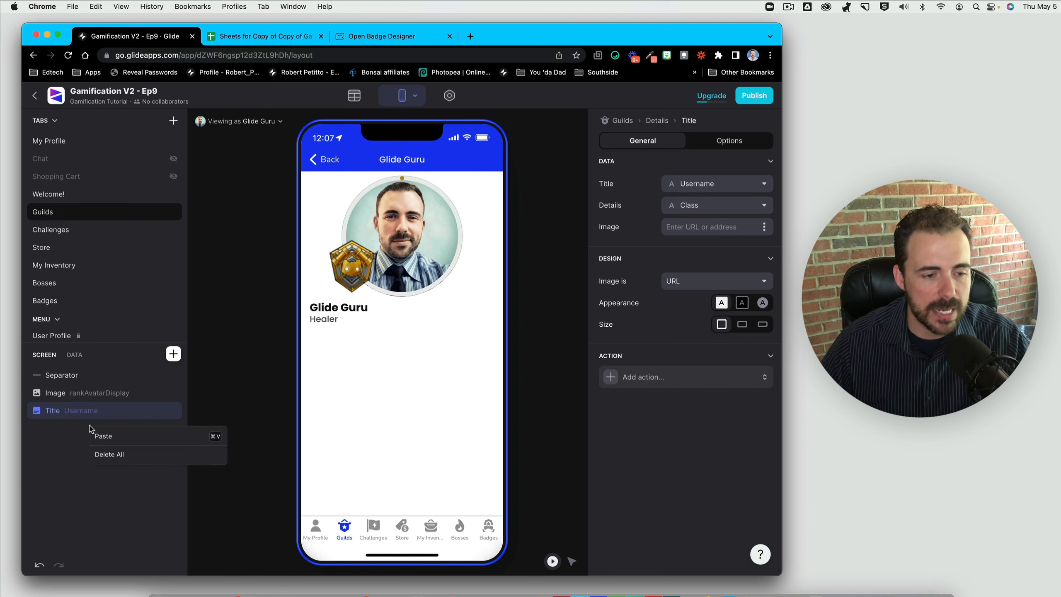
click(108, 436)
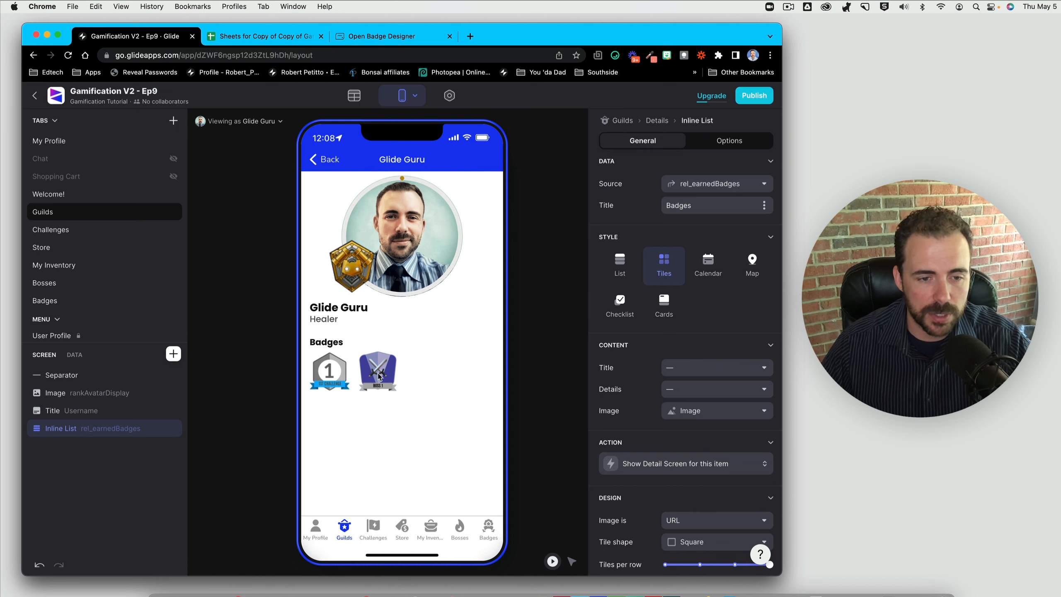
click(325, 160)
click(388, 481)
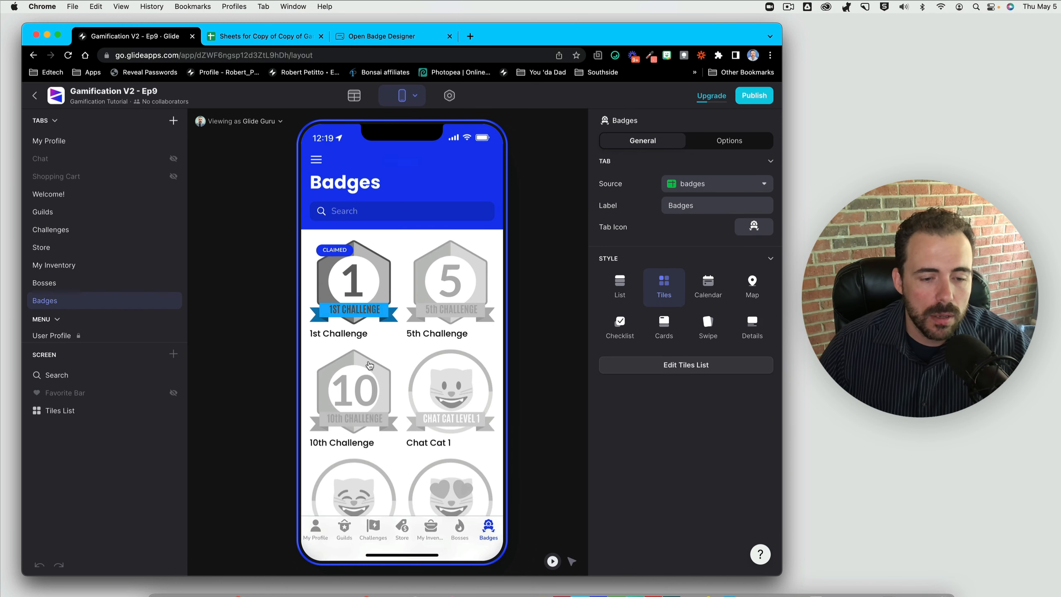
- Review the badge tiles in the preview and examine the owners, claimedOn and hasEarned columns of the badges table
scroll(369, 360, down, 5)
scroll(370, 360, down, 5)
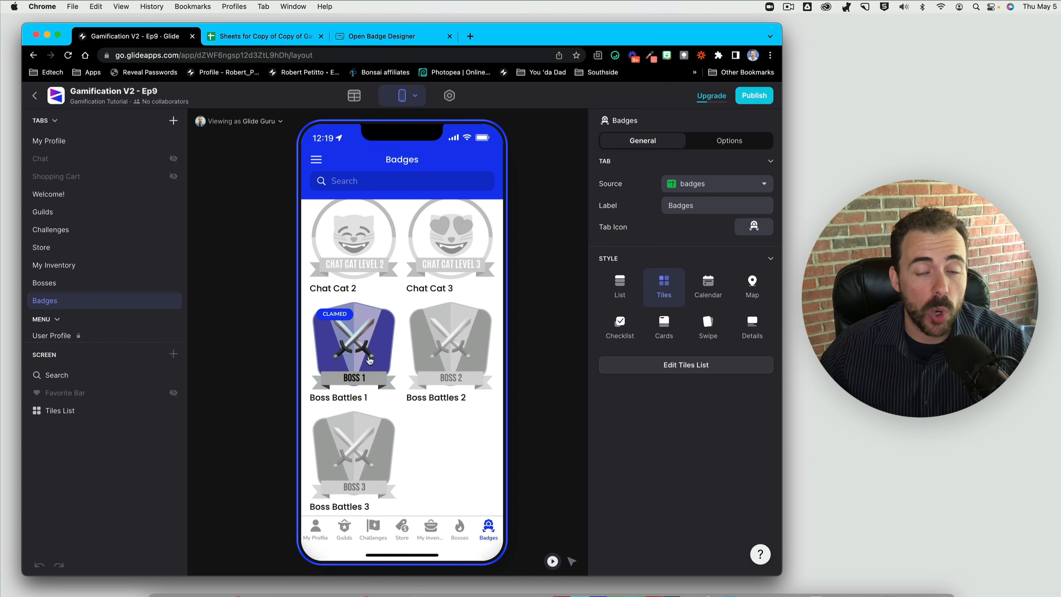
click(354, 104)
scroll(503, 281, right, 15)
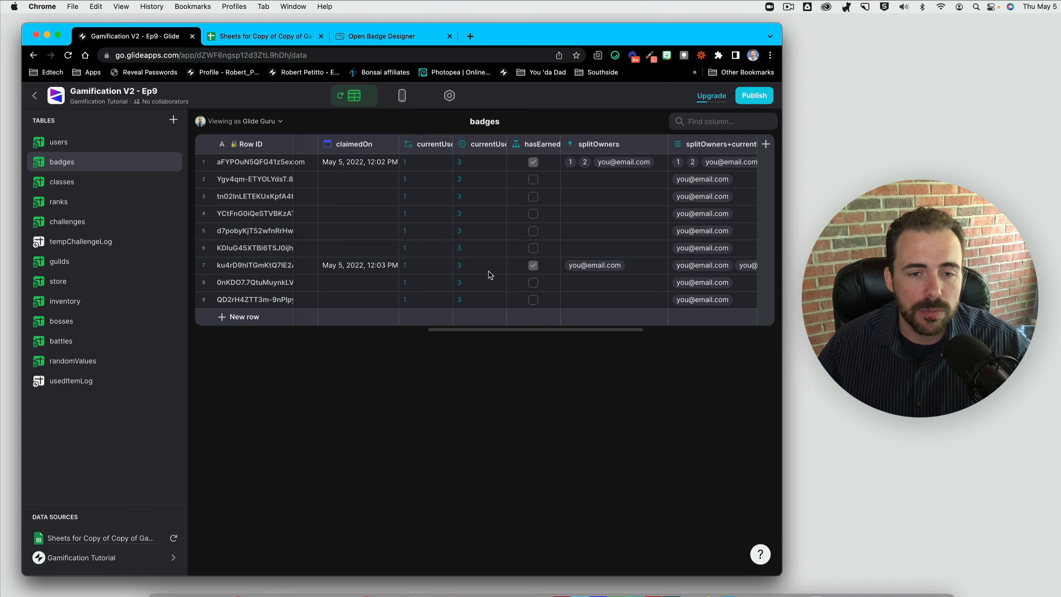
click(401, 96)
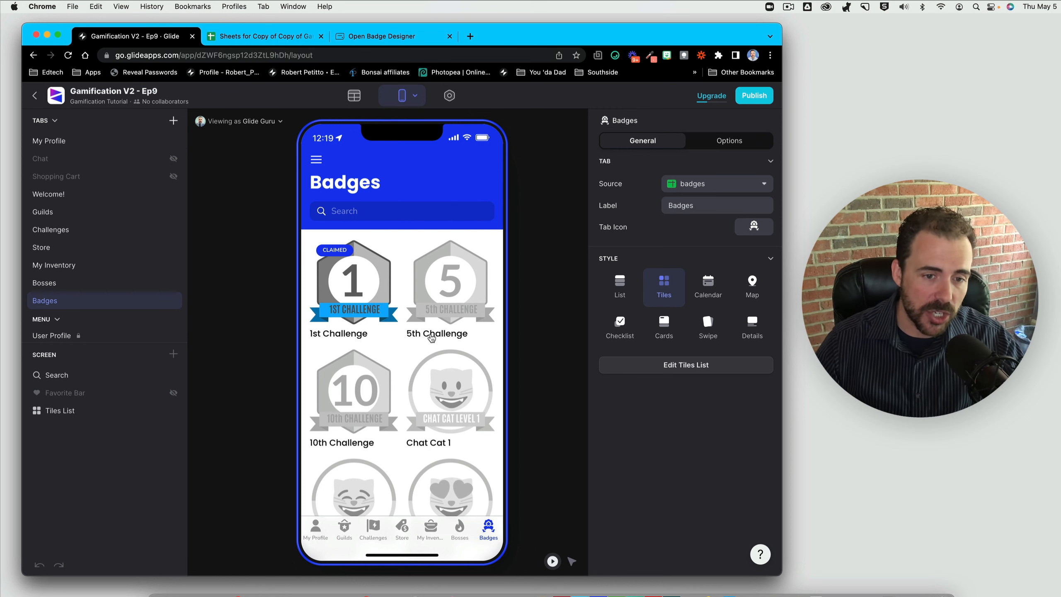
click(355, 97)
scroll(595, 232, right, 10)
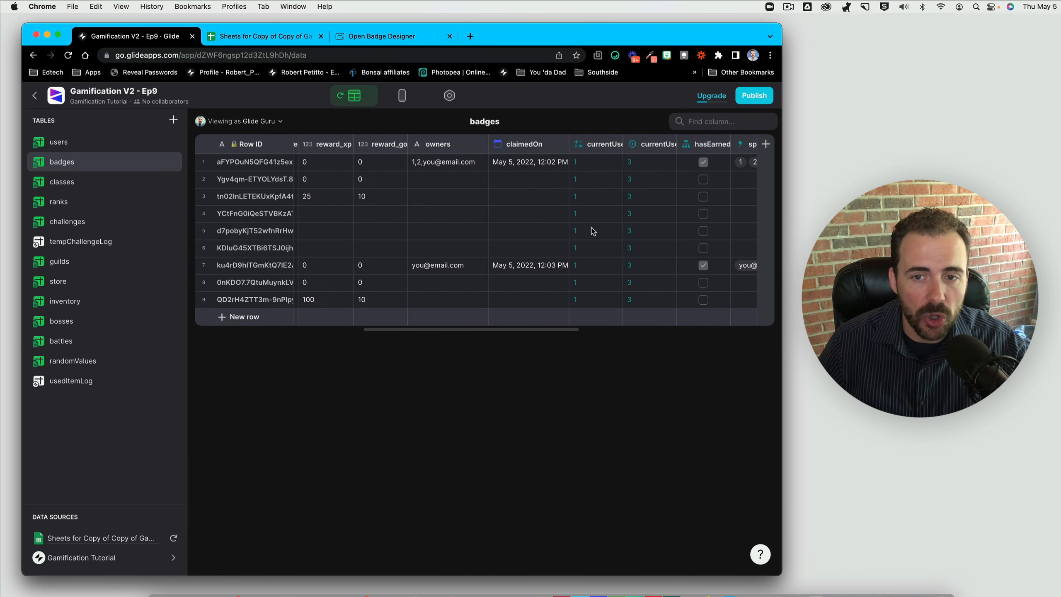
- Add a text column named adminAwardedTo beside hasEarned in the badges table and move hasEarned after it
click(689, 144)
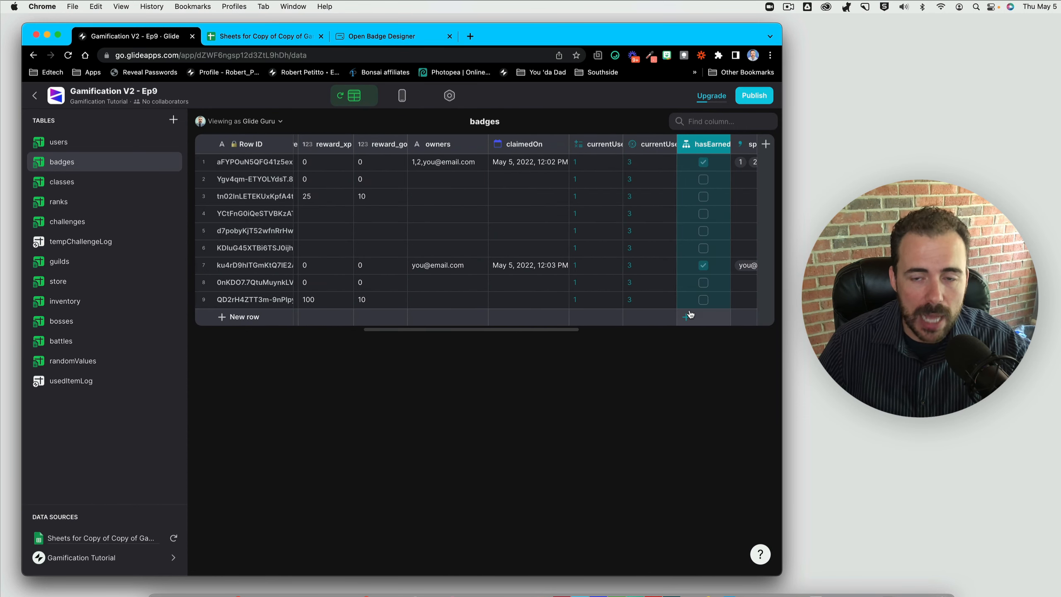
scroll(686, 240, right, 5)
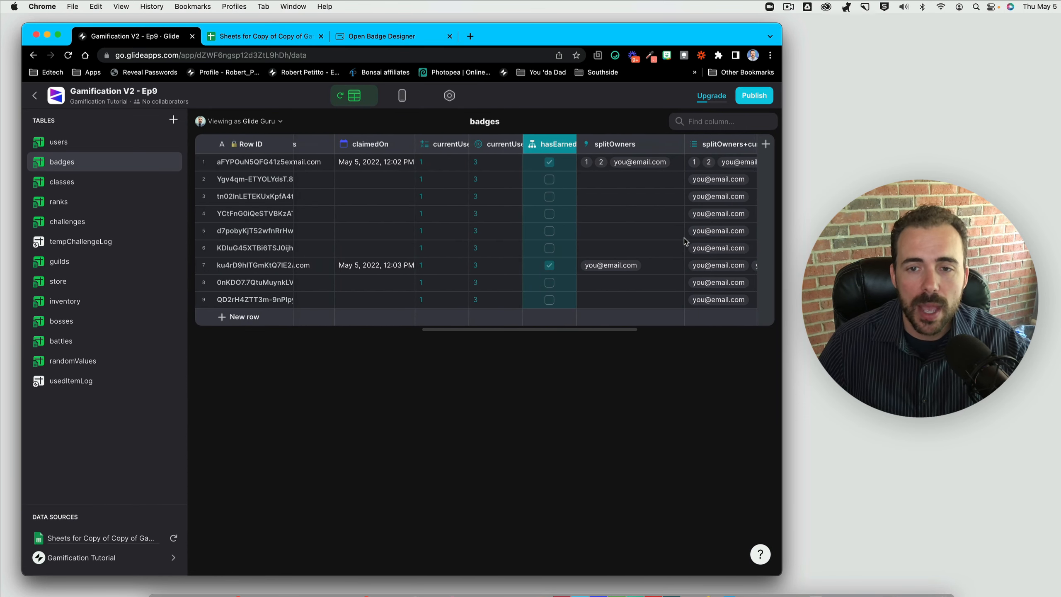
click(571, 145)
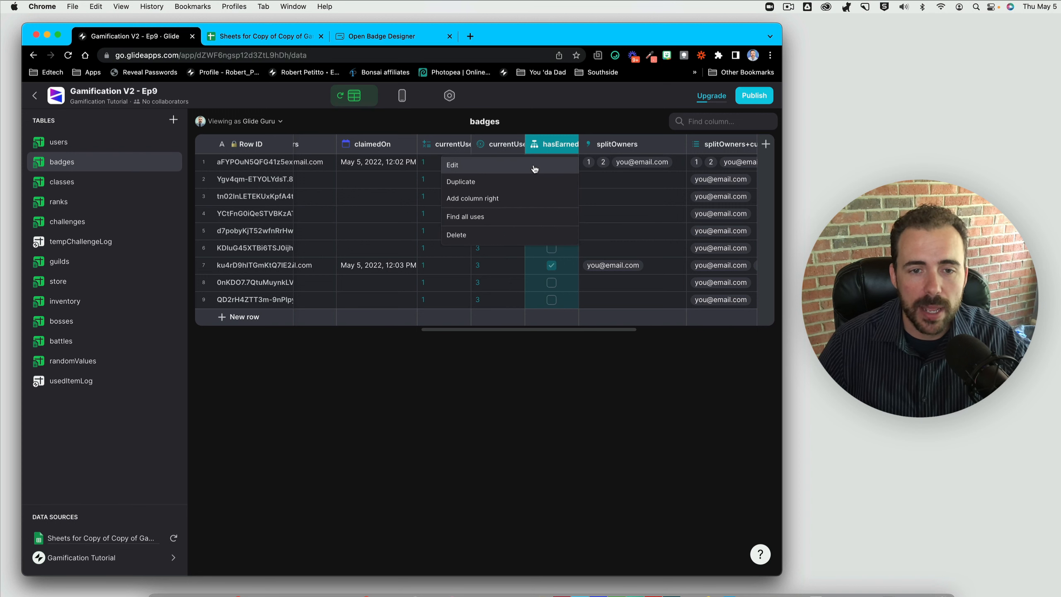
click(491, 199)
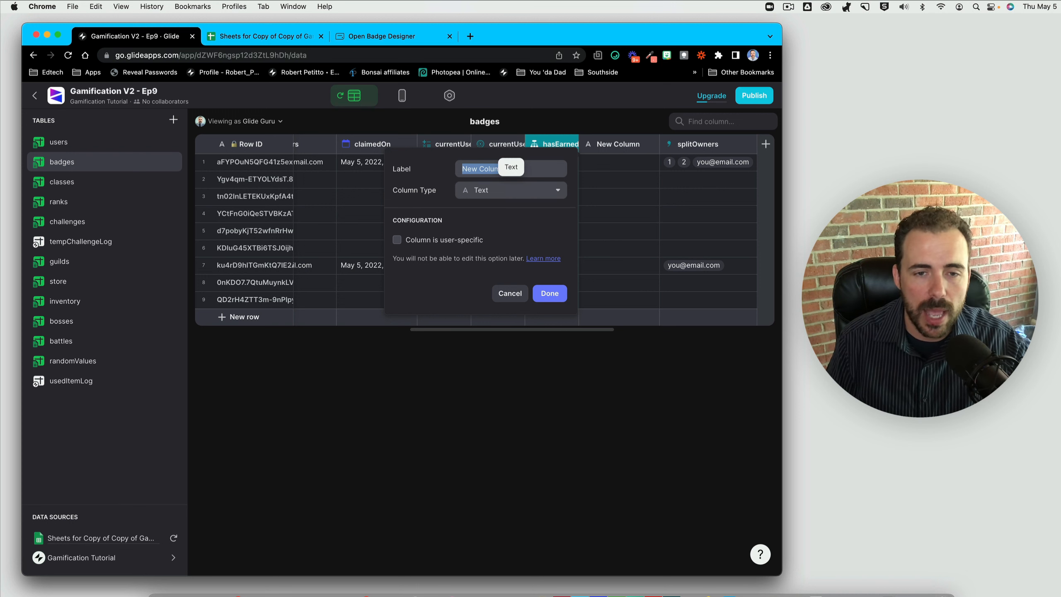
text(adminAwardedTo)
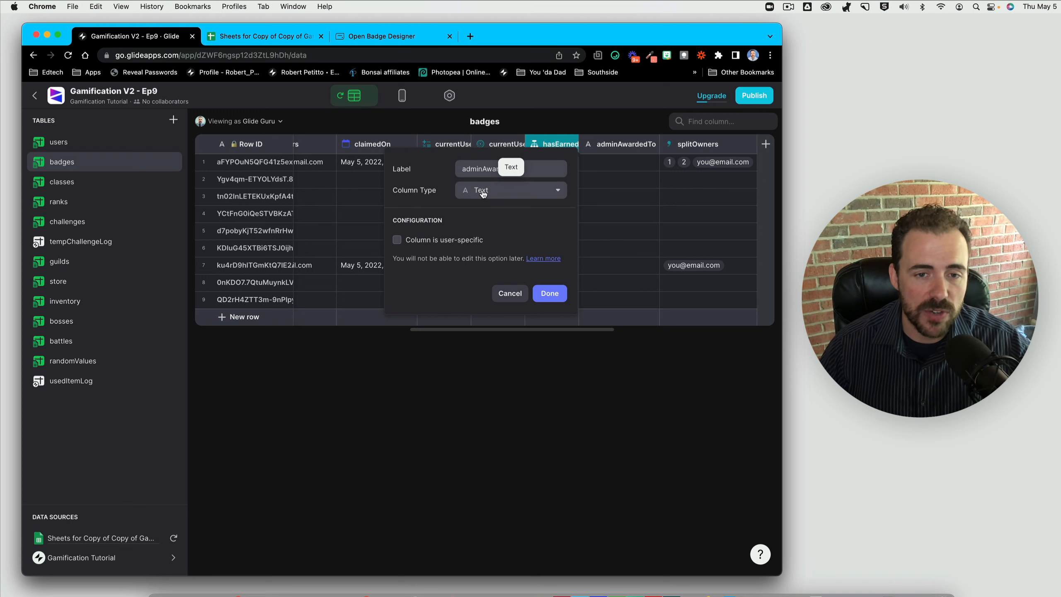
click(549, 293)
drag(555, 144, 625, 142)
- Add a case to the hasEarned column that returns true if adminAwardedTo includes the user profile's Email
double_click(625, 143)
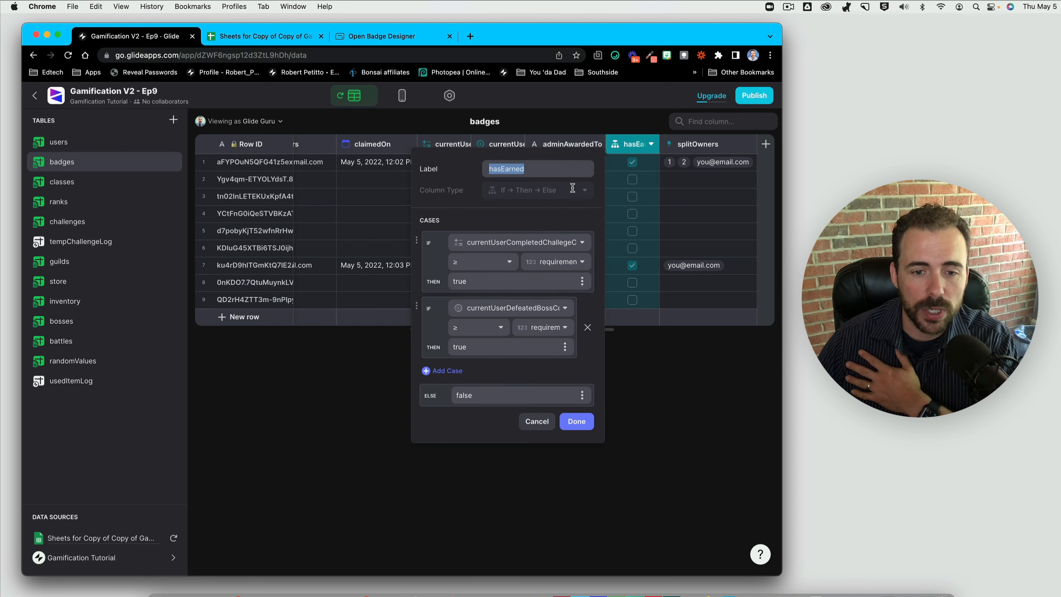
click(445, 371)
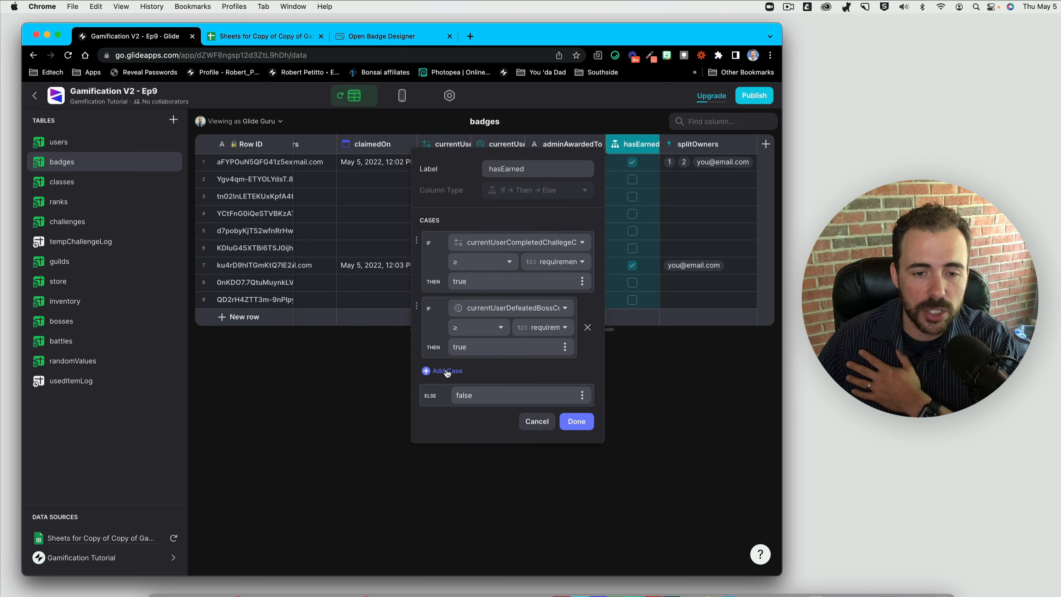
click(477, 380)
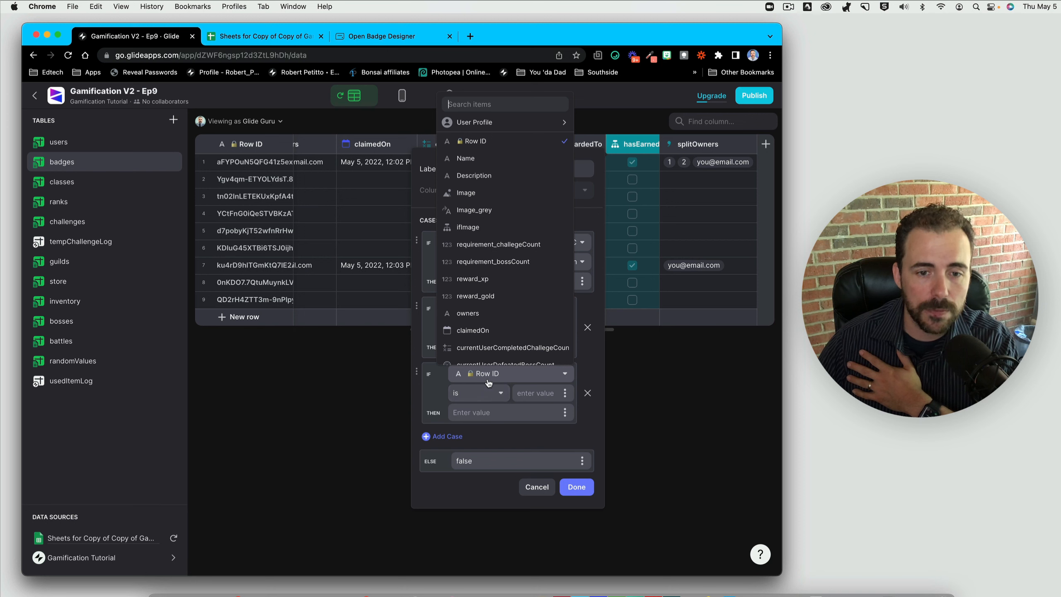
scroll(489, 345, down, 5)
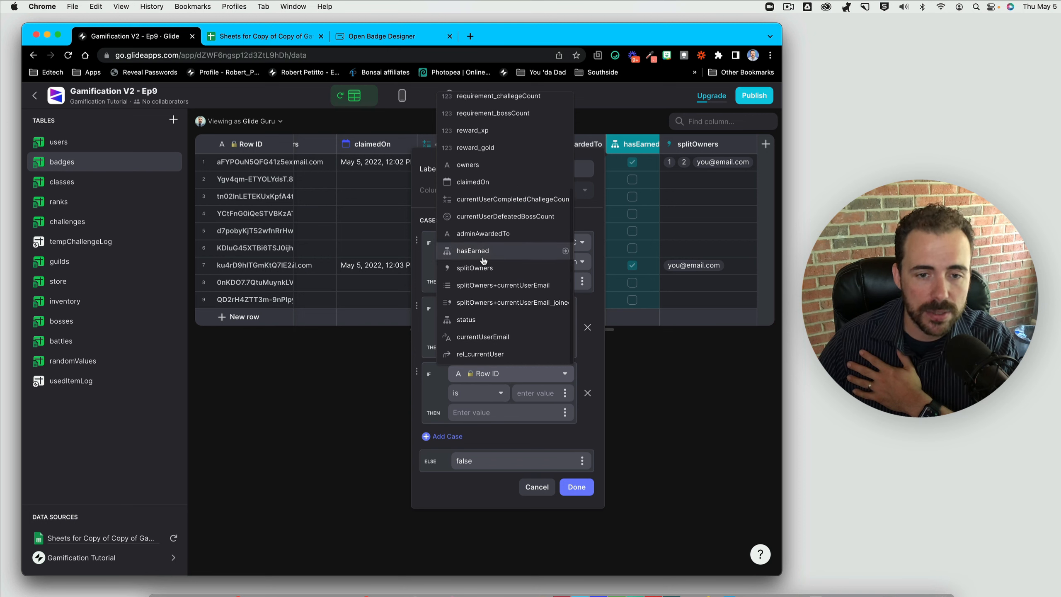
click(492, 237)
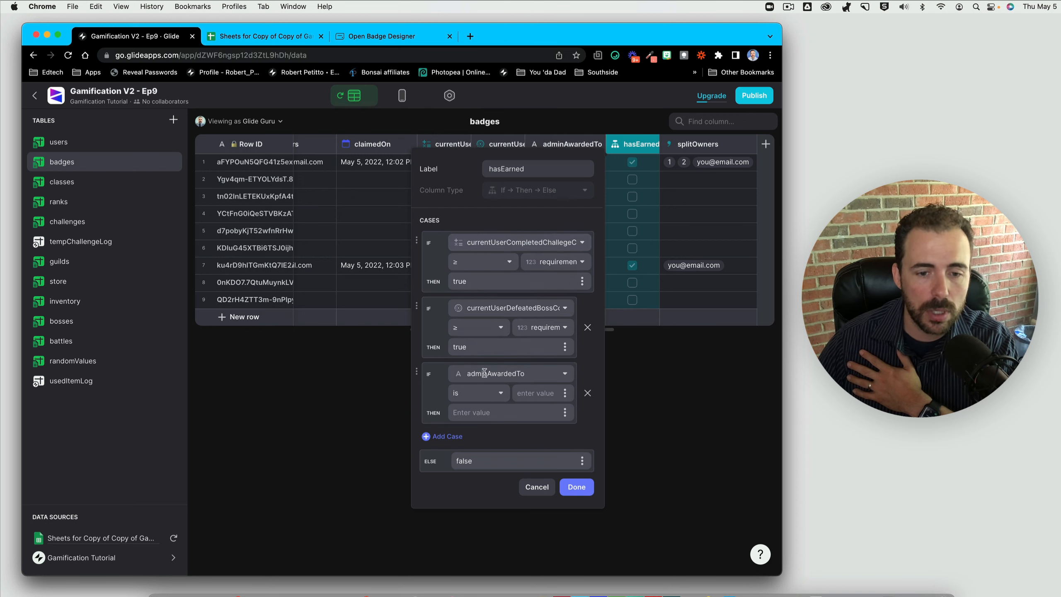
click(471, 399)
click(445, 470)
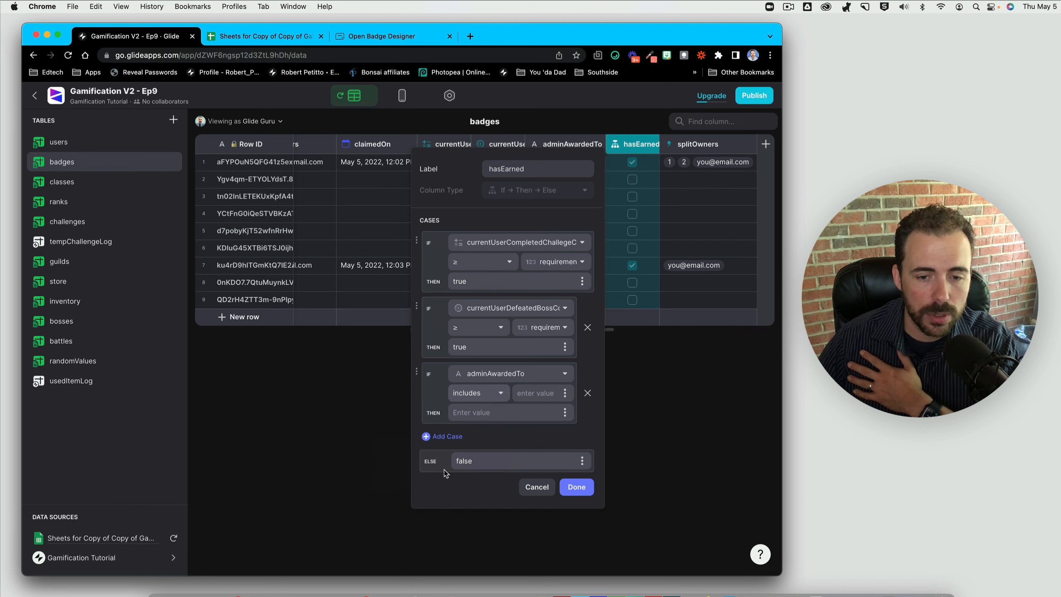
click(565, 396)
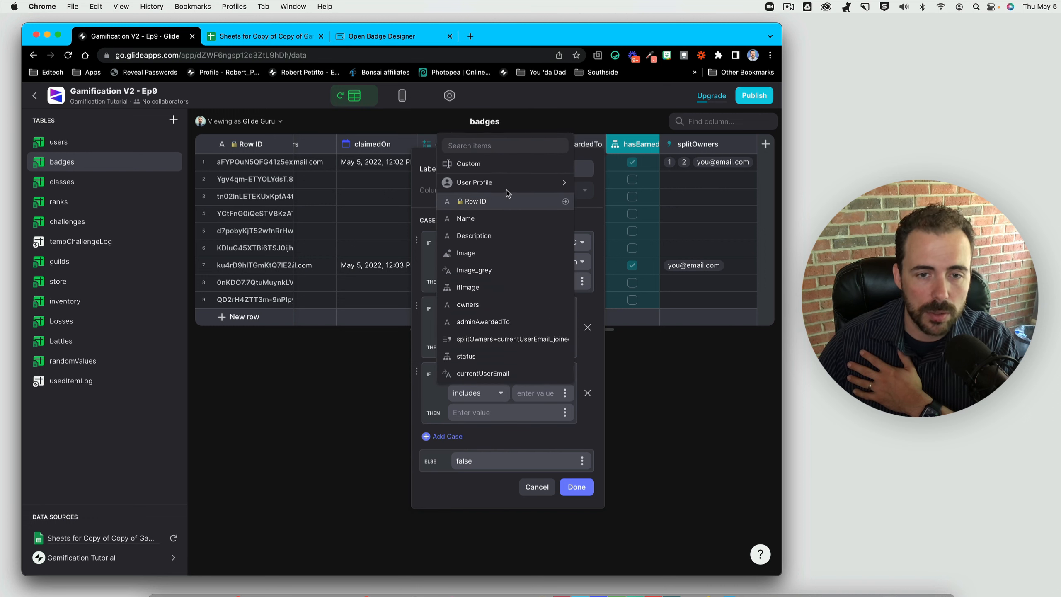
mouse_move(508, 183)
click(610, 130)
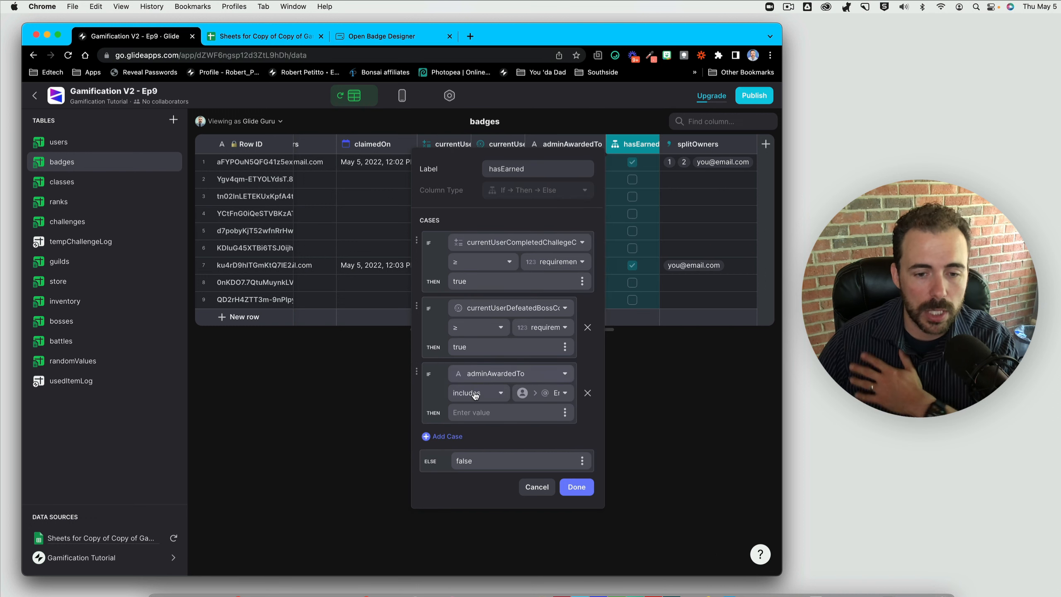
text(true)
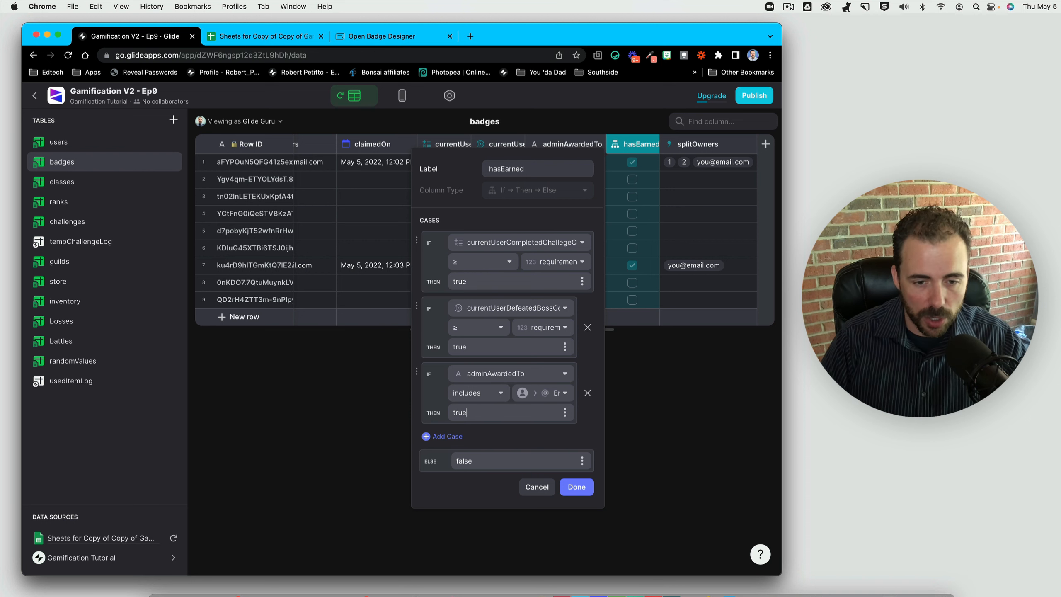
click(576, 487)
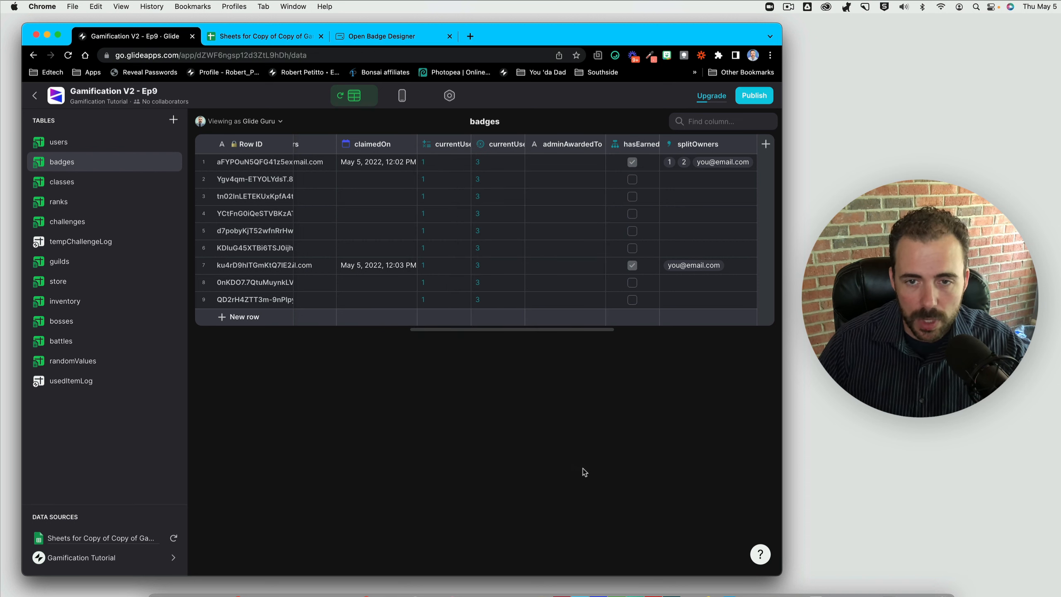
click(549, 166)
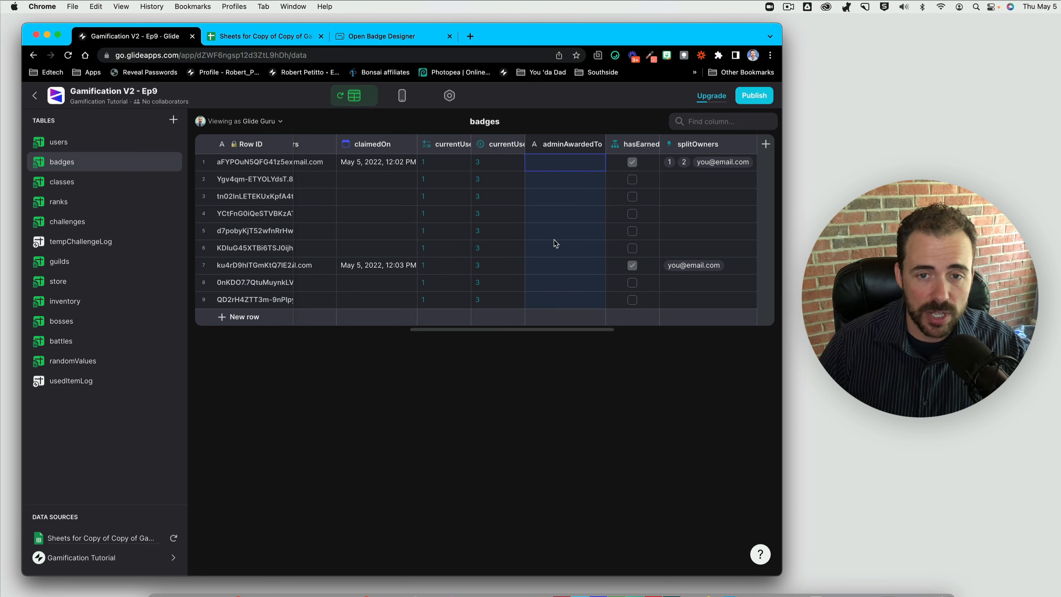
- Open the Chat Cat 1 badge's details in the app layout and check the isAdmin condition for allowing users to edit
click(401, 100)
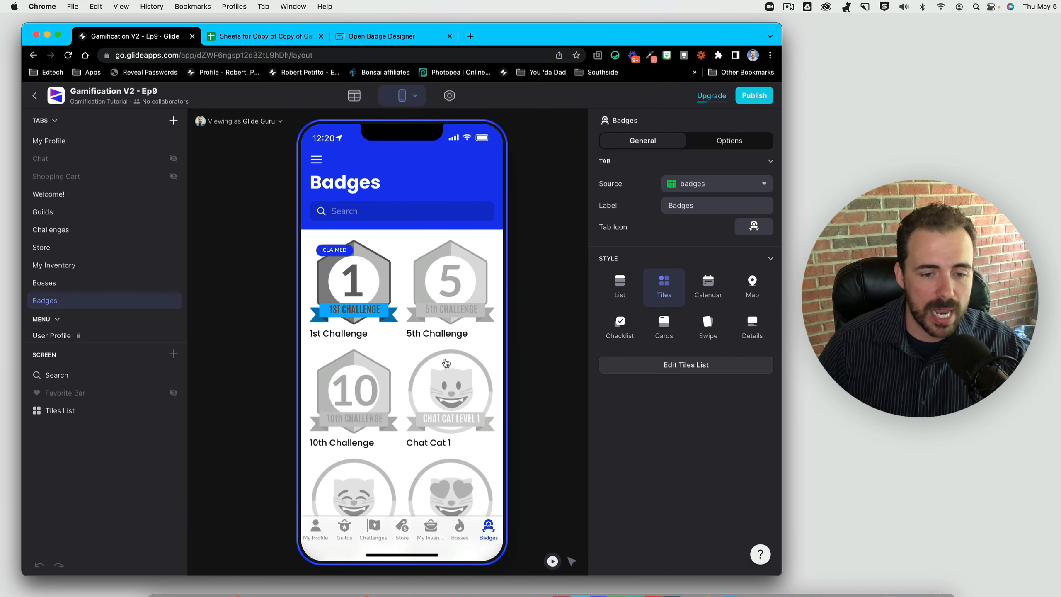
click(440, 397)
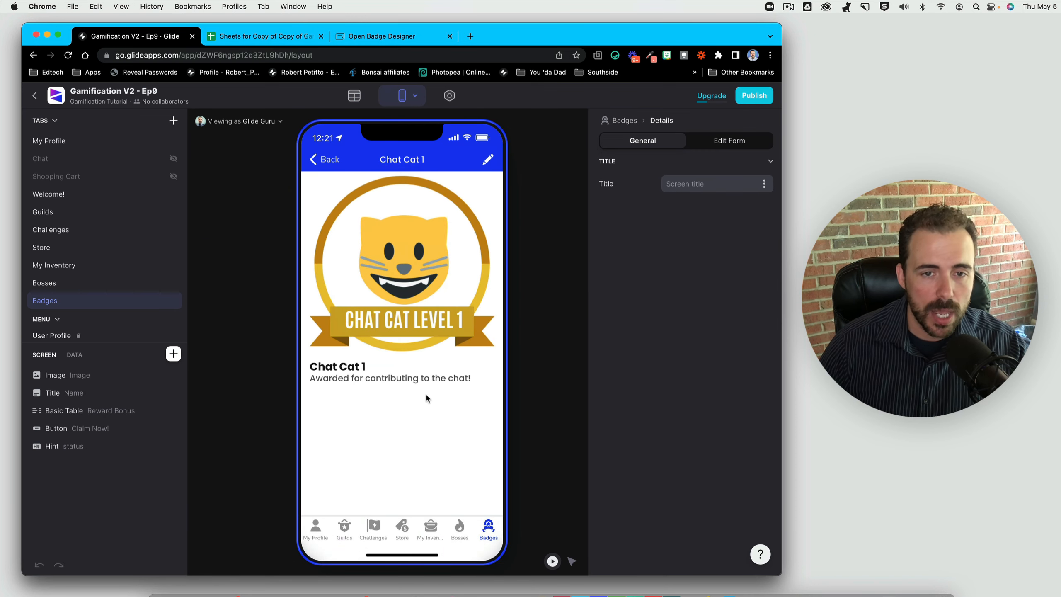
click(752, 143)
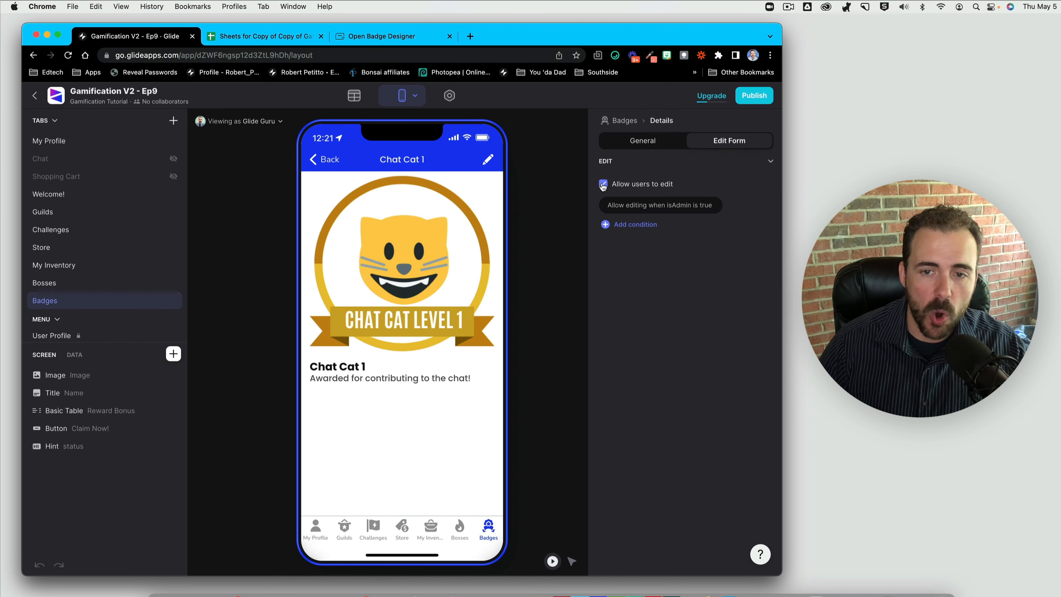
click(670, 213)
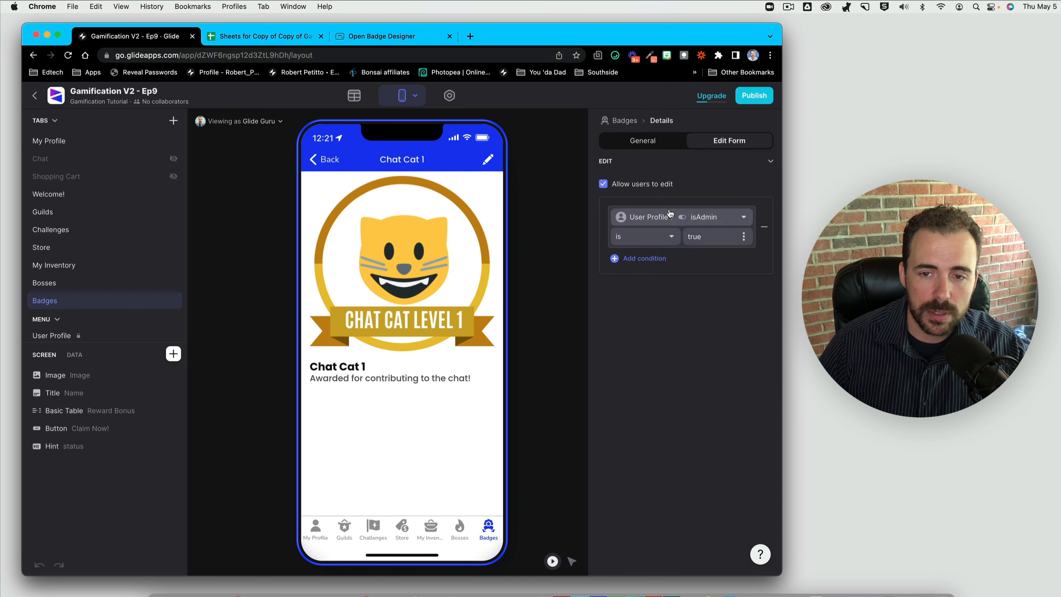
click(662, 220)
mouse_move(667, 261)
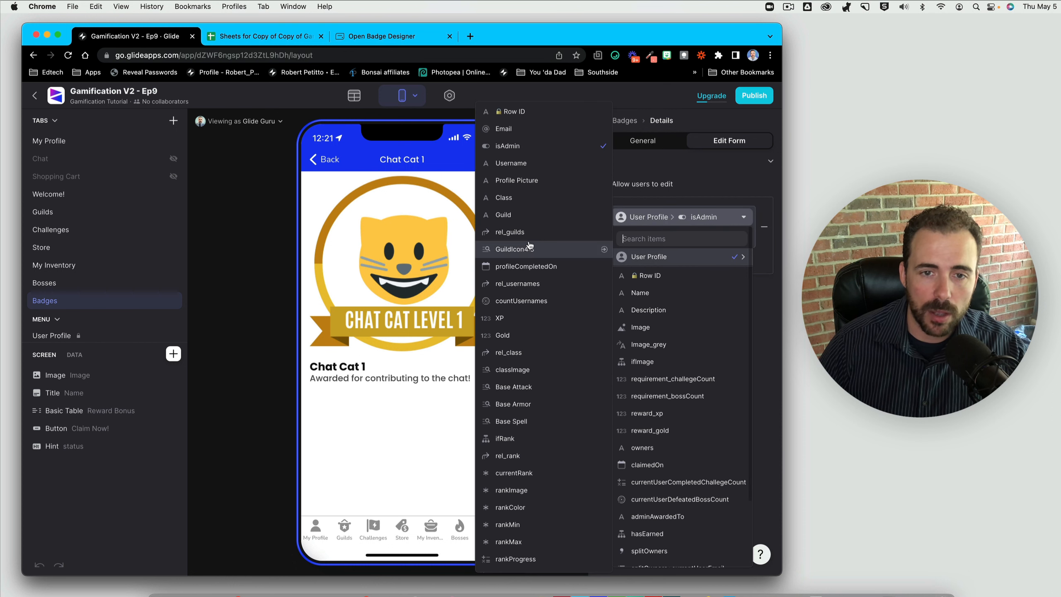
click(533, 150)
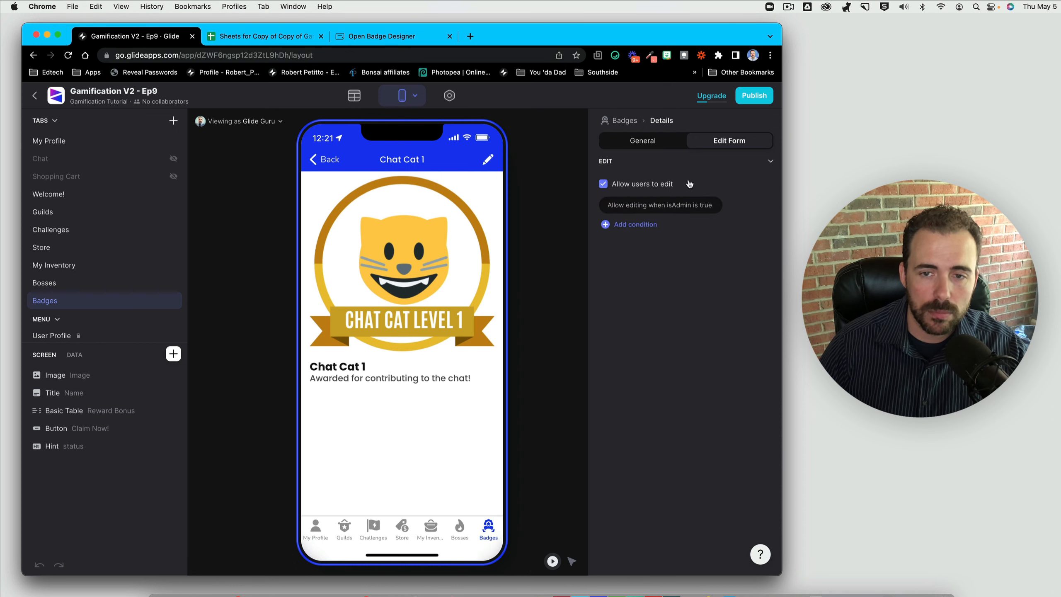
click(635, 186)
click(647, 182)
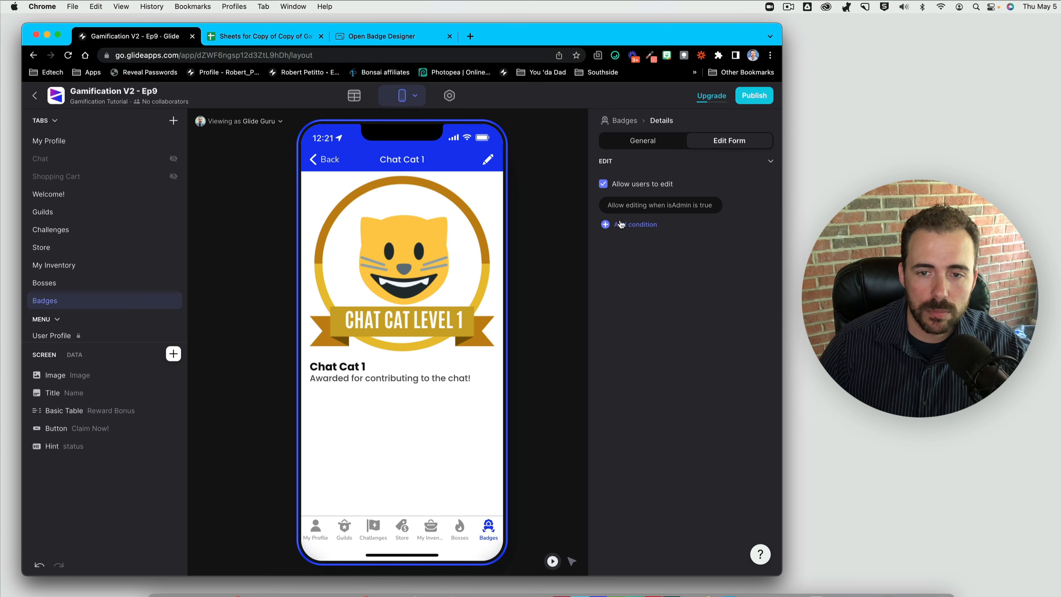
click(669, 208)
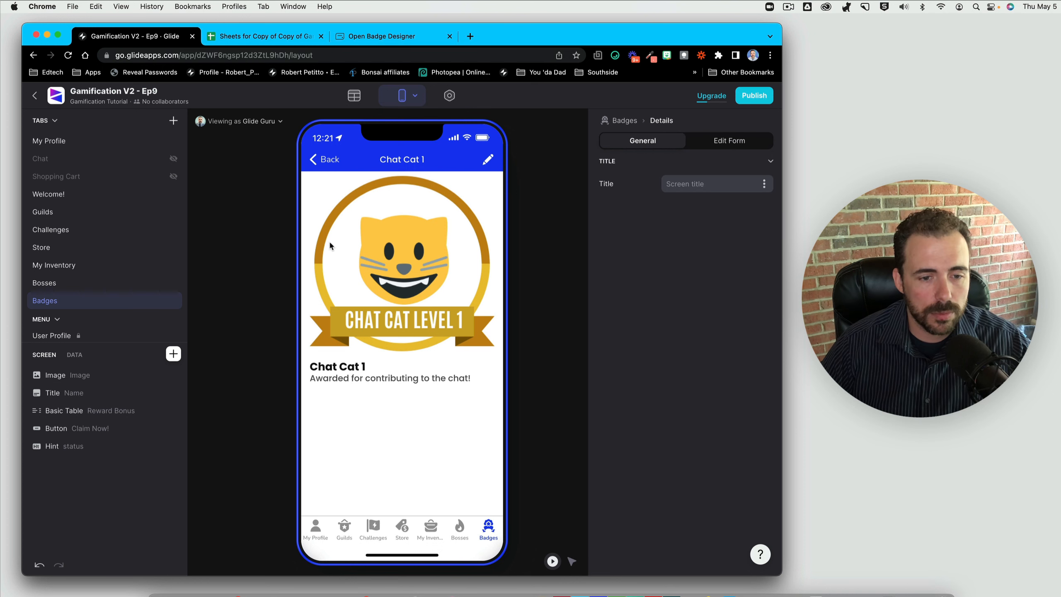
- Open the Chat Cat 1 badge's edit form and go through its Name, Description, reward_xp and reward_gold fields
click(487, 159)
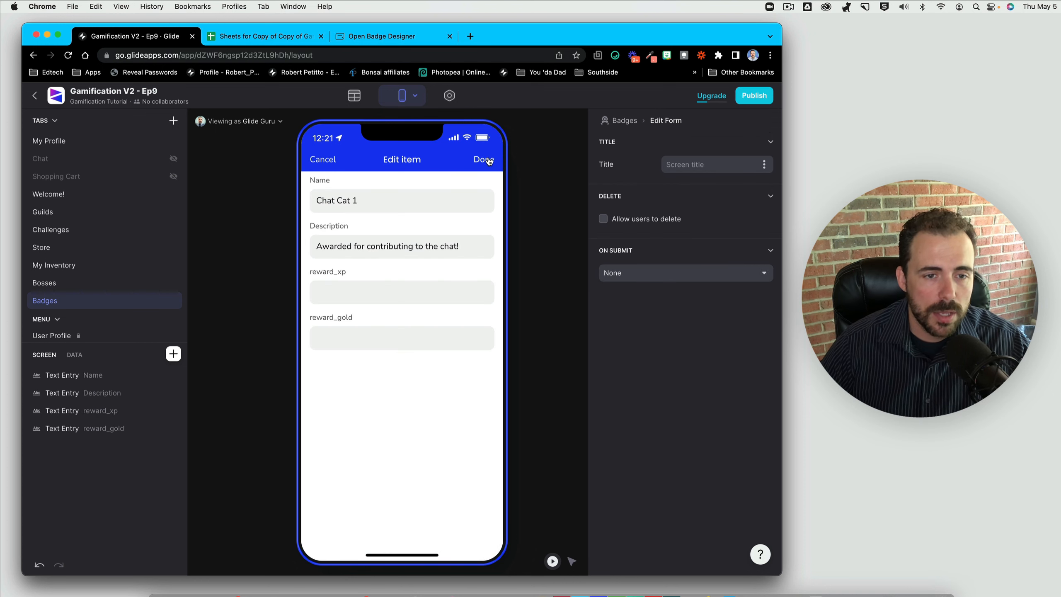
drag(390, 201, 310, 205)
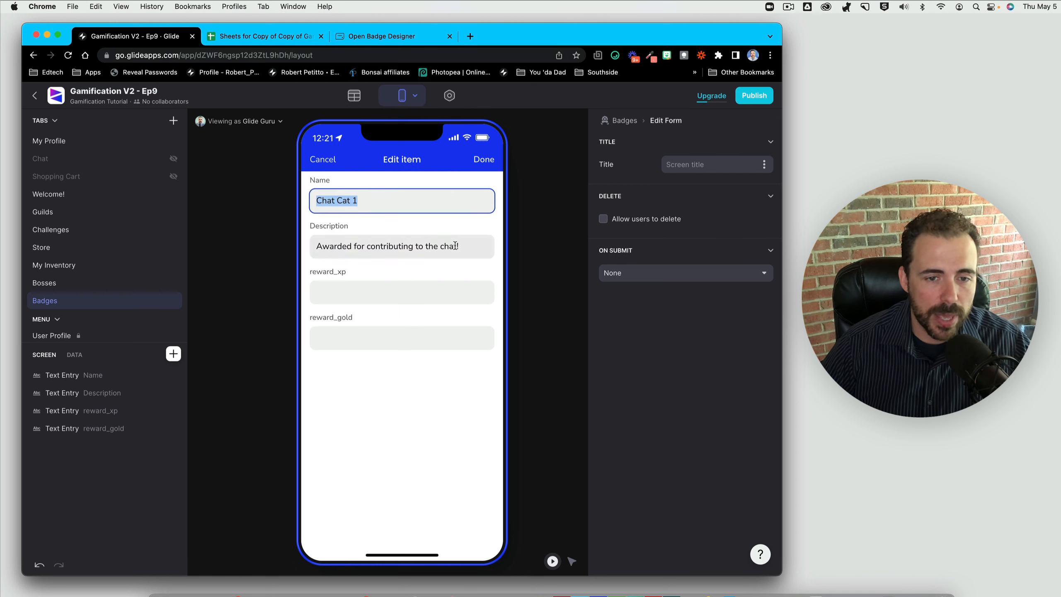
drag(456, 245, 328, 243)
click(347, 300)
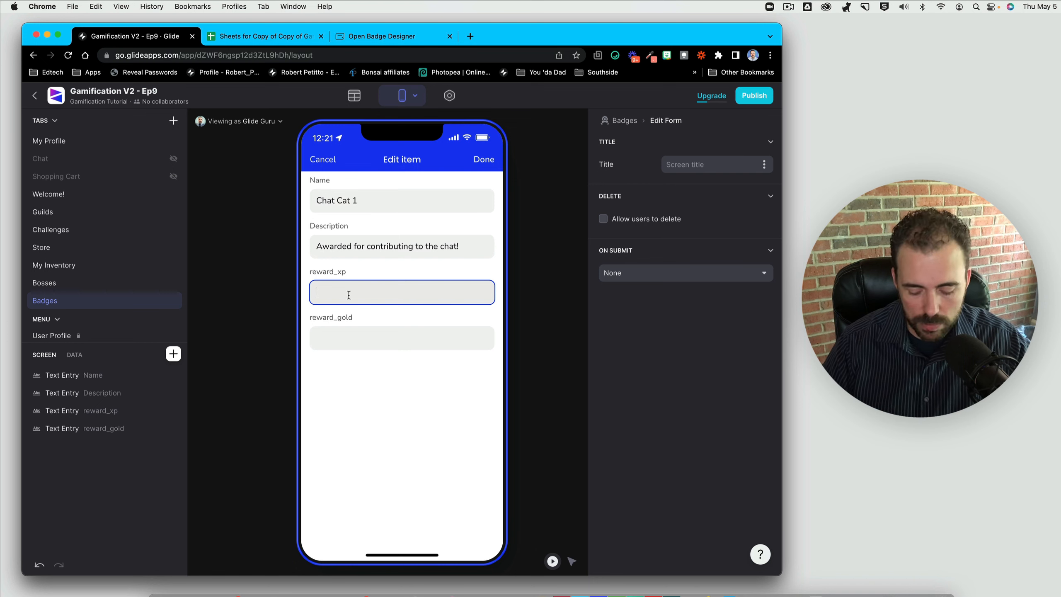
text(10)
click(355, 340)
text(20)
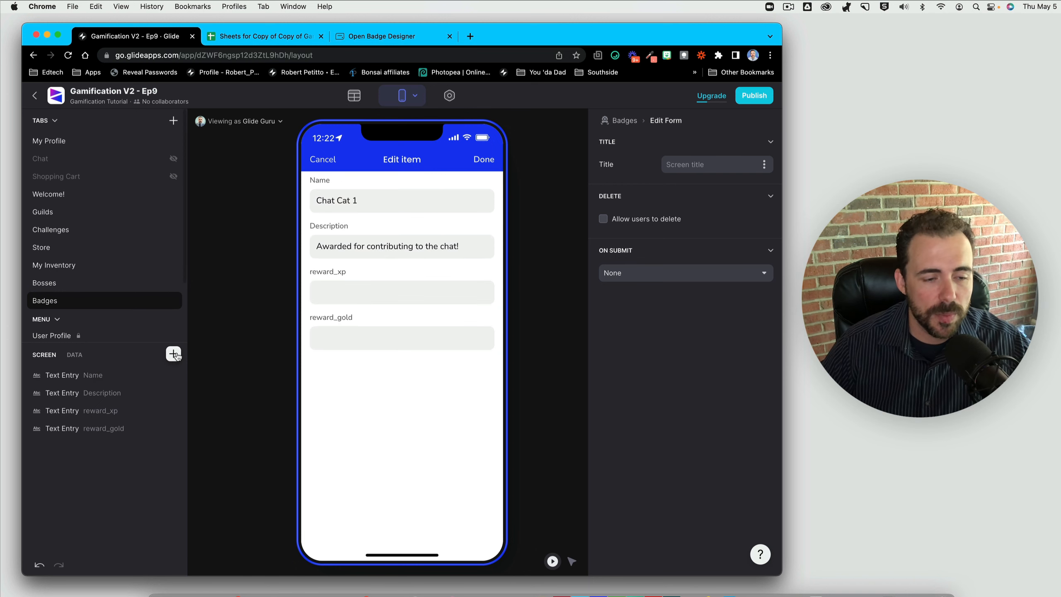
- Add a Choice component to the badge's edit form and have it write to the adminAwardedTo column
click(173, 354)
text(choice)
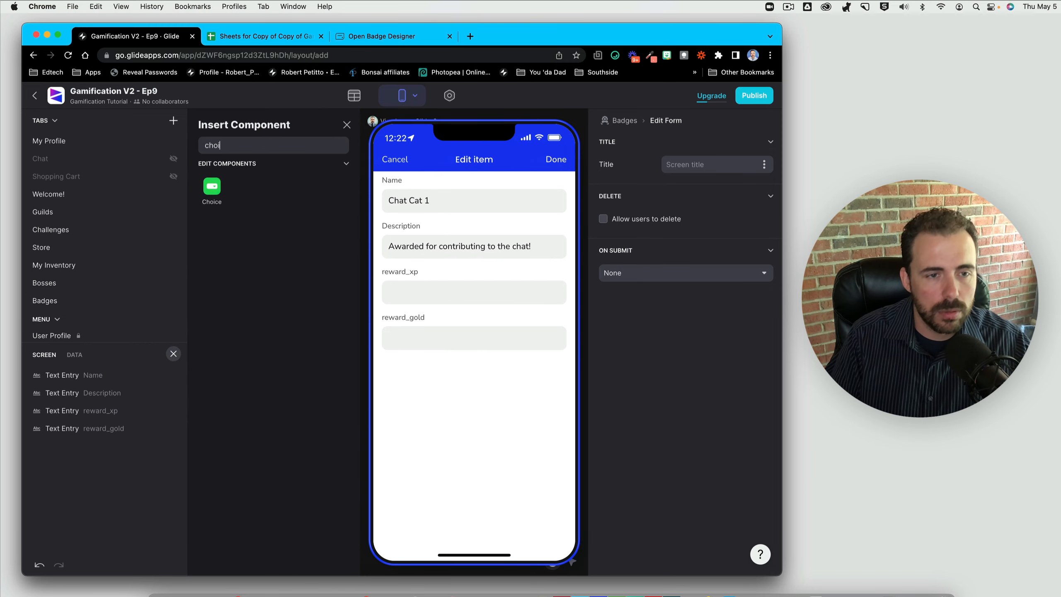
click(211, 193)
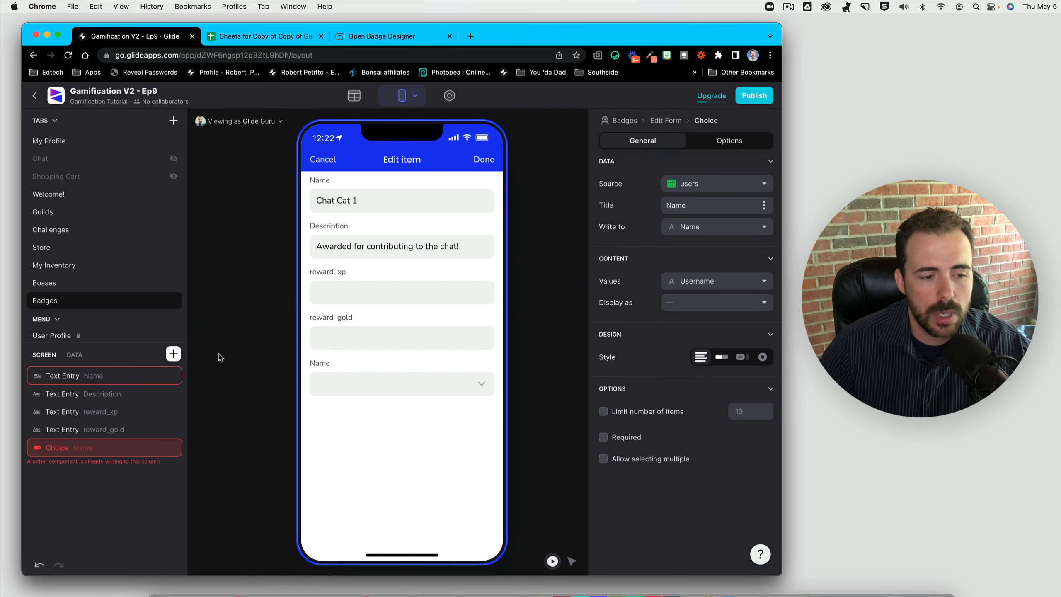
click(720, 226)
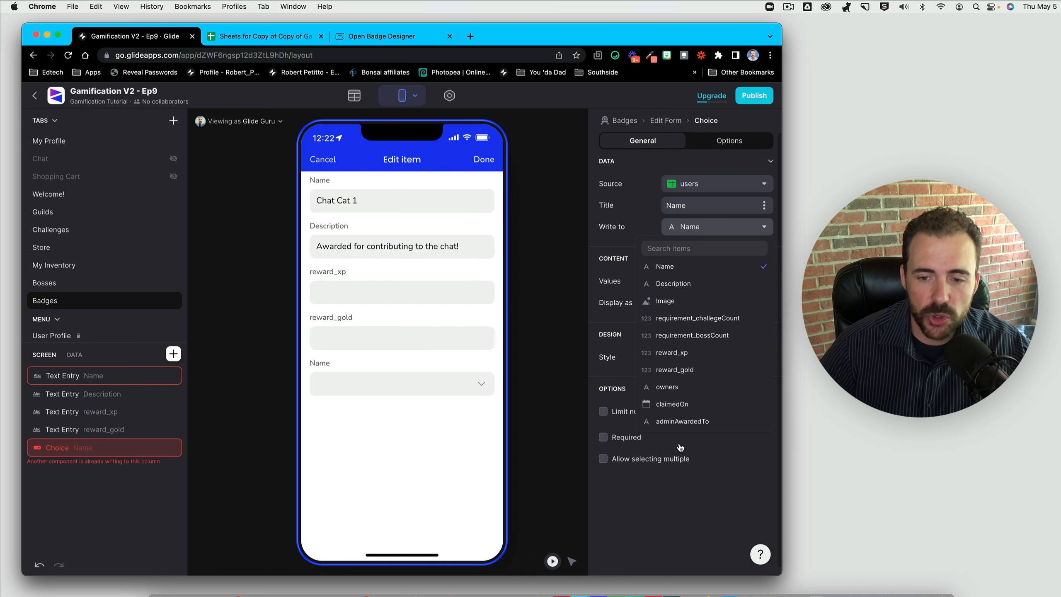
click(699, 422)
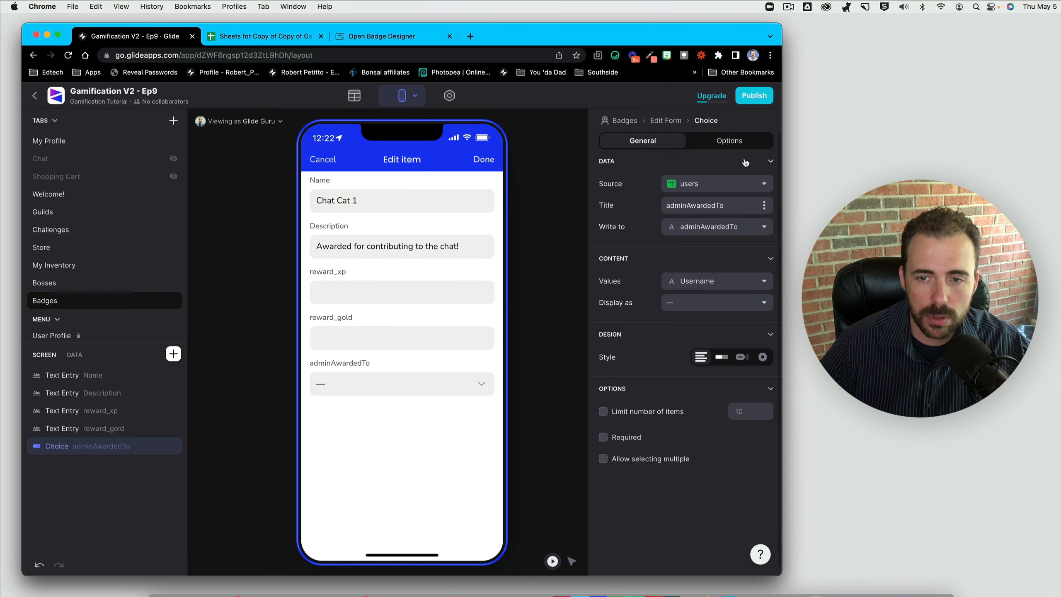
- Set the Choice component's title to "Award Badge To"
double_click(735, 206)
text(Aw)
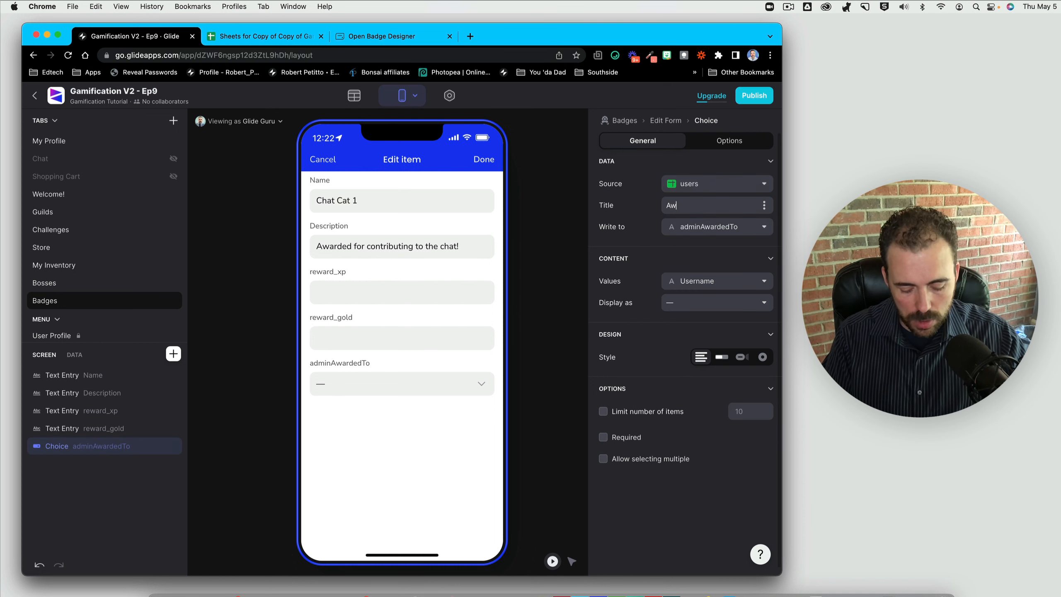
text(ard Bas)
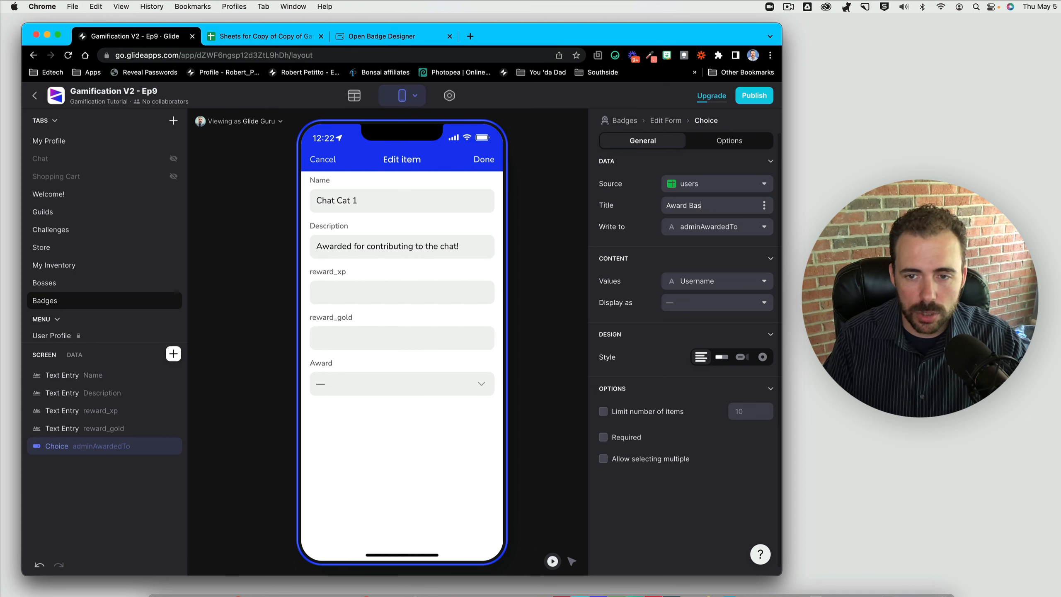
key(BackSpace)
text(dge To)
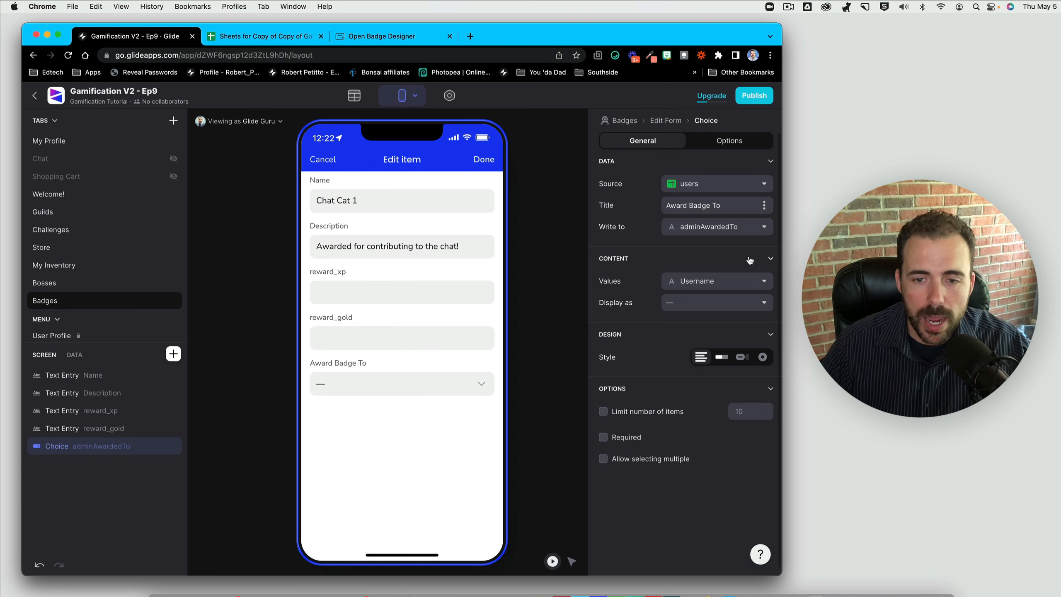
- Have the Award Badge To choice store Email values, display them as Username, and allow selecting multiple users
click(709, 302)
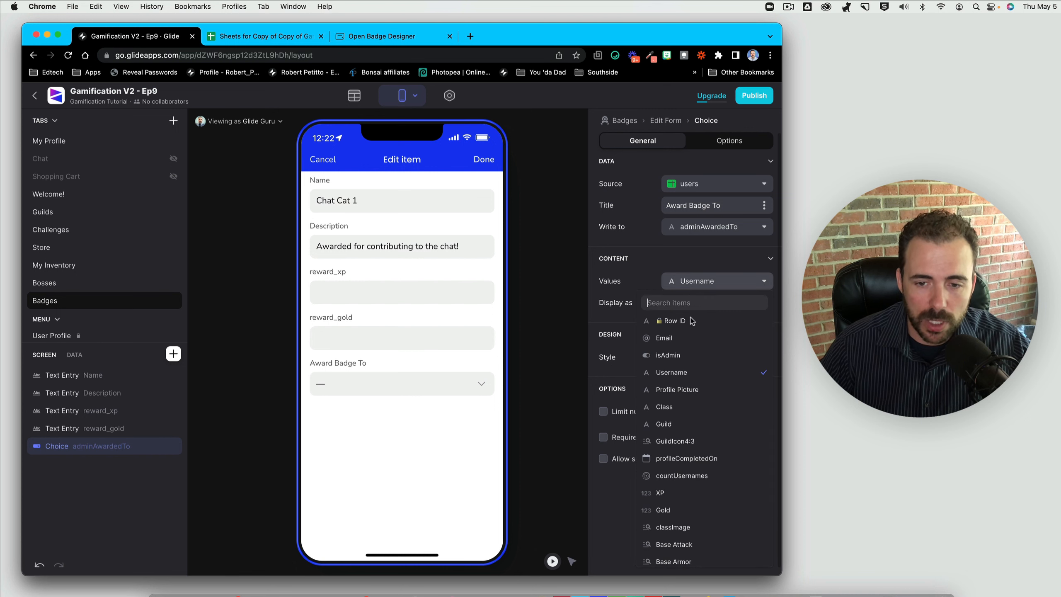
click(670, 342)
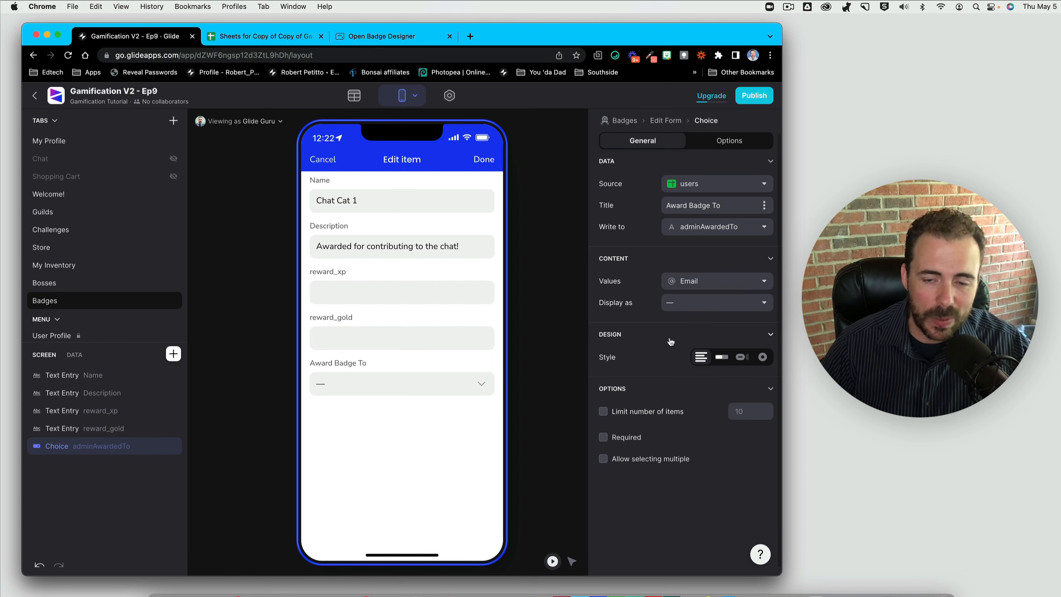
click(674, 302)
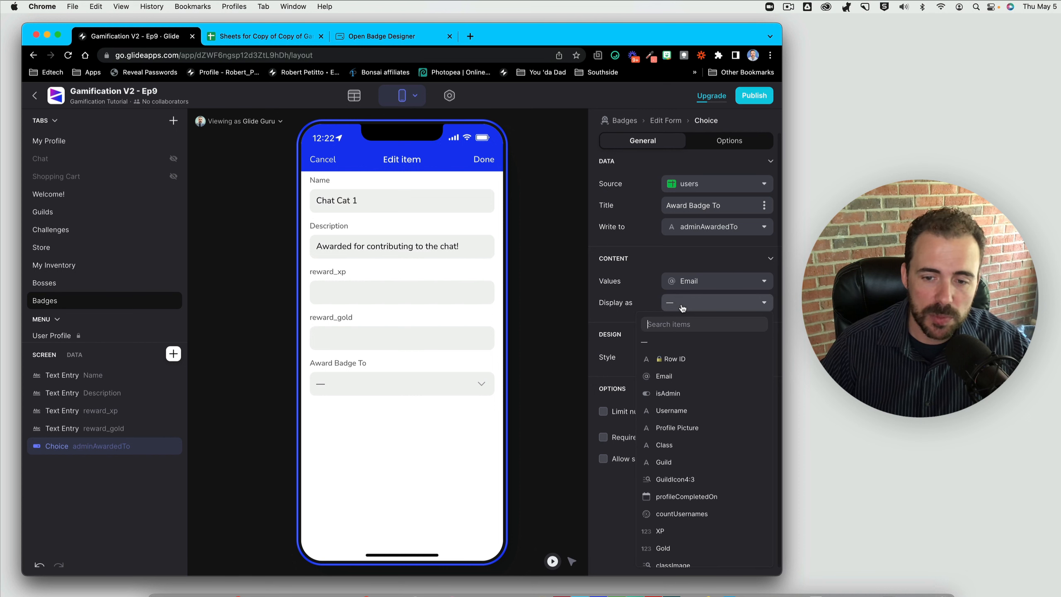
click(679, 411)
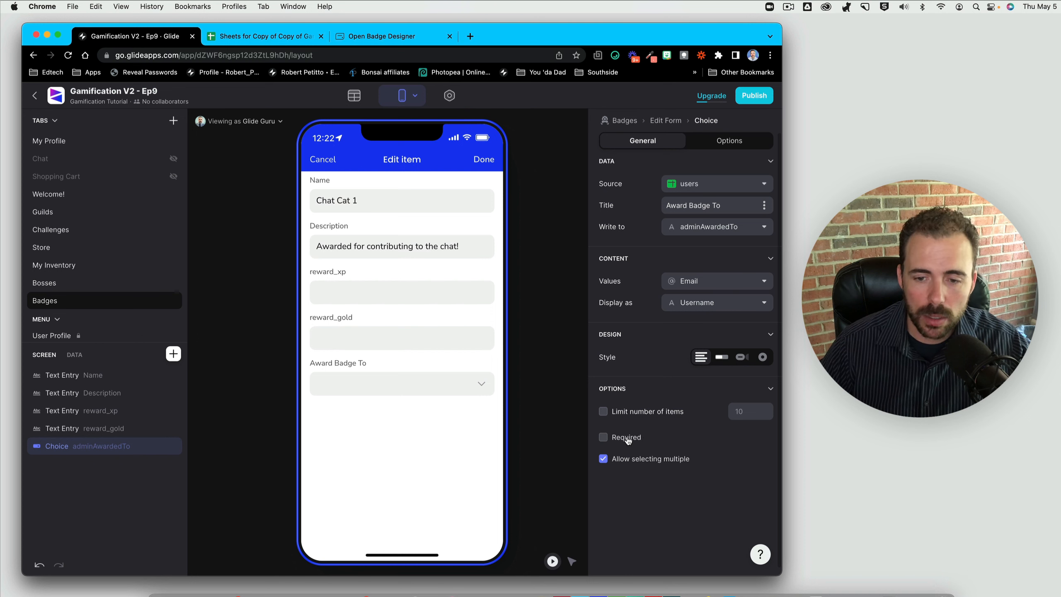
- Sort the Award Badge To choice's items by Username from A to Z
click(729, 143)
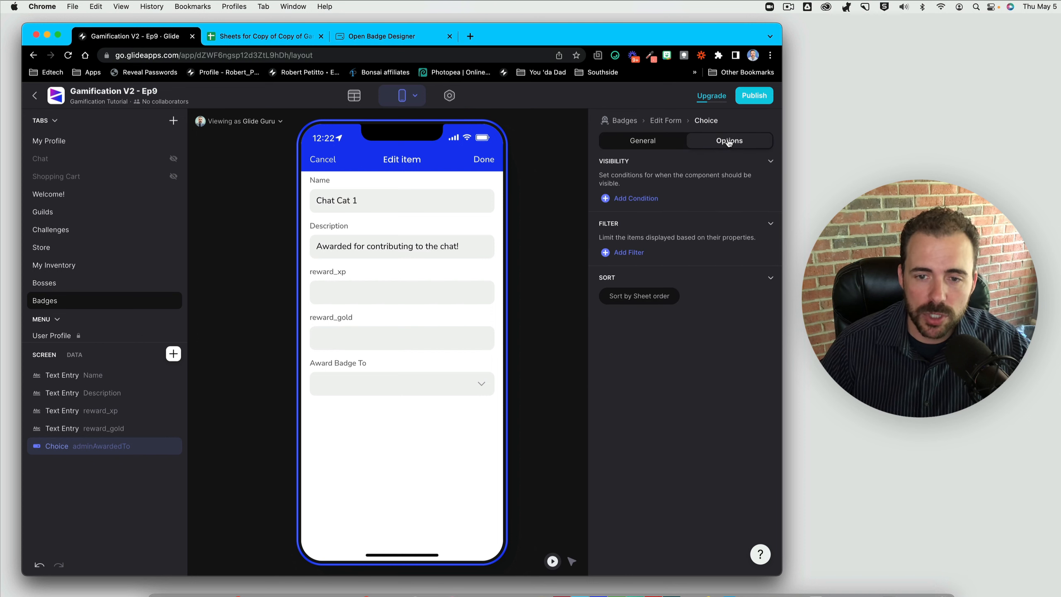
click(636, 296)
click(646, 309)
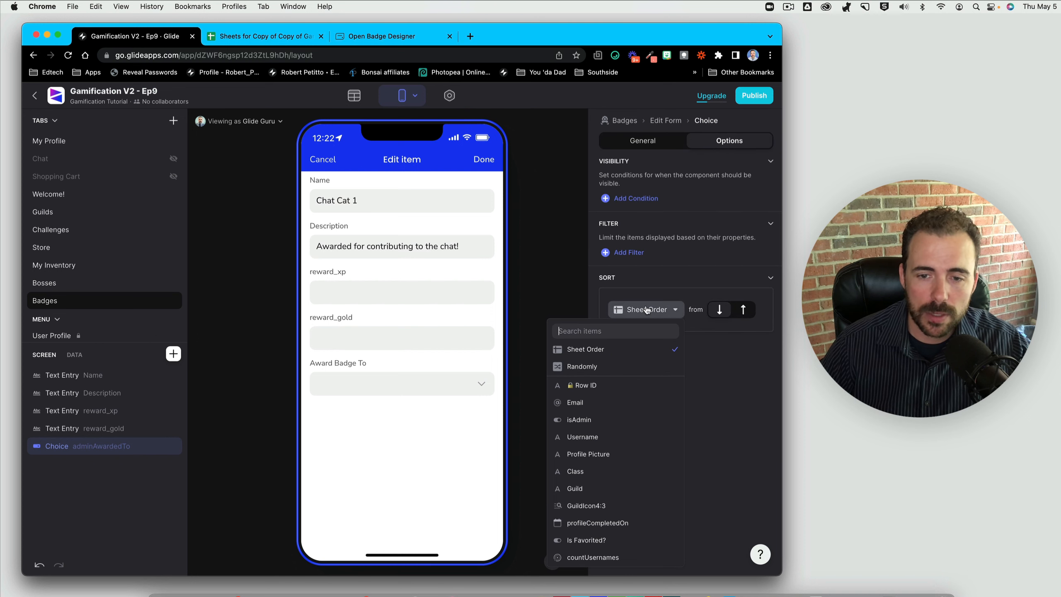
click(582, 437)
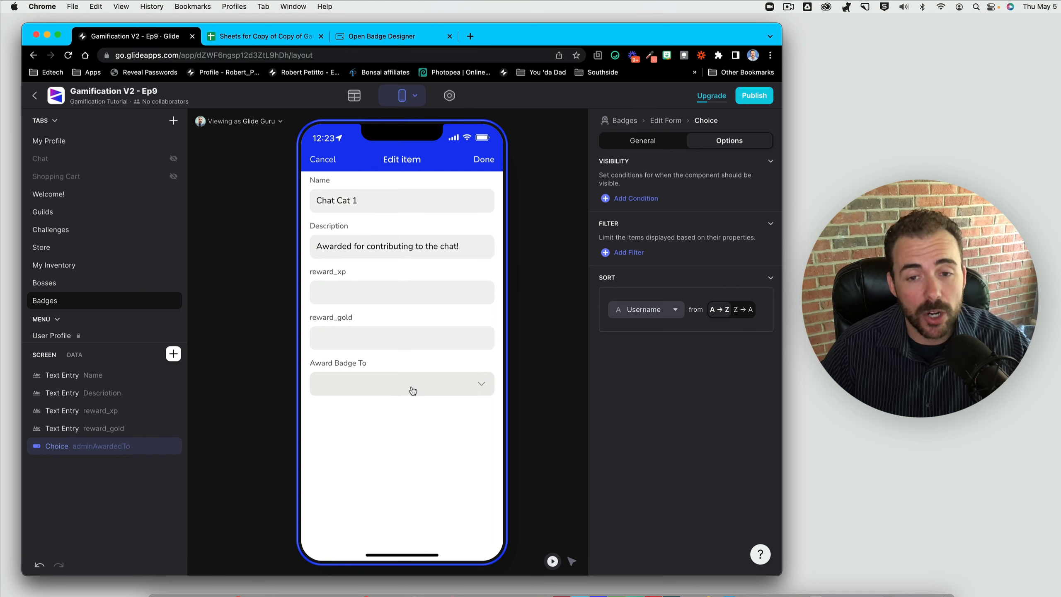
- Filter the choice's items to users whose Email is not included in the screen's owners column
click(629, 253)
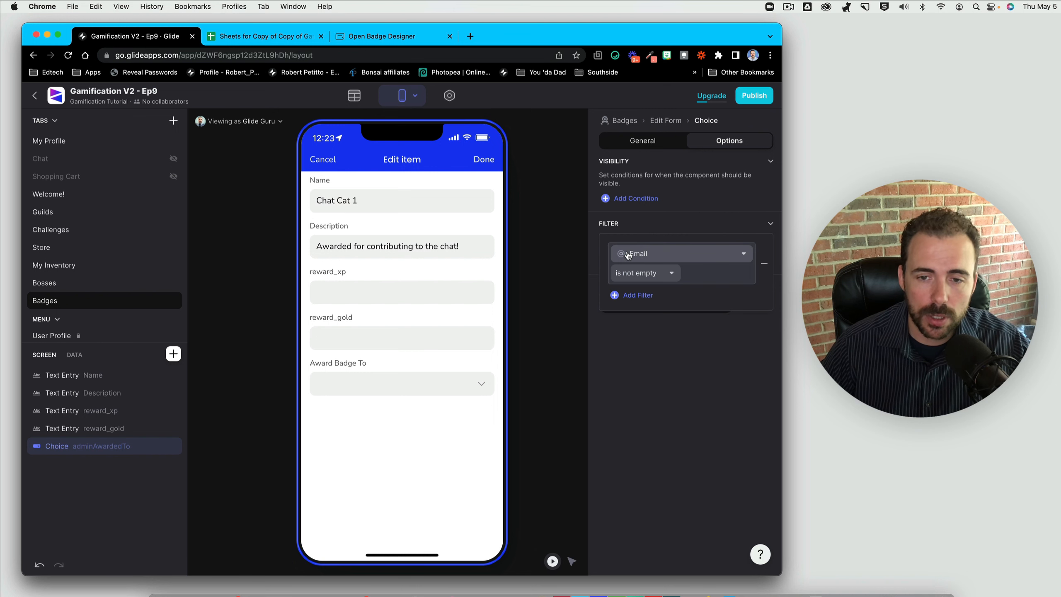
click(645, 281)
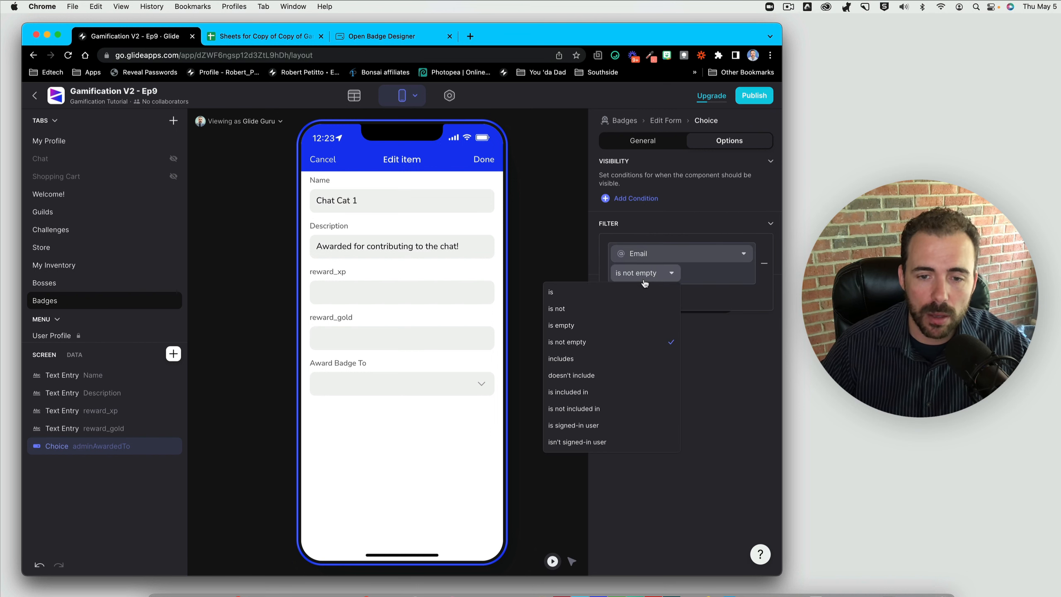
click(586, 410)
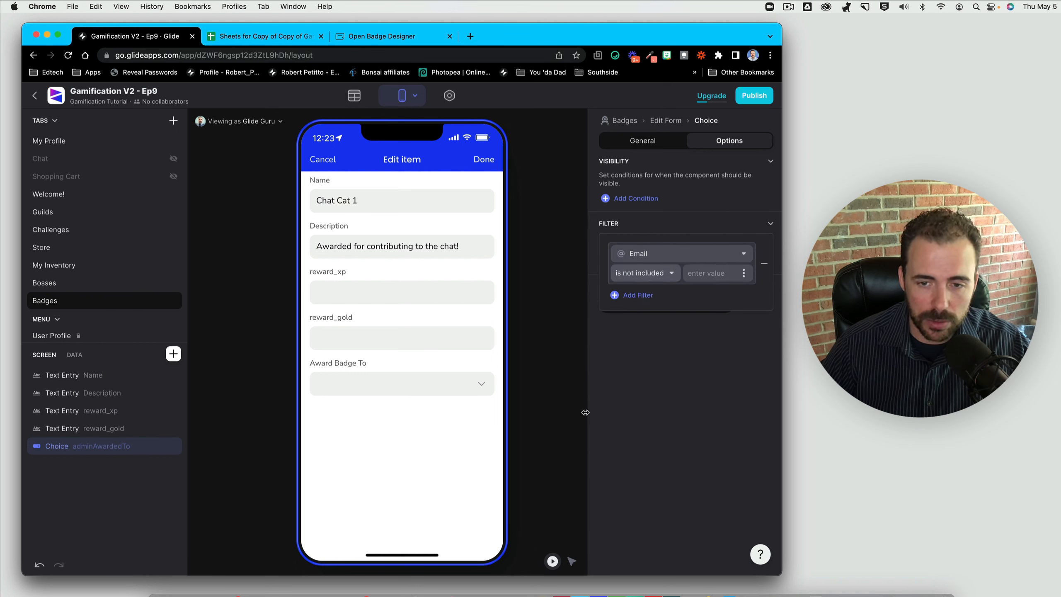
click(743, 274)
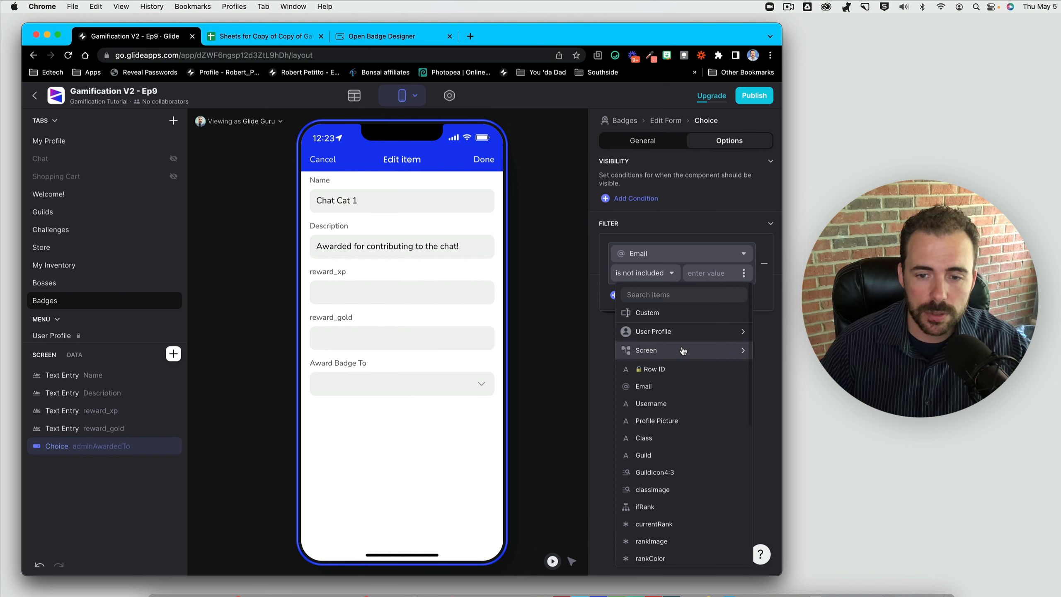
mouse_move(680, 350)
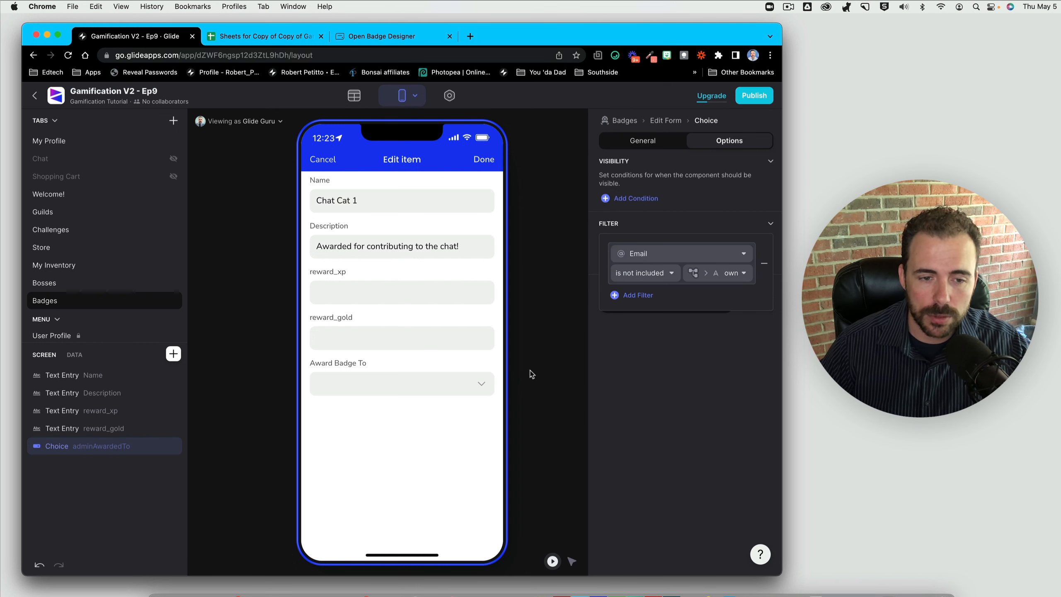
click(530, 373)
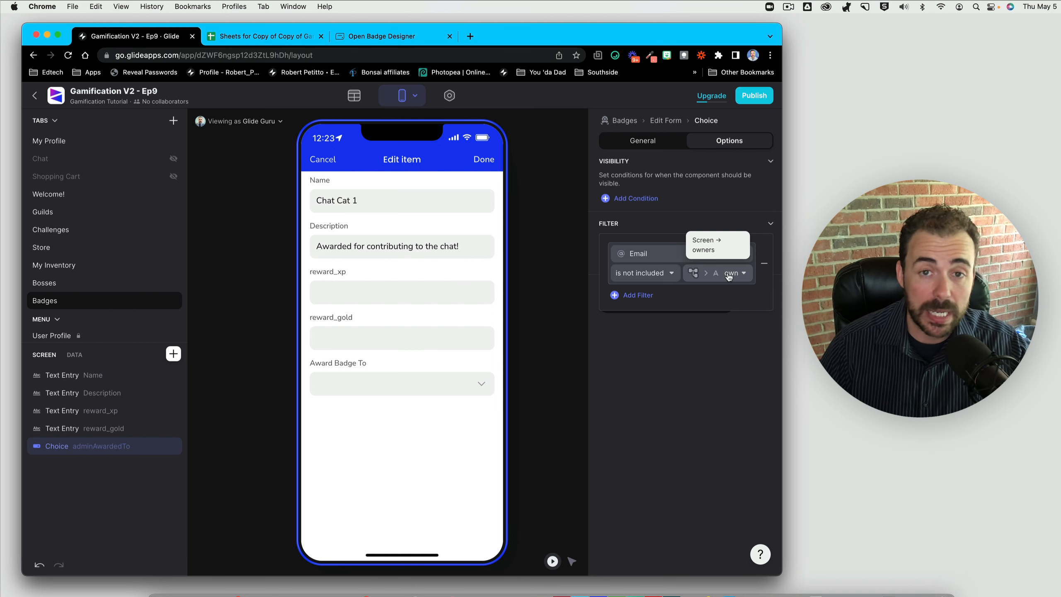
click(411, 473)
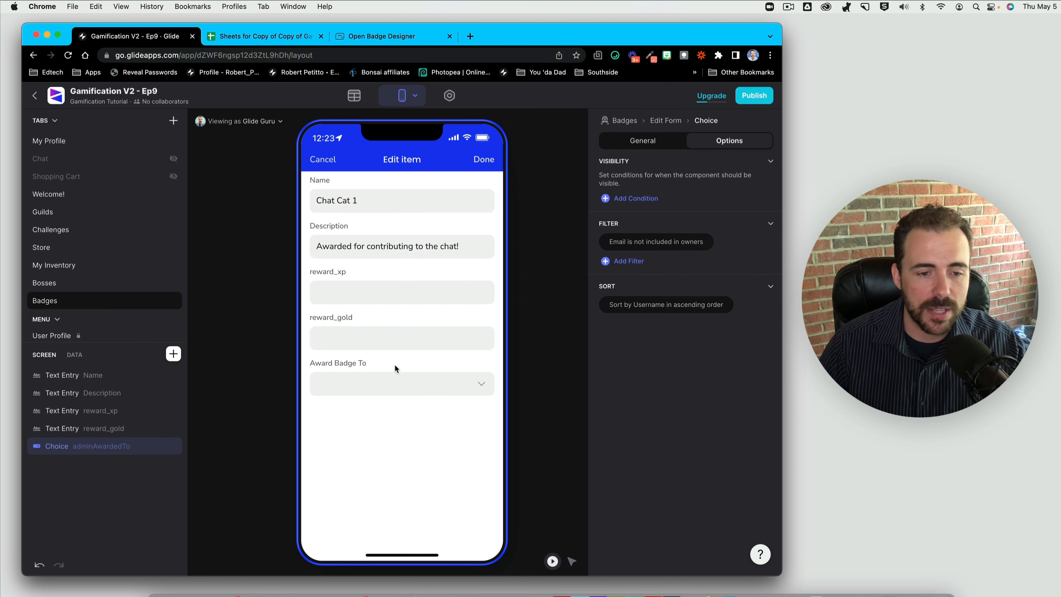
- In the Chat Cat 1 edit form, select Glide Guru as the user to award the badge to
click(387, 387)
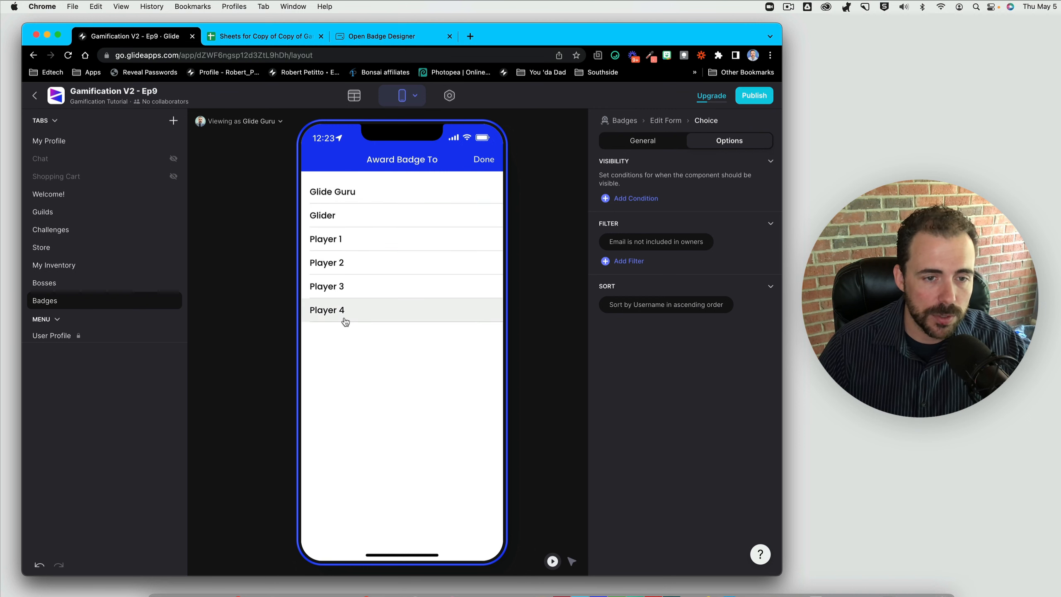
click(343, 193)
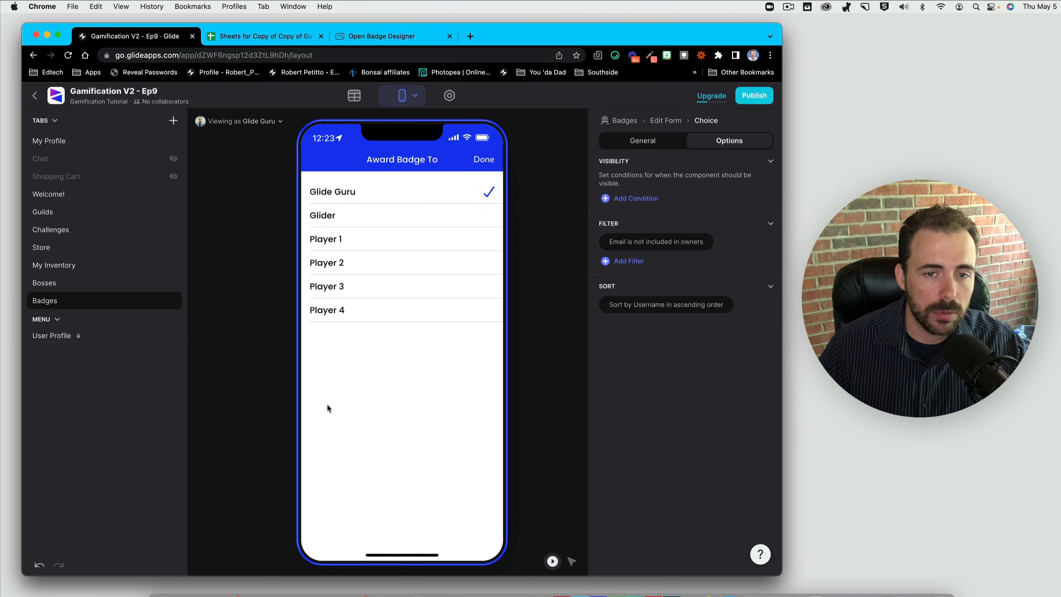
click(481, 163)
- Set the Chat Cat 1 badge's reward_xp to 10 and reward_gold to 20, and submit the edit form
click(440, 291)
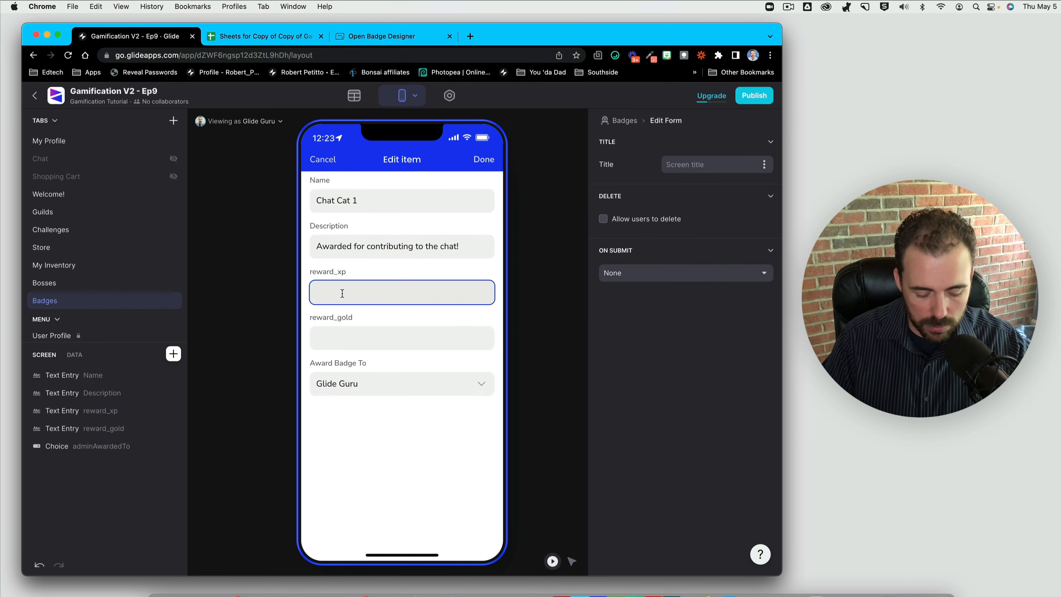
text(10)
click(348, 334)
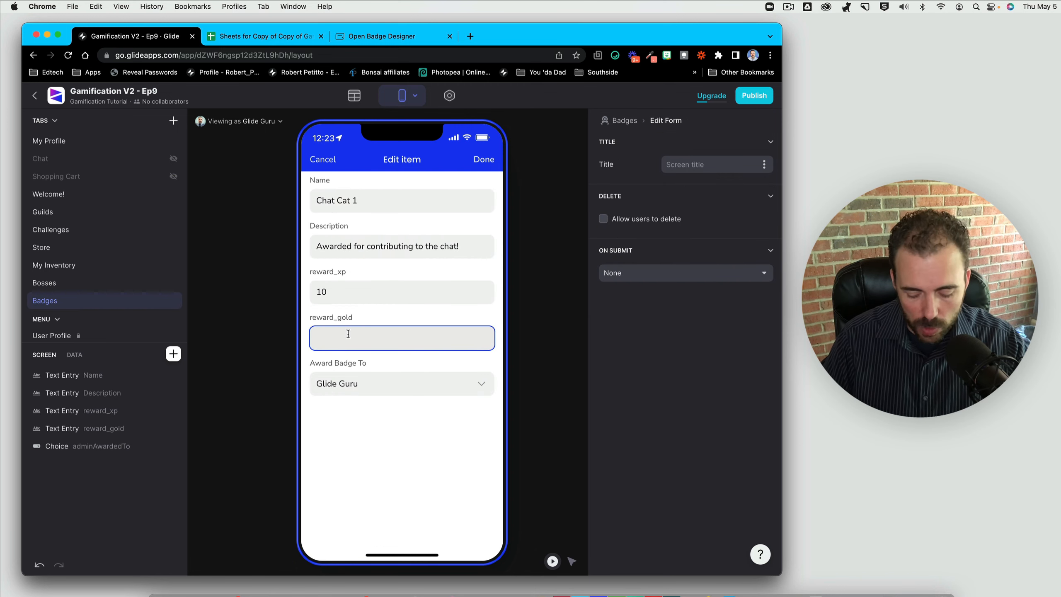
text(20)
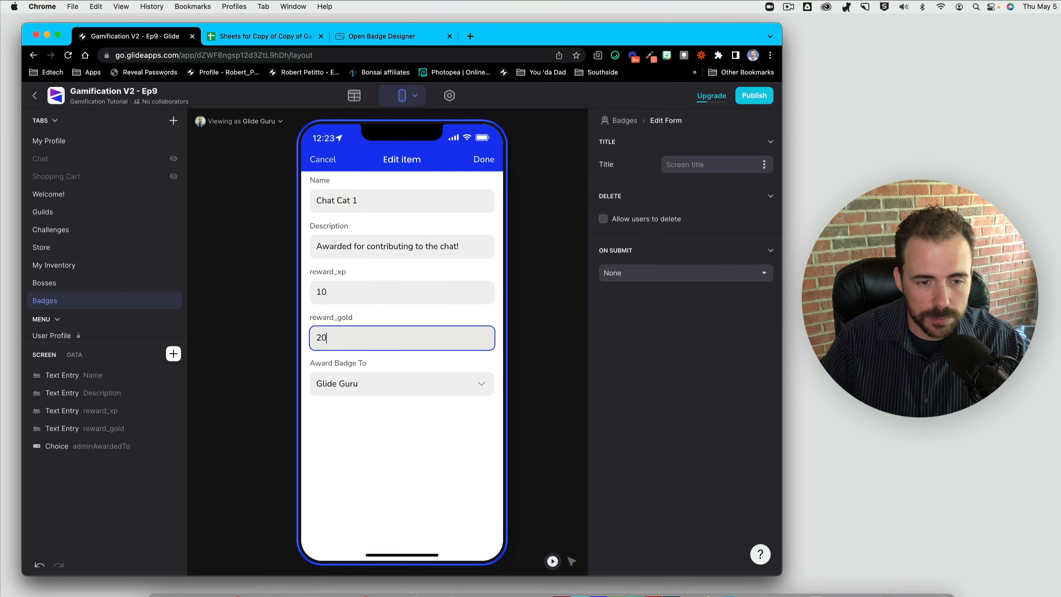
click(485, 162)
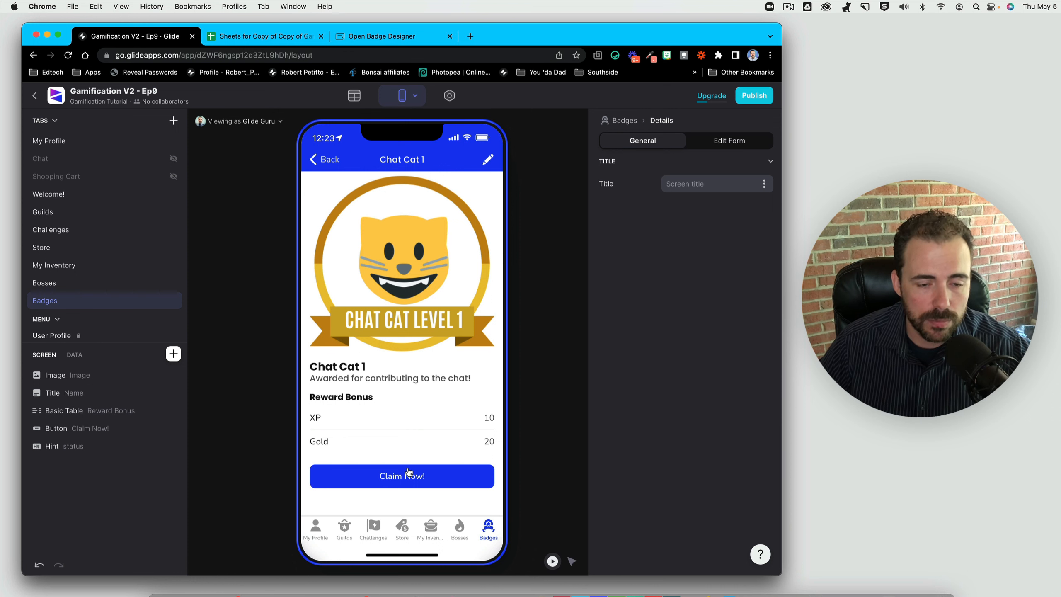
- Reopen Chat Cat 1 from the Badges list, claim it, and check the XP and gold on My Profile
click(323, 163)
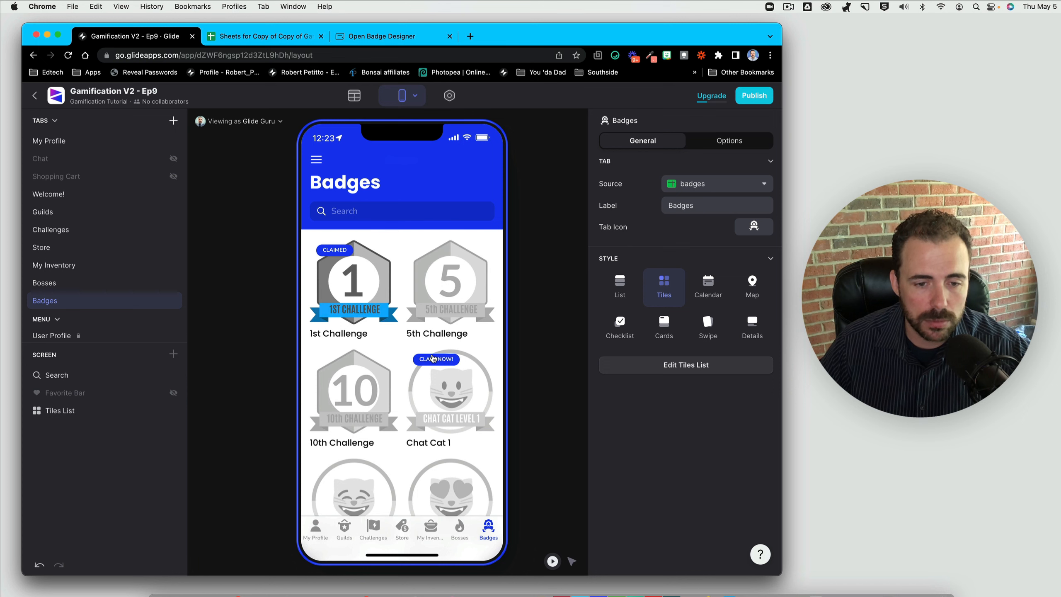
click(445, 397)
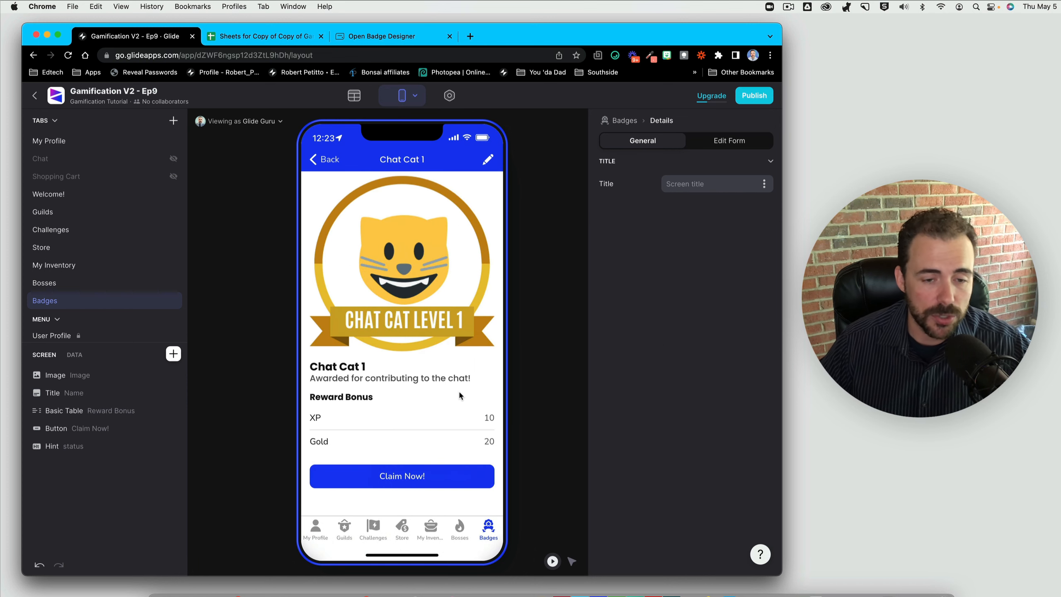
click(404, 482)
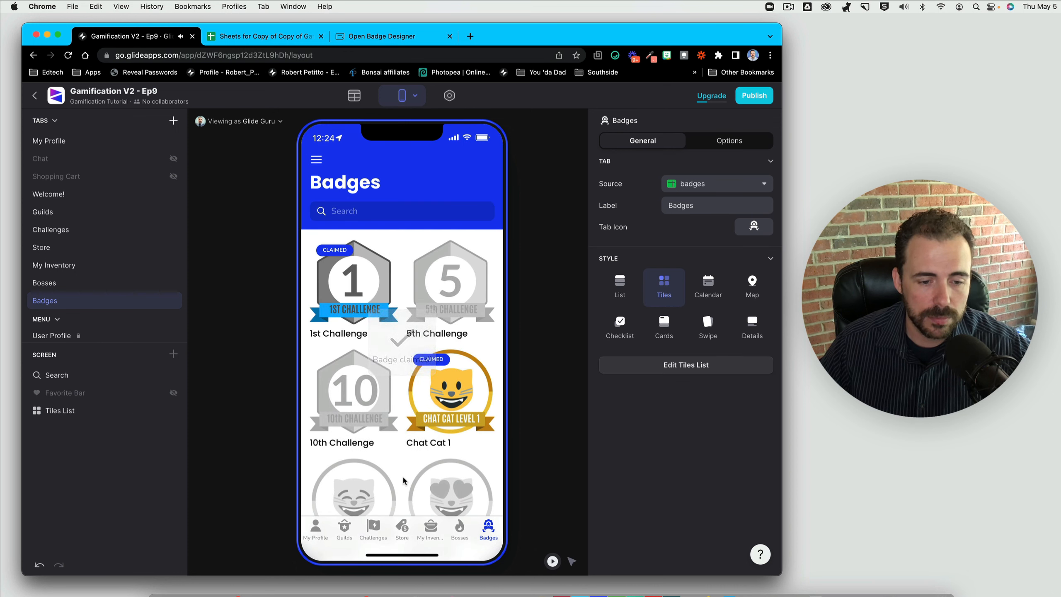
click(332, 530)
scroll(459, 341, up, 5)
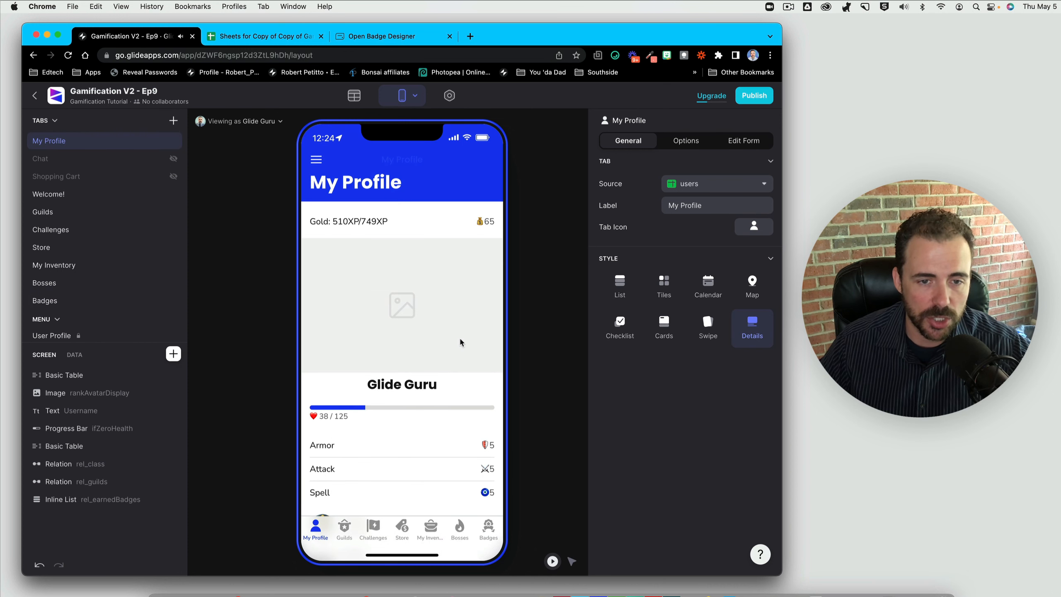